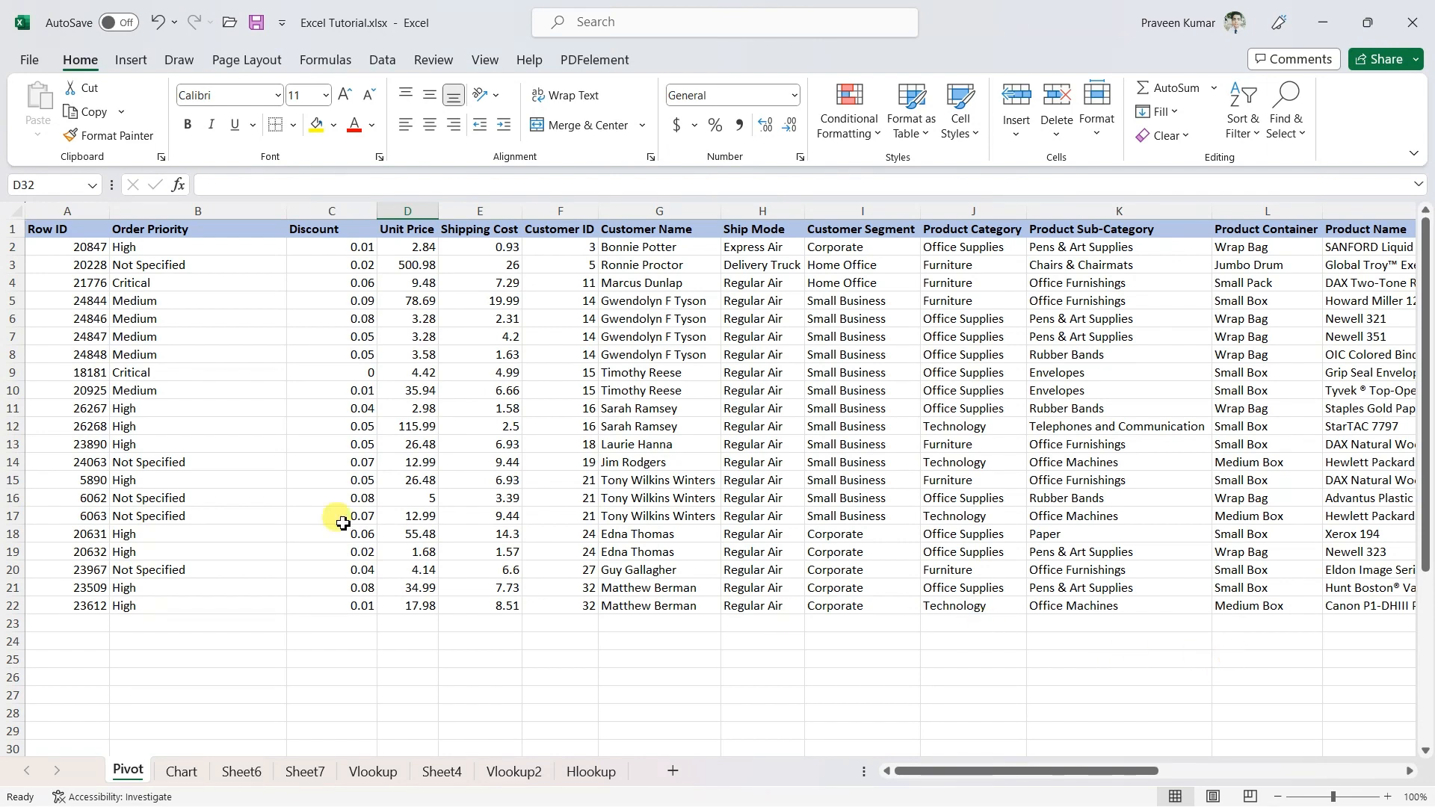
Examine the order data on the Pivot sheet, column by column from Row ID to Ship Mode.
{"action": "left_click_drag", "start_coordinate": [43, 235], "coordinate": [1083, 600]}
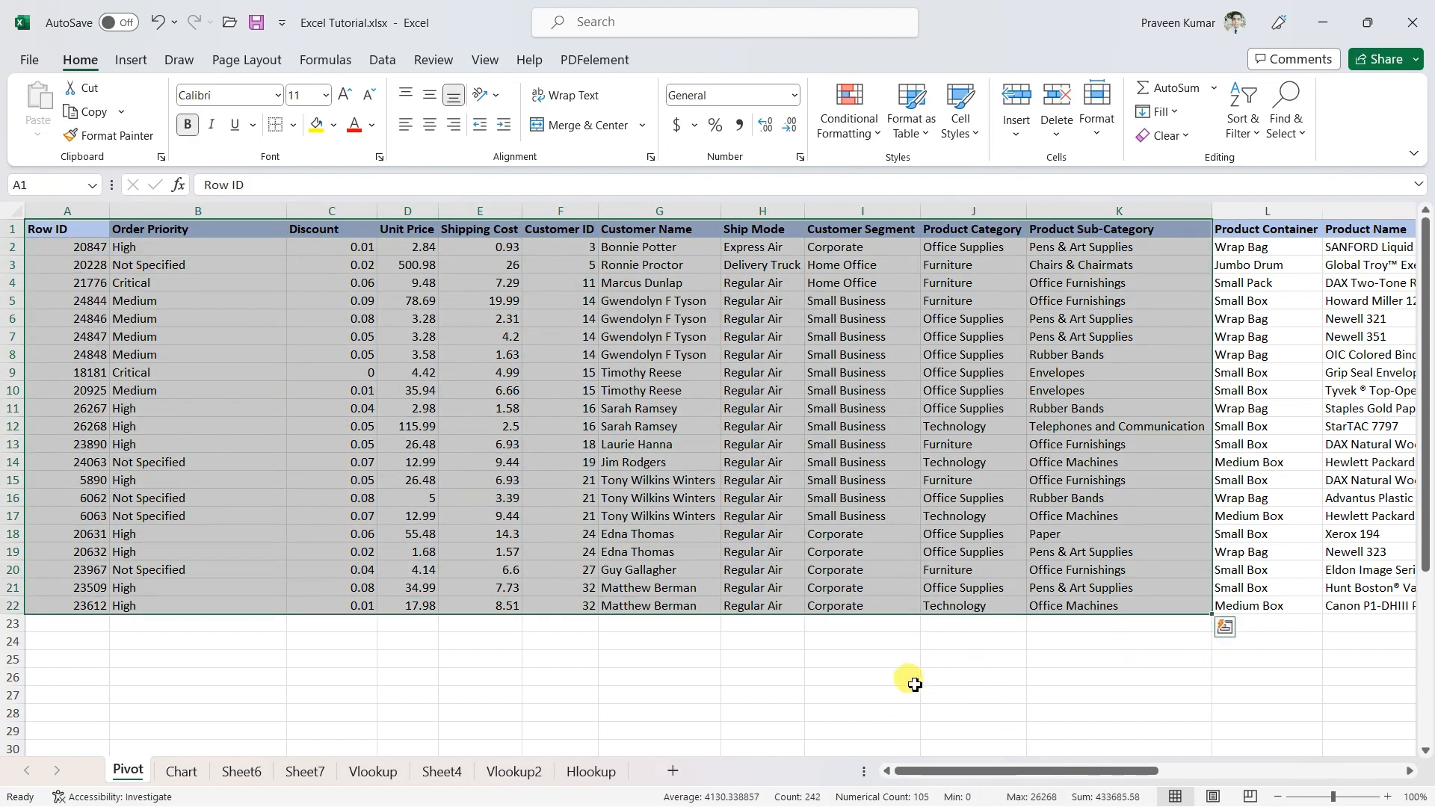
{"action": "left_click", "coordinate": [913, 681]}
{"action": "left_click", "coordinate": [86, 233]}
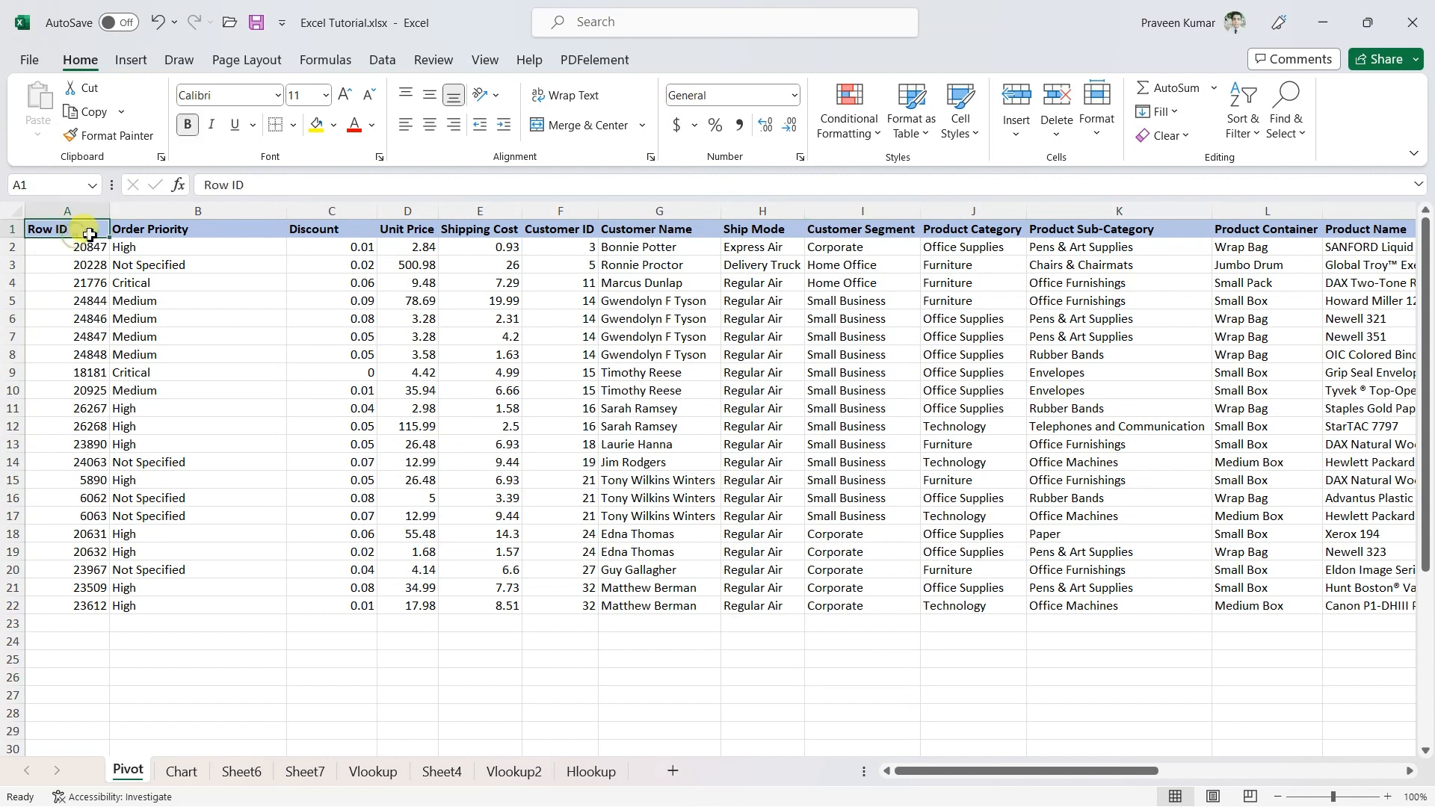
{"action": "left_click", "coordinate": [164, 232]}
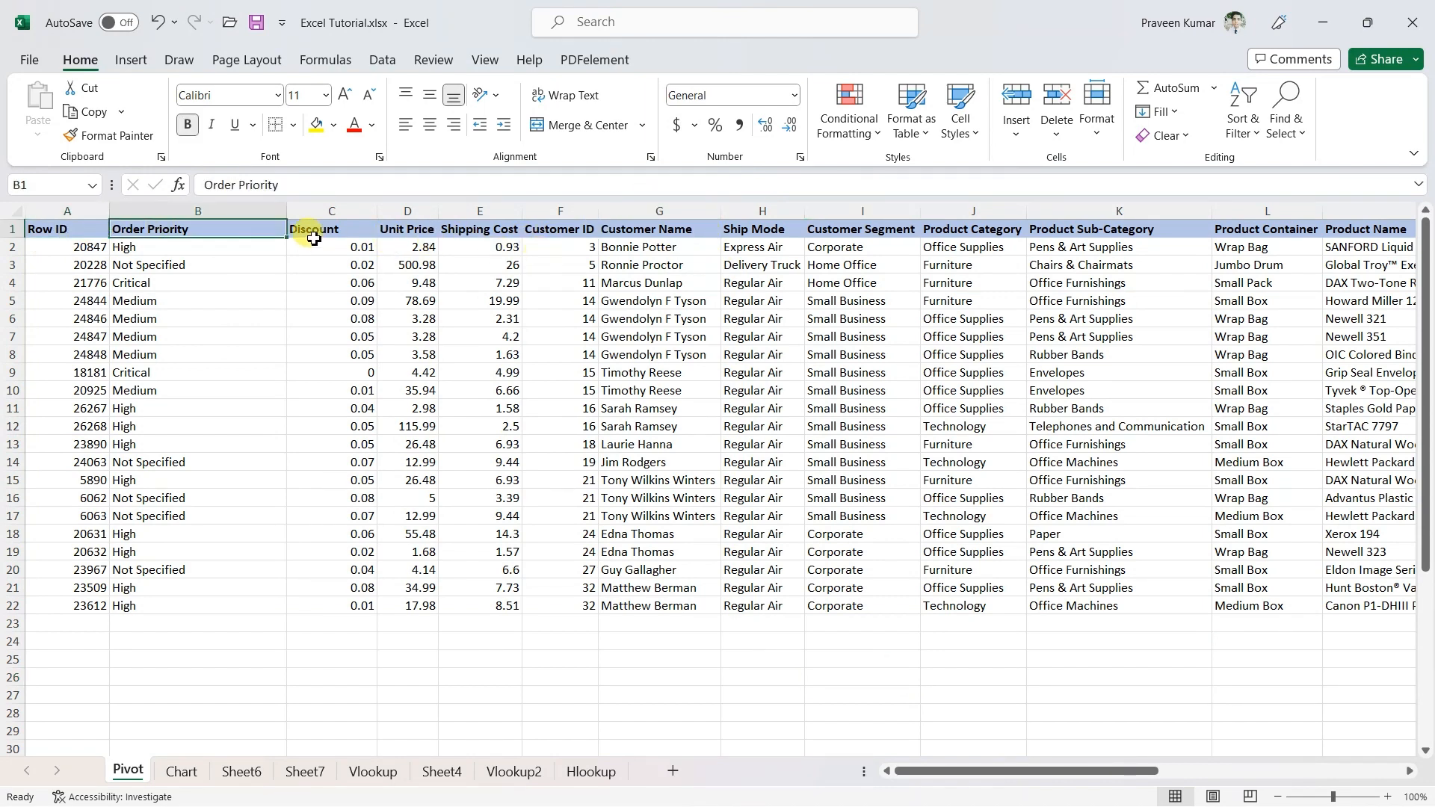
{"action": "left_click", "coordinate": [102, 231]}
{"action": "left_click", "coordinate": [159, 232]}
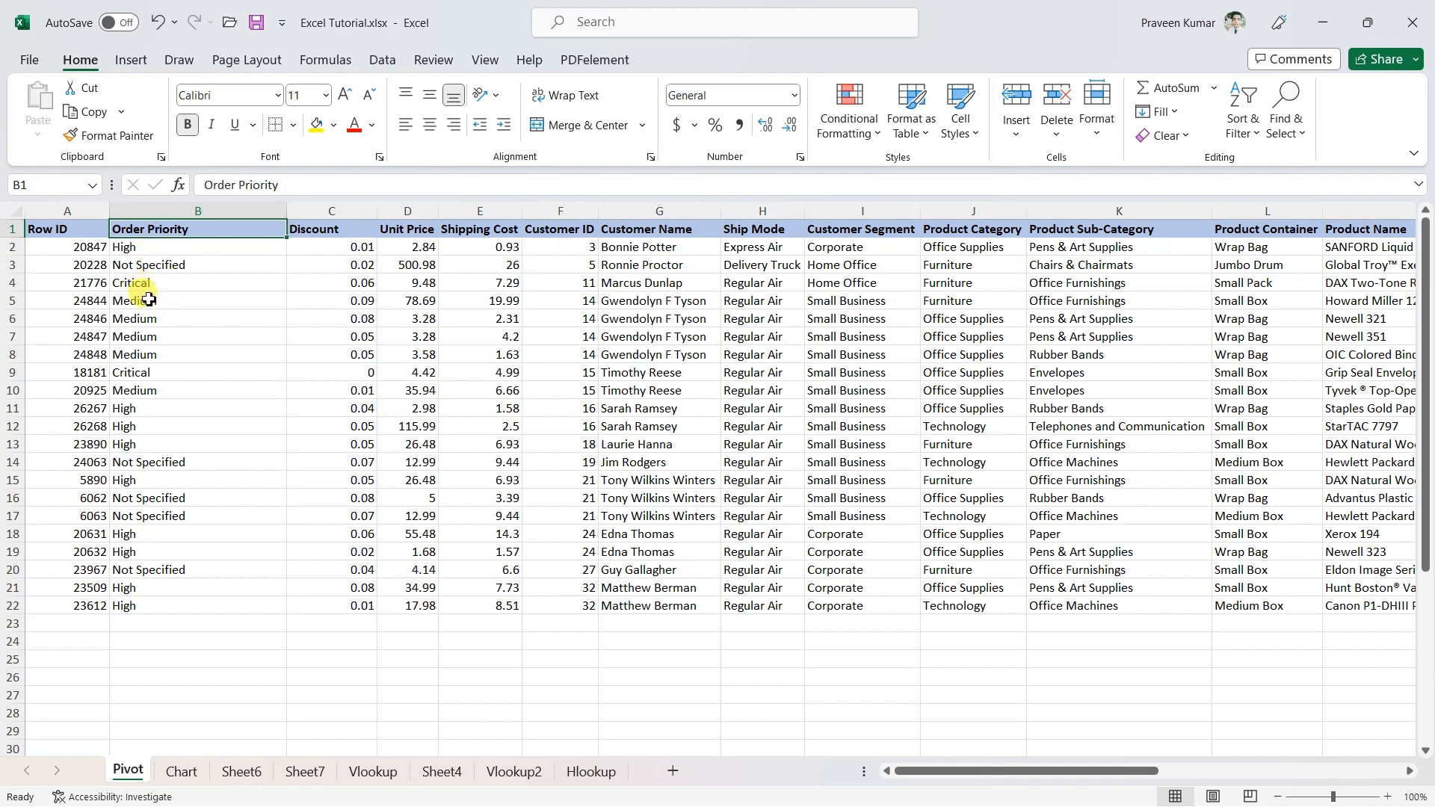
{"action": "left_click", "coordinate": [146, 326]}
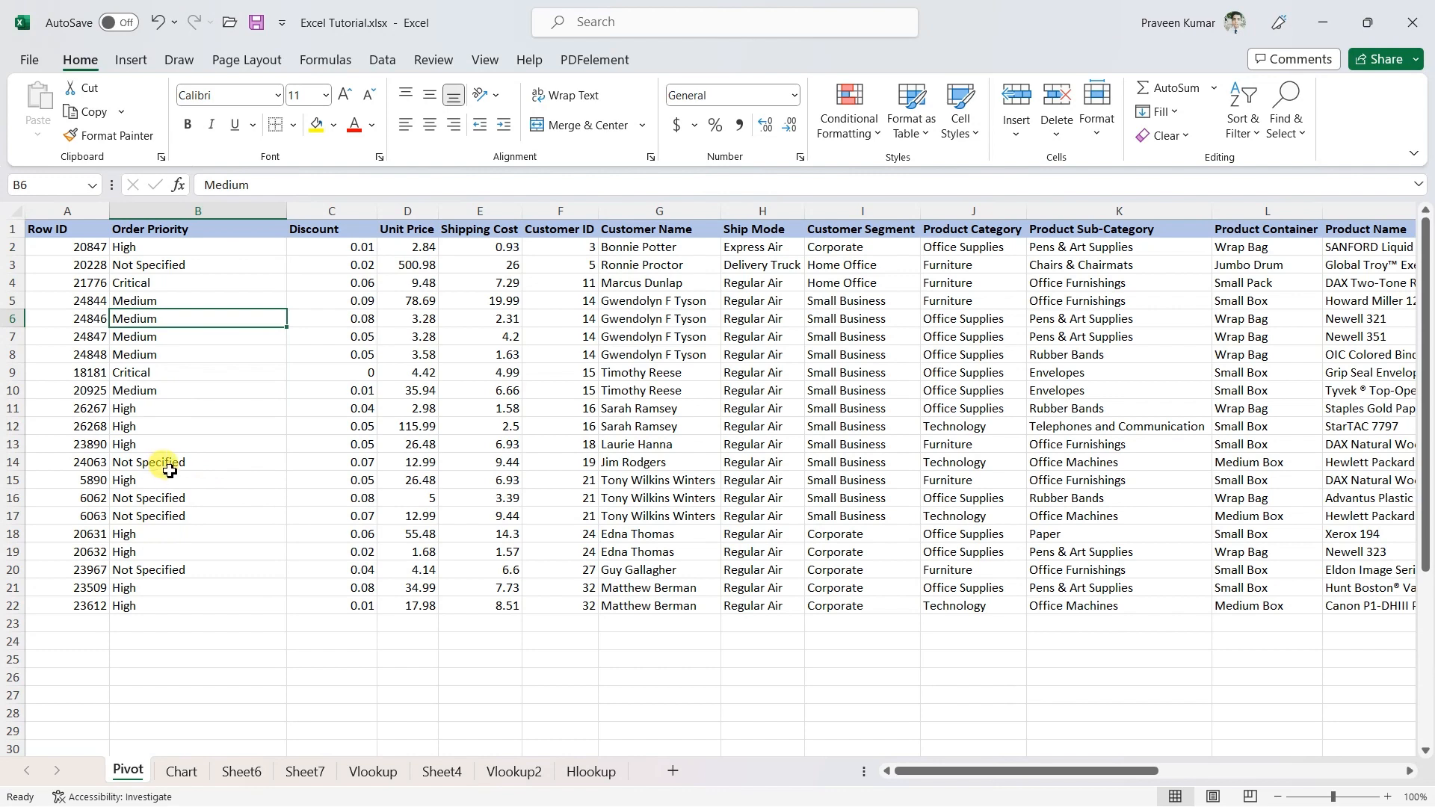
{"action": "left_click", "coordinate": [334, 232]}
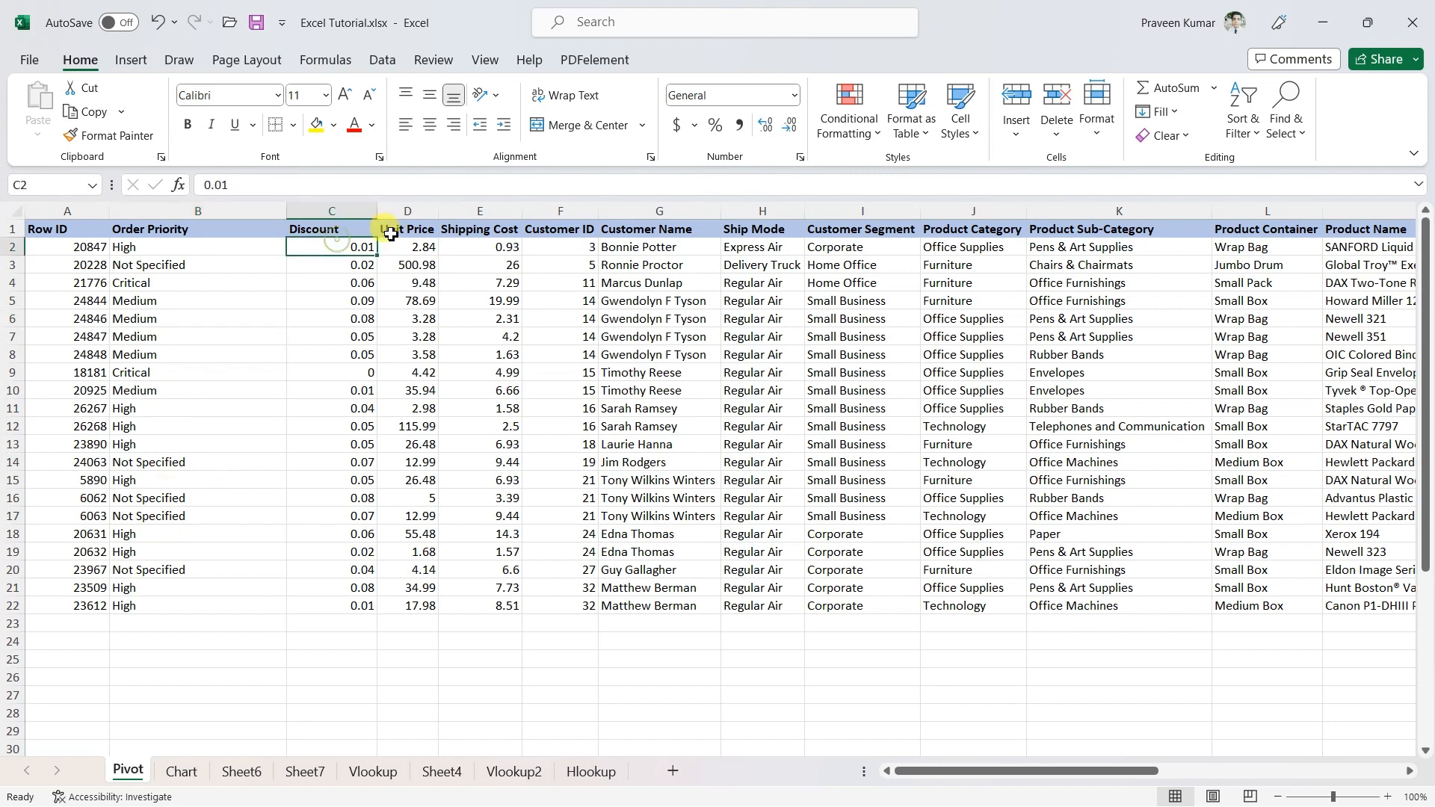
{"action": "left_click", "coordinate": [400, 234]}
{"action": "left_click", "coordinate": [505, 248]}
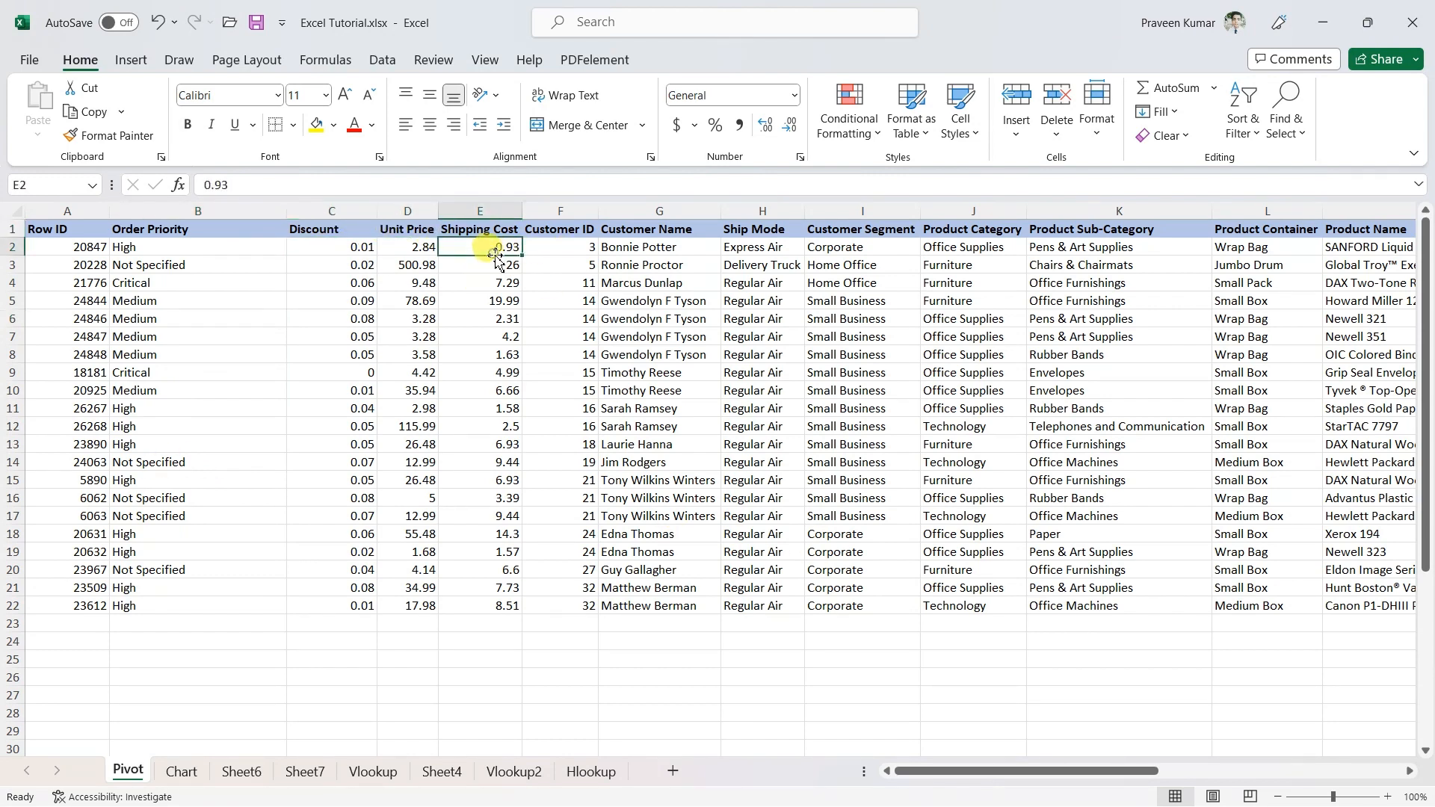
{"action": "left_click", "coordinate": [572, 263]}
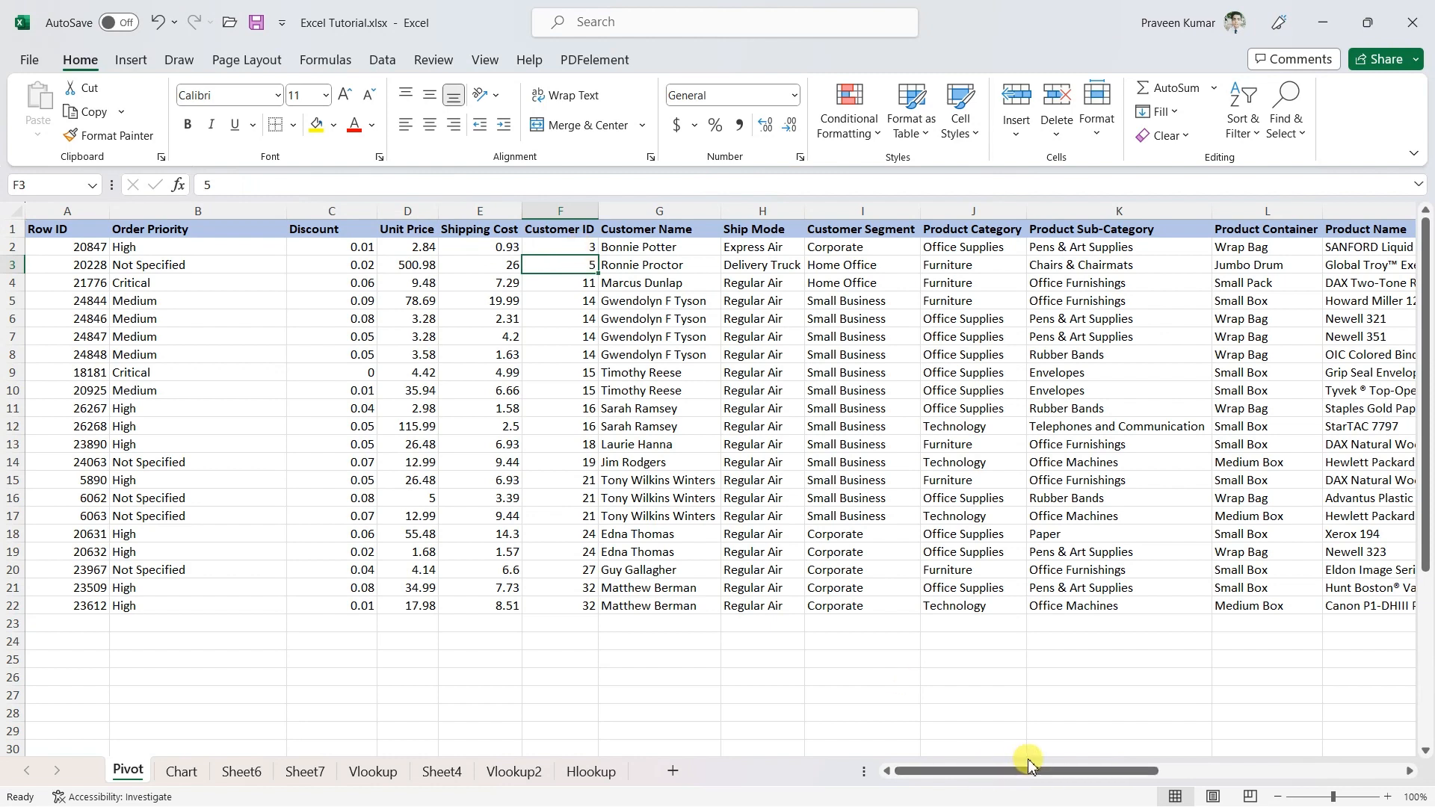
{"action": "left_click", "coordinate": [751, 264]}
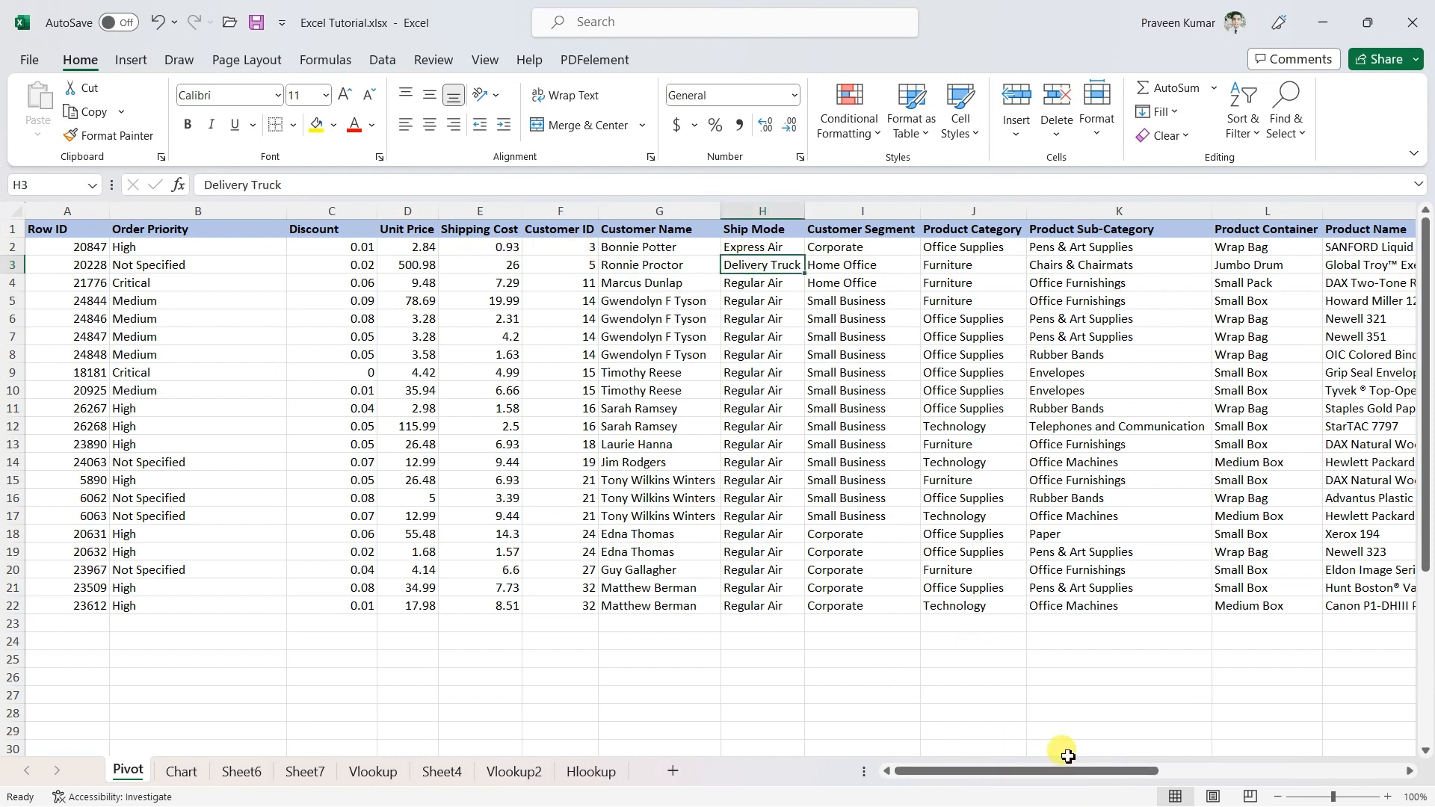
Examine the remaining order data columns, including Profit, Ship Date and Quantity ordered new.
{"action": "left_click_drag", "start_coordinate": [1106, 774], "coordinate": [1278, 774]}
{"action": "left_click", "coordinate": [856, 269]}
{"action": "left_click_drag", "start_coordinate": [1098, 242], "coordinate": [1117, 407]}
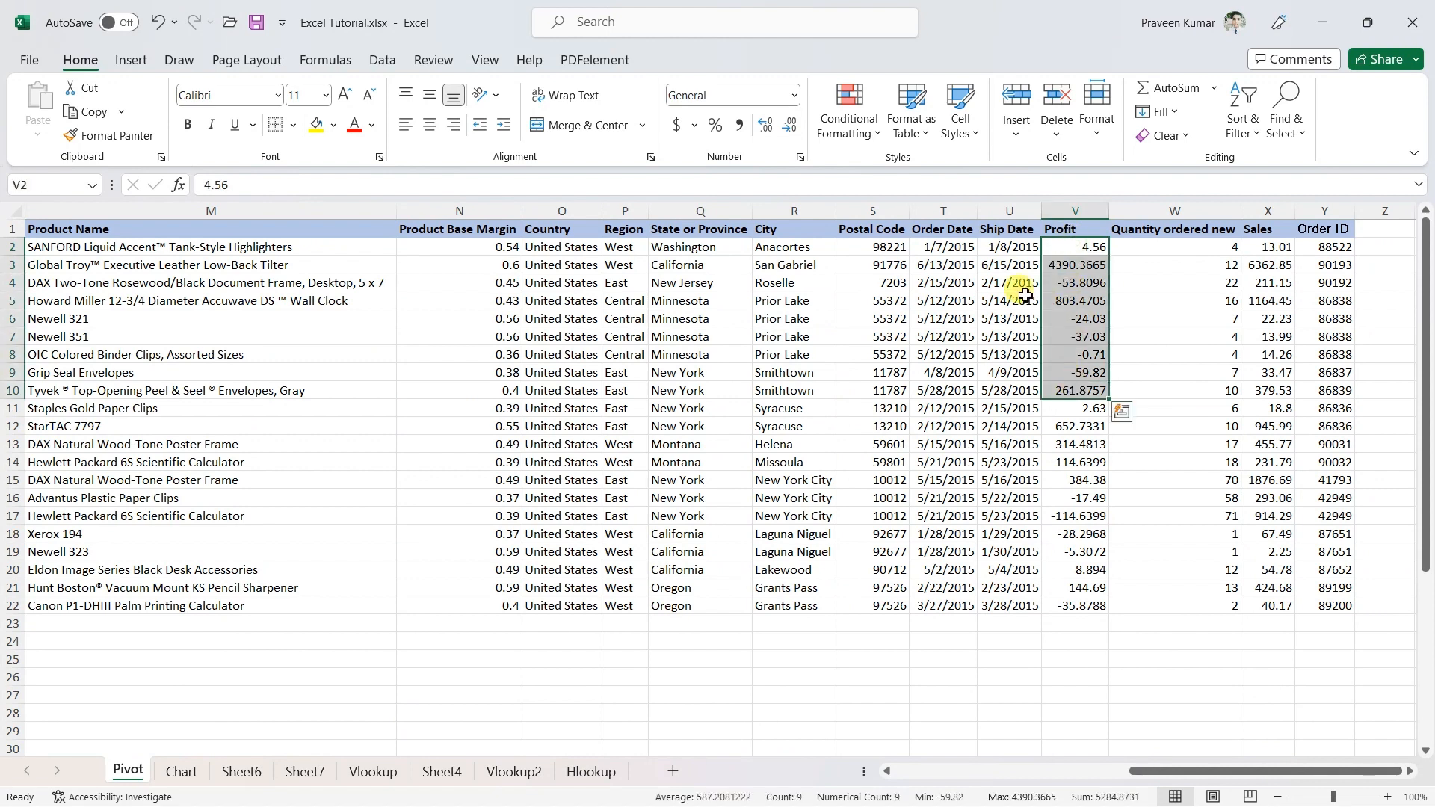
{"action": "left_click_drag", "start_coordinate": [1009, 247], "coordinate": [1020, 426]}
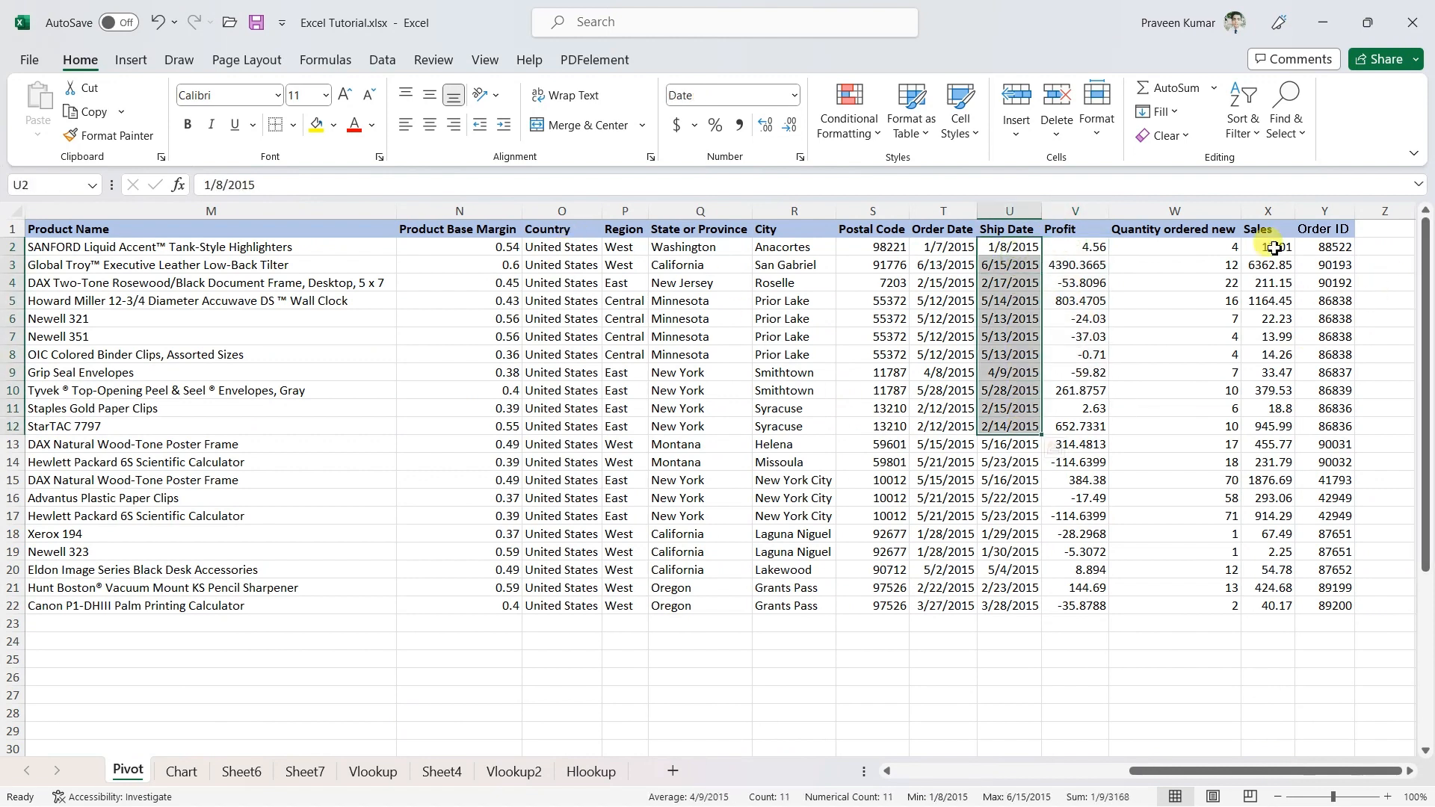
{"action": "left_click_drag", "start_coordinate": [1226, 247], "coordinate": [1234, 463]}
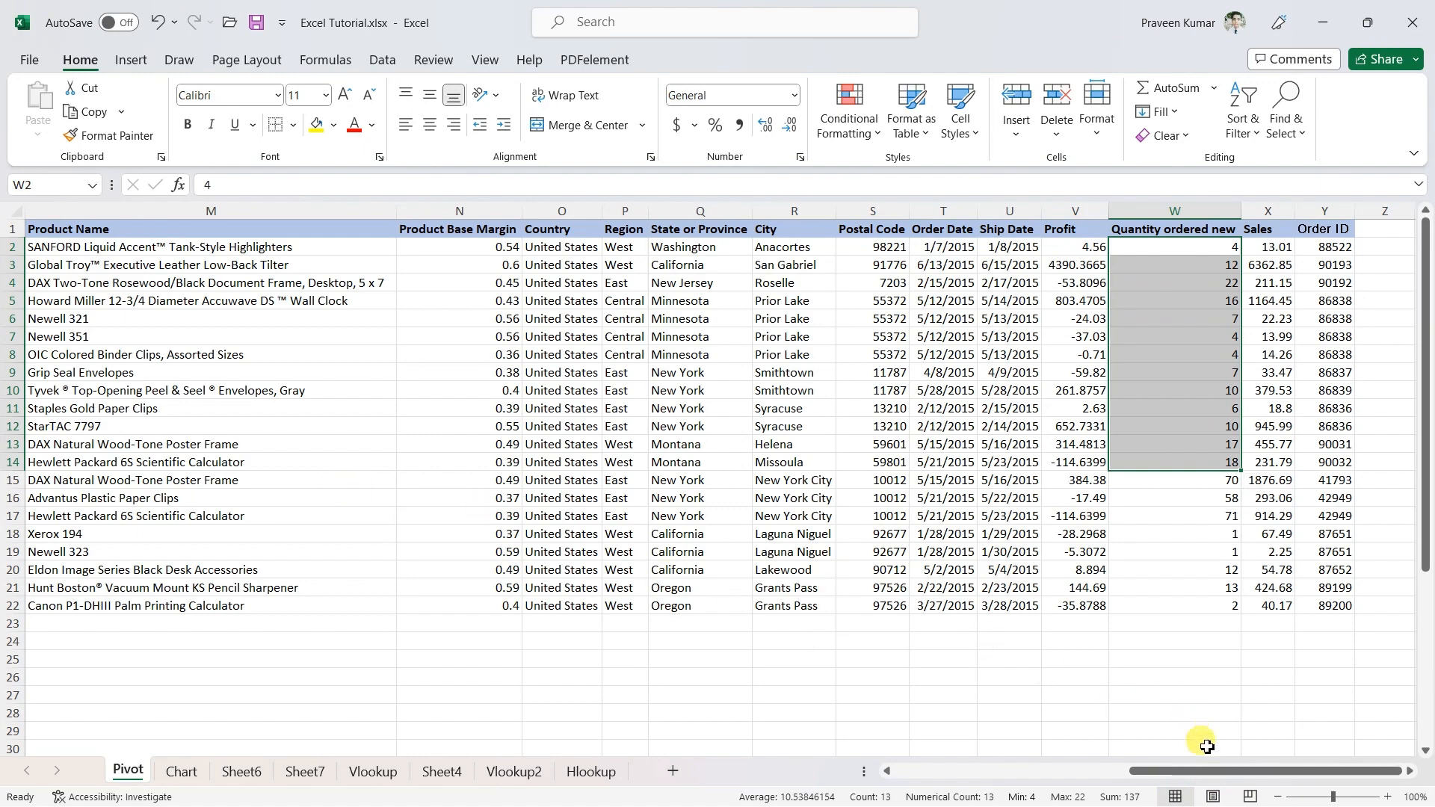
{"action": "left_click_drag", "start_coordinate": [1196, 769], "coordinate": [911, 744]}
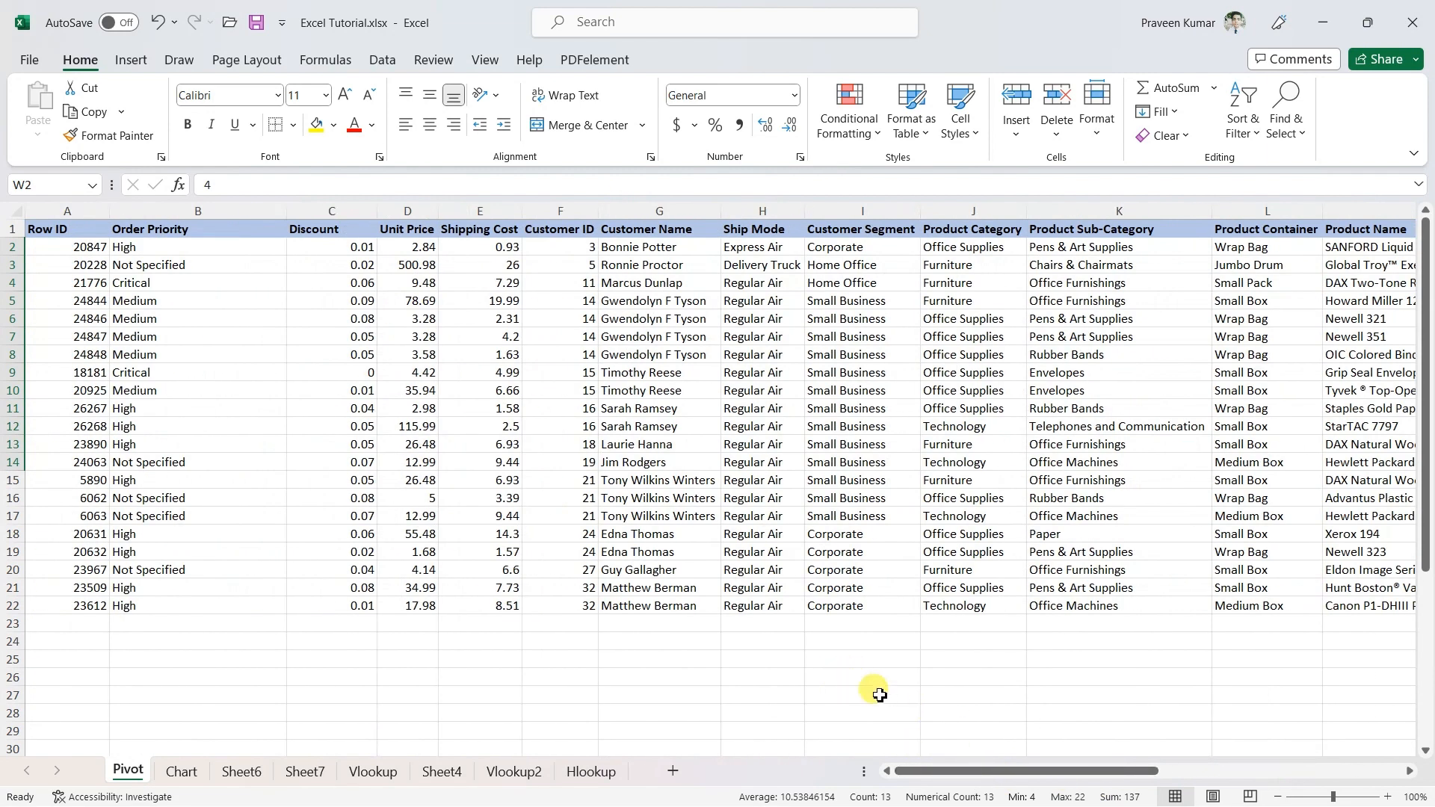
Select the whole order data range A1:Y22, starting from the Row ID header.
{"action": "left_click", "coordinate": [71, 230]}
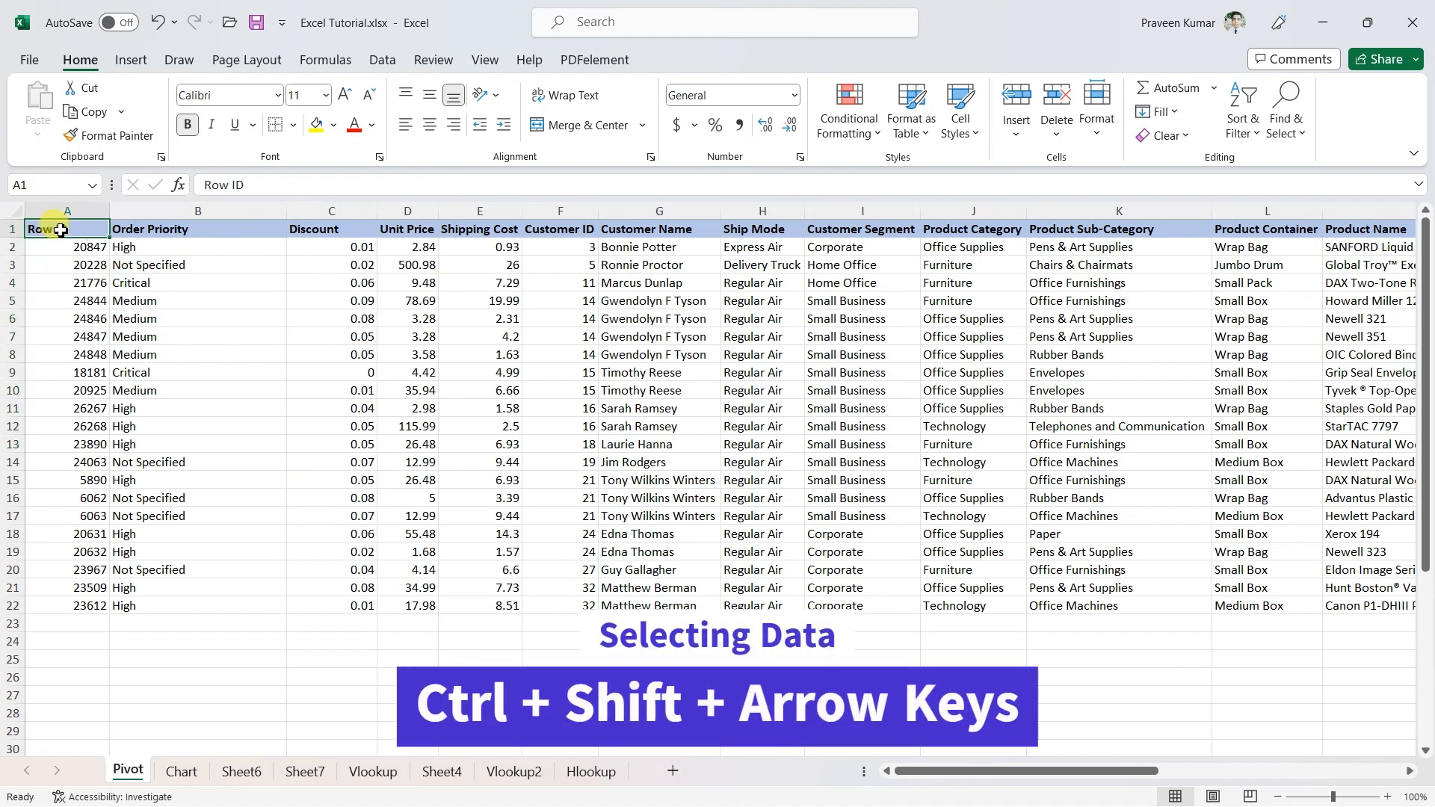
{"action": "key", "text": "ctrl+shift+Down"}
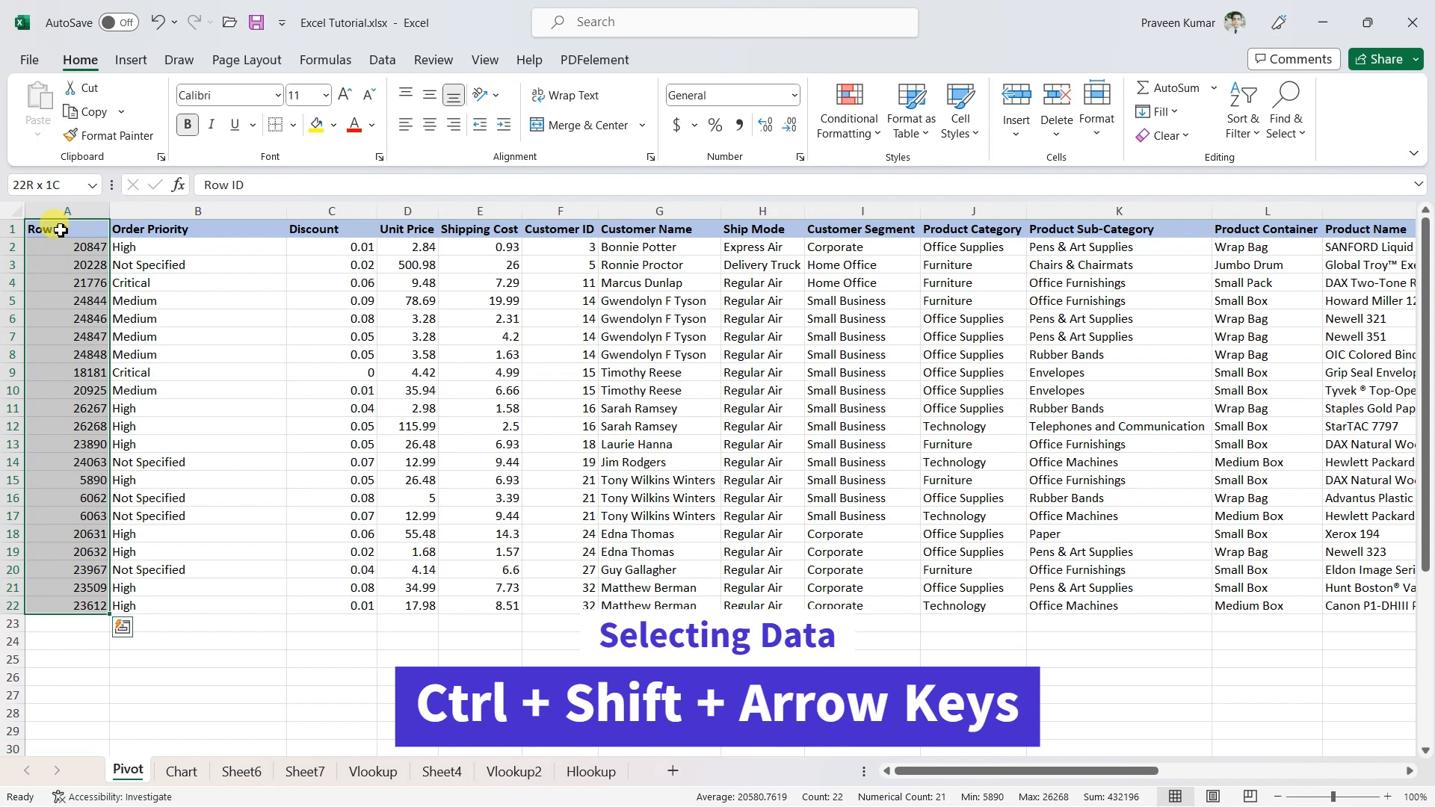
{"action": "key", "text": "ctrl+shift+Right"}
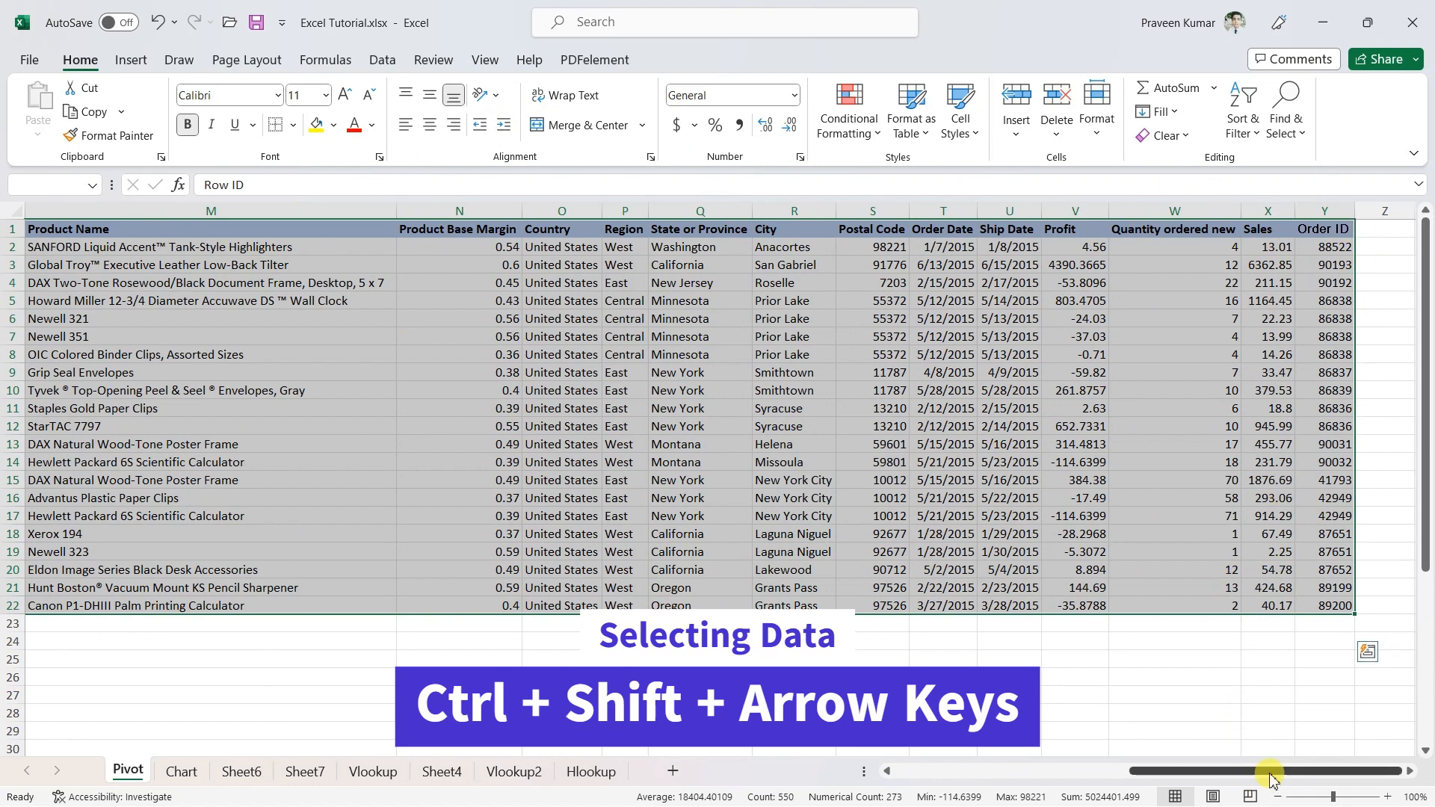
{"action": "left_click_drag", "start_coordinate": [1269, 772], "coordinate": [1001, 785]}
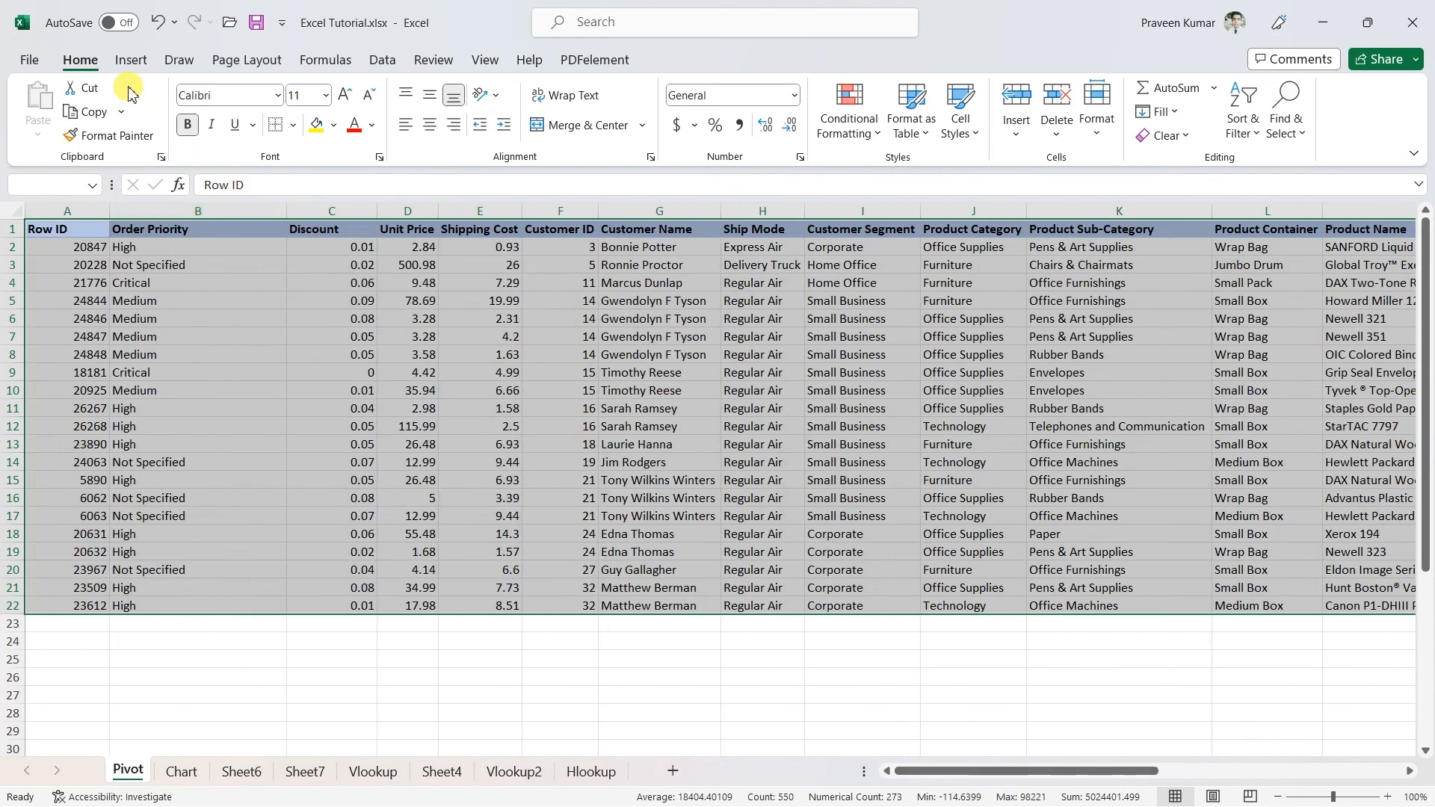
Insert a PivotTable from the range Pivot!$A$1:$Y$22 on a new worksheet.
{"action": "left_click", "coordinate": [131, 61]}
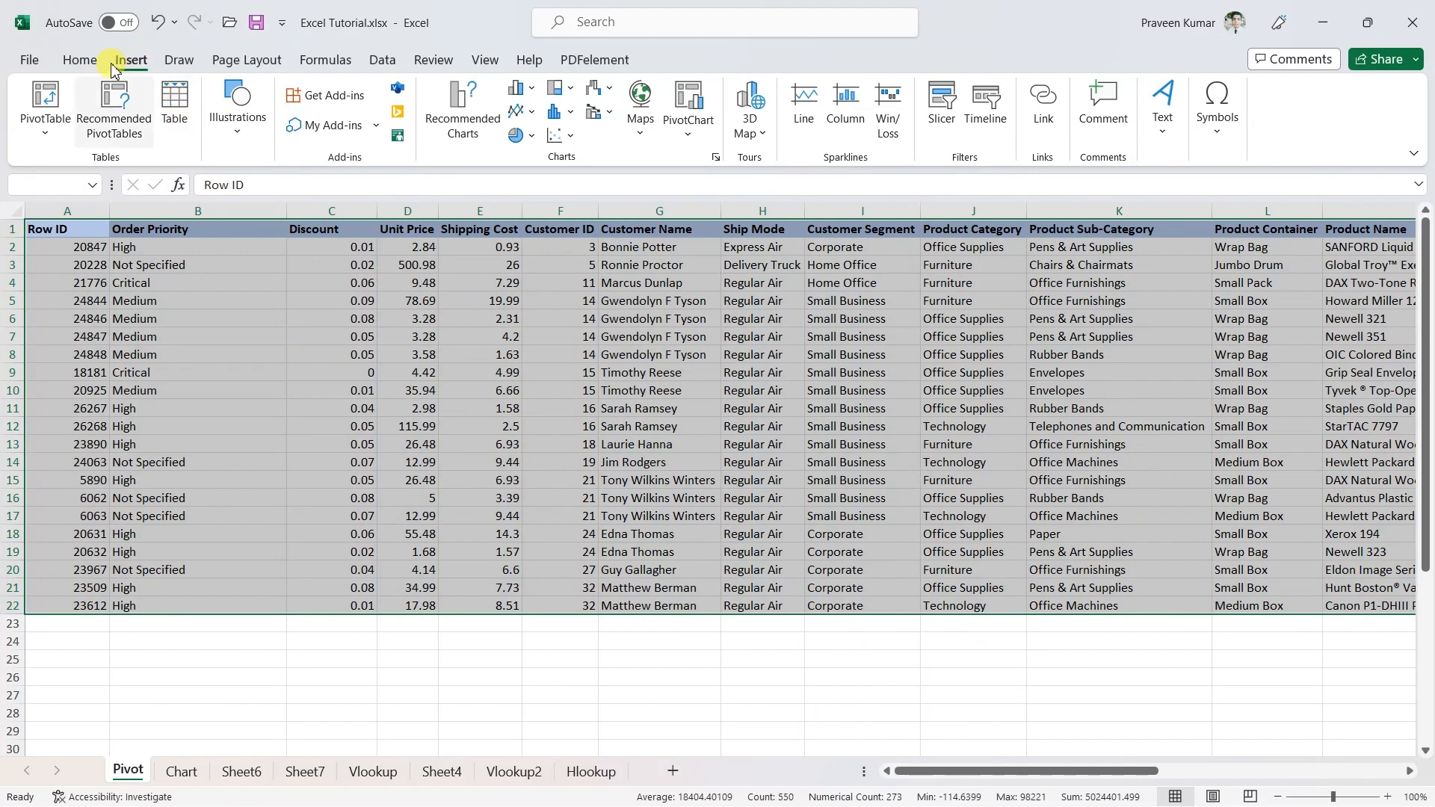
{"action": "left_click", "coordinate": [46, 101]}
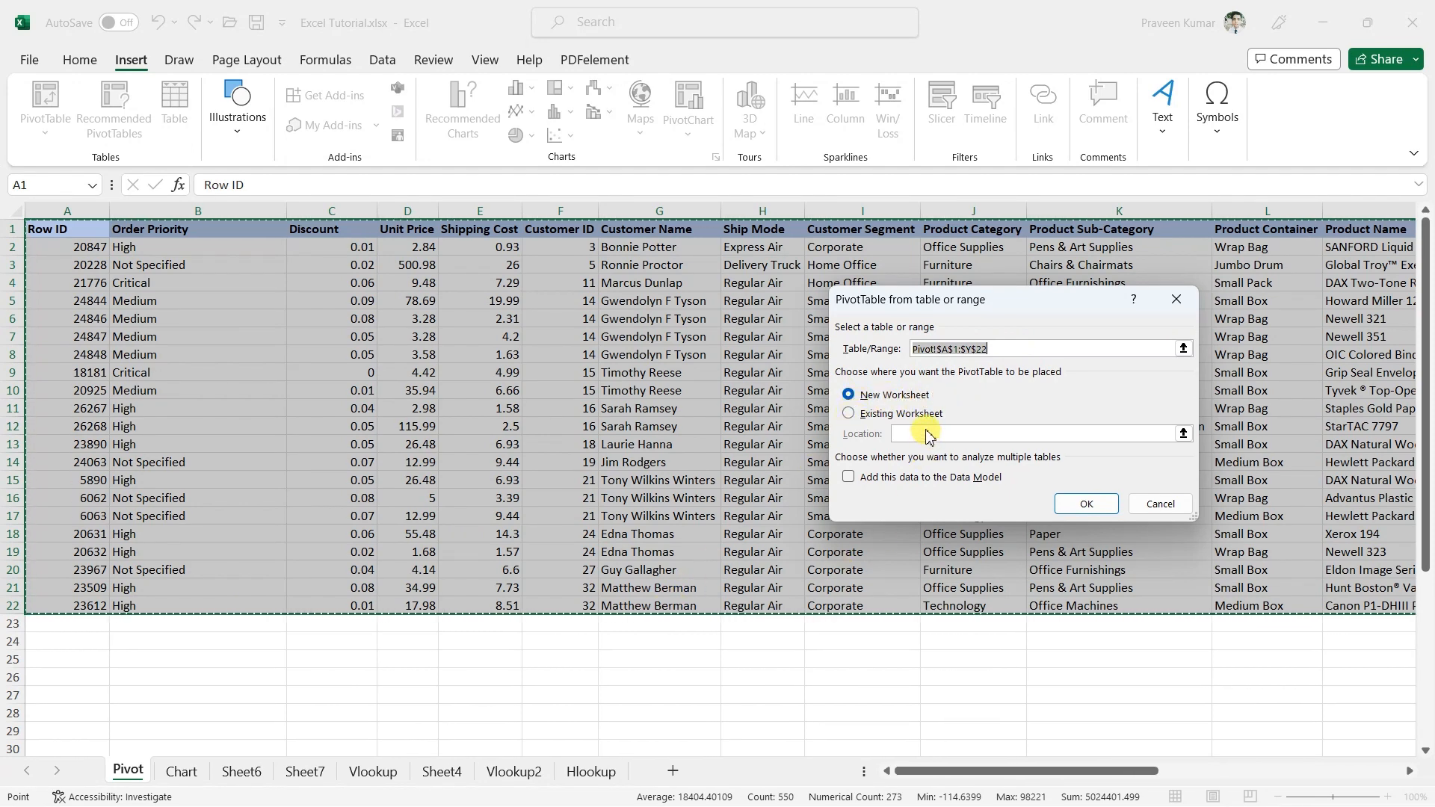
{"action": "left_click", "coordinate": [895, 404]}
{"action": "left_click", "coordinate": [1086, 504]}
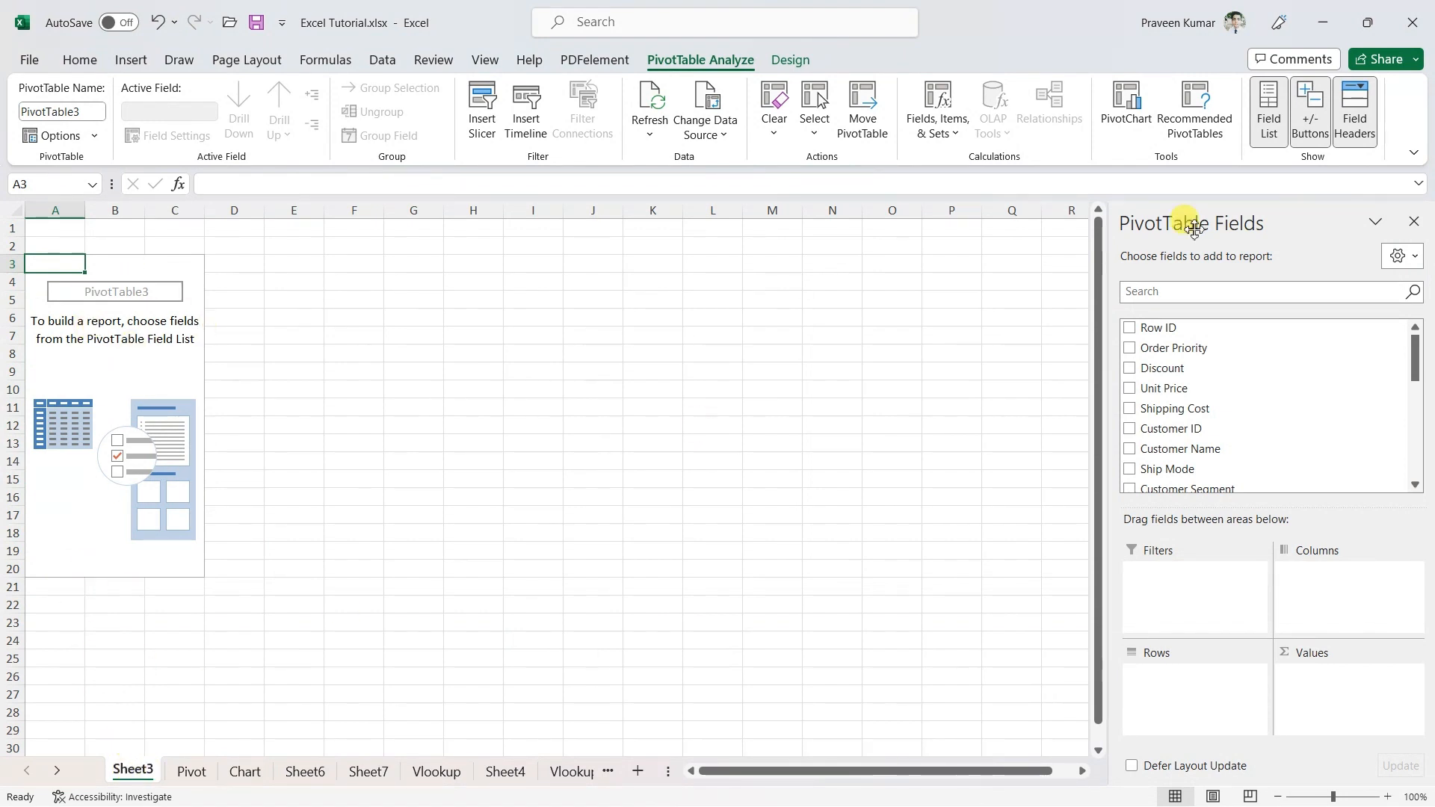
Close the PivotTable Fields pane and delete the new worksheet Sheet3.
{"action": "left_click", "coordinate": [1422, 233]}
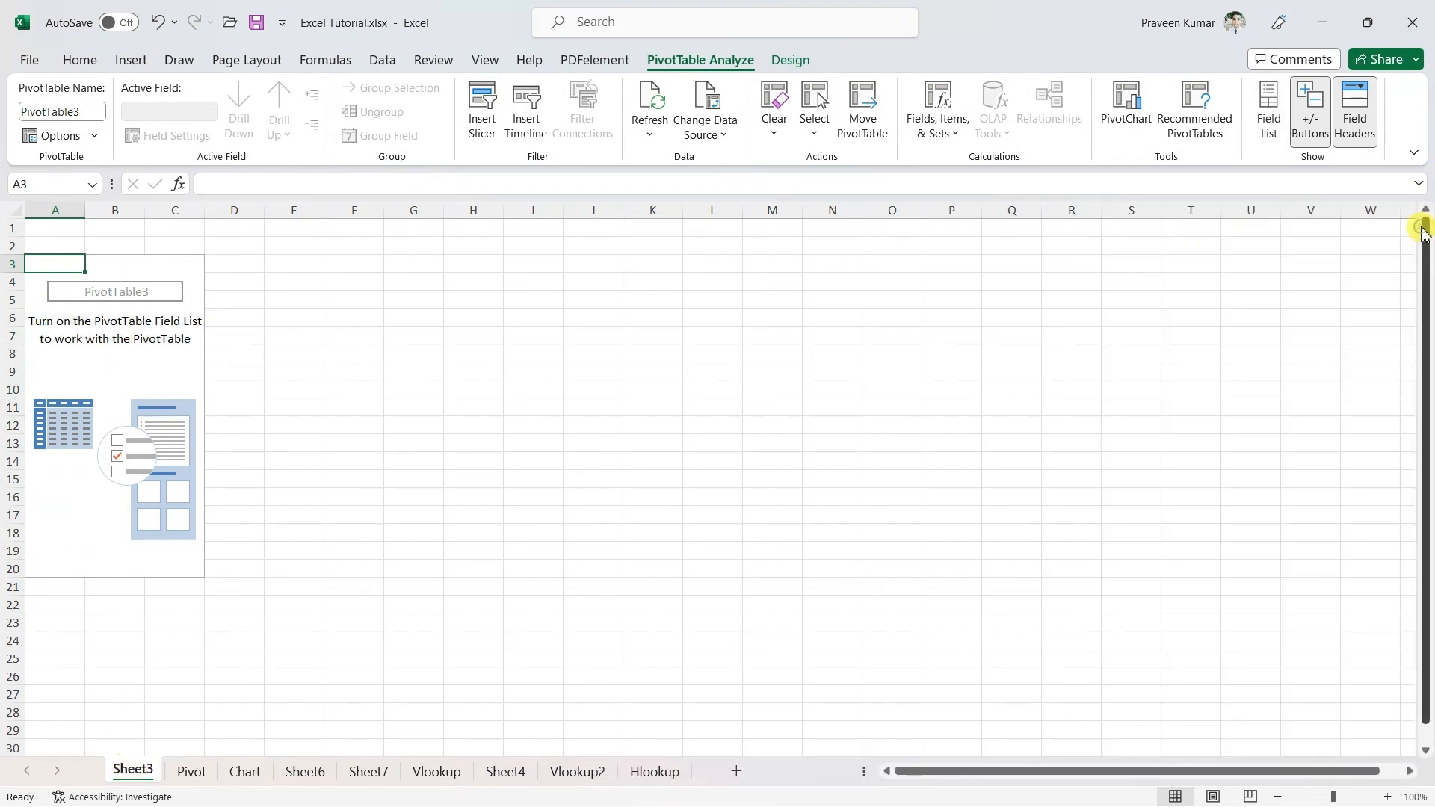
{"action": "right_click", "coordinate": [145, 770]}
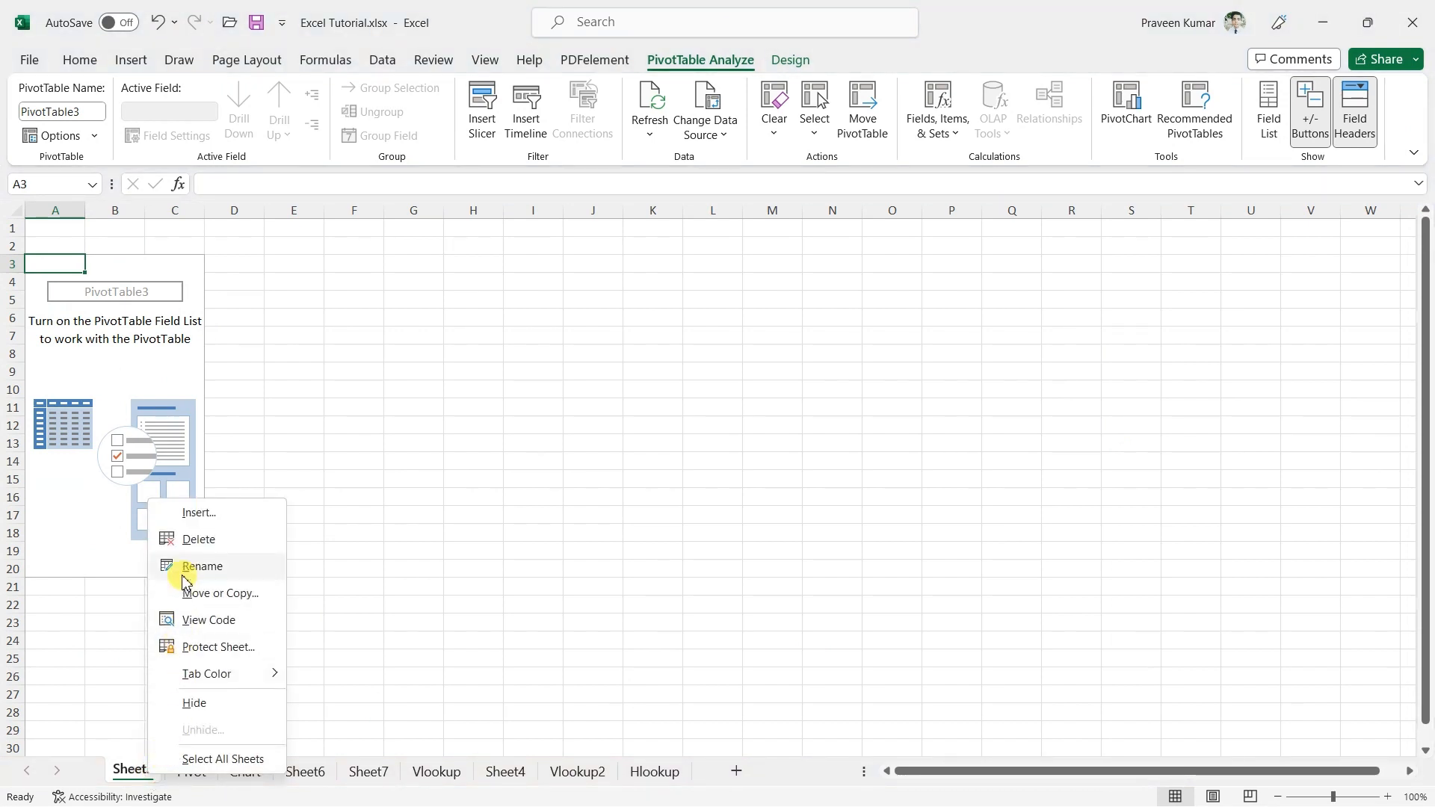
{"action": "left_click", "coordinate": [187, 539]}
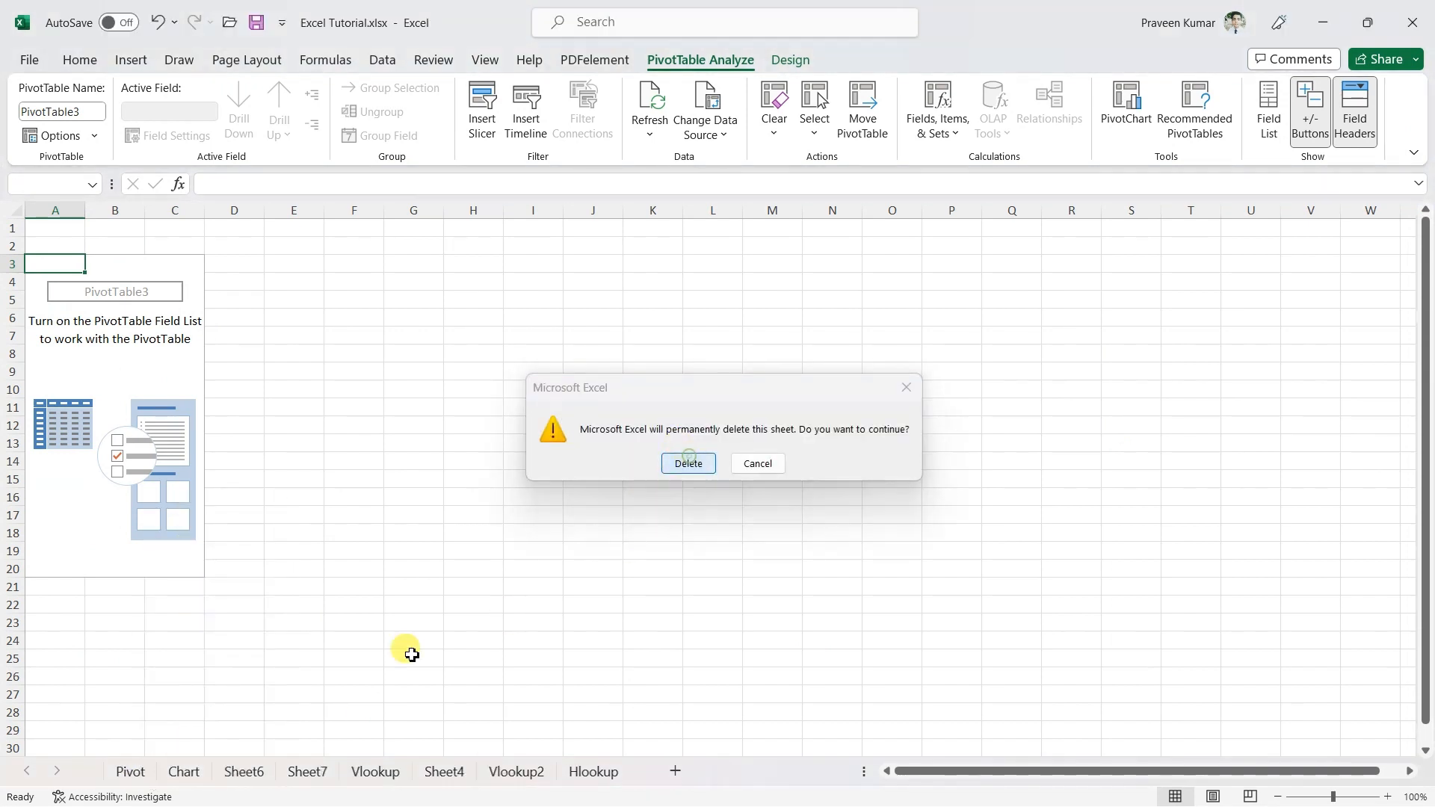
{"action": "key", "text": "Return"}
Insert a PivotTable from the range Pivot!$A$1:$Y$22 on the existing worksheet at location Pivot!$A$25.
{"action": "left_click", "coordinate": [128, 61]}
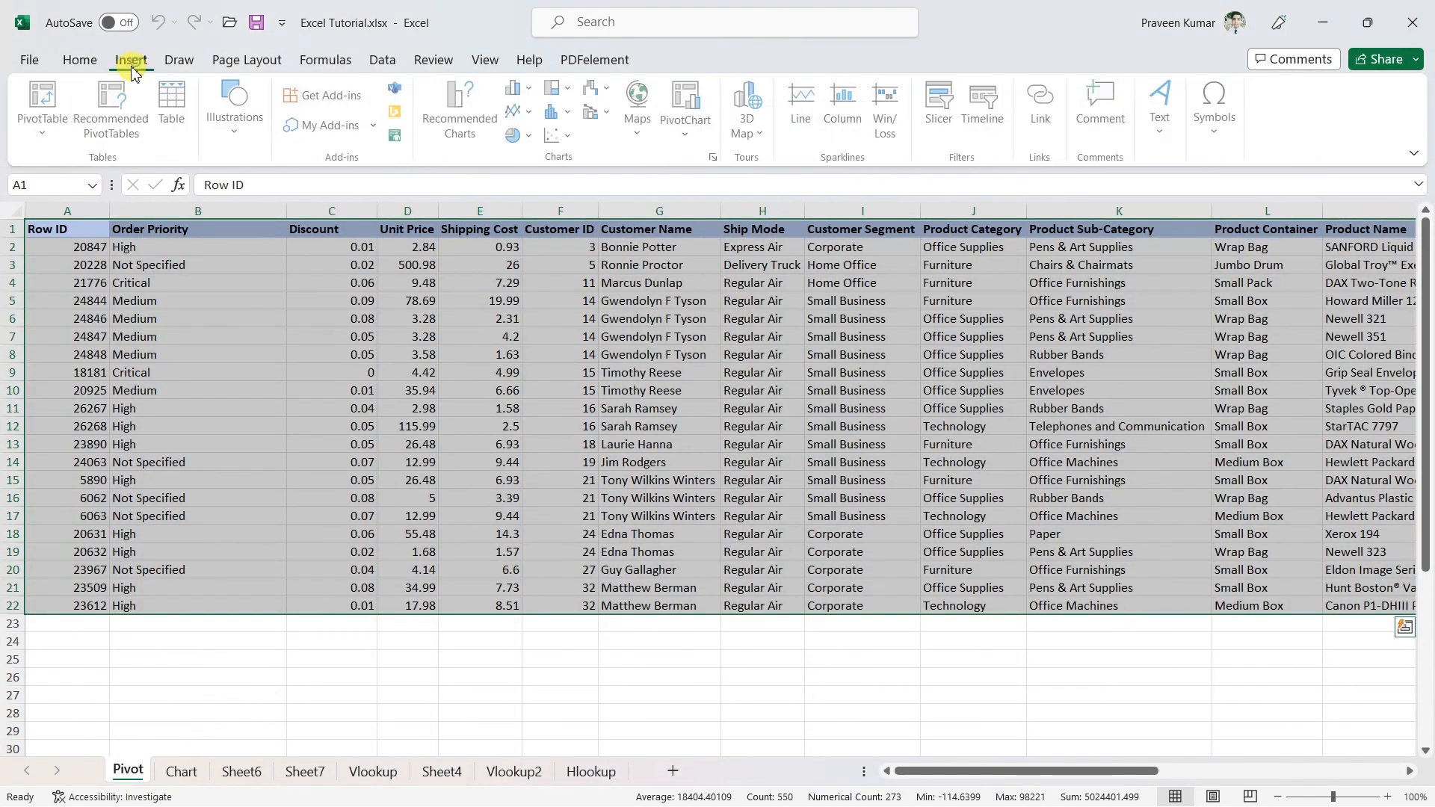
{"action": "left_click", "coordinate": [45, 101]}
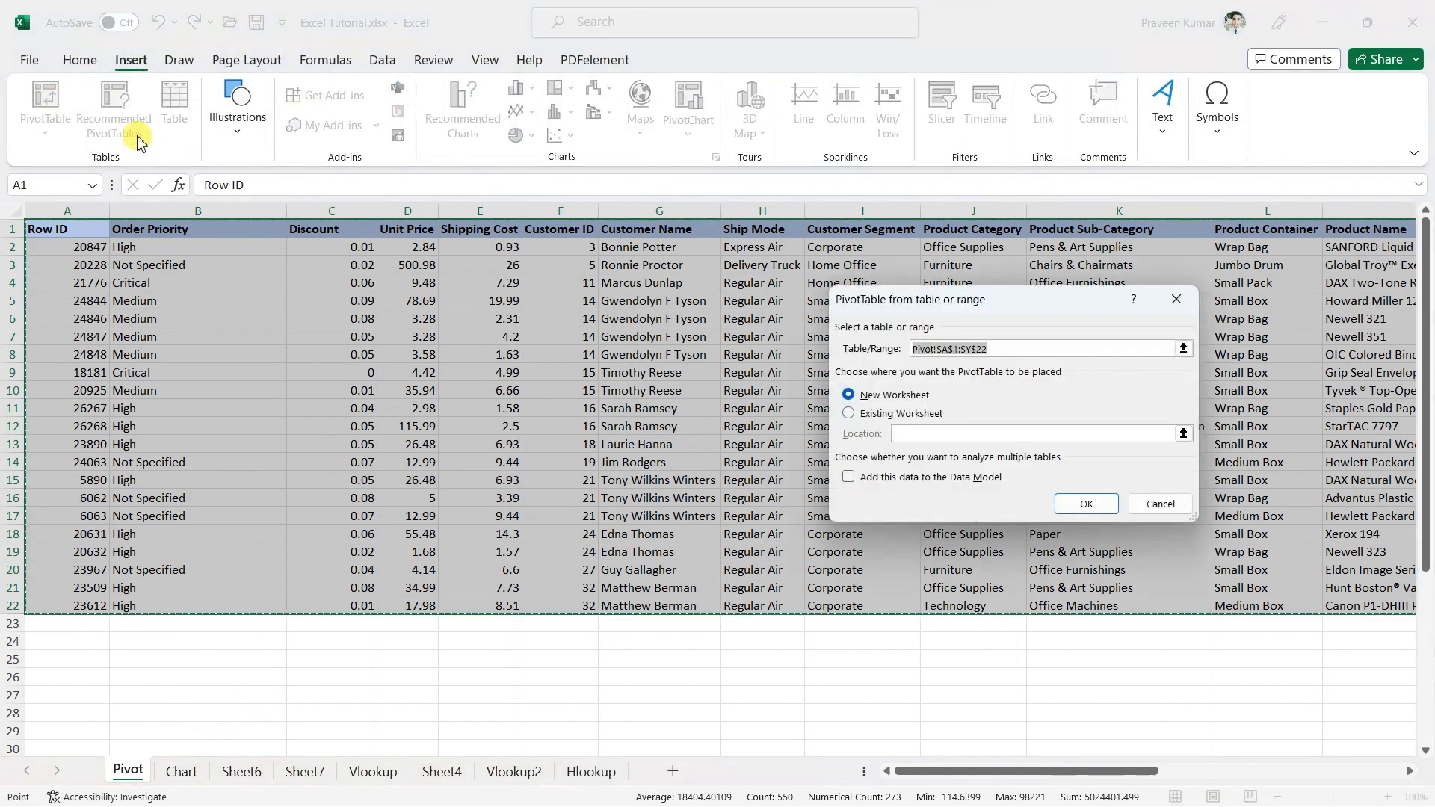
{"action": "left_click", "coordinate": [887, 415]}
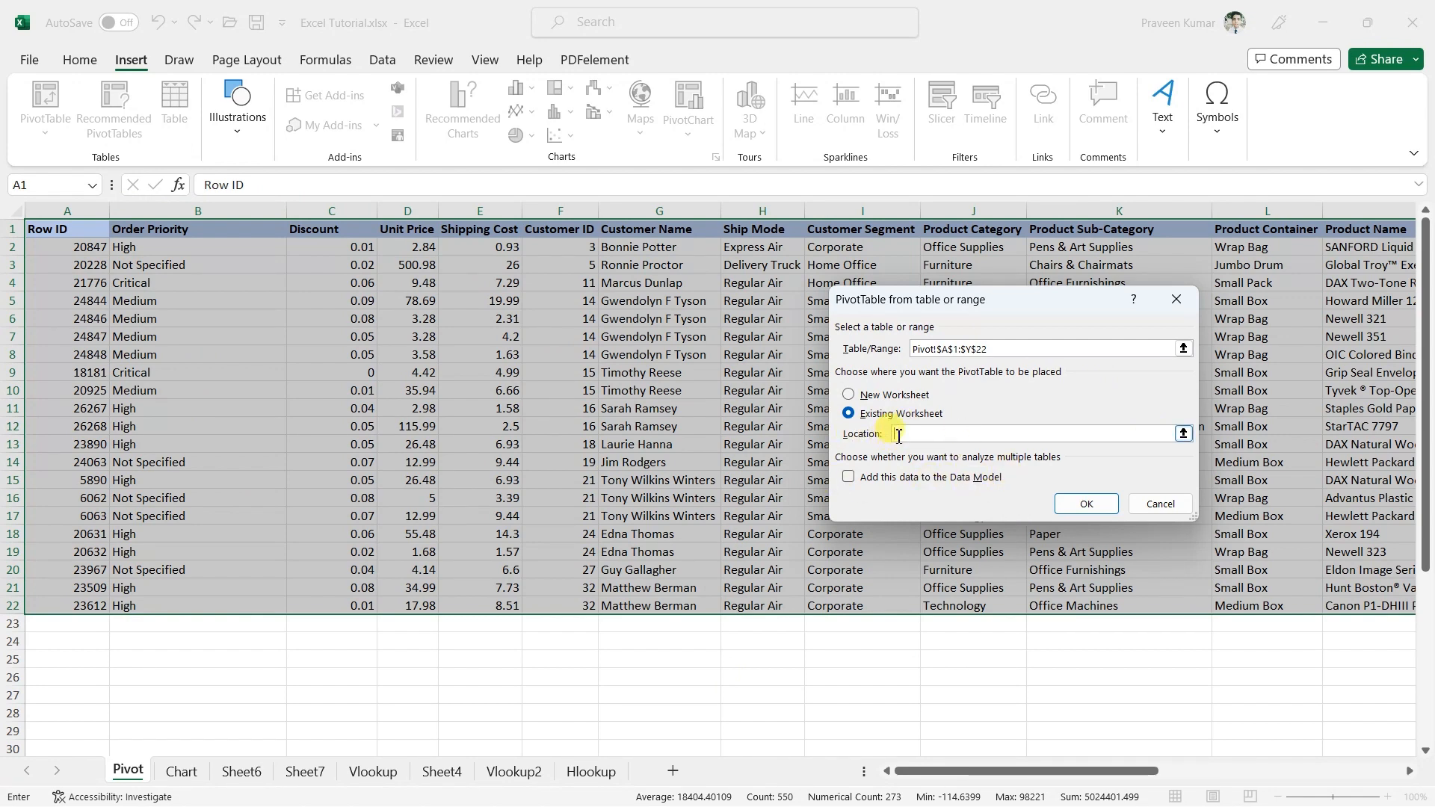
{"action": "left_click", "coordinate": [1183, 435]}
{"action": "scroll", "coordinate": [89, 606], "scroll_direction": "down", "scroll_amount": 2}
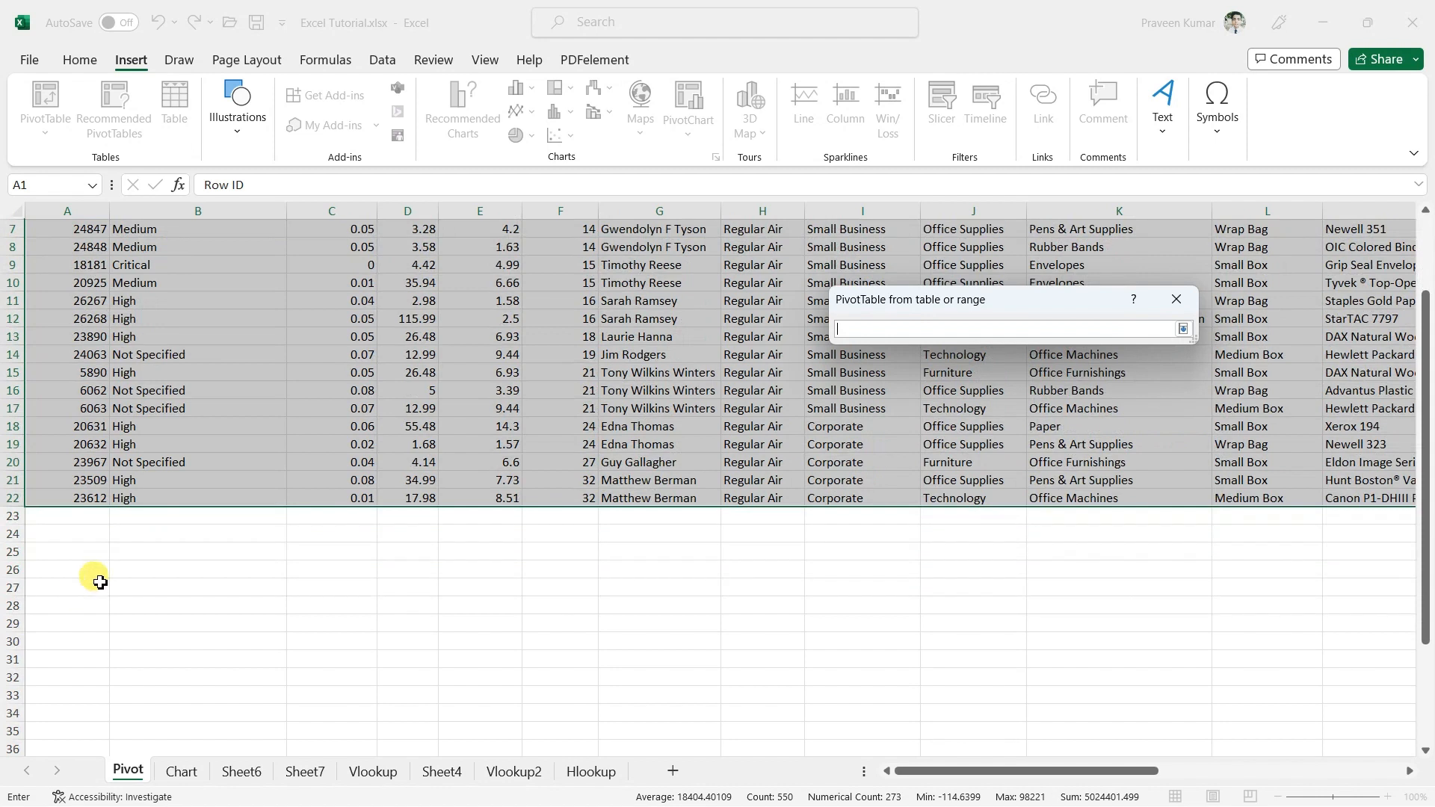
{"action": "left_click", "coordinate": [72, 553]}
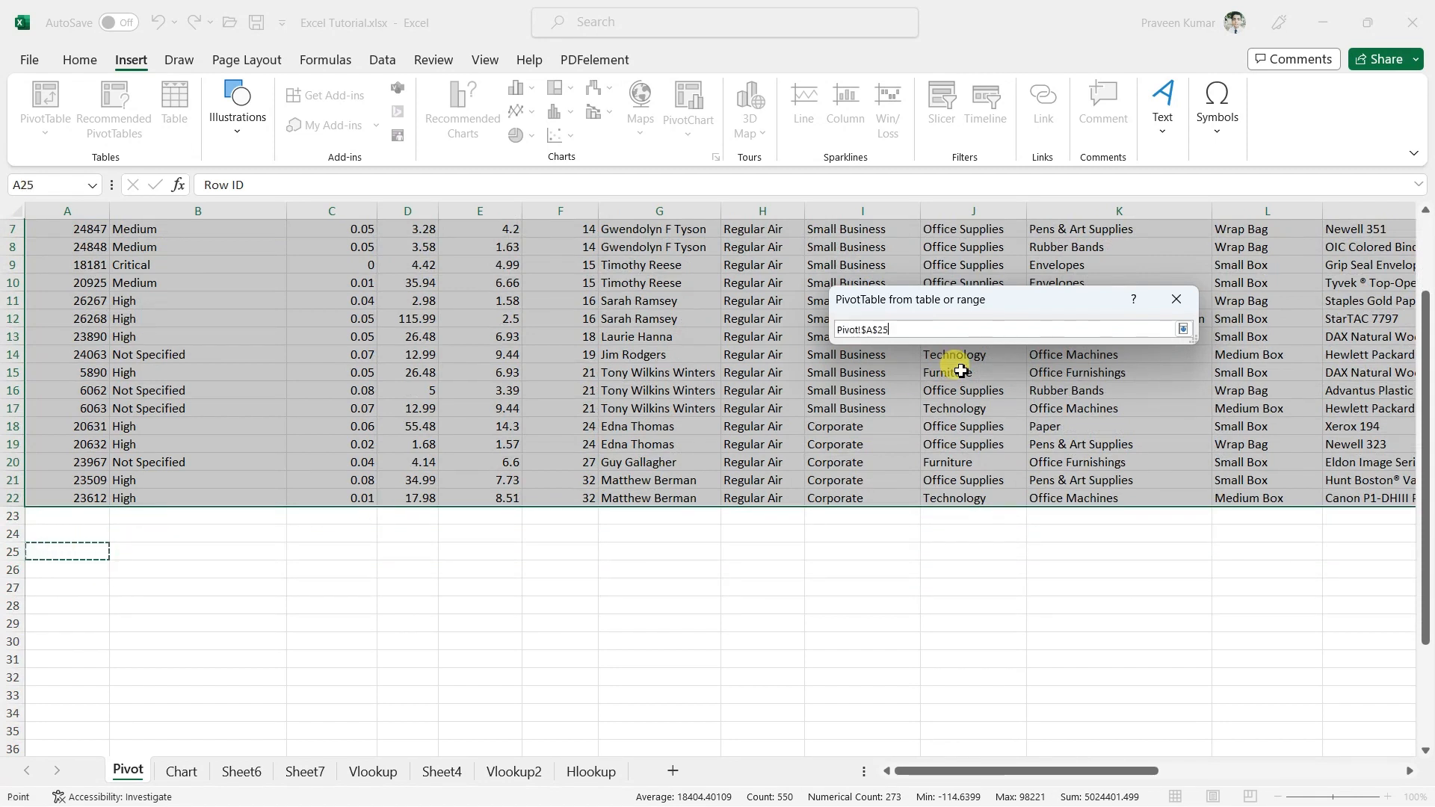
{"action": "left_click", "coordinate": [1183, 330]}
{"action": "left_click", "coordinate": [1086, 504]}
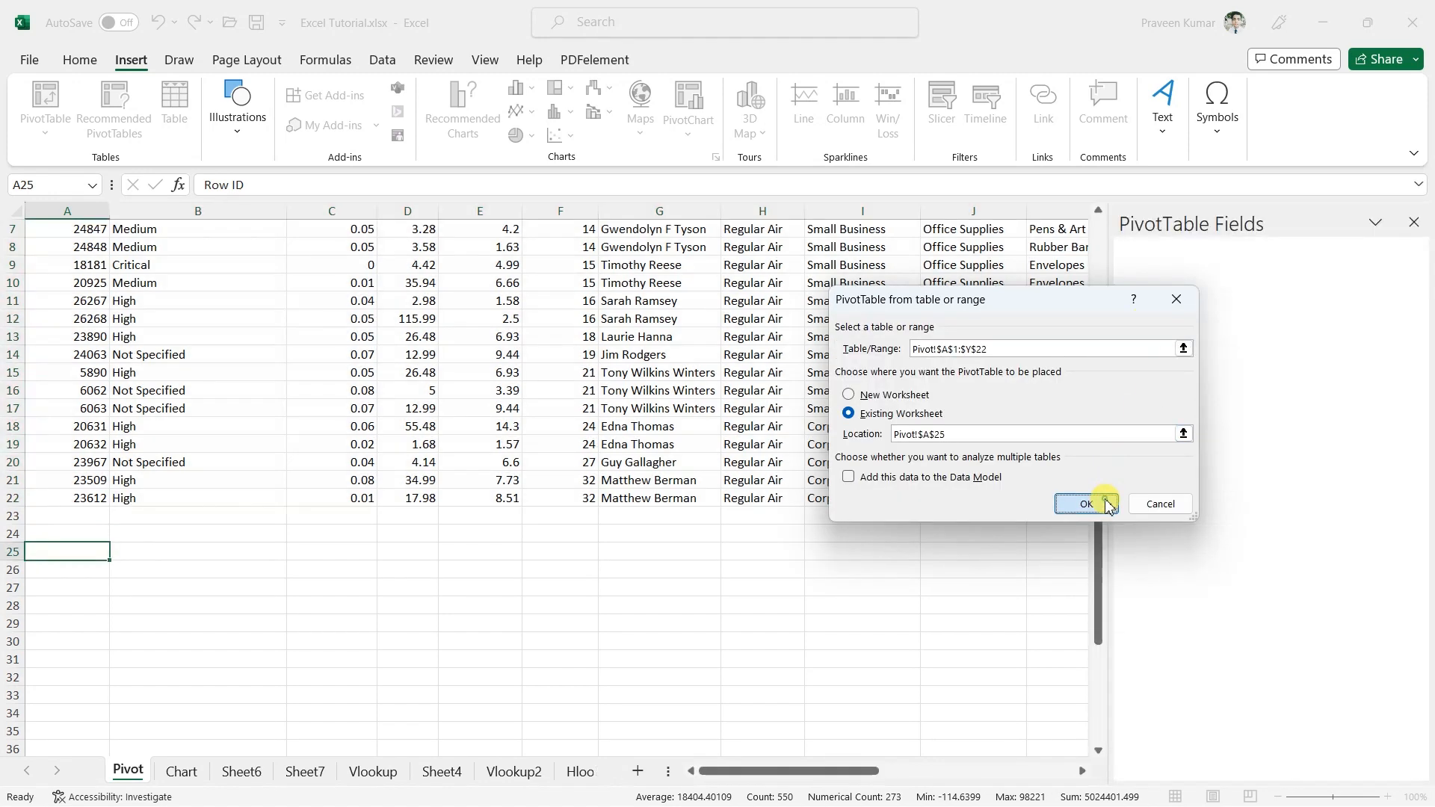
Arrange the PivotTable Fields pane as Fields Section and Areas Section Side-By-Side and look through the field list.
{"action": "scroll", "coordinate": [848, 647], "scroll_direction": "down", "scroll_amount": 4}
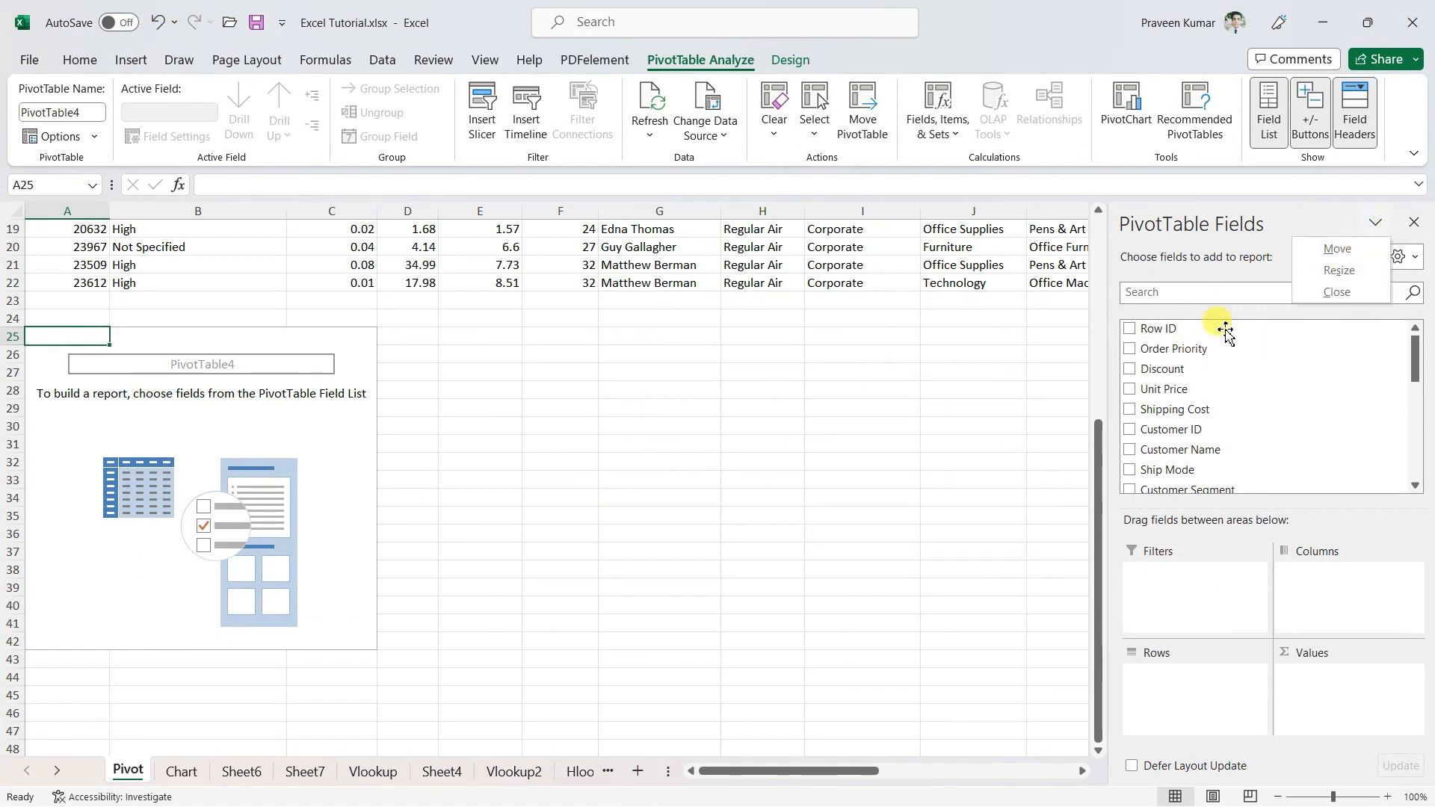
{"action": "left_click", "coordinate": [1400, 256]}
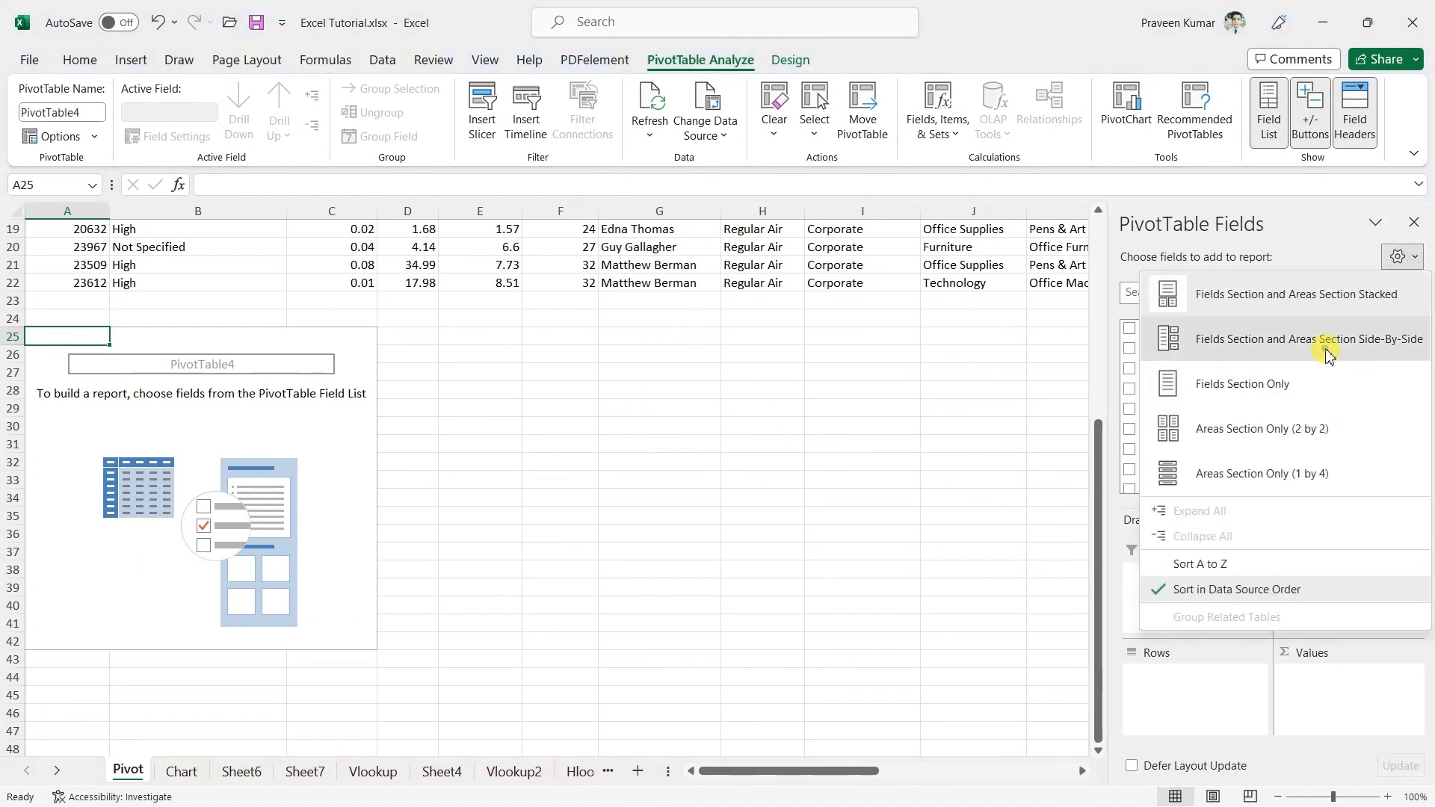
{"action": "left_click", "coordinate": [1323, 352]}
{"action": "scroll", "coordinate": [1212, 499], "scroll_direction": "down", "scroll_amount": 2}
{"action": "scroll", "coordinate": [1196, 456], "scroll_direction": "up", "scroll_amount": 2}
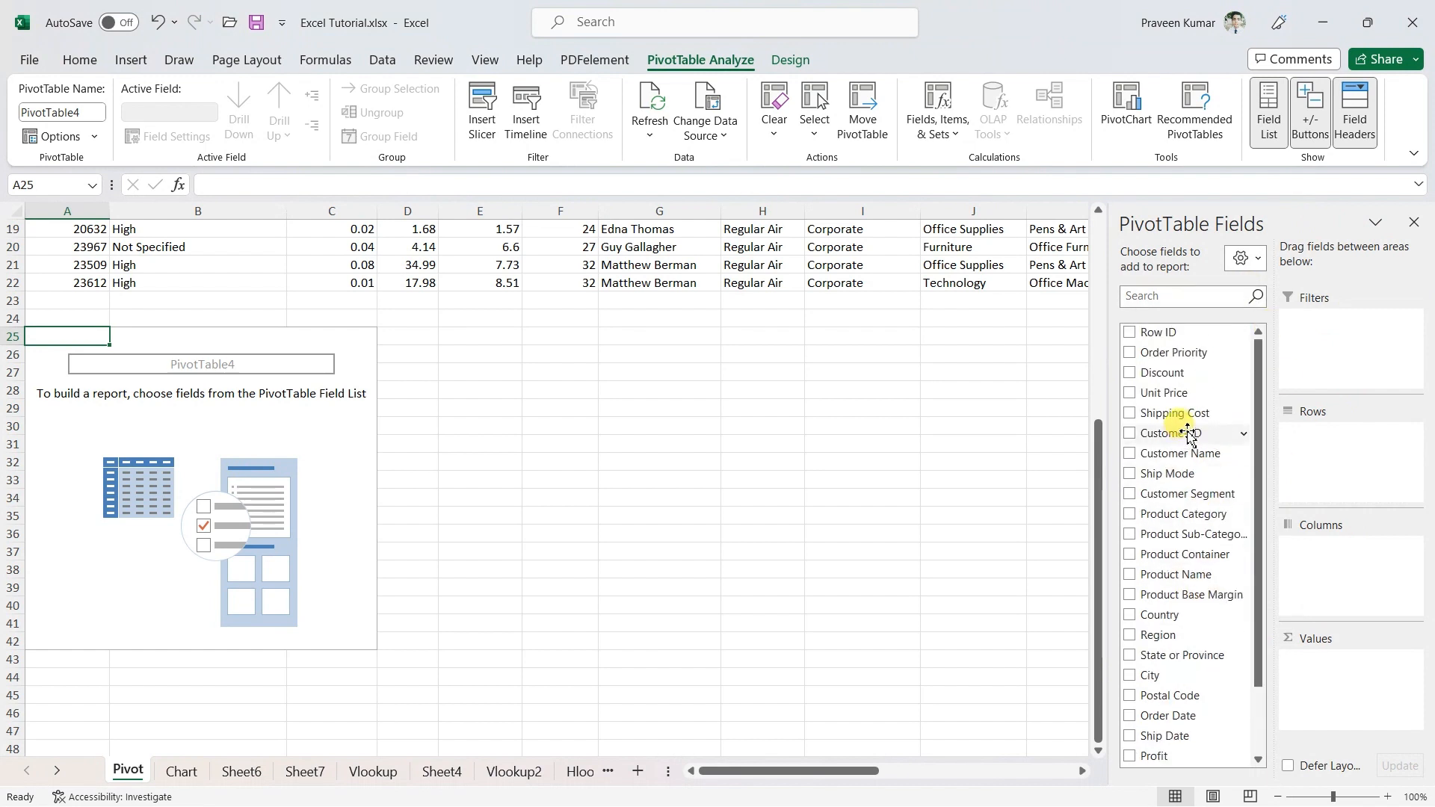
{"action": "scroll", "coordinate": [1170, 486], "scroll_direction": "down", "scroll_amount": 2}
{"action": "scroll", "coordinate": [1166, 523], "scroll_direction": "up", "scroll_amount": 2}
Set the PivotTable Fields pane layout to Fields Section Only and look through the field list.
{"action": "left_click", "coordinate": [1378, 224]}
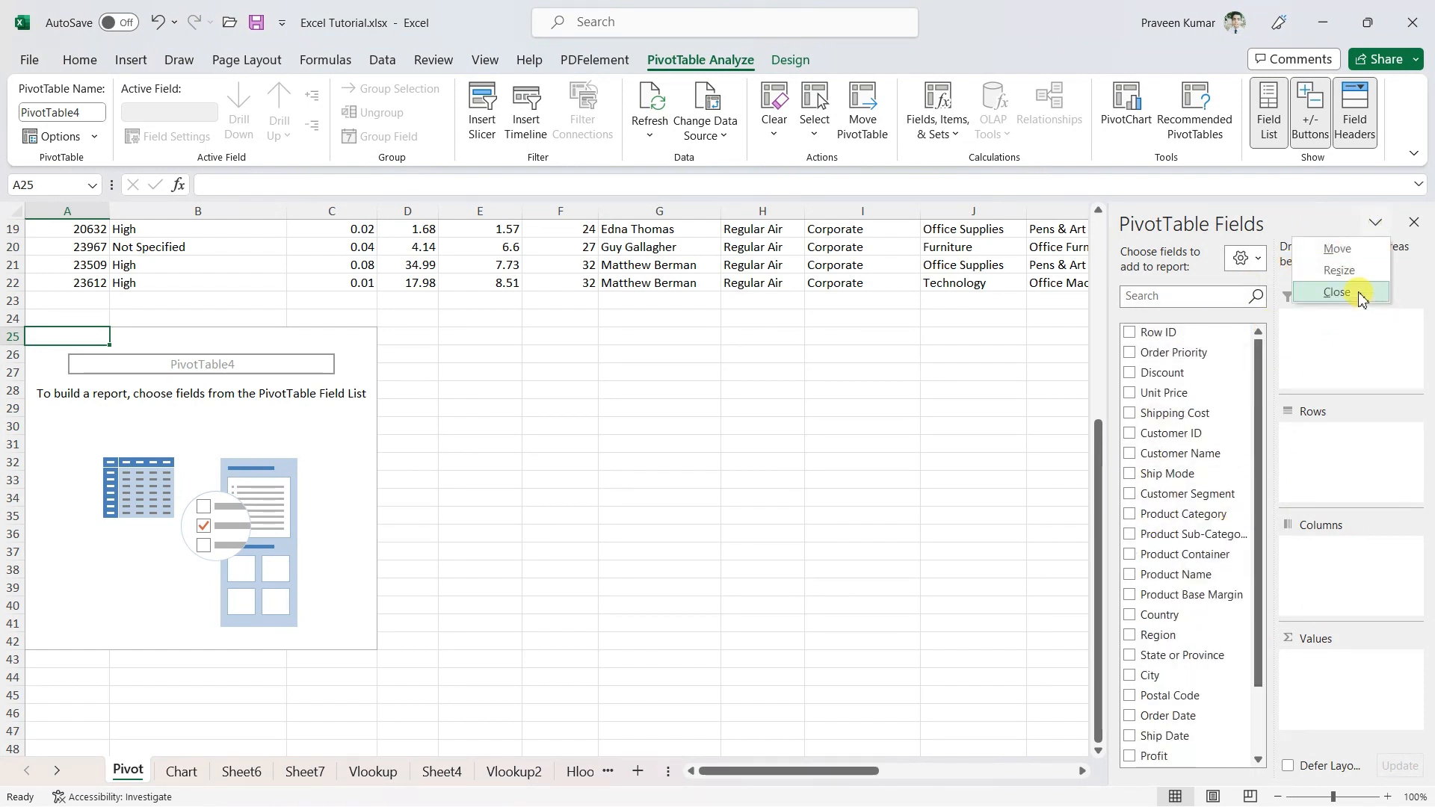
{"action": "left_click", "coordinate": [1372, 221]}
{"action": "left_click", "coordinate": [1242, 258]}
{"action": "left_click", "coordinate": [1263, 385]}
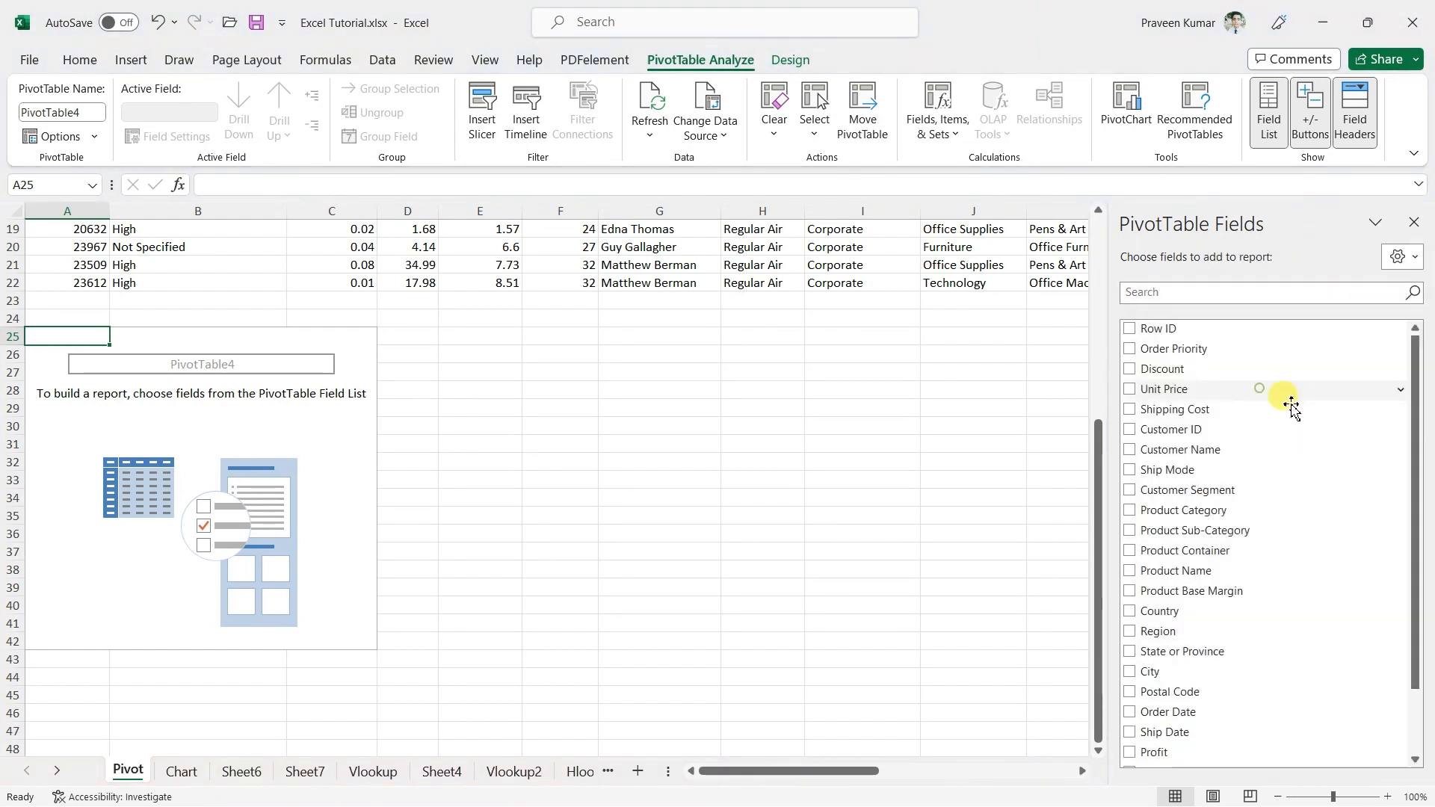
{"action": "scroll", "coordinate": [1265, 391], "scroll_direction": "down", "scroll_amount": 2}
{"action": "scroll", "coordinate": [1270, 389], "scroll_direction": "up", "scroll_amount": 2}
Set the PivotTable Fields pane layout to Fields Section and Areas Section Stacked.
{"action": "left_click", "coordinate": [1376, 222]}
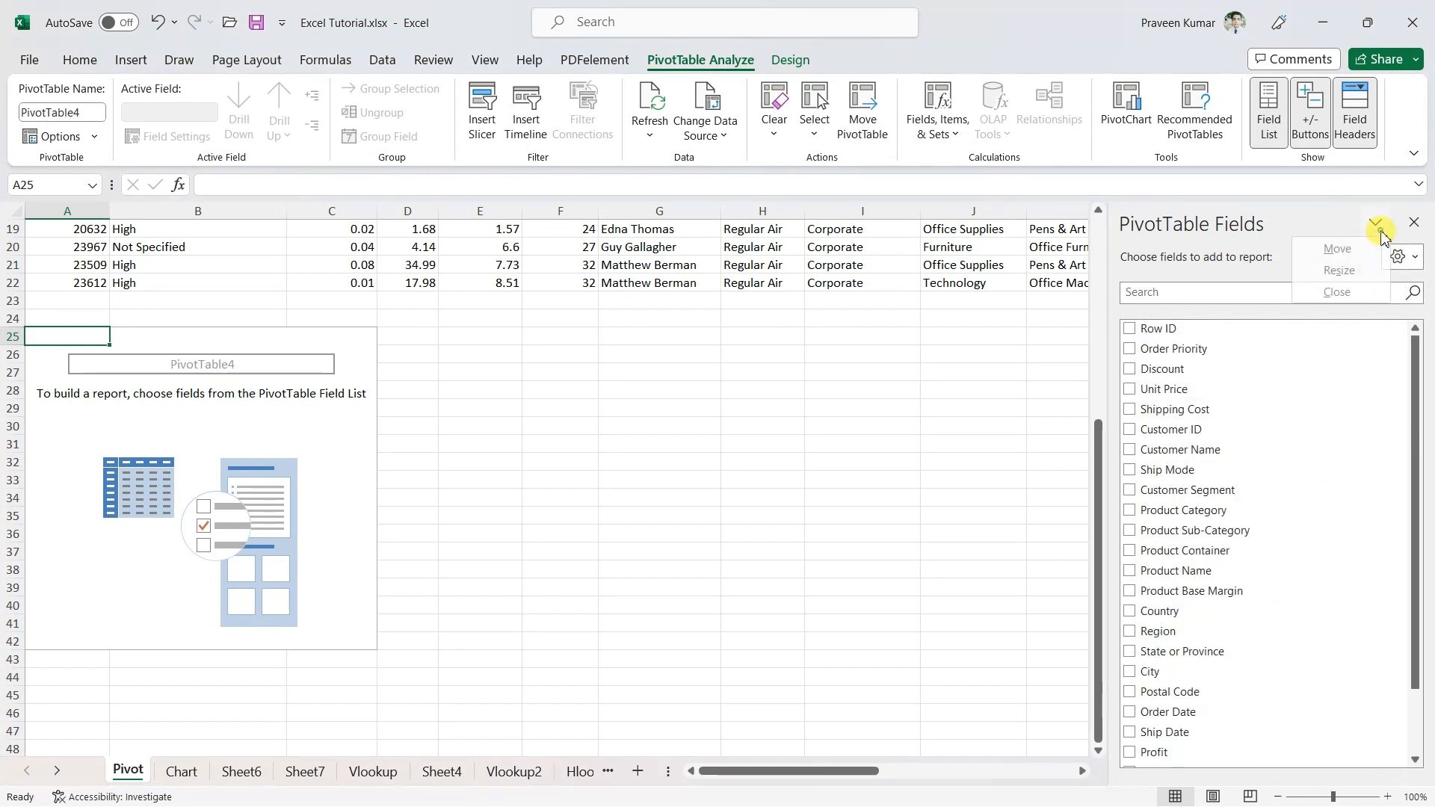
{"action": "left_click", "coordinate": [1375, 222]}
{"action": "left_click", "coordinate": [1399, 256]}
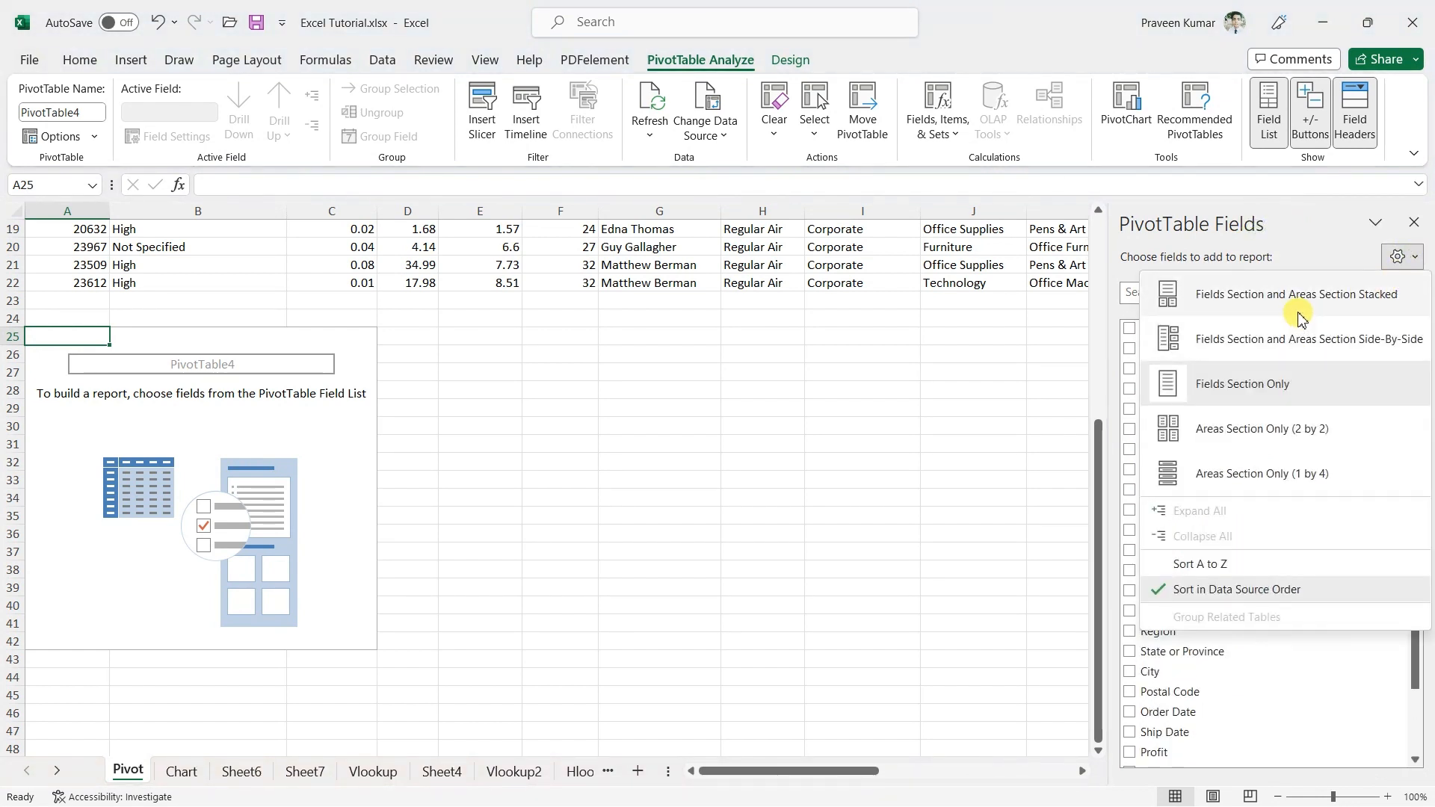
{"action": "left_click", "coordinate": [1298, 314]}
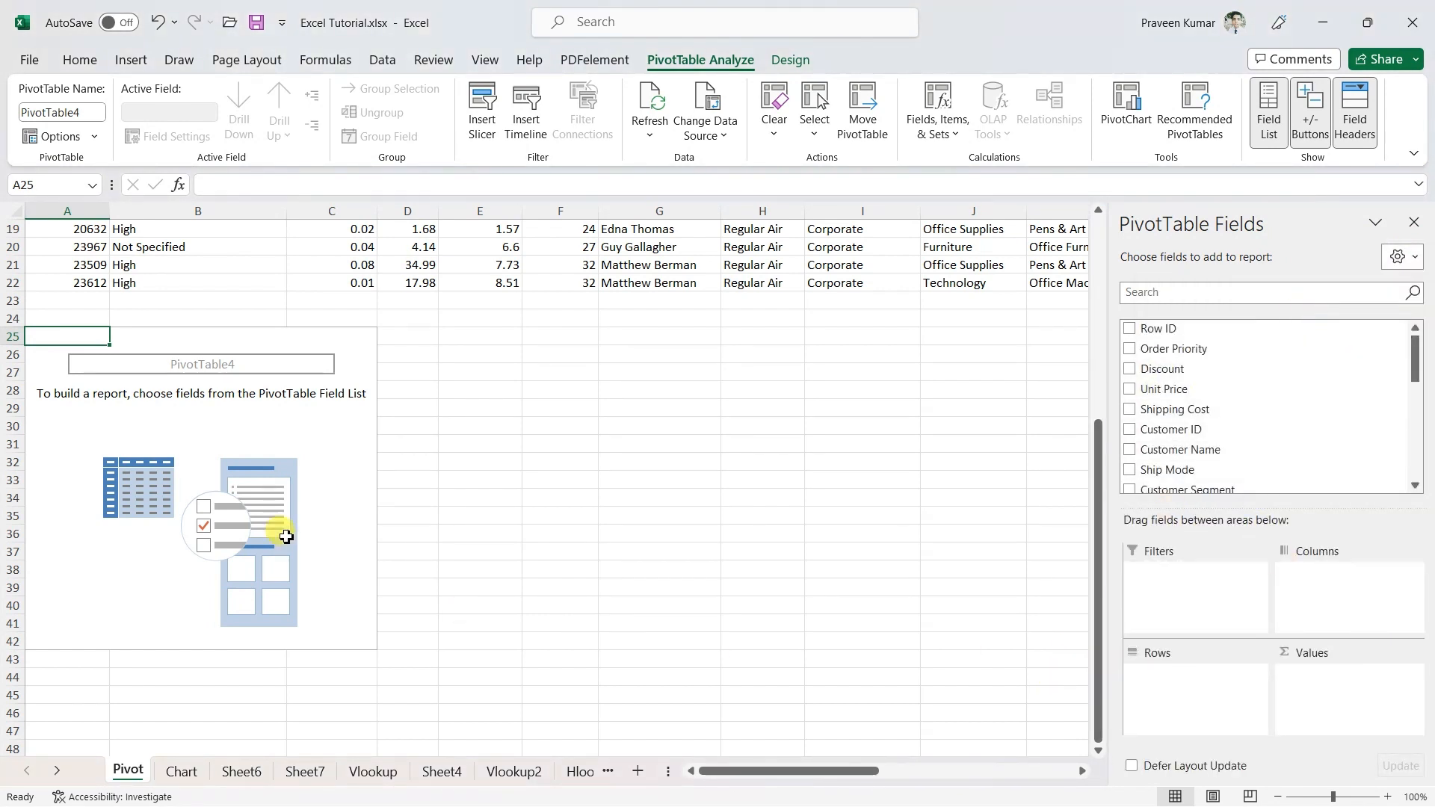
Examine the source data on the Pivot sheet, especially the Ship Mode and Quantity ordered new columns.
{"action": "scroll", "coordinate": [280, 533], "scroll_direction": "up", "scroll_amount": 6}
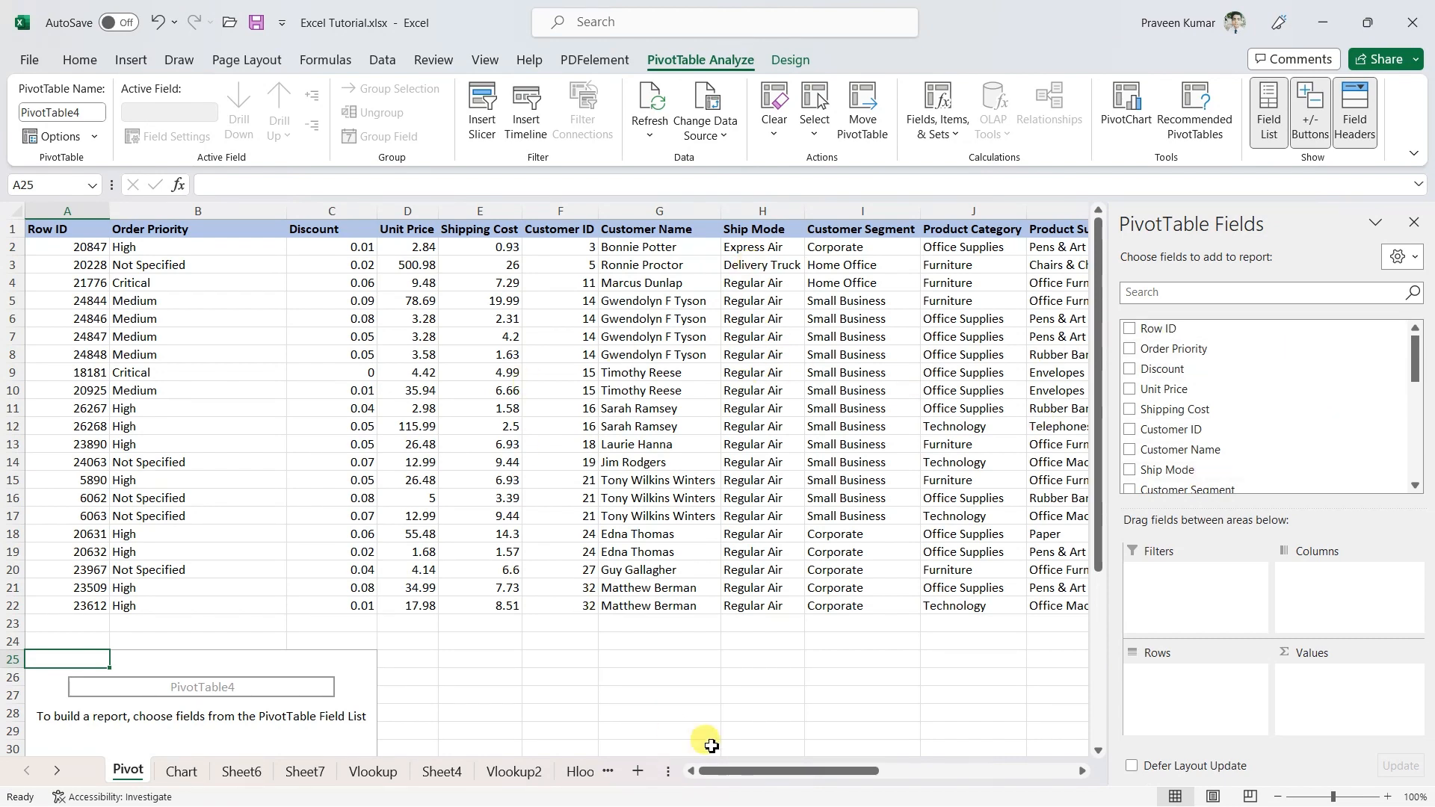
{"action": "mouse_move", "coordinate": [750, 770]}
{"action": "left_mouse_down"}
{"action": "mouse_move", "coordinate": [807, 770]}
{"action": "mouse_move", "coordinate": [764, 770]}
{"action": "left_mouse_up"}
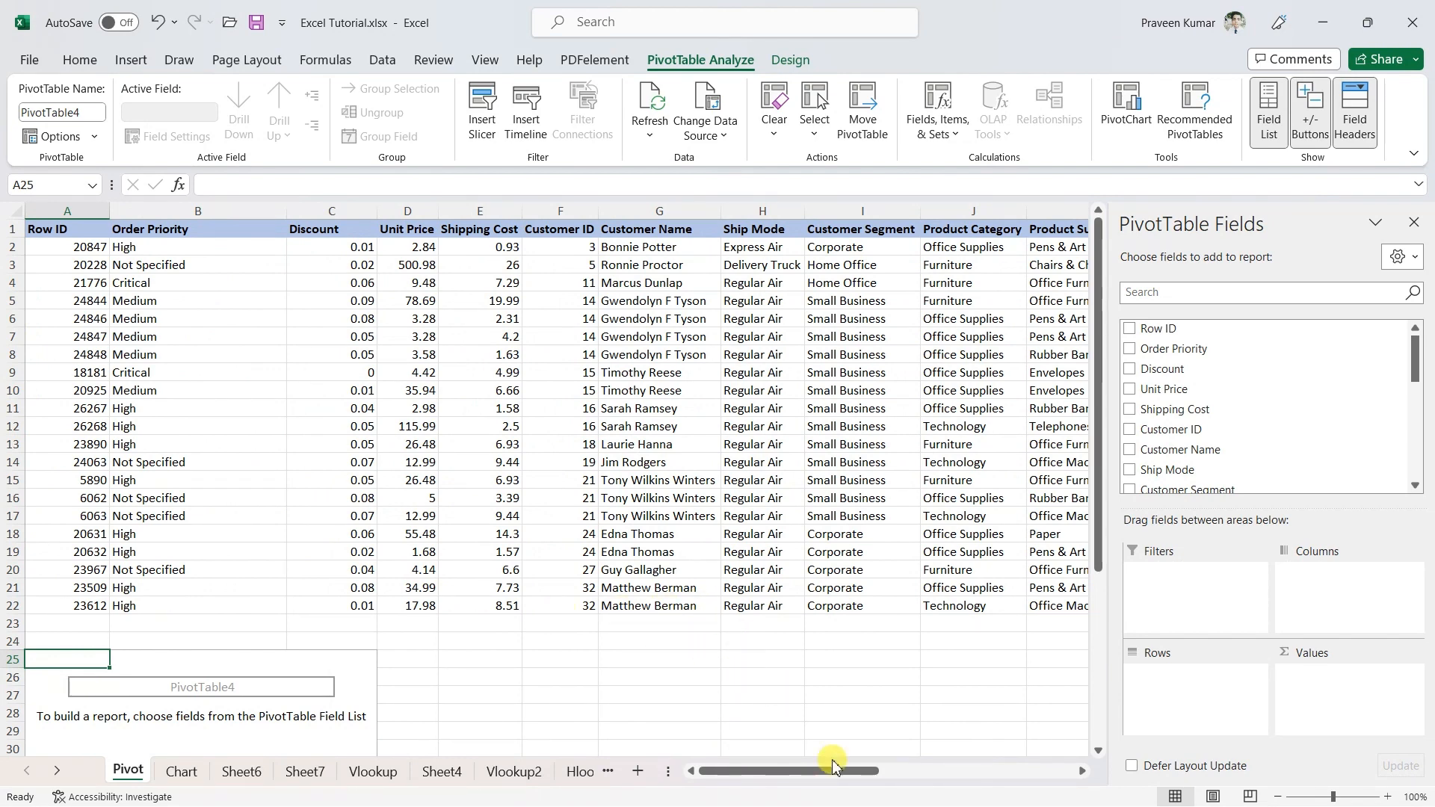
{"action": "left_click_drag", "start_coordinate": [835, 764], "coordinate": [869, 770]}
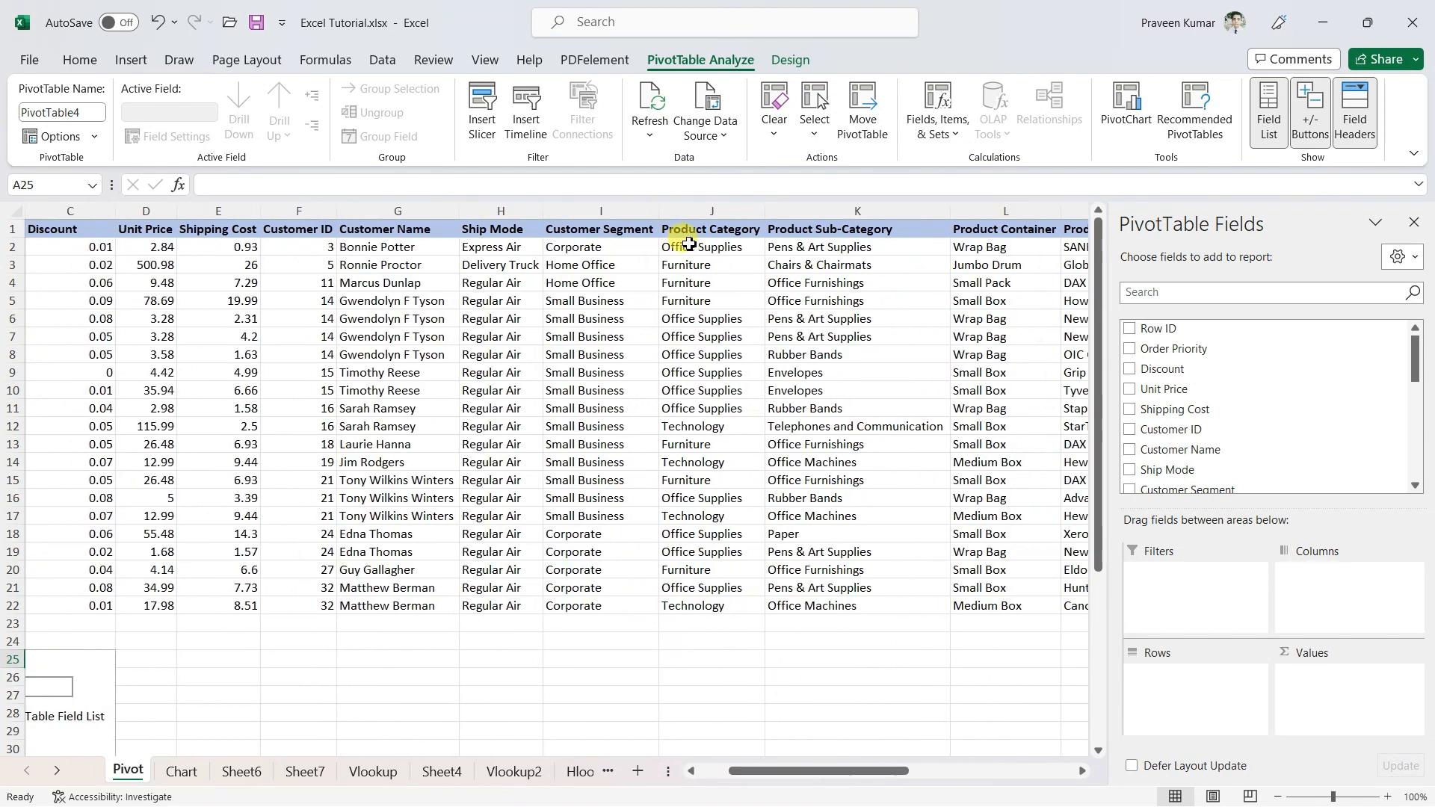
{"action": "left_click_drag", "start_coordinate": [493, 248], "coordinate": [489, 553]}
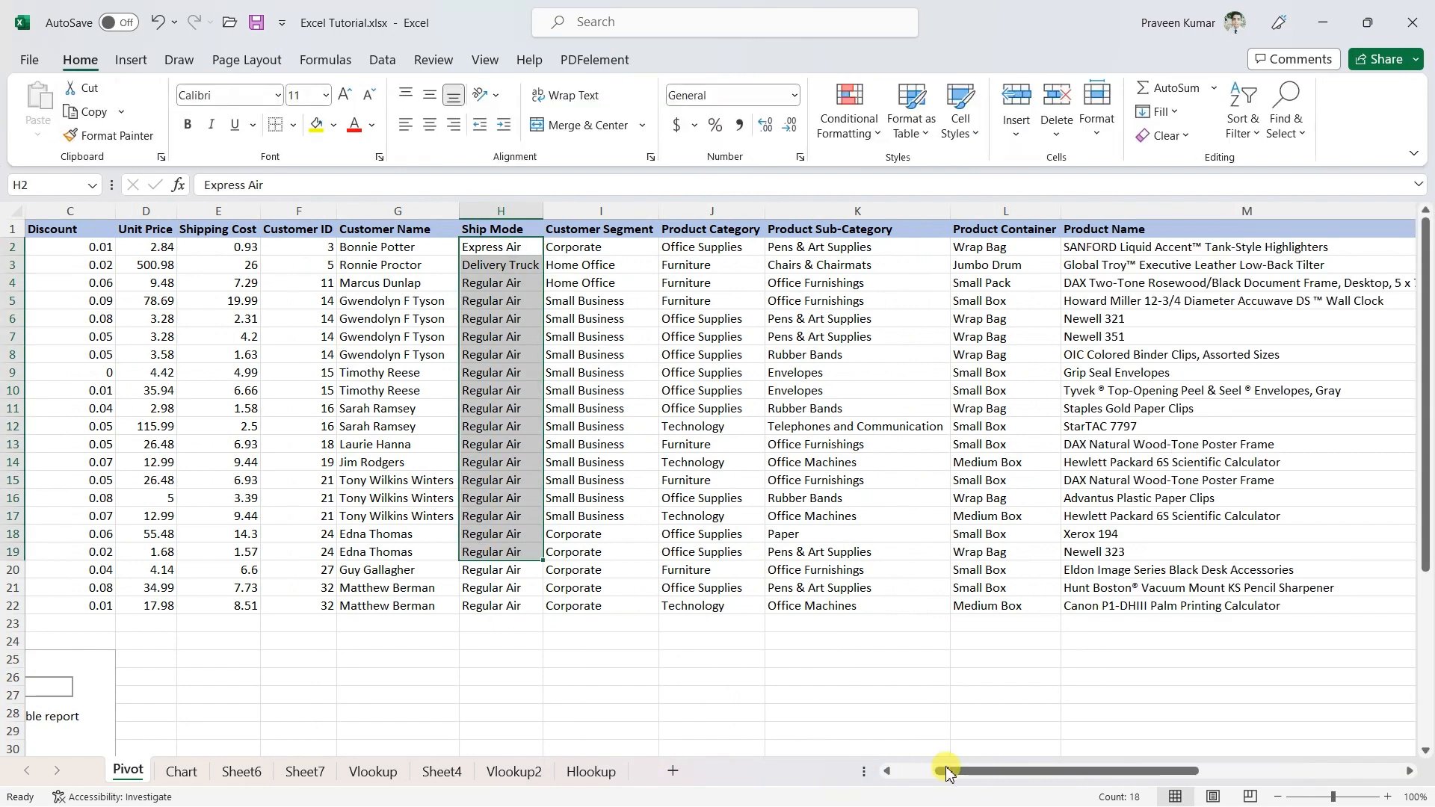
{"action": "left_click_drag", "start_coordinate": [1001, 770], "coordinate": [1205, 747]}
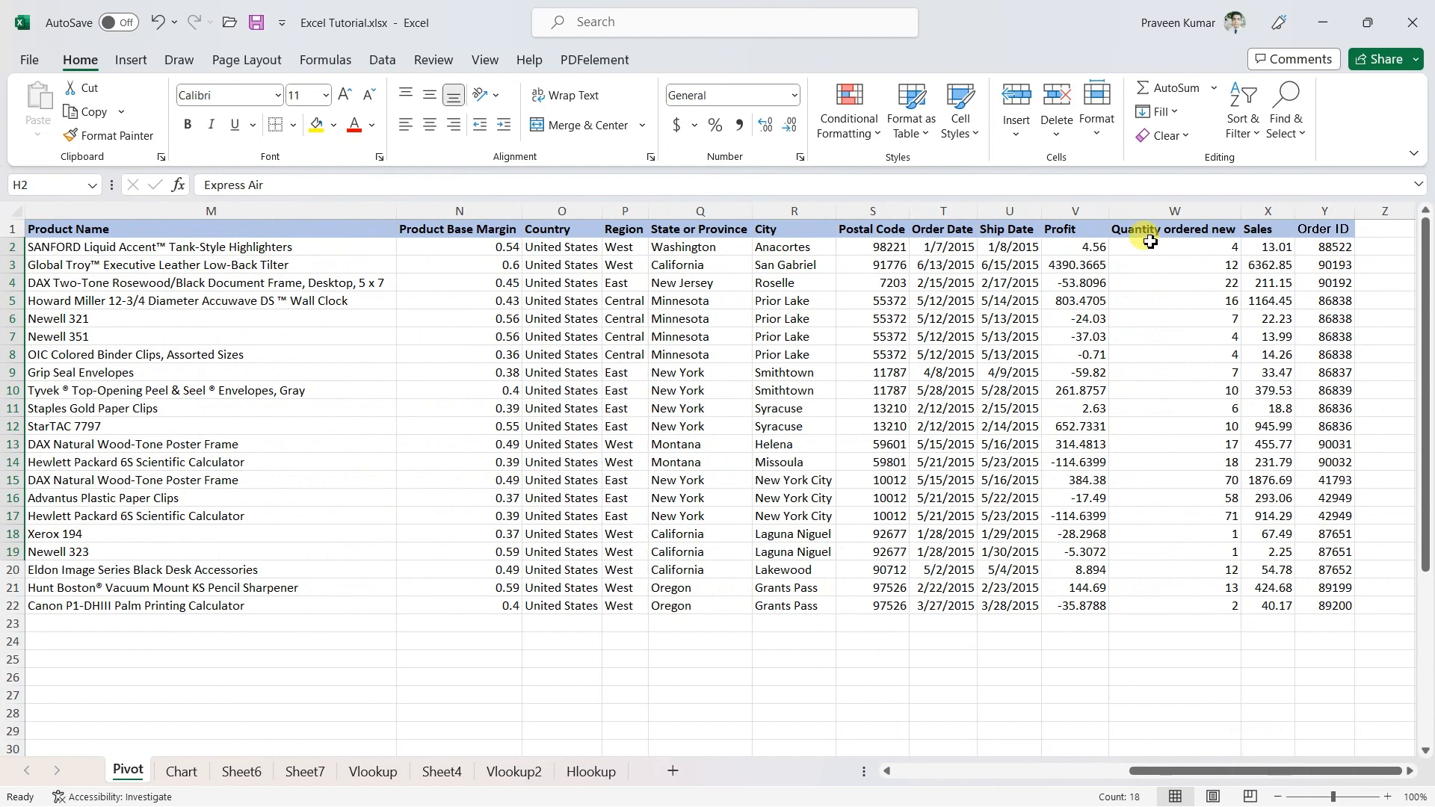
{"action": "left_click_drag", "start_coordinate": [1164, 250], "coordinate": [1175, 441]}
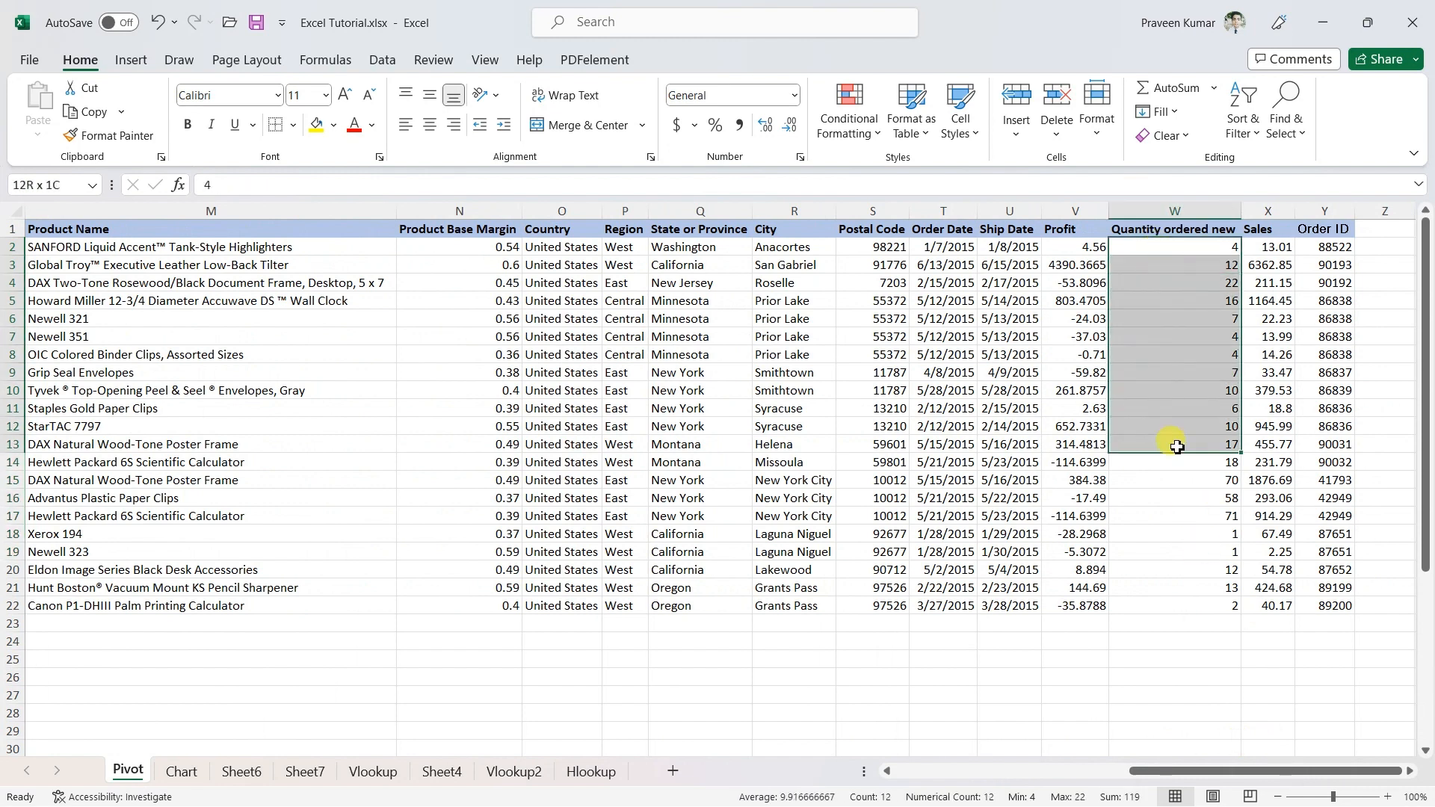
{"action": "left_click_drag", "start_coordinate": [1137, 769], "coordinate": [881, 781]}
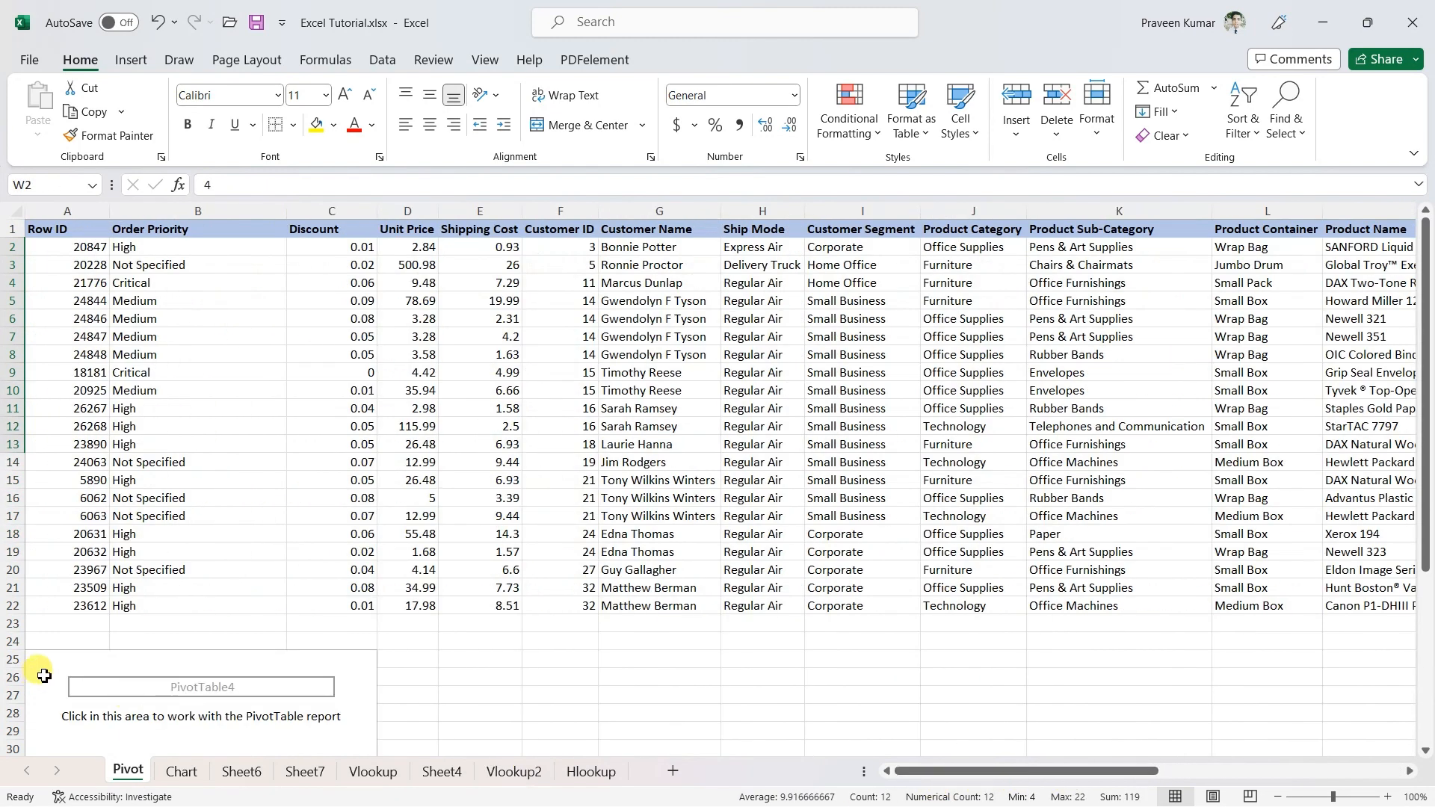
Add the Quantity ordered new field to the Values area of the PivotTable at A25.
{"action": "left_click", "coordinate": [41, 661]}
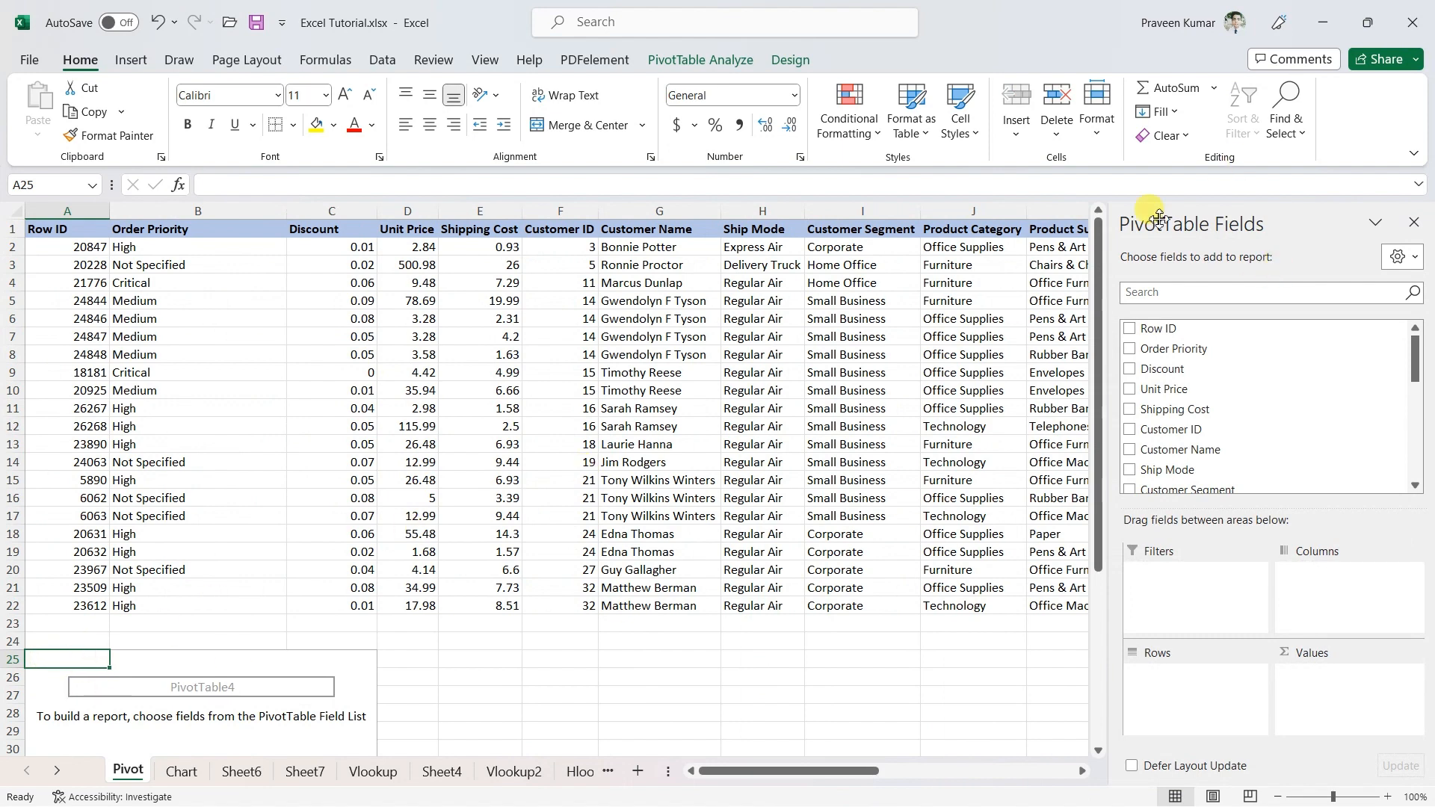
{"action": "scroll", "coordinate": [1214, 415], "scroll_direction": "down", "scroll_amount": 8}
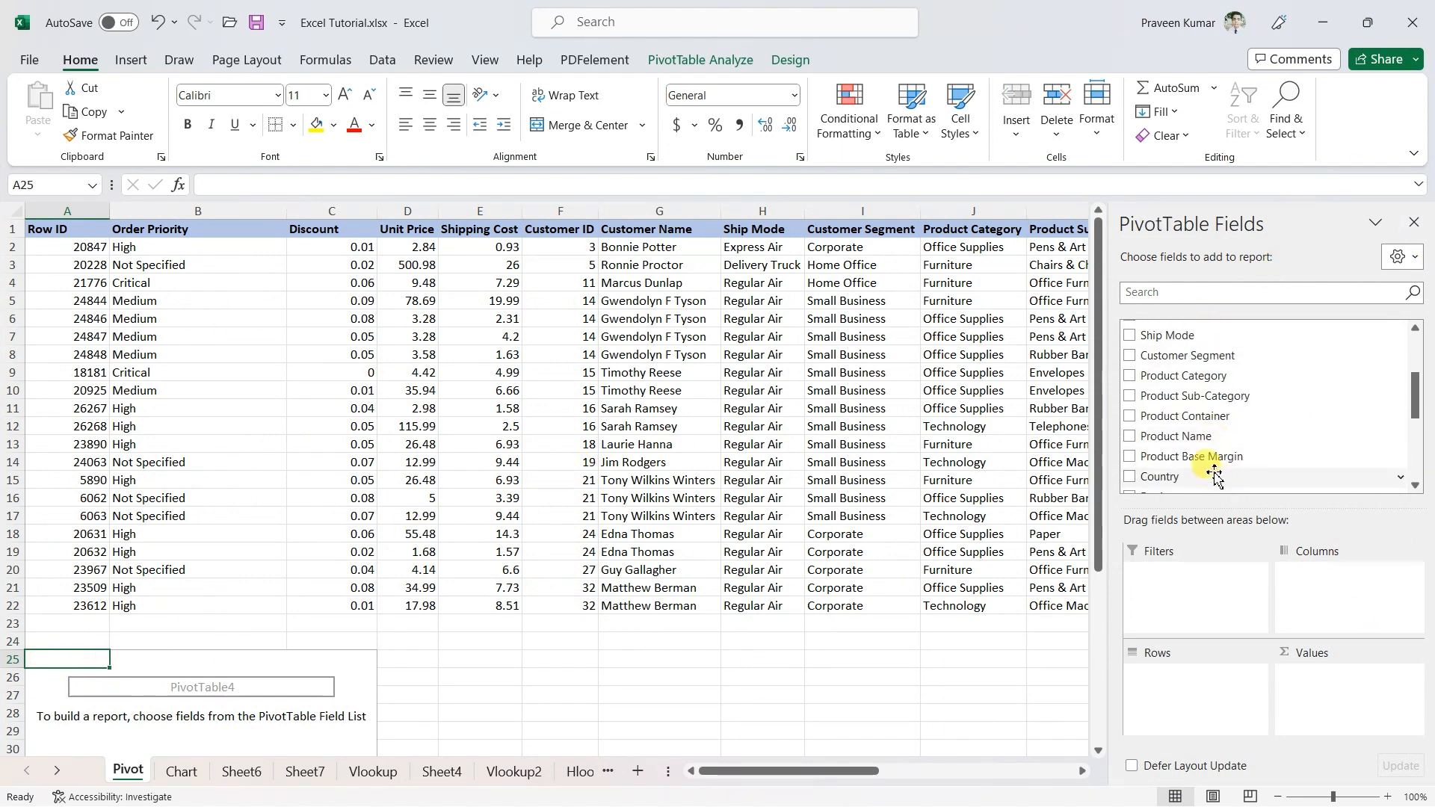
{"action": "left_click_drag", "start_coordinate": [1203, 424], "coordinate": [1279, 675]}
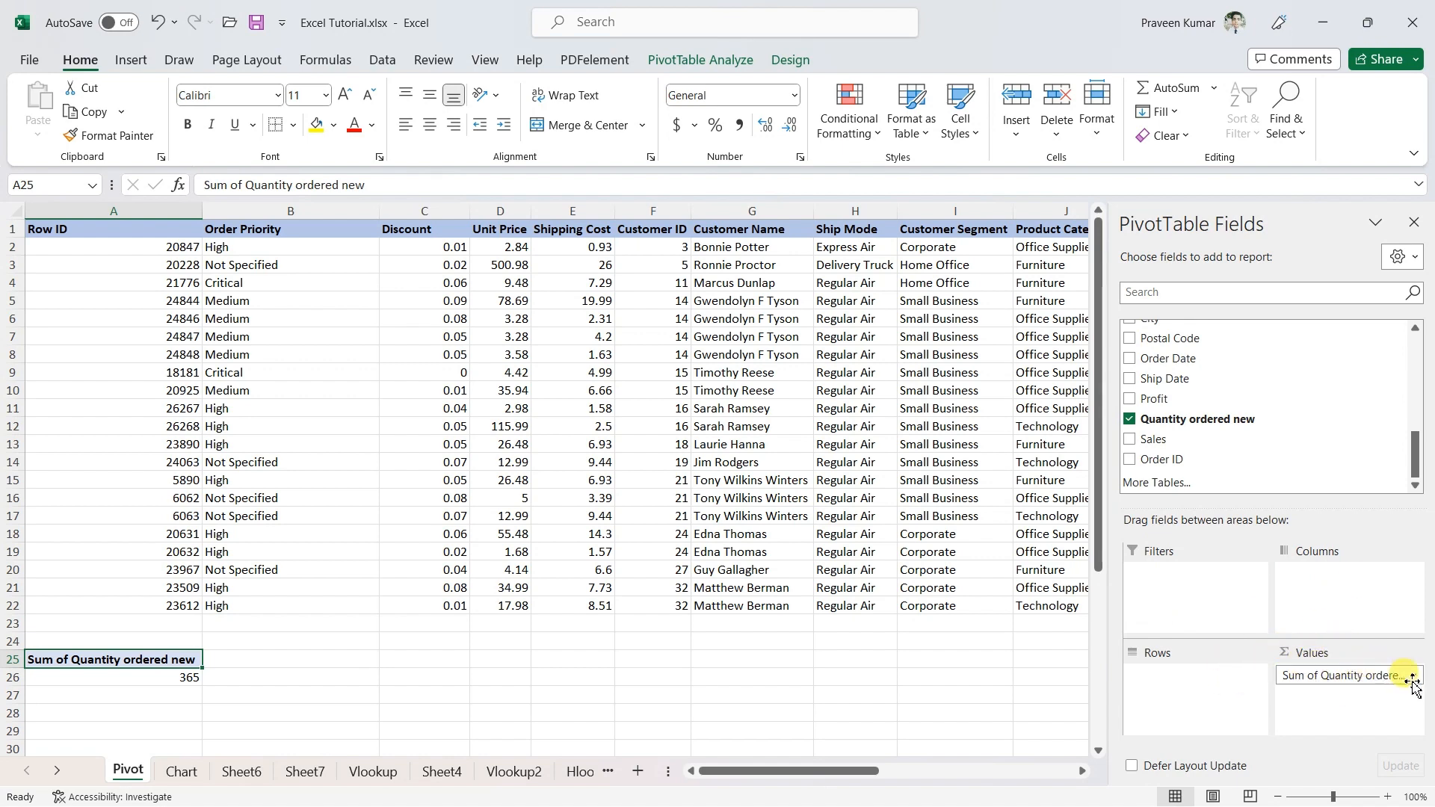
Hide columns I to M, from Customer Segment through Product Name, in the source data.
{"action": "left_click_drag", "start_coordinate": [870, 771], "coordinate": [1065, 771]}
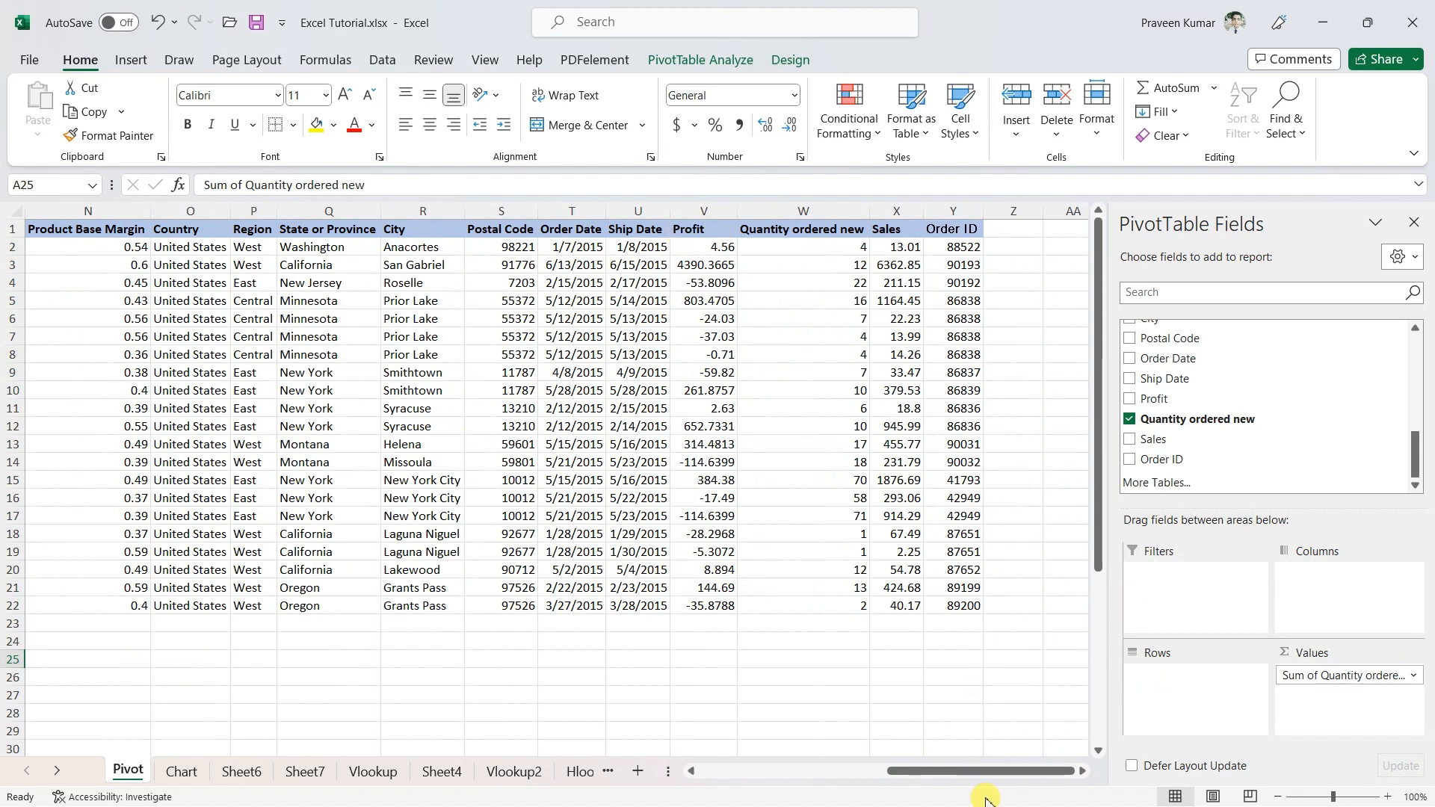
{"action": "left_click_drag", "start_coordinate": [967, 771], "coordinate": [865, 771]}
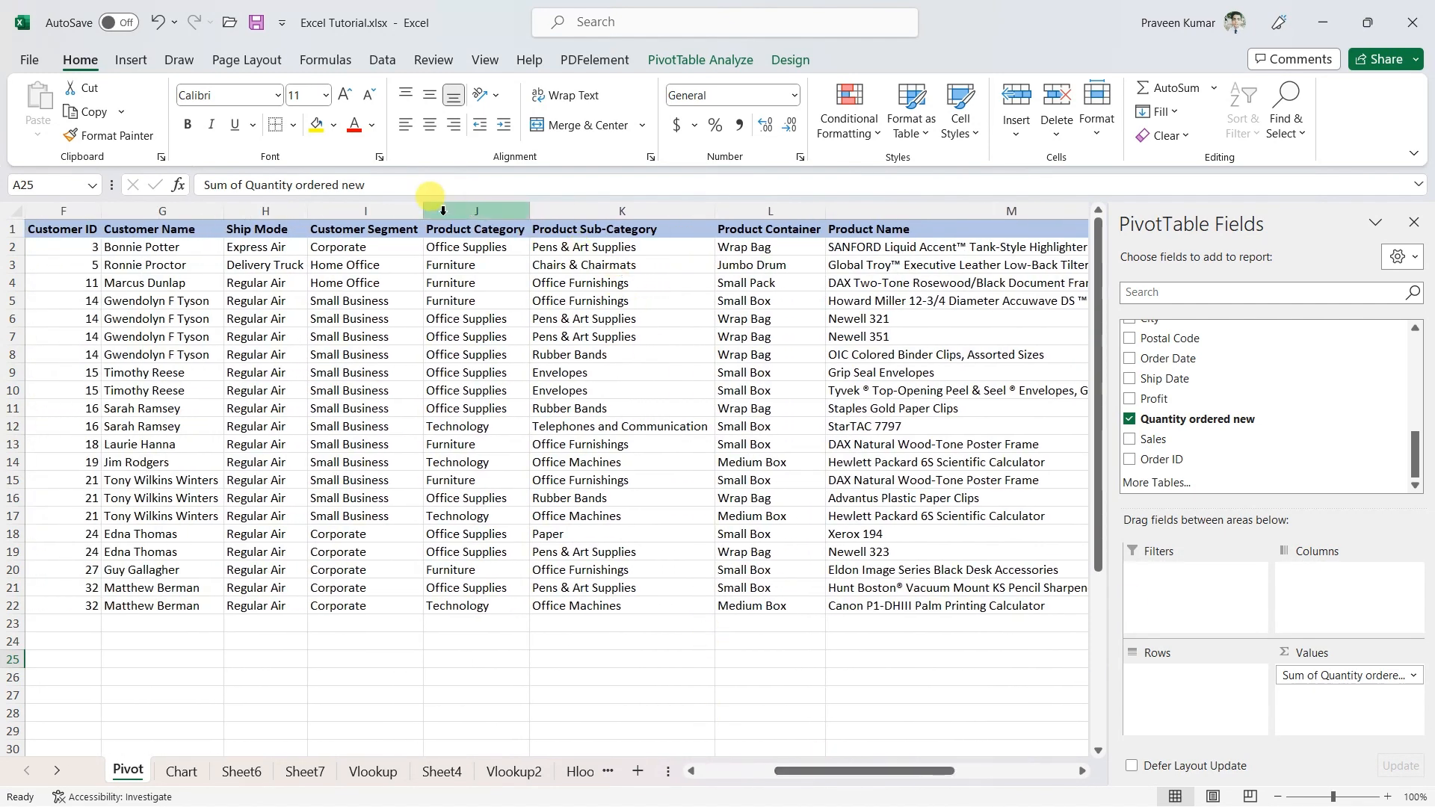
{"action": "left_click_drag", "start_coordinate": [335, 212], "coordinate": [948, 214]}
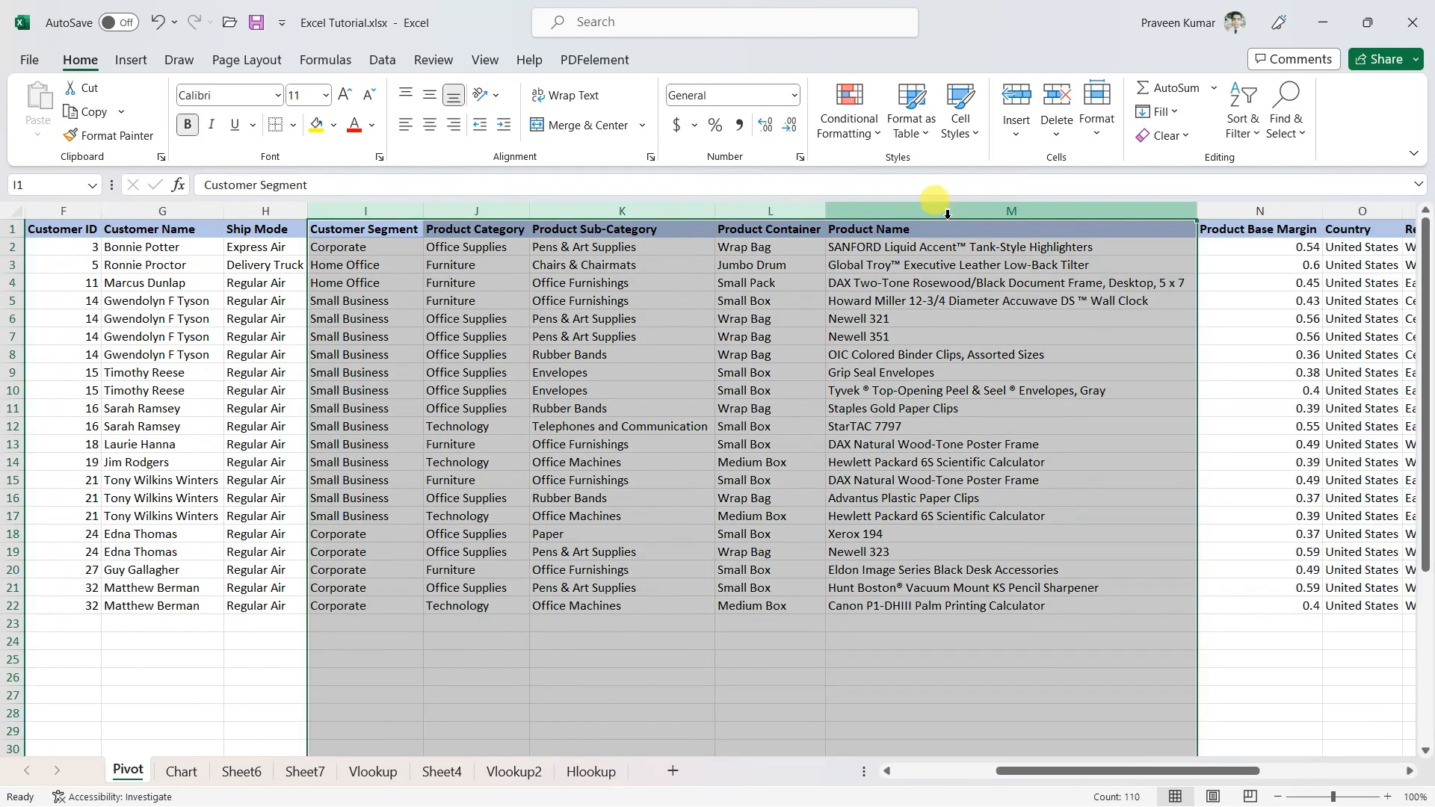
{"action": "right_click", "coordinate": [948, 214]}
{"action": "left_click", "coordinate": [1003, 551]}
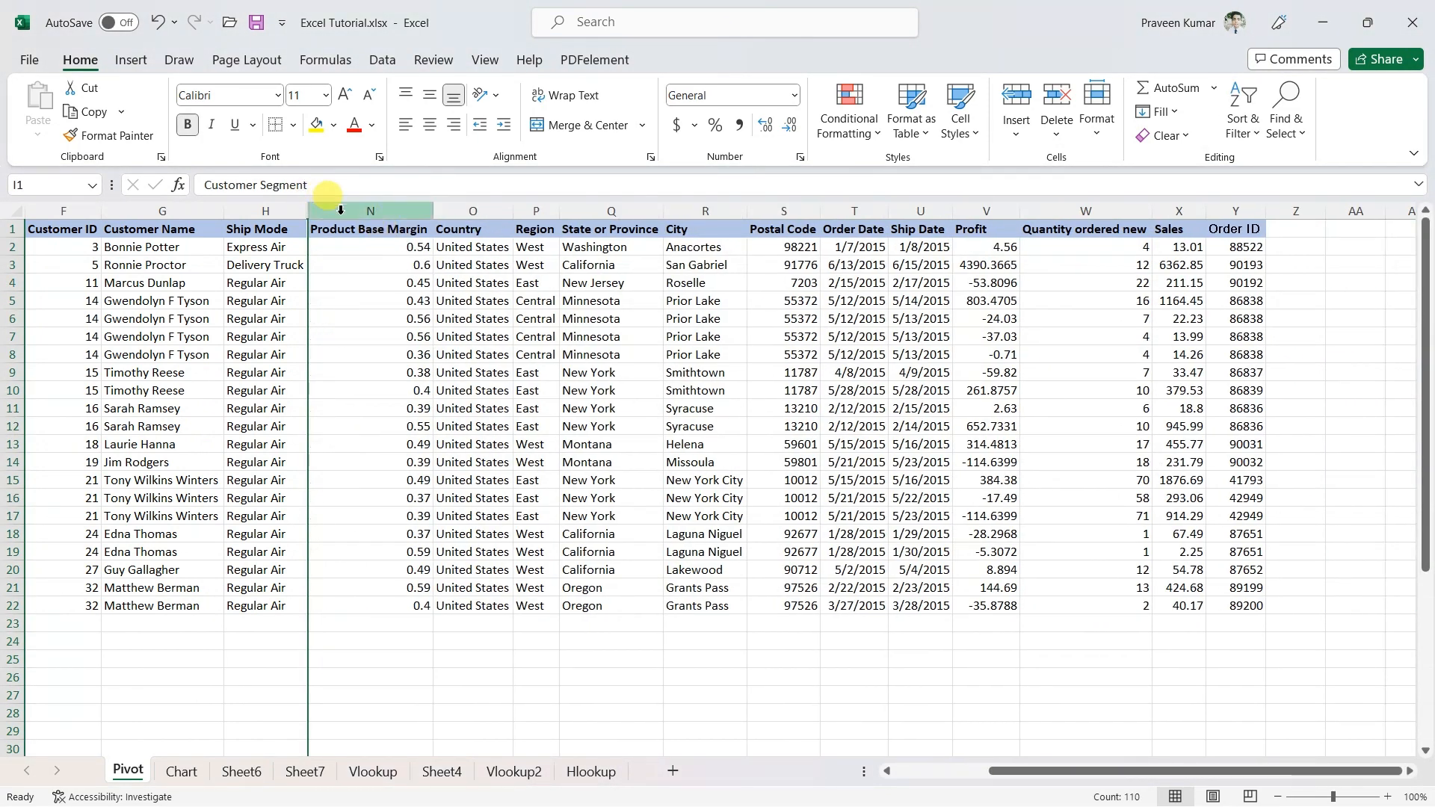
Hide columns N to V, from Product Base Margin through Profit, in the source data.
{"action": "left_click_drag", "start_coordinate": [341, 210], "coordinate": [971, 206]}
{"action": "right_click", "coordinate": [968, 208]}
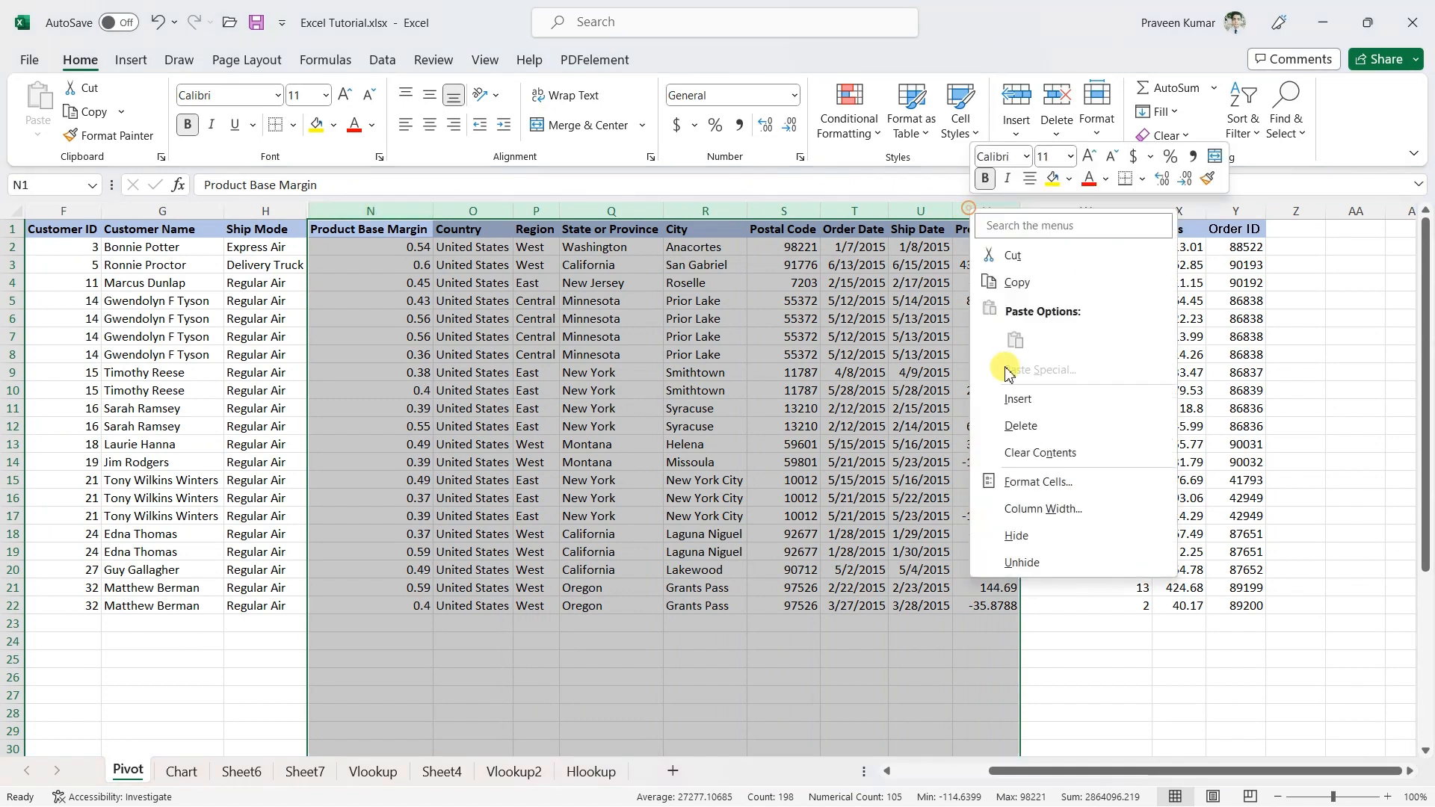
{"action": "left_click", "coordinate": [1015, 536]}
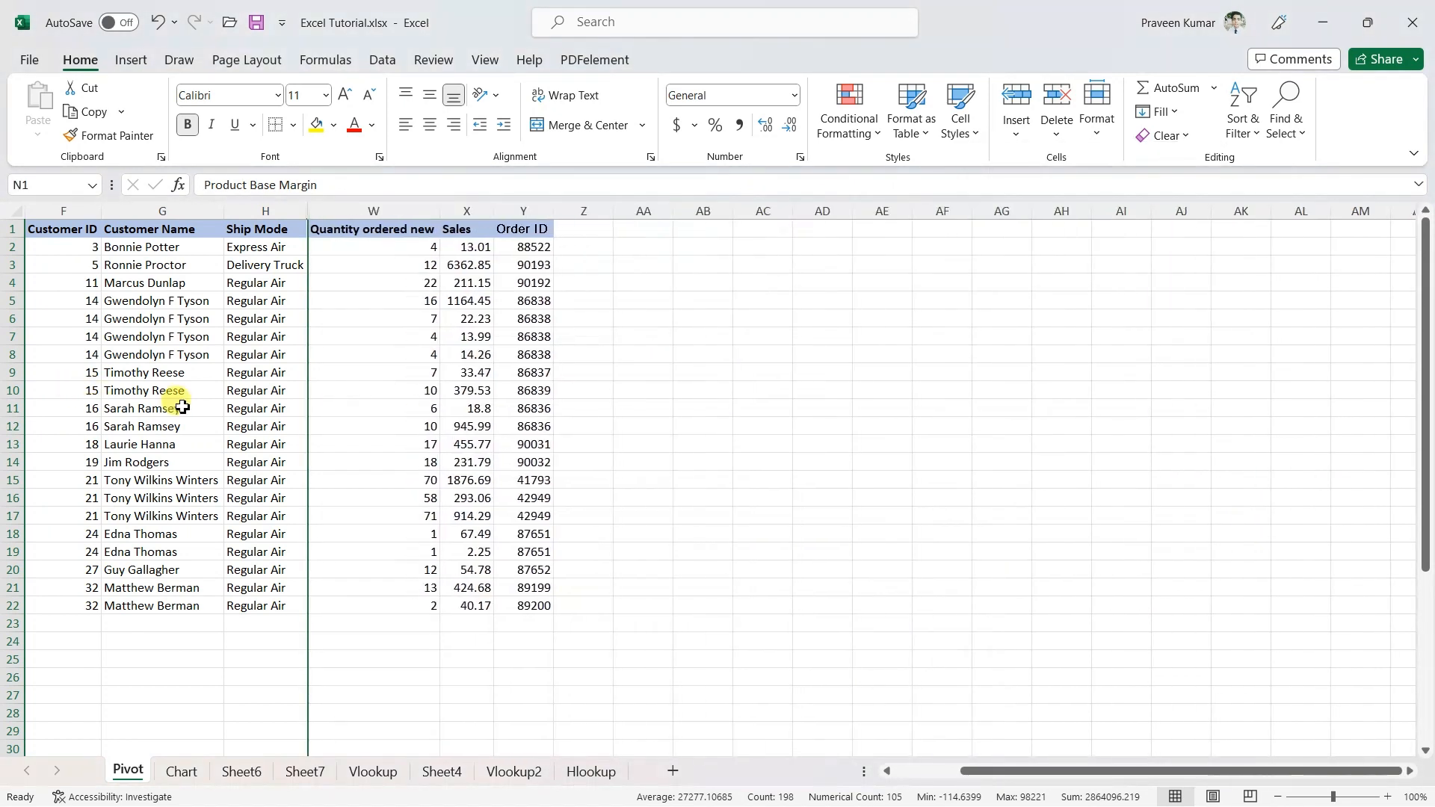
Compare the Ship Mode and Quantity ordered new entries in the source data with the PivotTable's quantity sum.
{"action": "left_click", "coordinate": [260, 369]}
{"action": "left_click_drag", "start_coordinate": [251, 283], "coordinate": [409, 301]}
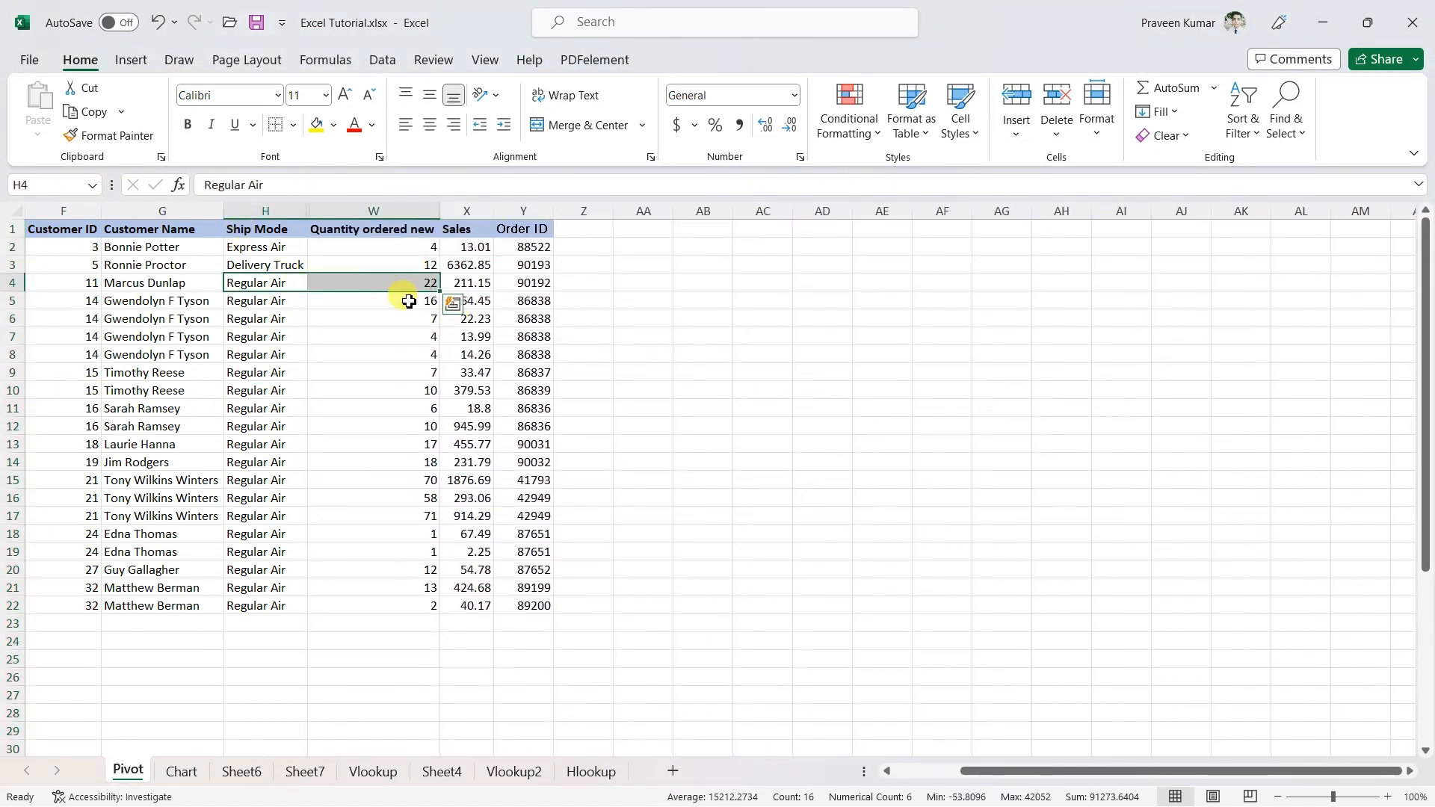
{"action": "left_click", "coordinate": [257, 301]}
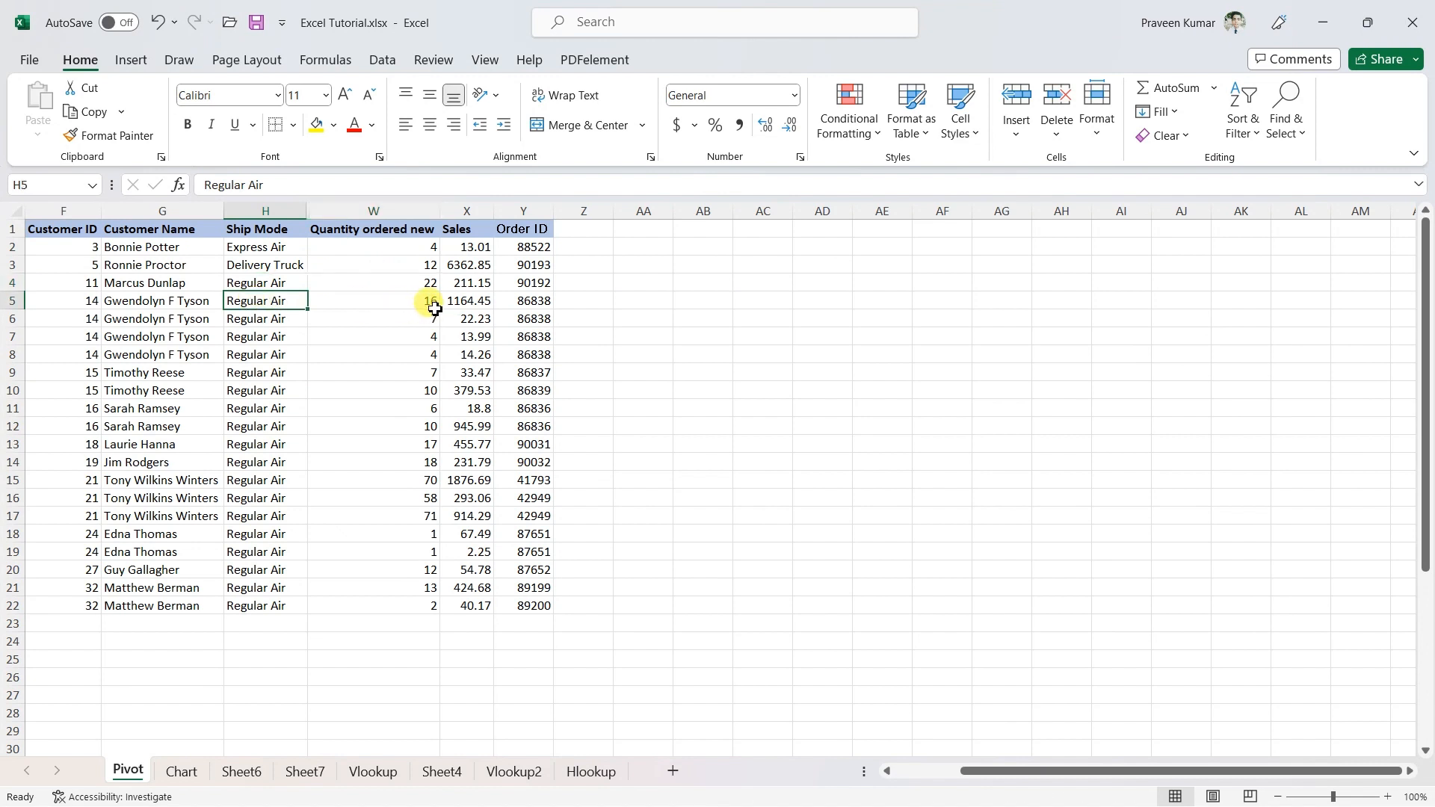
{"action": "left_click_drag", "start_coordinate": [240, 281], "coordinate": [410, 397]}
{"action": "scroll", "coordinate": [87, 677], "scroll_direction": "down", "scroll_amount": 3}
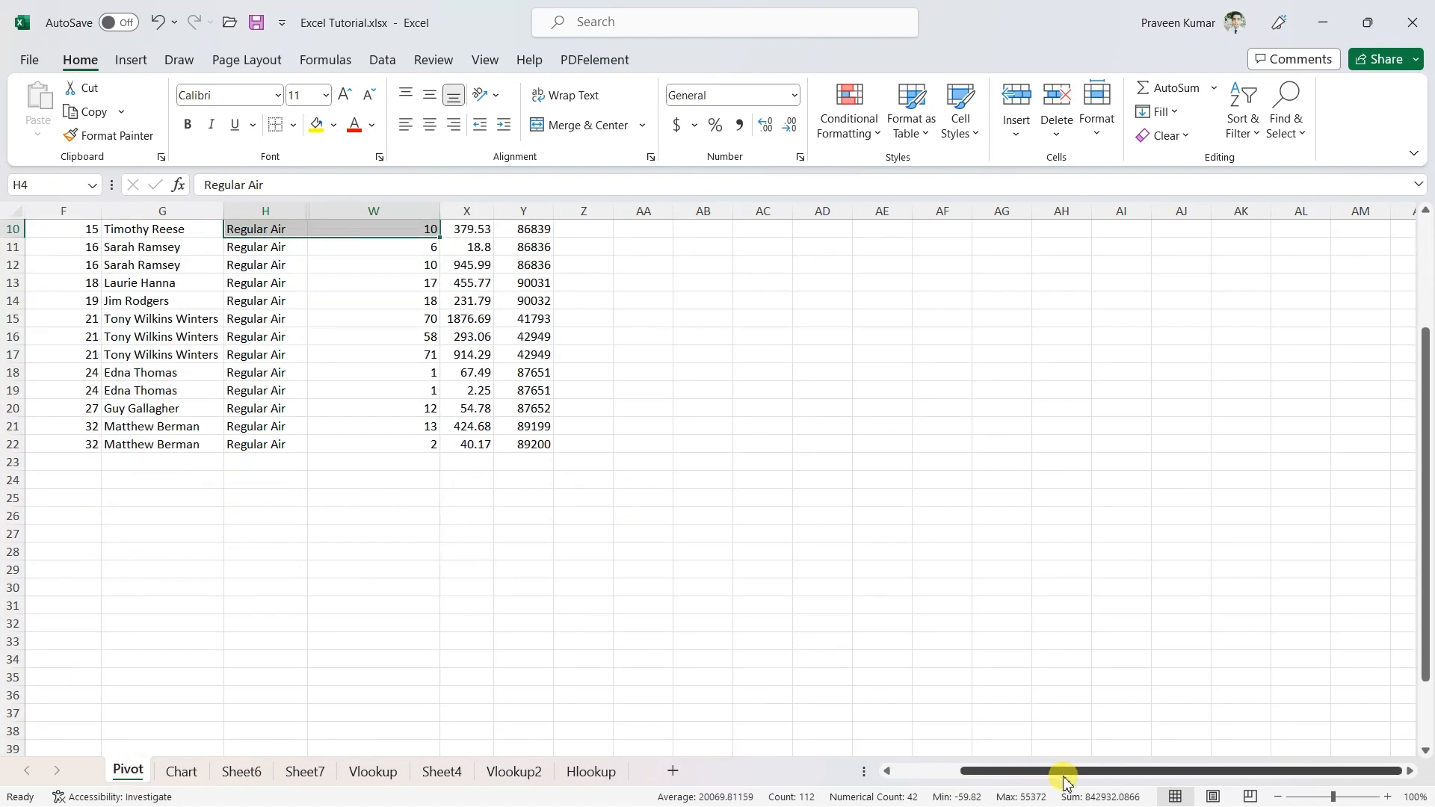
{"action": "left_click_drag", "start_coordinate": [1065, 782], "coordinate": [953, 781]}
{"action": "left_click", "coordinate": [109, 512]}
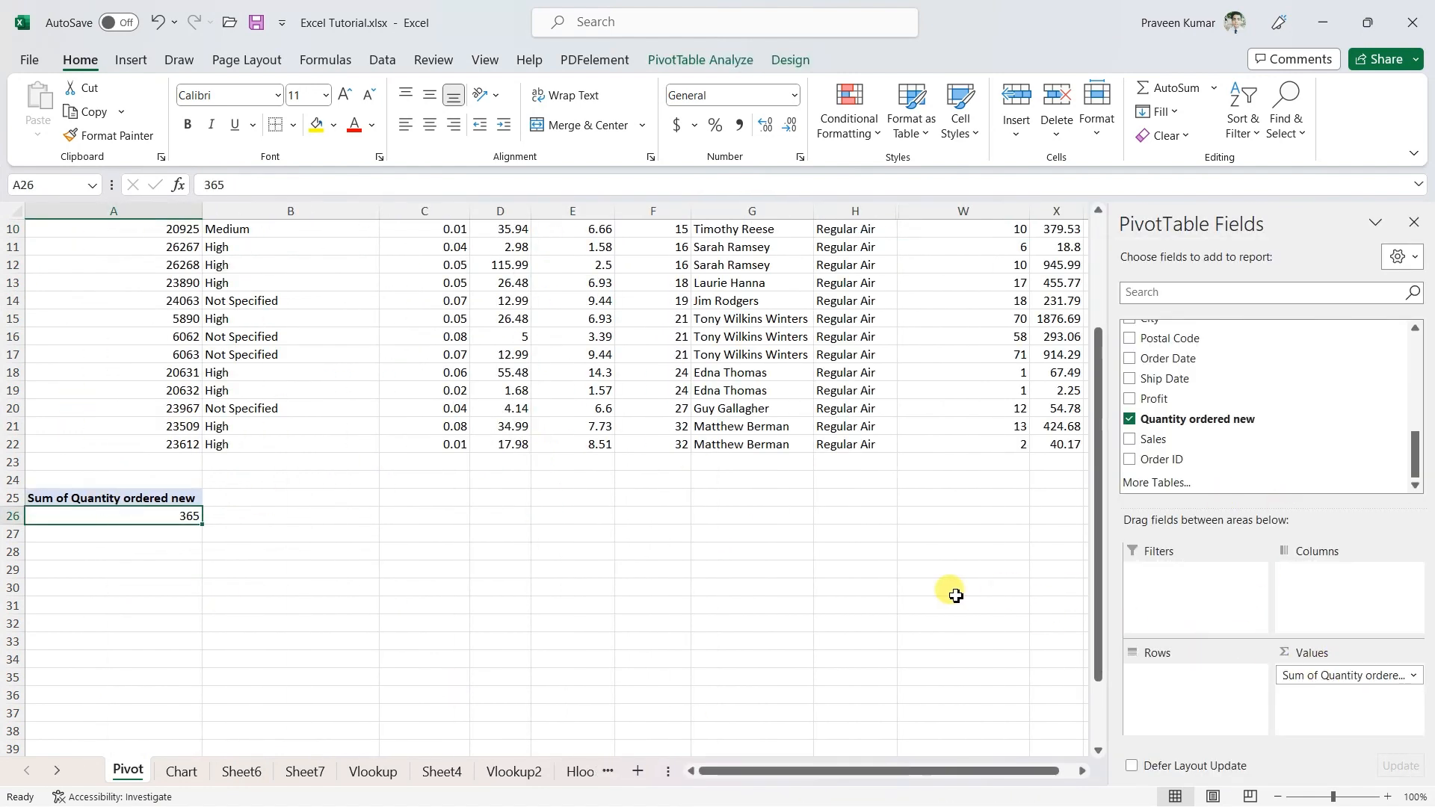
{"action": "scroll", "coordinate": [953, 591], "scroll_direction": "up", "scroll_amount": 3}
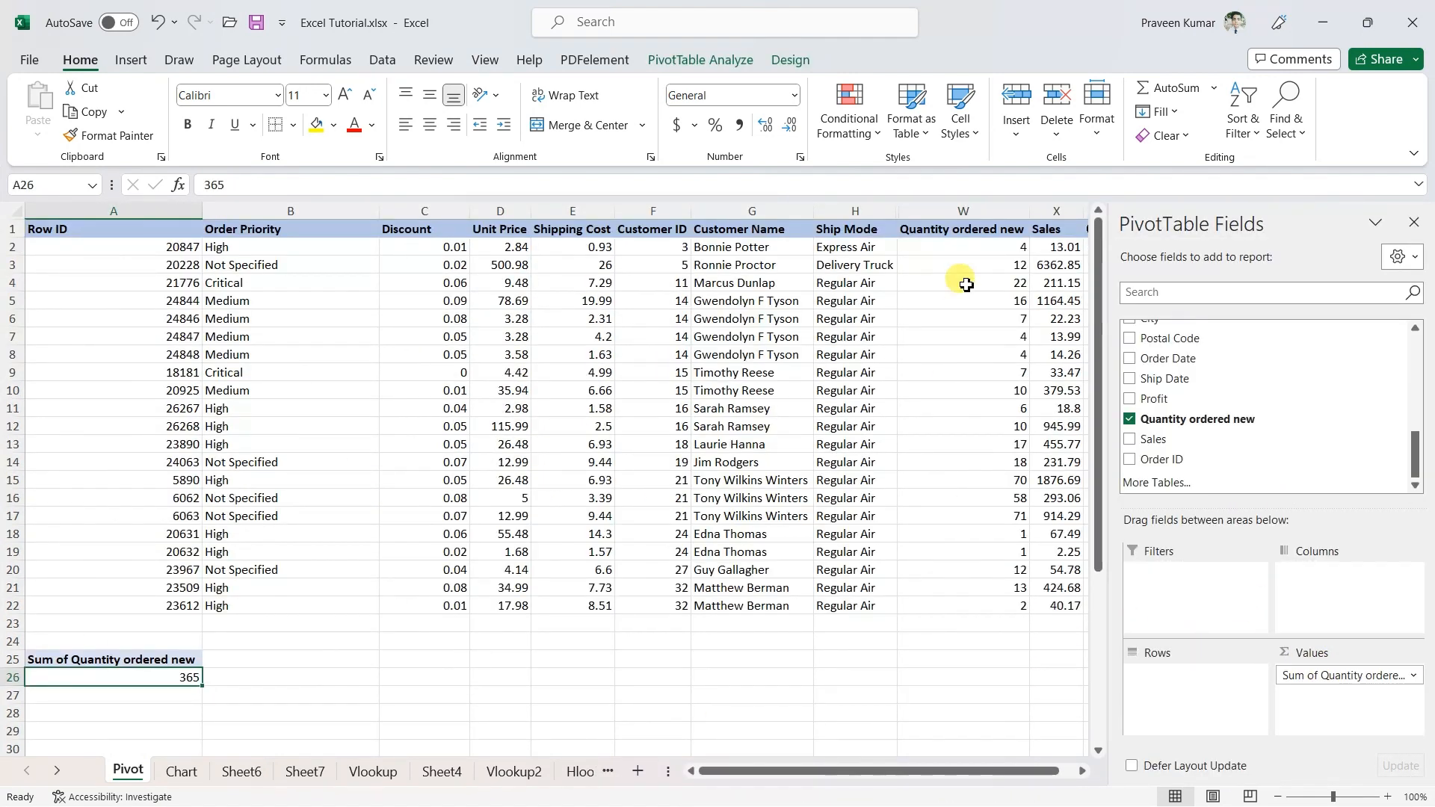
Look through the summary functions in the Value Field Settings of Sum of Quantity ordered new and close the dialog without changes.
{"action": "left_click", "coordinate": [1413, 676]}
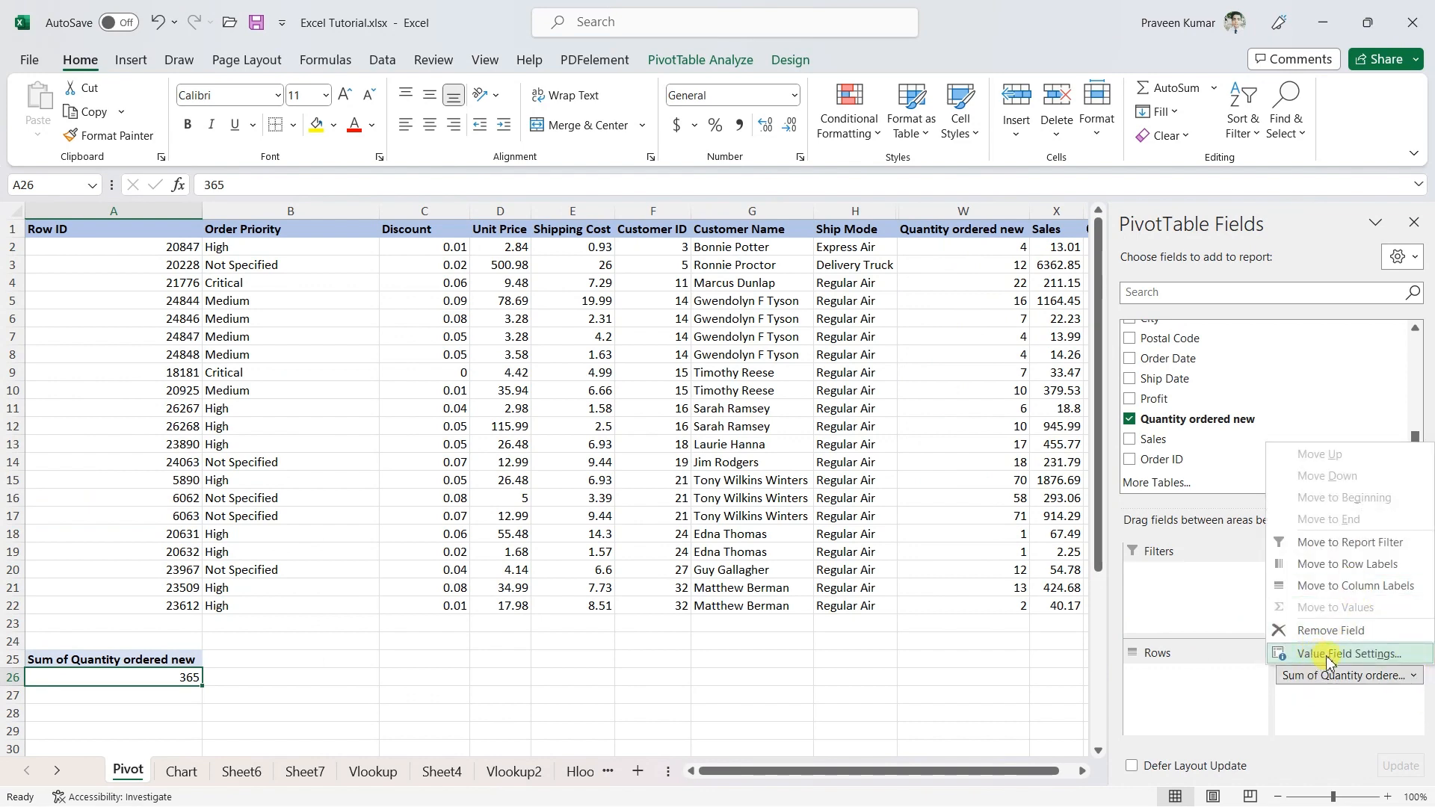
{"action": "left_click", "coordinate": [1352, 655]}
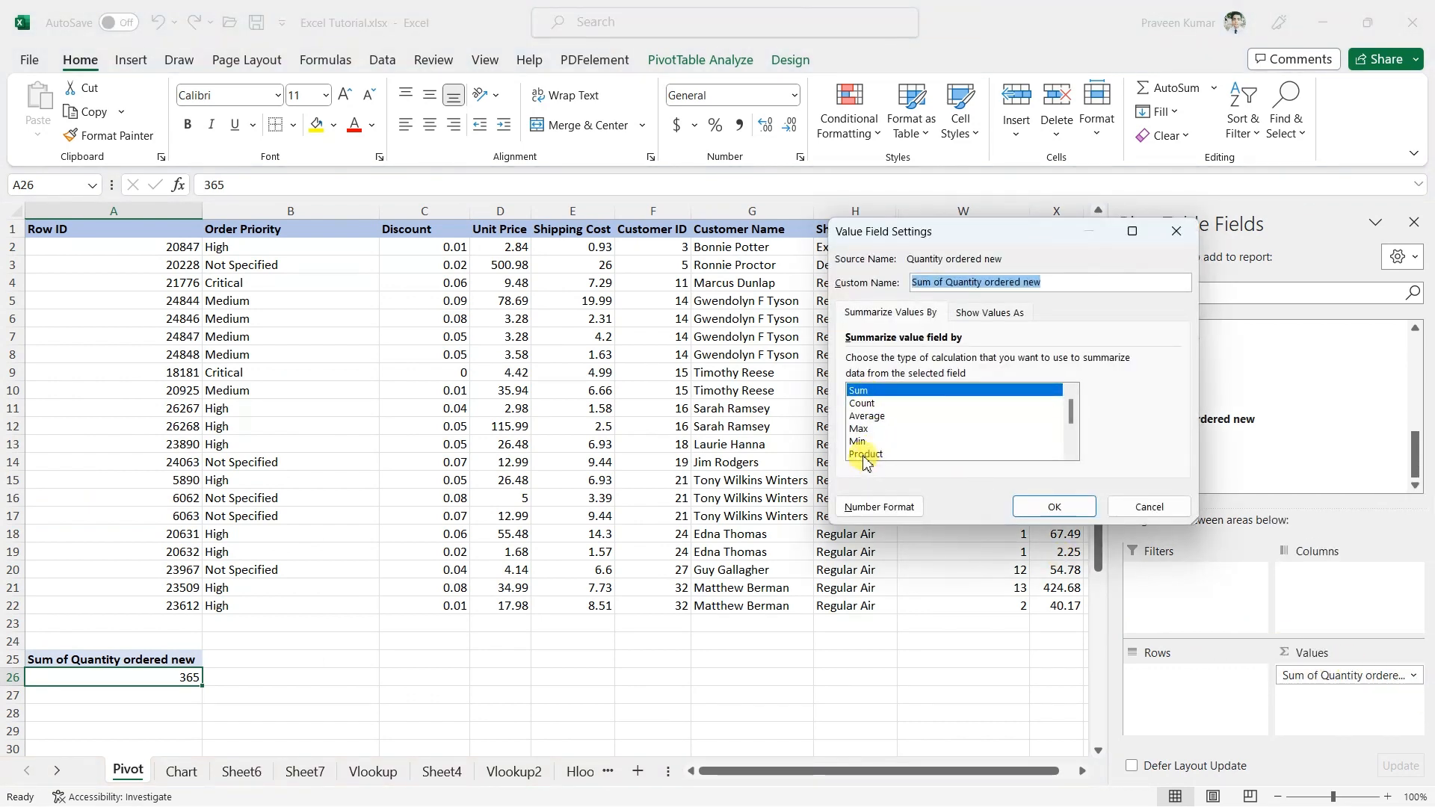
{"action": "scroll", "coordinate": [875, 420], "scroll_direction": "down", "scroll_amount": 1}
{"action": "scroll", "coordinate": [874, 419], "scroll_direction": "up", "scroll_amount": 1}
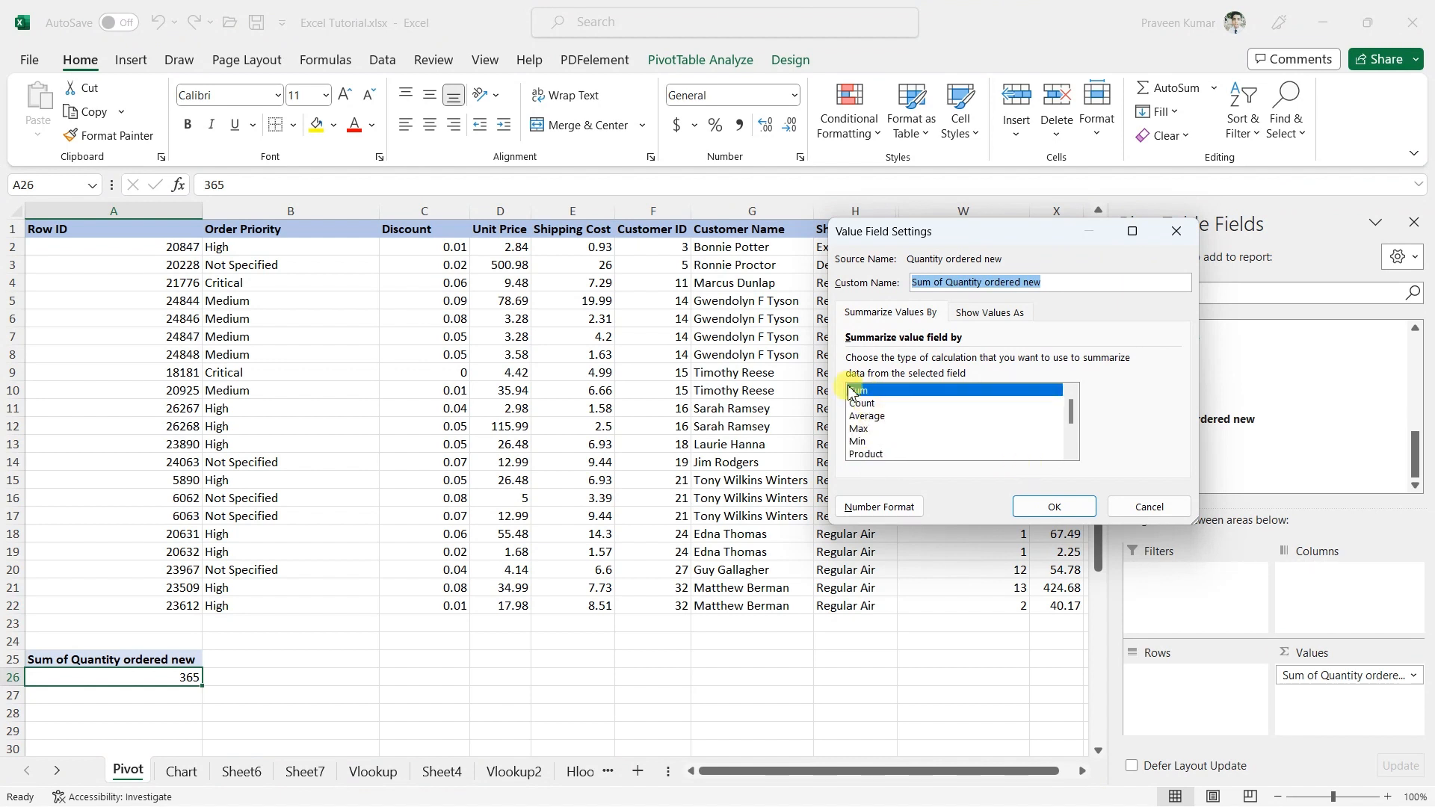
{"action": "left_click", "coordinate": [1144, 505]}
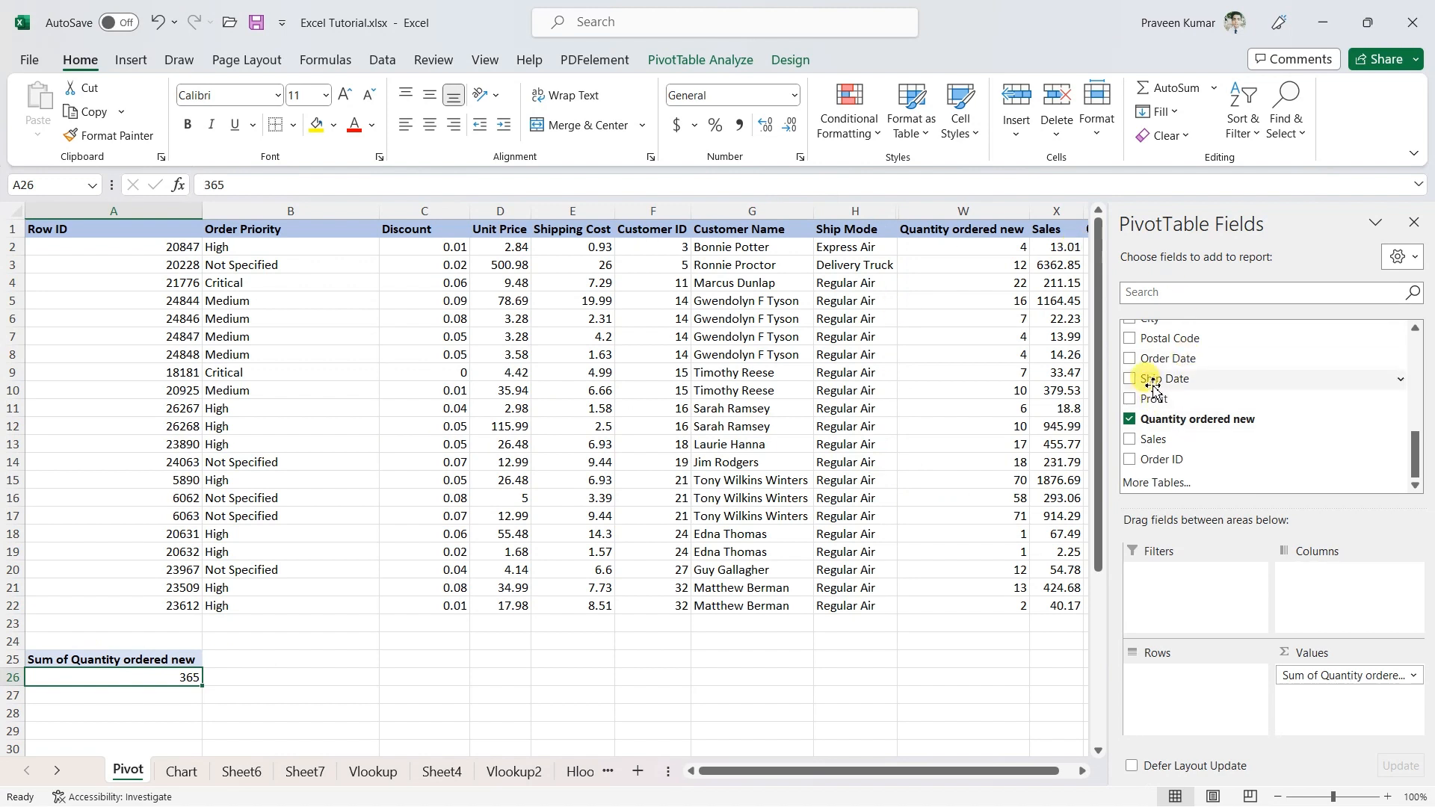
Add the Ship Mode field to the Rows area and review the quantity sum for each ship mode.
{"action": "scroll", "coordinate": [1158, 404], "scroll_direction": "up", "scroll_amount": 4}
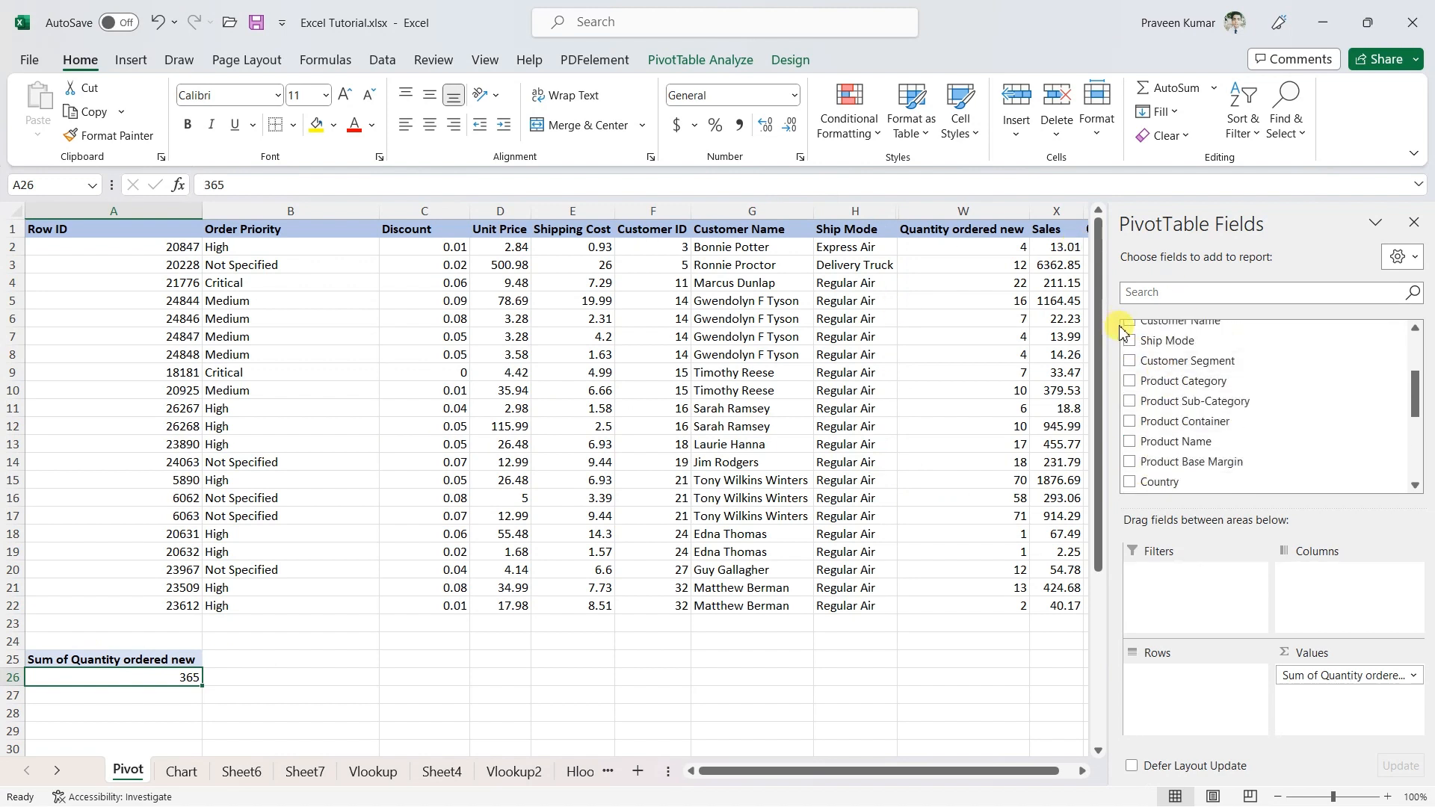
{"action": "left_click_drag", "start_coordinate": [1147, 341], "coordinate": [1207, 676]}
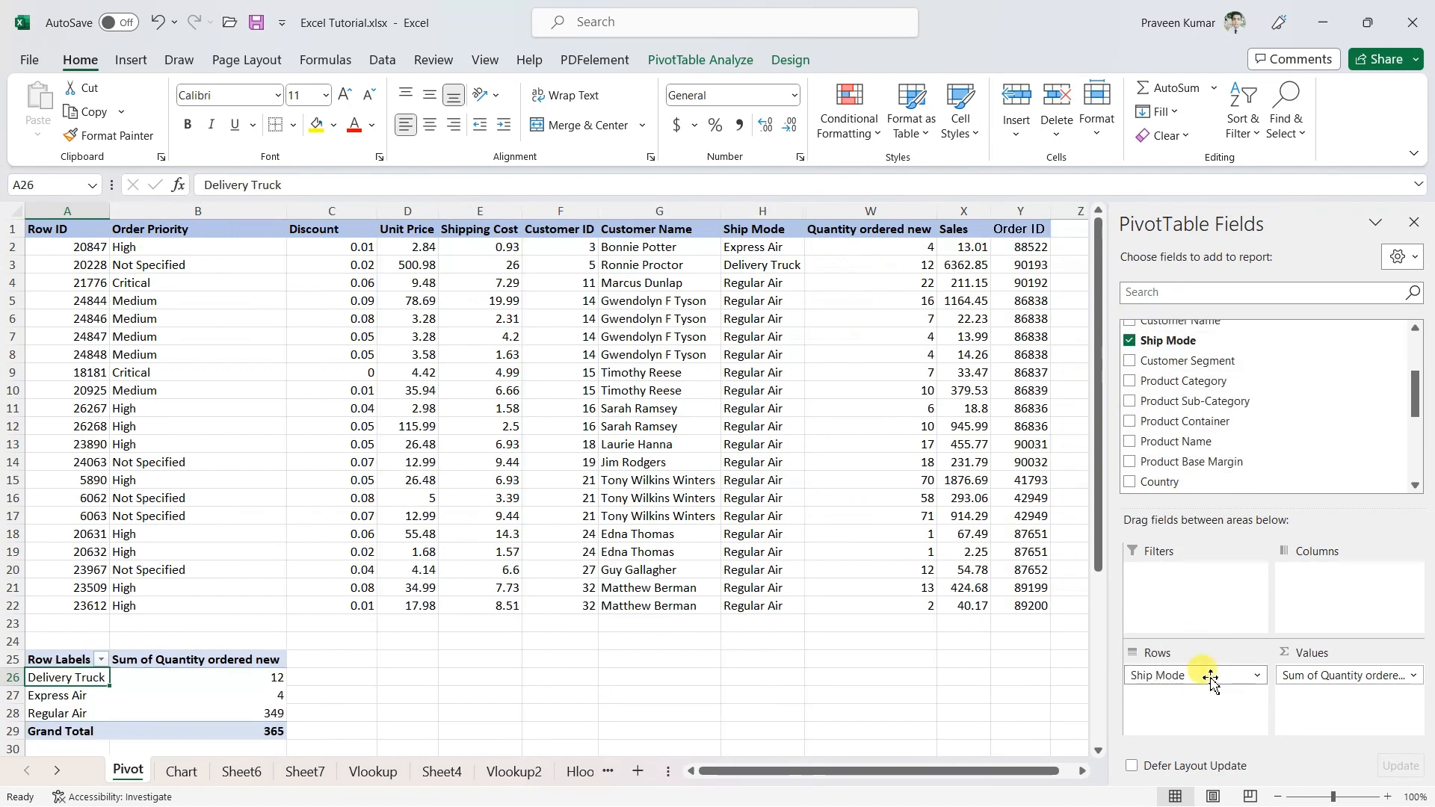
{"action": "scroll", "coordinate": [83, 523], "scroll_direction": "down", "scroll_amount": 3}
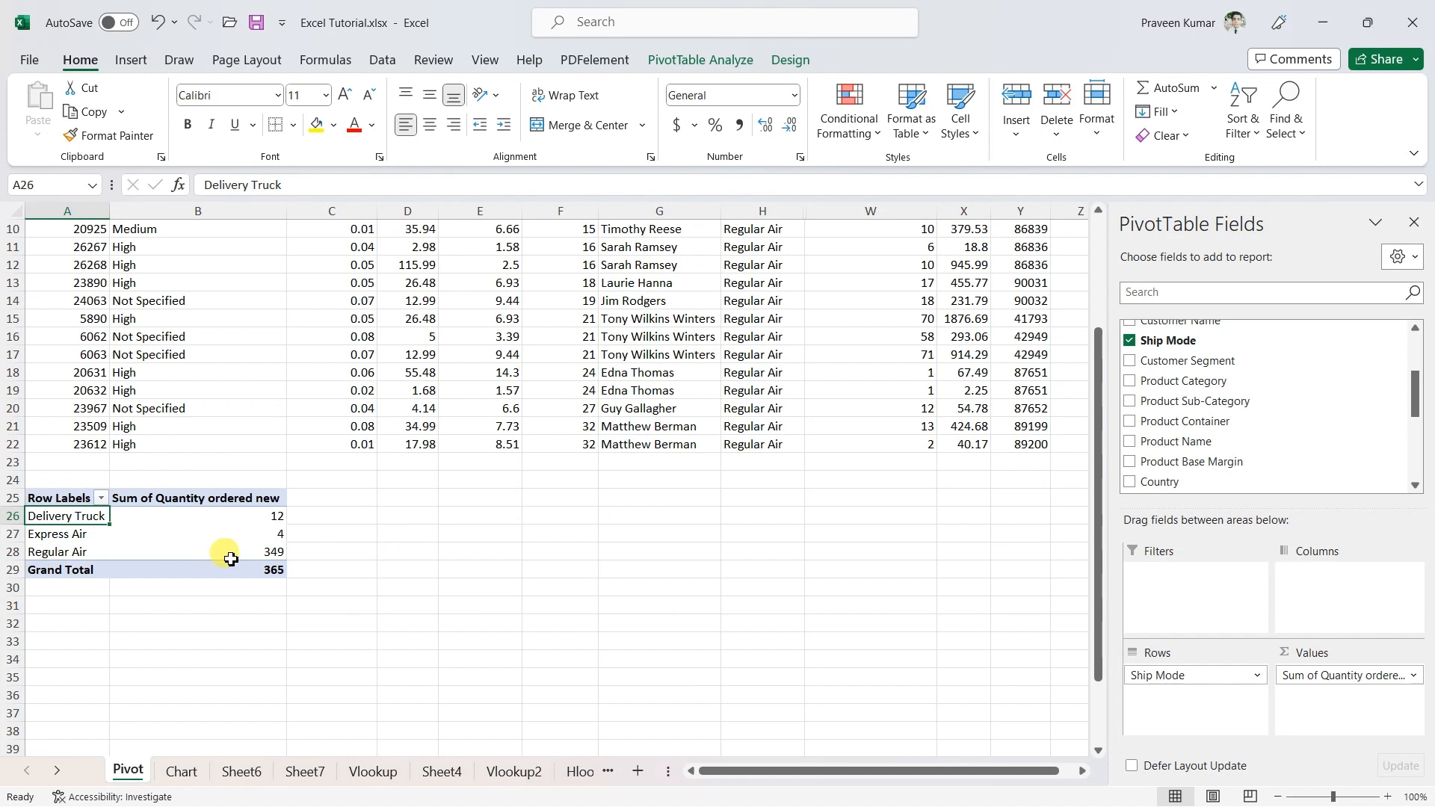
{"action": "mouse_move", "coordinate": [234, 556]}
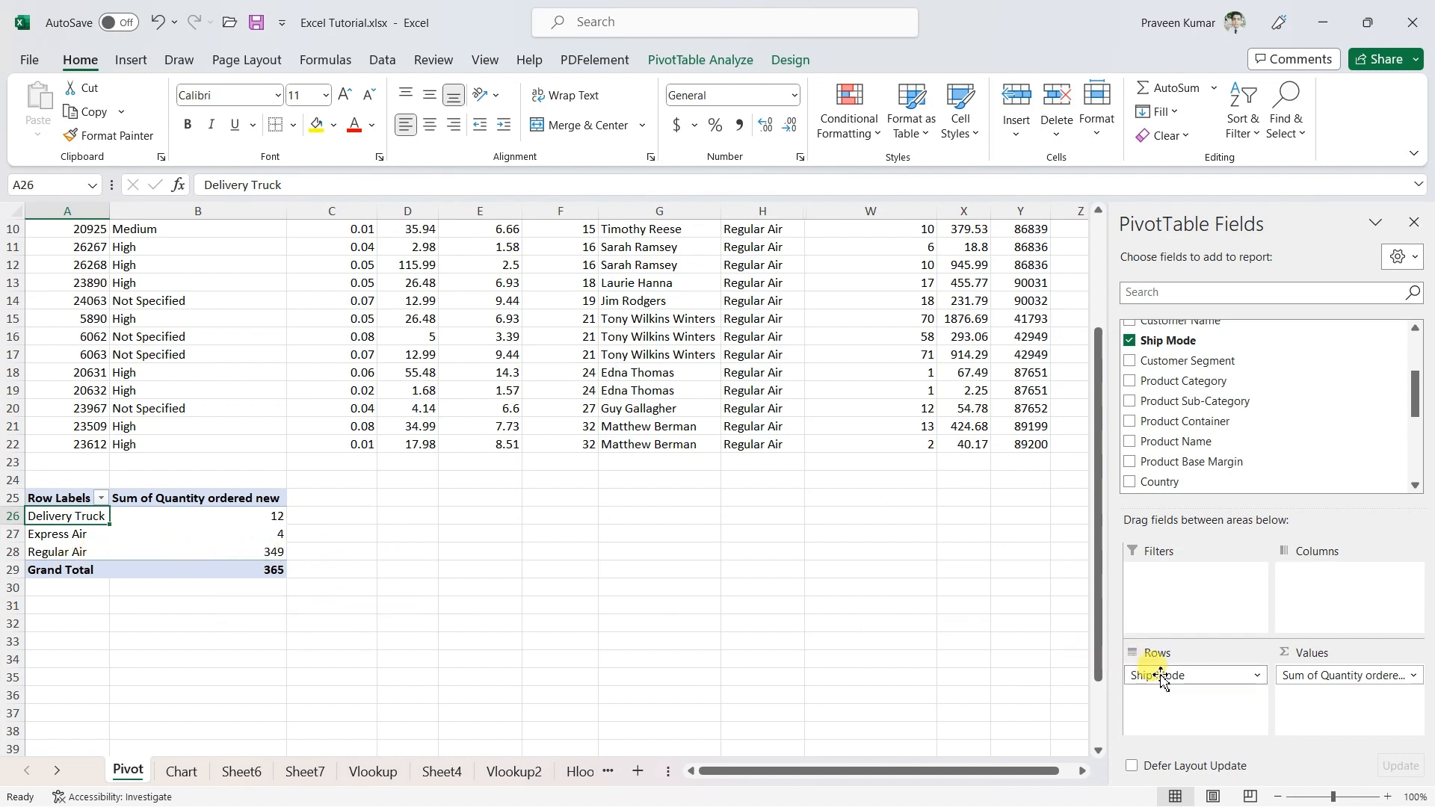
Move the Ship Mode field from Rows to Columns and check each ship mode's column in the PivotTable.
{"action": "left_click_drag", "start_coordinate": [1158, 675], "coordinate": [1285, 588]}
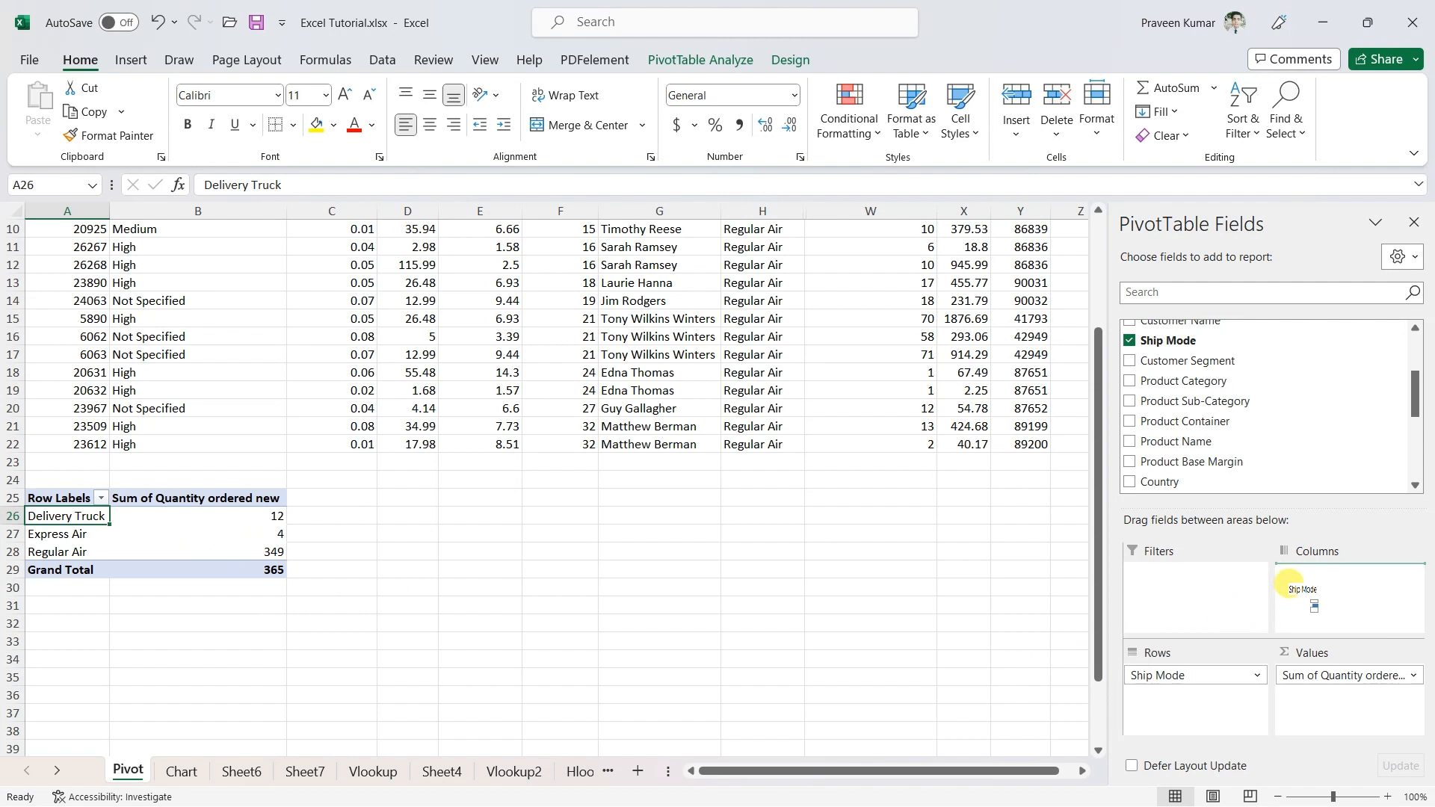
{"action": "left_click_drag", "start_coordinate": [1288, 583], "coordinate": [1297, 586]}
{"action": "left_click_drag", "start_coordinate": [270, 482], "coordinate": [263, 572]}
{"action": "left_click_drag", "start_coordinate": [344, 464], "coordinate": [354, 566]}
{"action": "left_click_drag", "start_coordinate": [423, 458], "coordinate": [416, 568]}
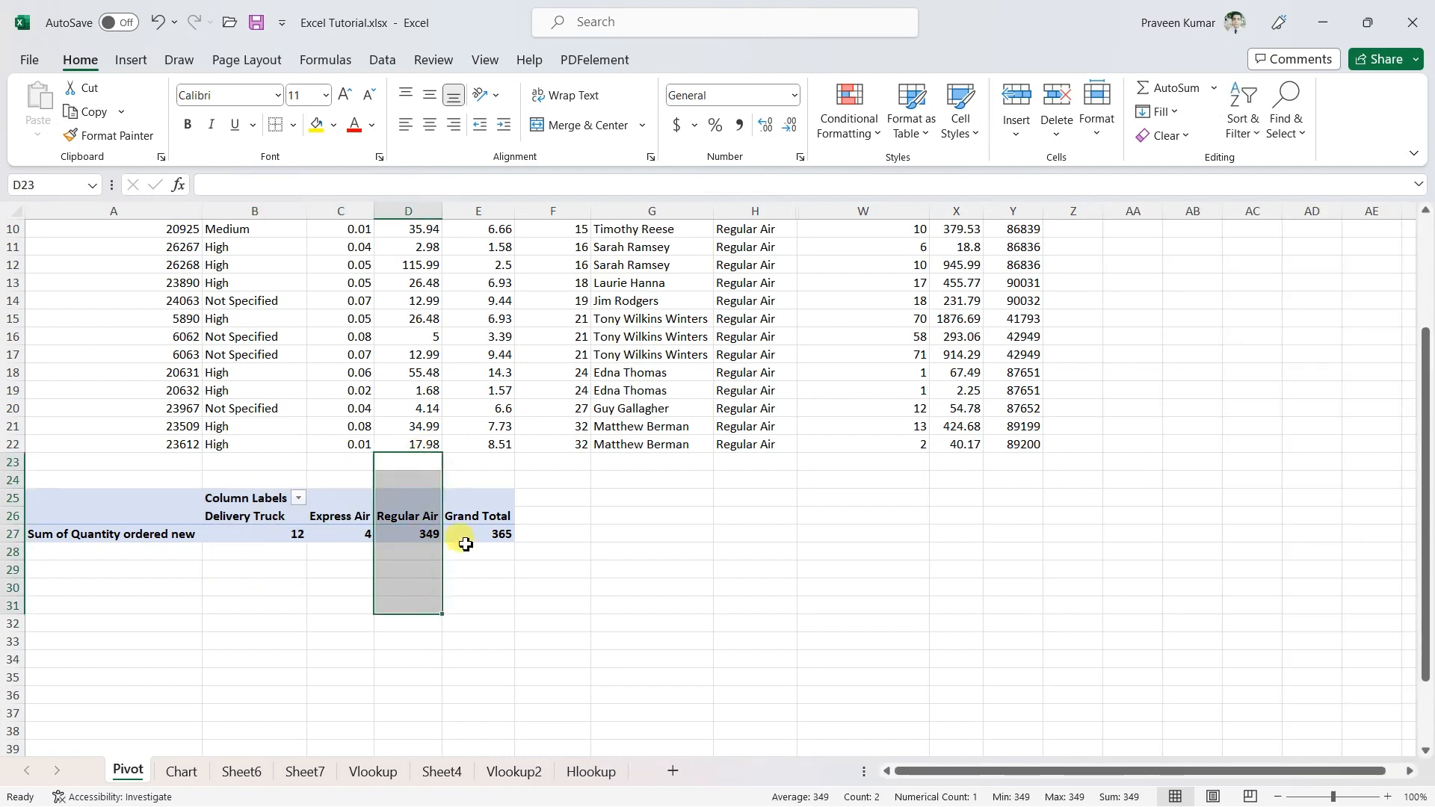
{"action": "left_click_drag", "start_coordinate": [479, 462], "coordinate": [486, 571]}
{"action": "left_click", "coordinate": [331, 622]}
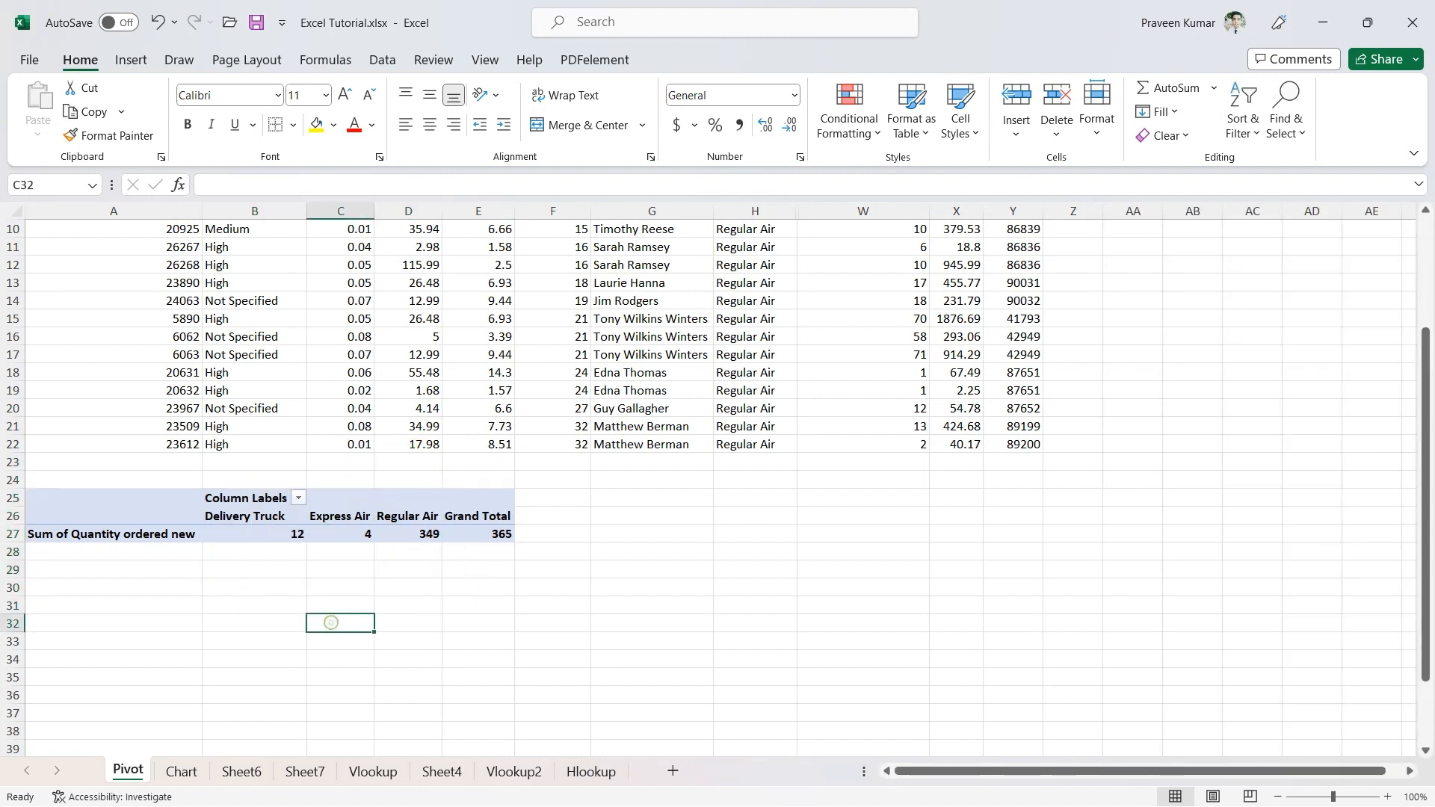
Move the Ship Mode field from the Columns area back to the Rows area of the PivotTable.
{"action": "left_click", "coordinate": [43, 499]}
{"action": "left_click_drag", "start_coordinate": [1306, 574], "coordinate": [1151, 695]}
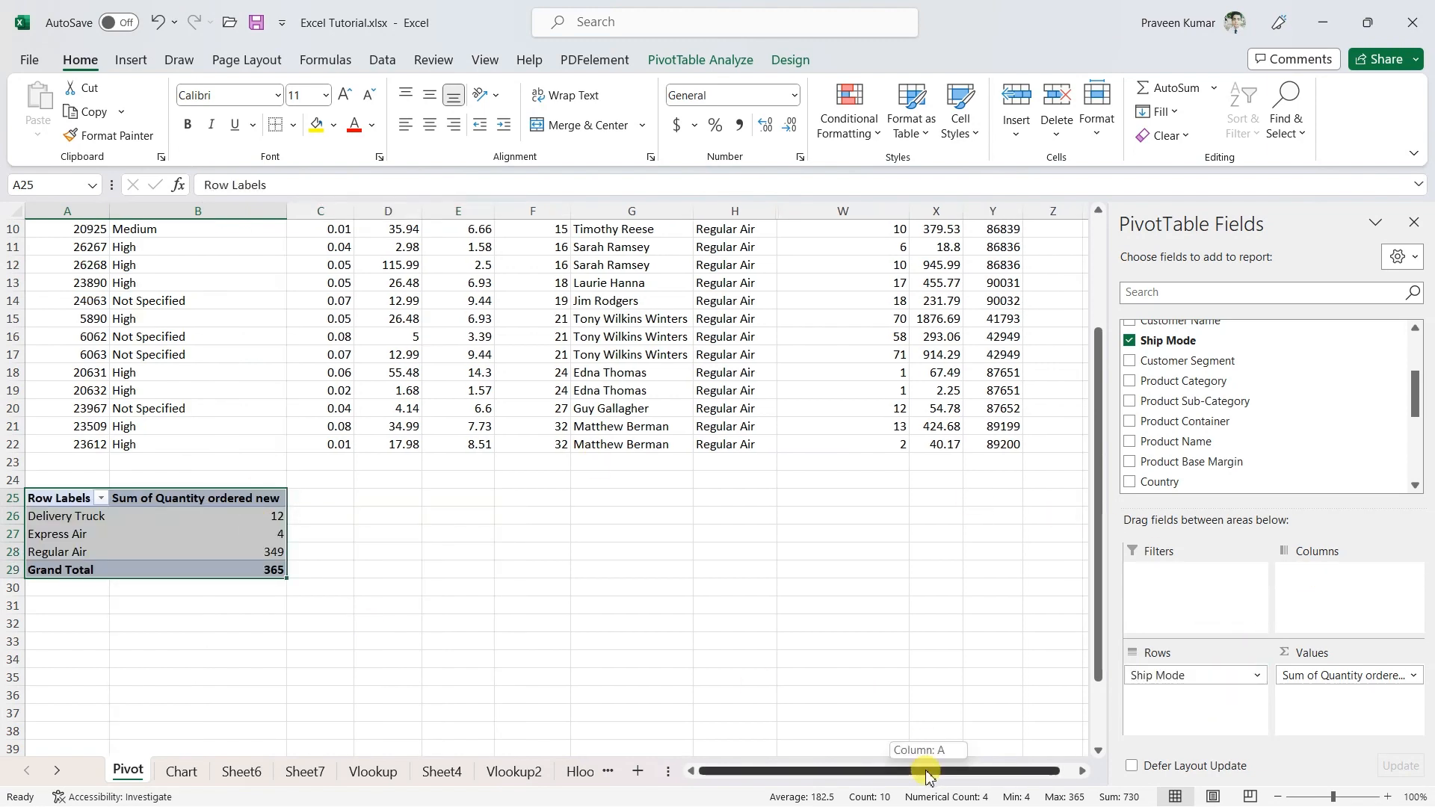
Unhide the hidden source data columns between Ship Mode and Quantity ordered new.
{"action": "scroll", "coordinate": [538, 459], "scroll_direction": "up", "scroll_amount": 3}
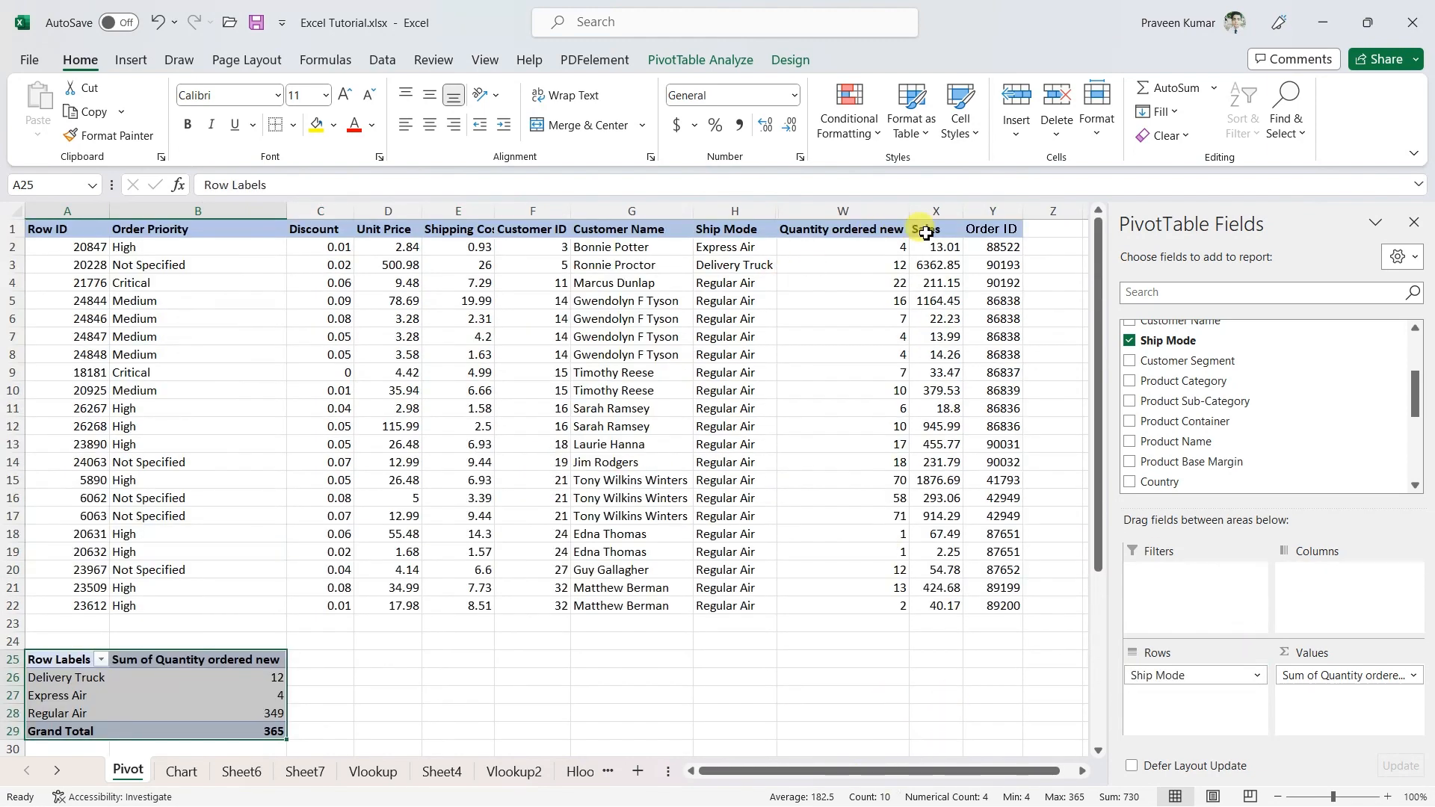
{"action": "left_click_drag", "start_coordinate": [885, 771], "coordinate": [983, 771]}
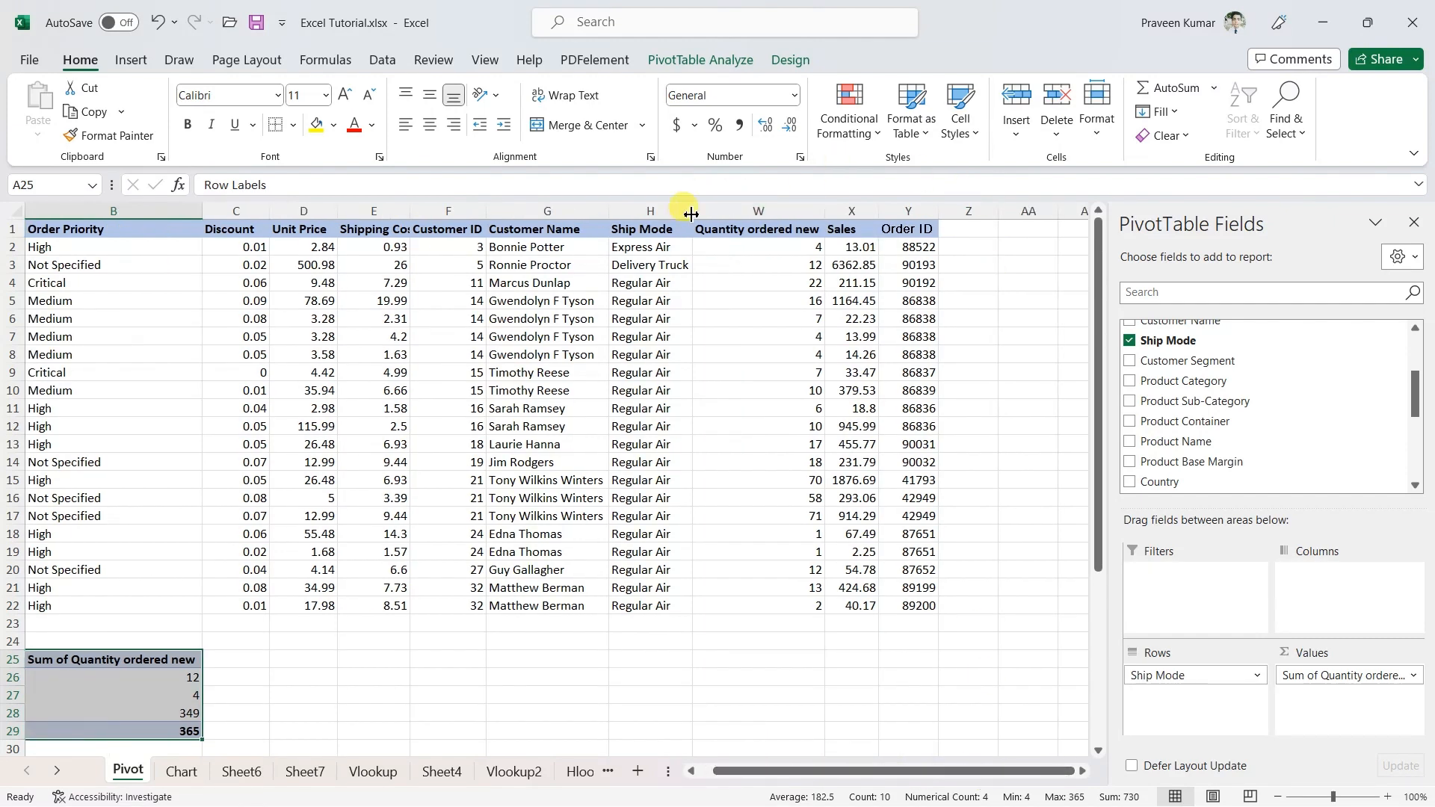
{"action": "left_click_drag", "start_coordinate": [676, 208], "coordinate": [725, 210]}
{"action": "right_click", "coordinate": [728, 210]}
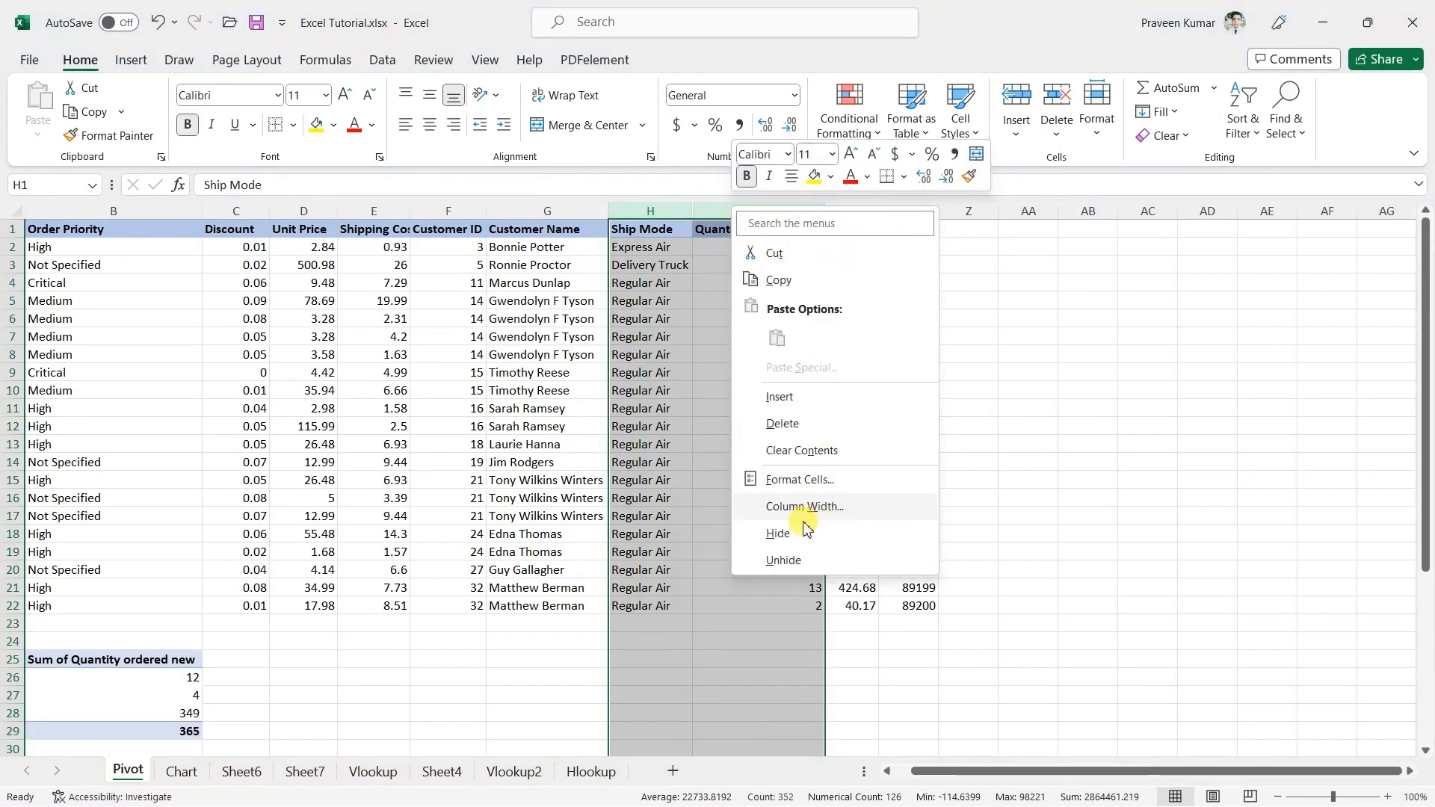
{"action": "left_click", "coordinate": [785, 560]}
Check the Product Container entries in the source data and add that field below Ship Mode in the Rows area.
{"action": "left_click_drag", "start_coordinate": [1057, 770], "coordinate": [1147, 768]}
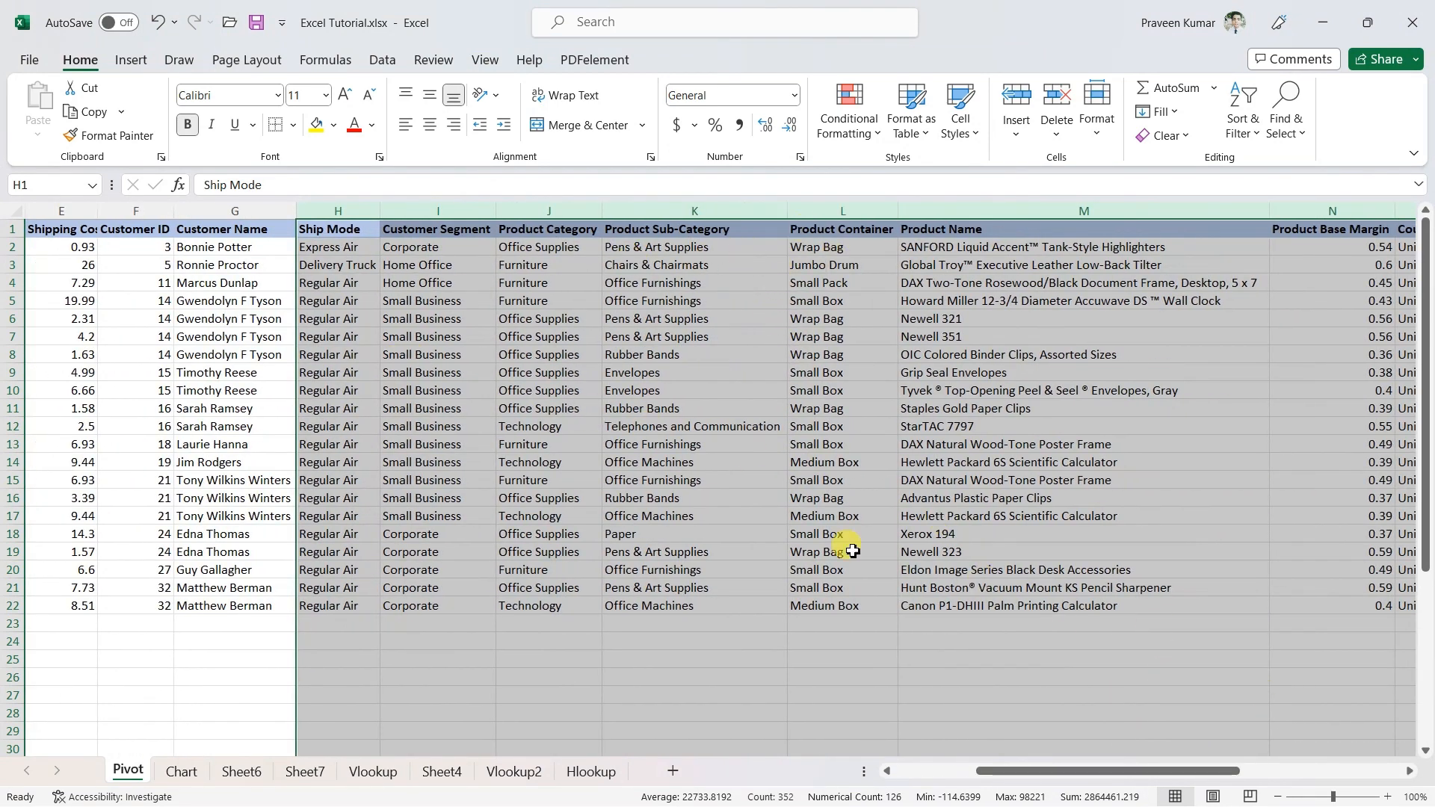
{"action": "left_click", "coordinate": [837, 535]}
{"action": "left_click_drag", "start_coordinate": [827, 246], "coordinate": [867, 606]}
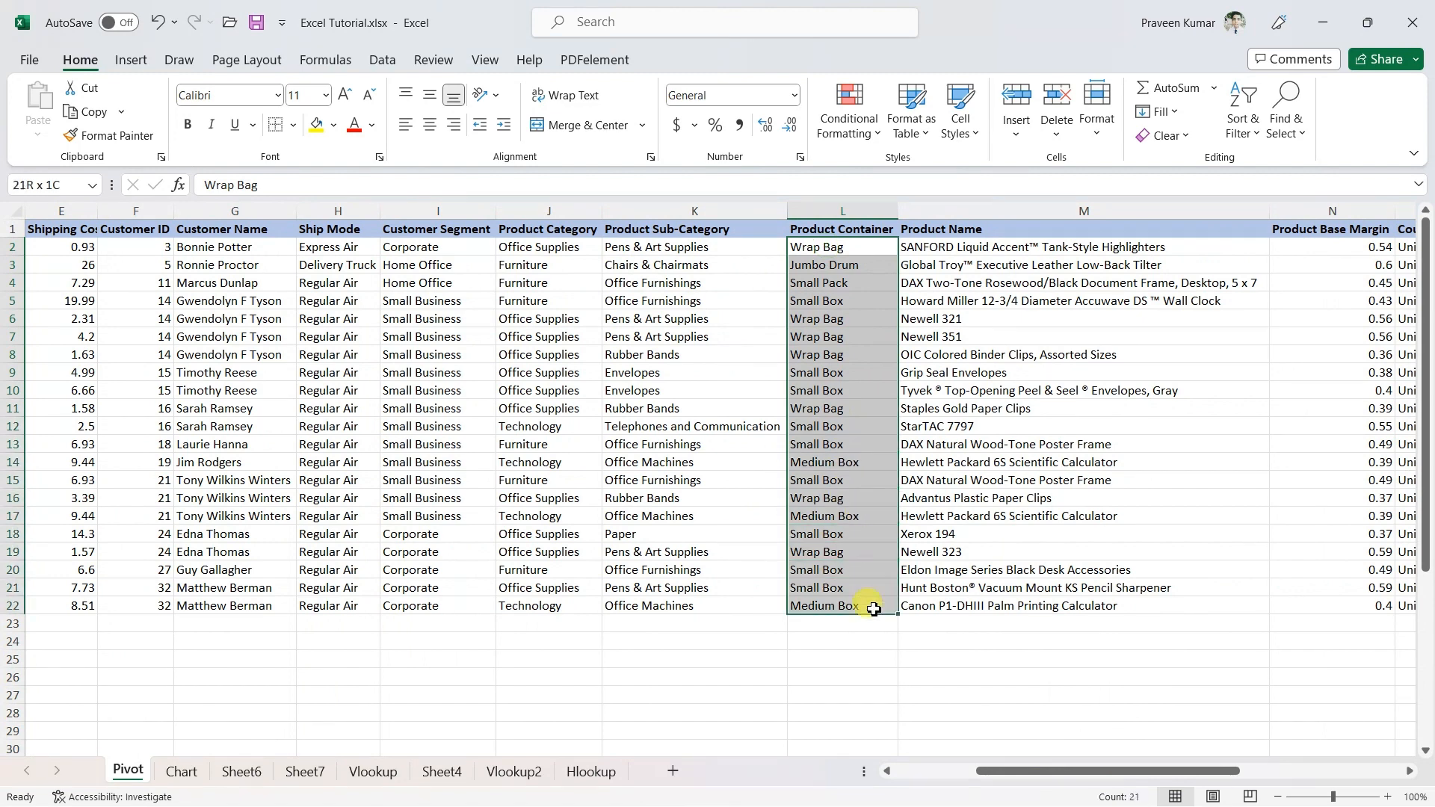
{"action": "left_click", "coordinate": [863, 251]}
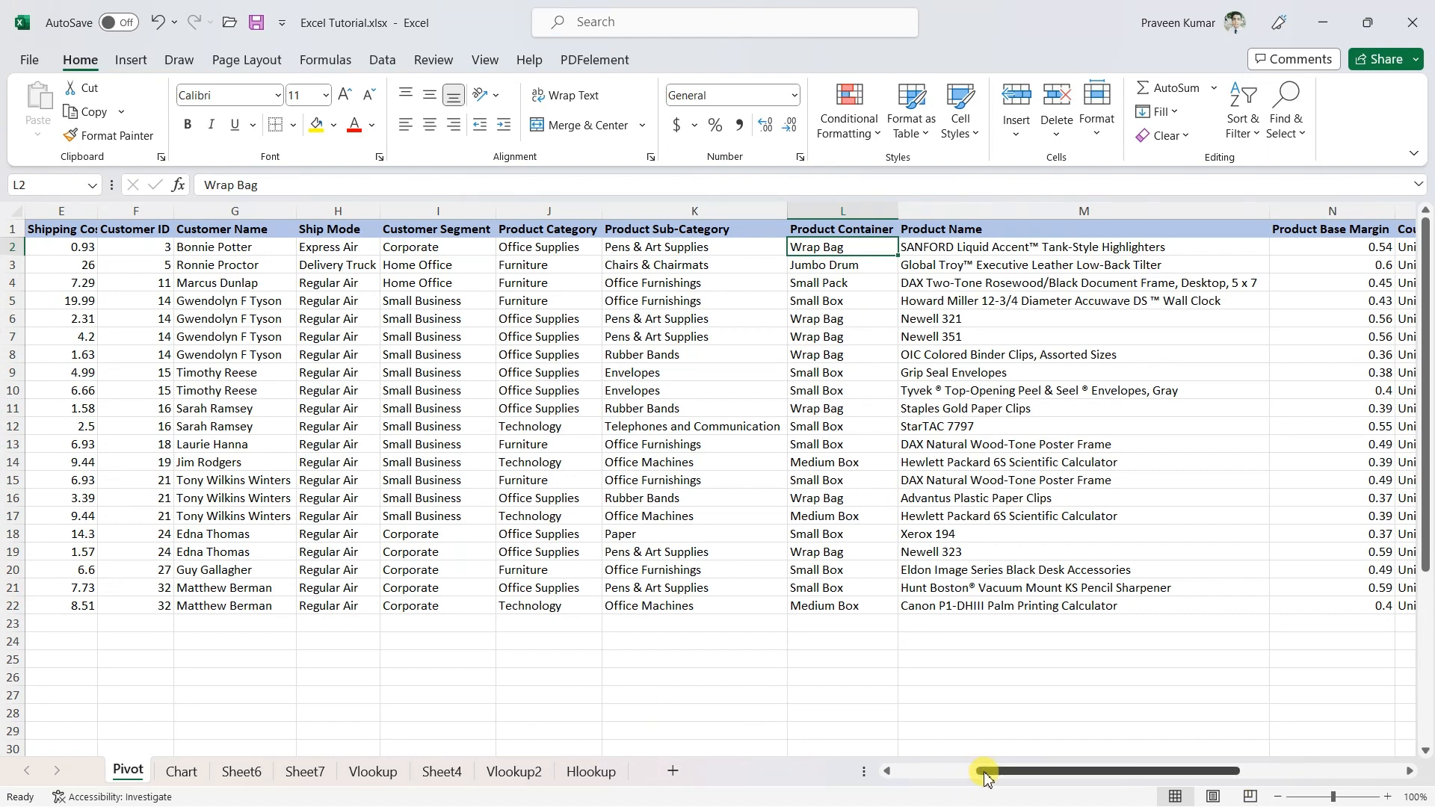
{"action": "left_click_drag", "start_coordinate": [985, 773], "coordinate": [900, 773]}
{"action": "left_click", "coordinate": [66, 664]}
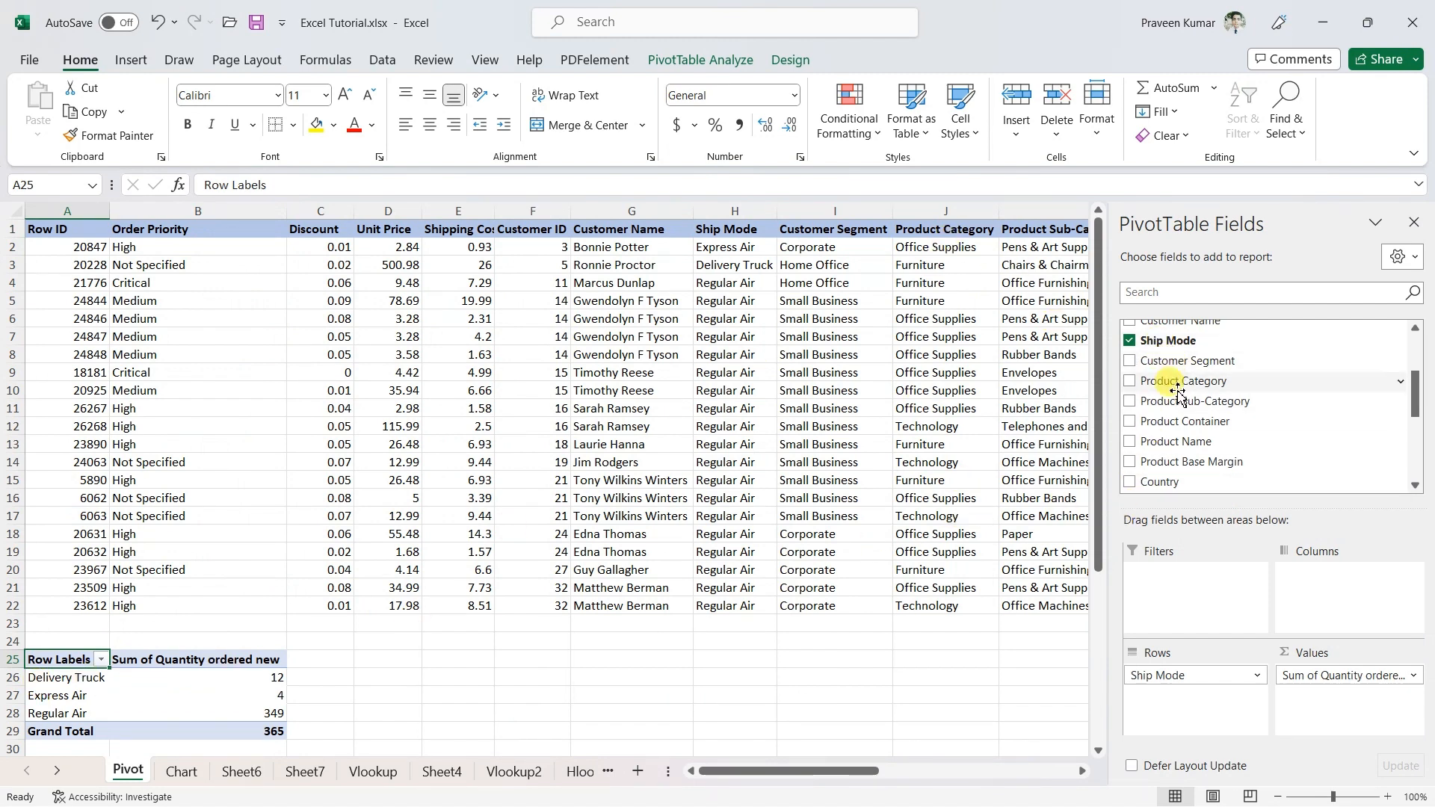
{"action": "scroll", "coordinate": [1177, 390], "scroll_direction": "down", "scroll_amount": 2}
{"action": "scroll", "coordinate": [1162, 392], "scroll_direction": "up", "scroll_amount": 3}
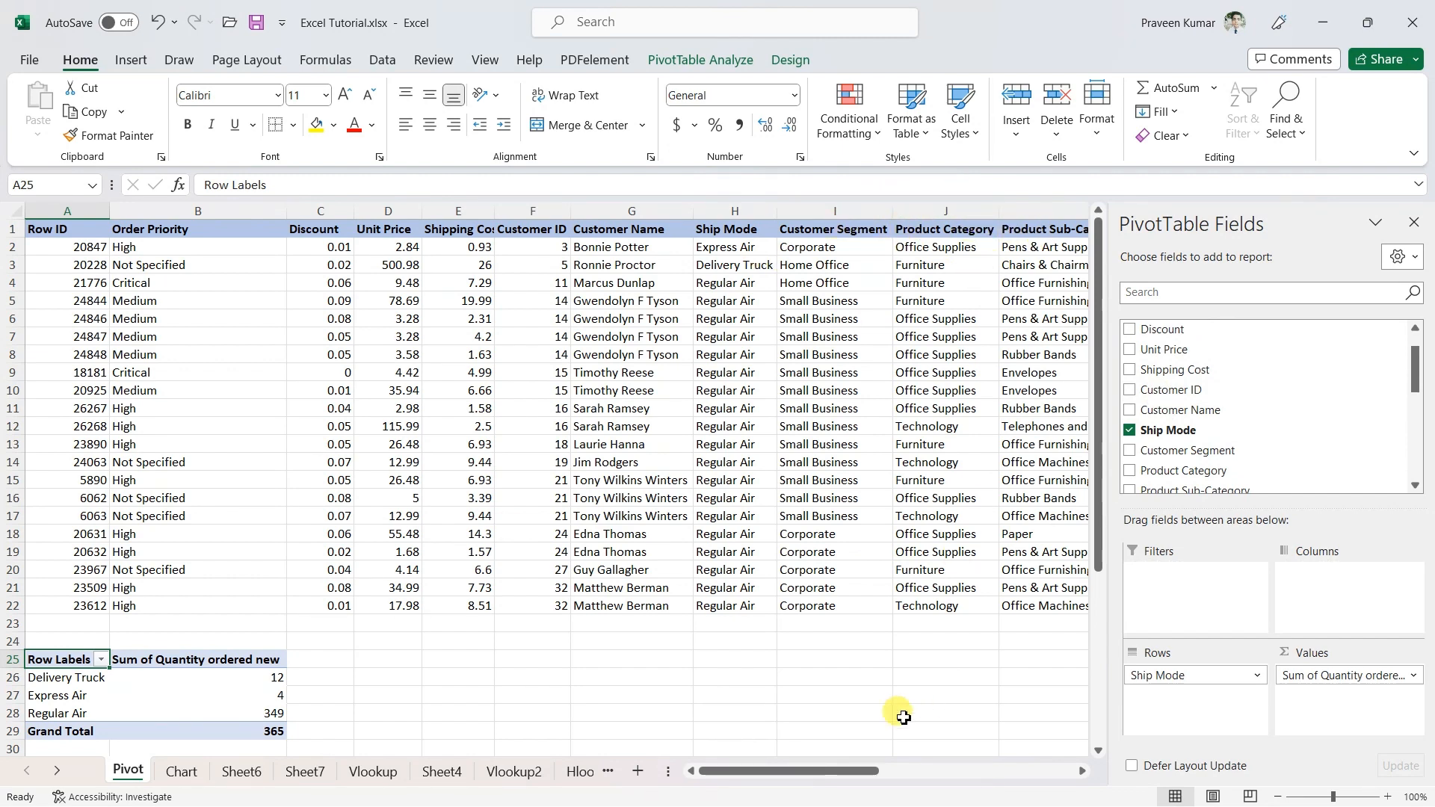
{"action": "scroll", "coordinate": [903, 717], "scroll_direction": "right", "scroll_amount": 4}
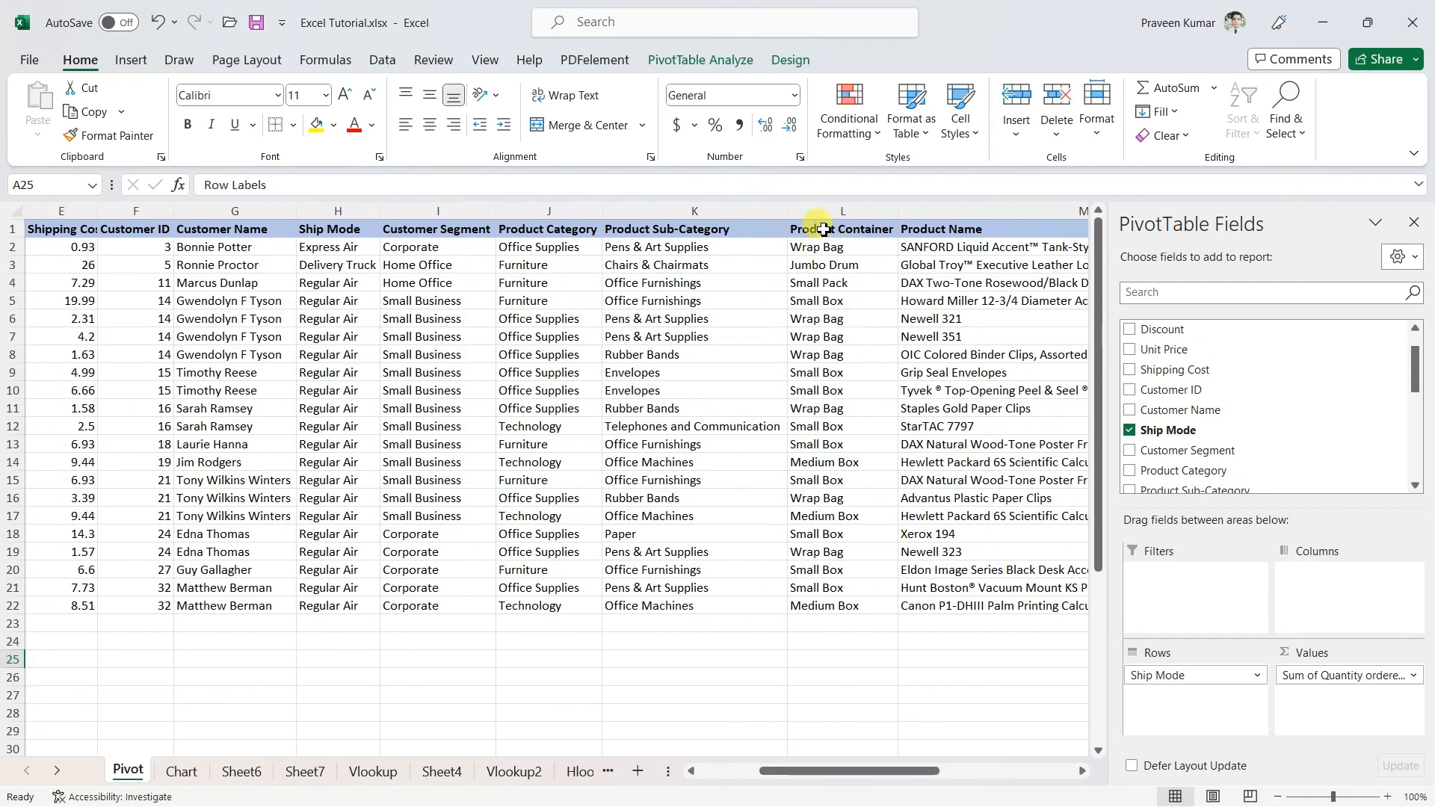
{"action": "scroll", "coordinate": [1189, 433], "scroll_direction": "down", "scroll_amount": 2}
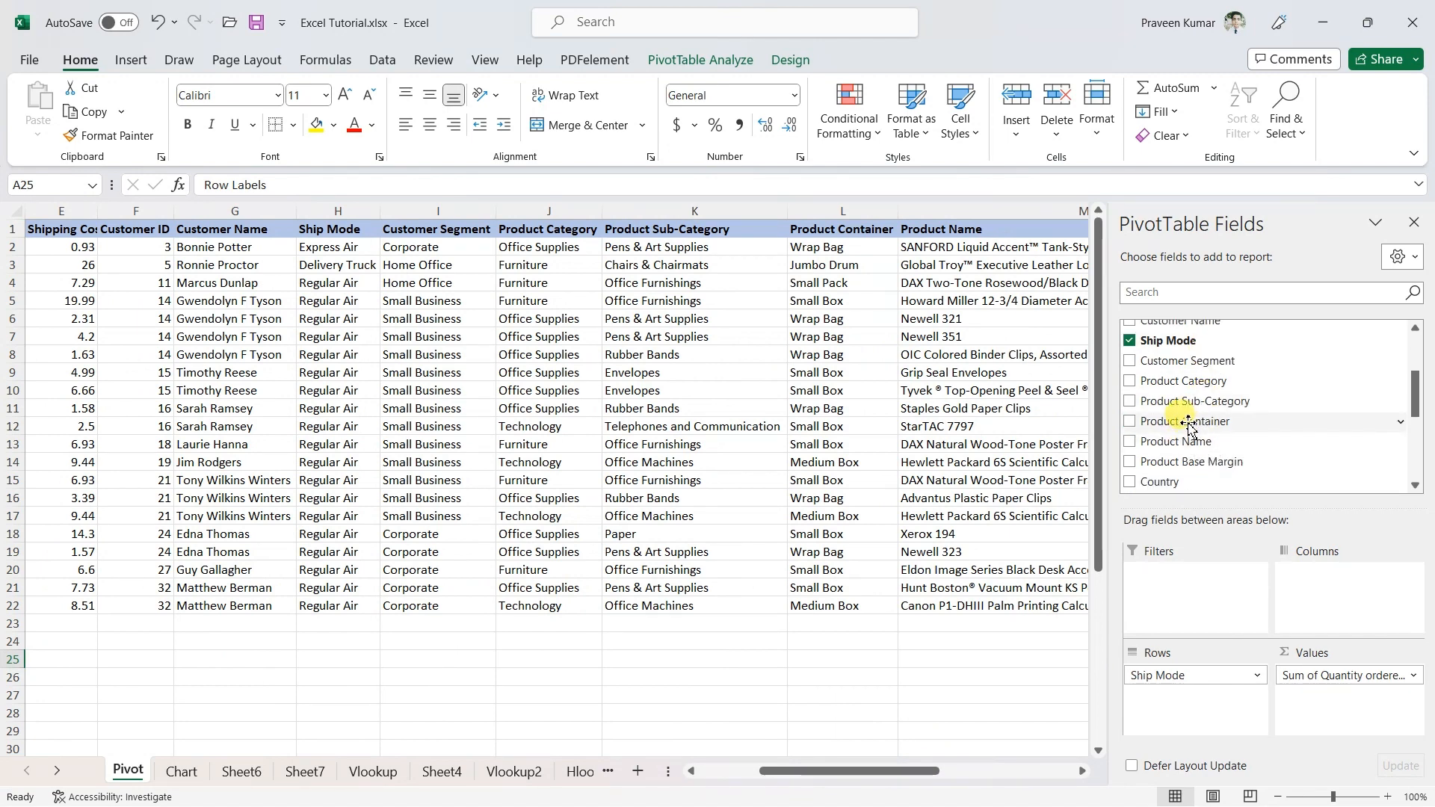
{"action": "left_click_drag", "start_coordinate": [1181, 419], "coordinate": [1162, 707]}
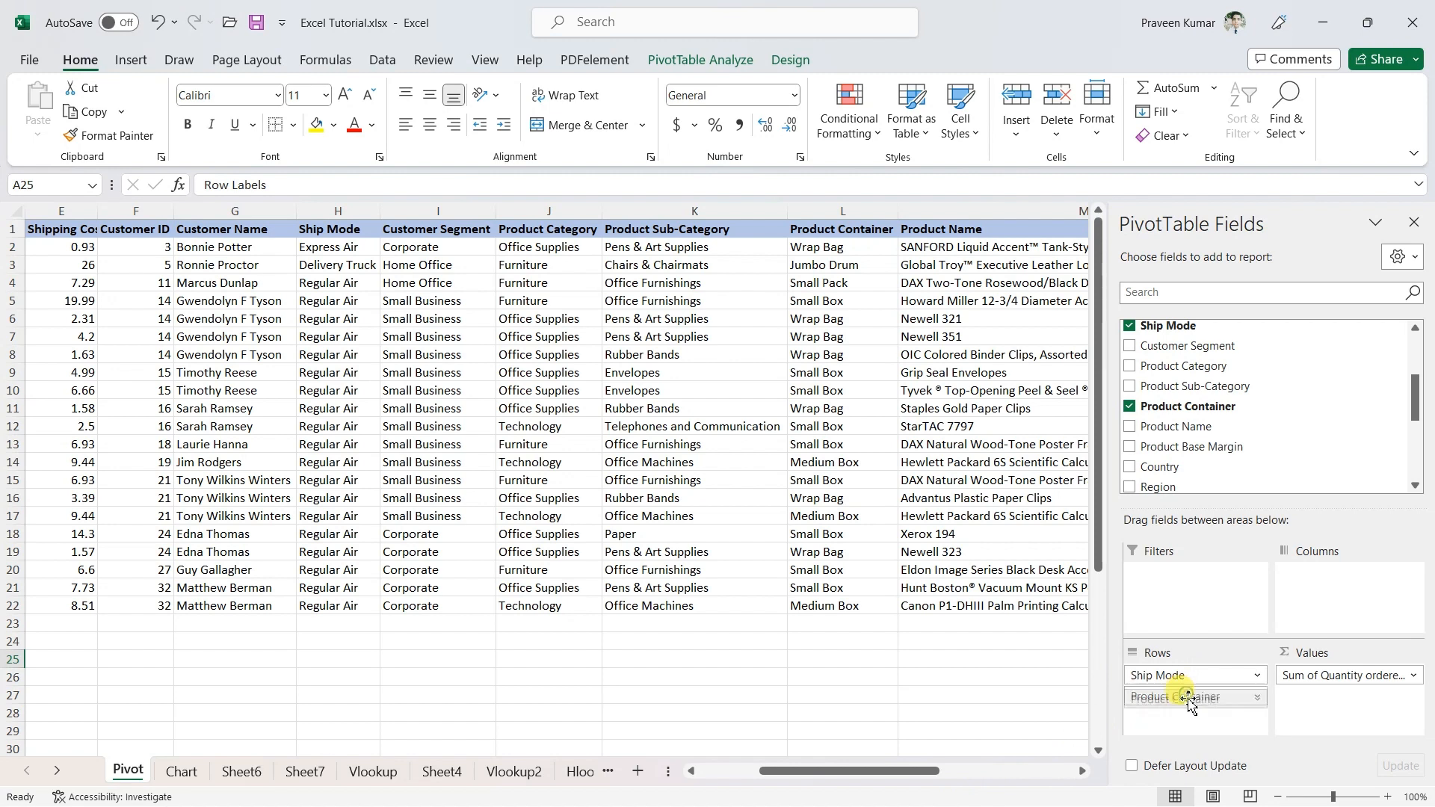
{"action": "left_click_drag", "start_coordinate": [935, 772], "coordinate": [874, 773]}
{"action": "scroll", "coordinate": [168, 514], "scroll_direction": "down", "scroll_amount": 2}
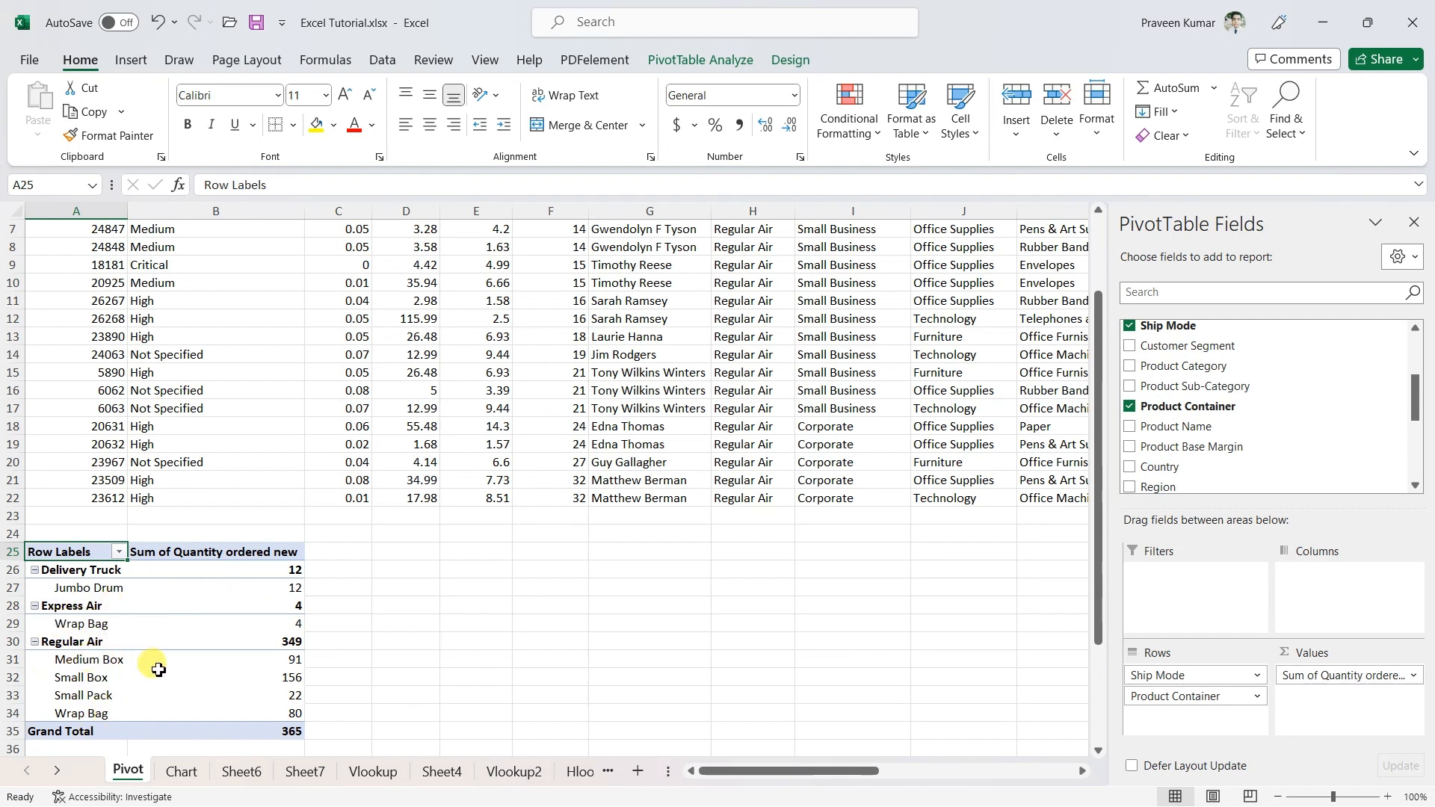
Reorder the Rows area so that Product Container is above Ship Mode.
{"action": "left_click_drag", "start_coordinate": [1171, 702], "coordinate": [1148, 665]}
{"action": "scroll", "coordinate": [104, 643], "scroll_direction": "down", "scroll_amount": 3}
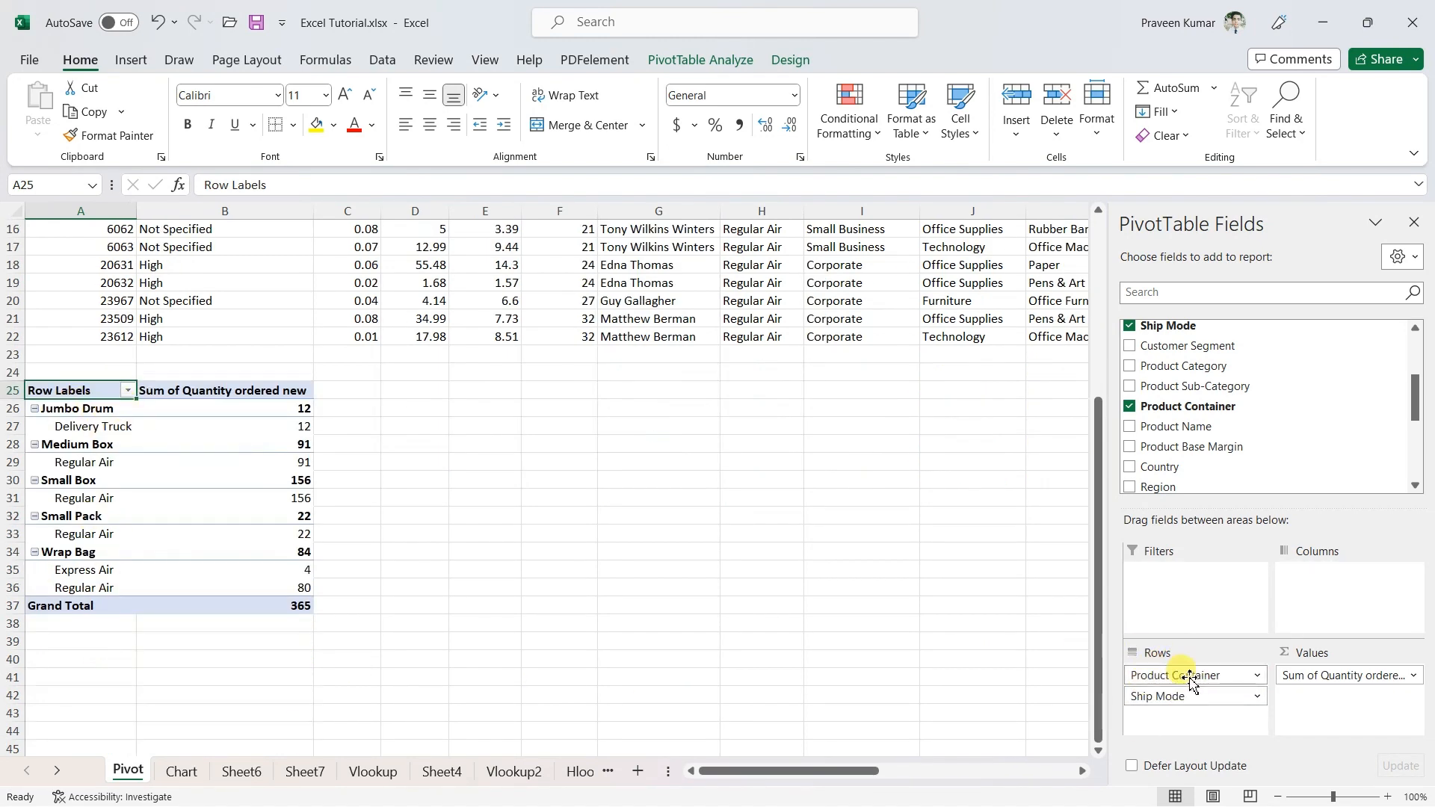
Move both row fields to the Columns area, with Ship Mode above Product Container.
{"action": "left_click_drag", "start_coordinate": [1192, 676], "coordinate": [1308, 579]}
{"action": "left_click_drag", "start_coordinate": [1220, 682], "coordinate": [1298, 597]}
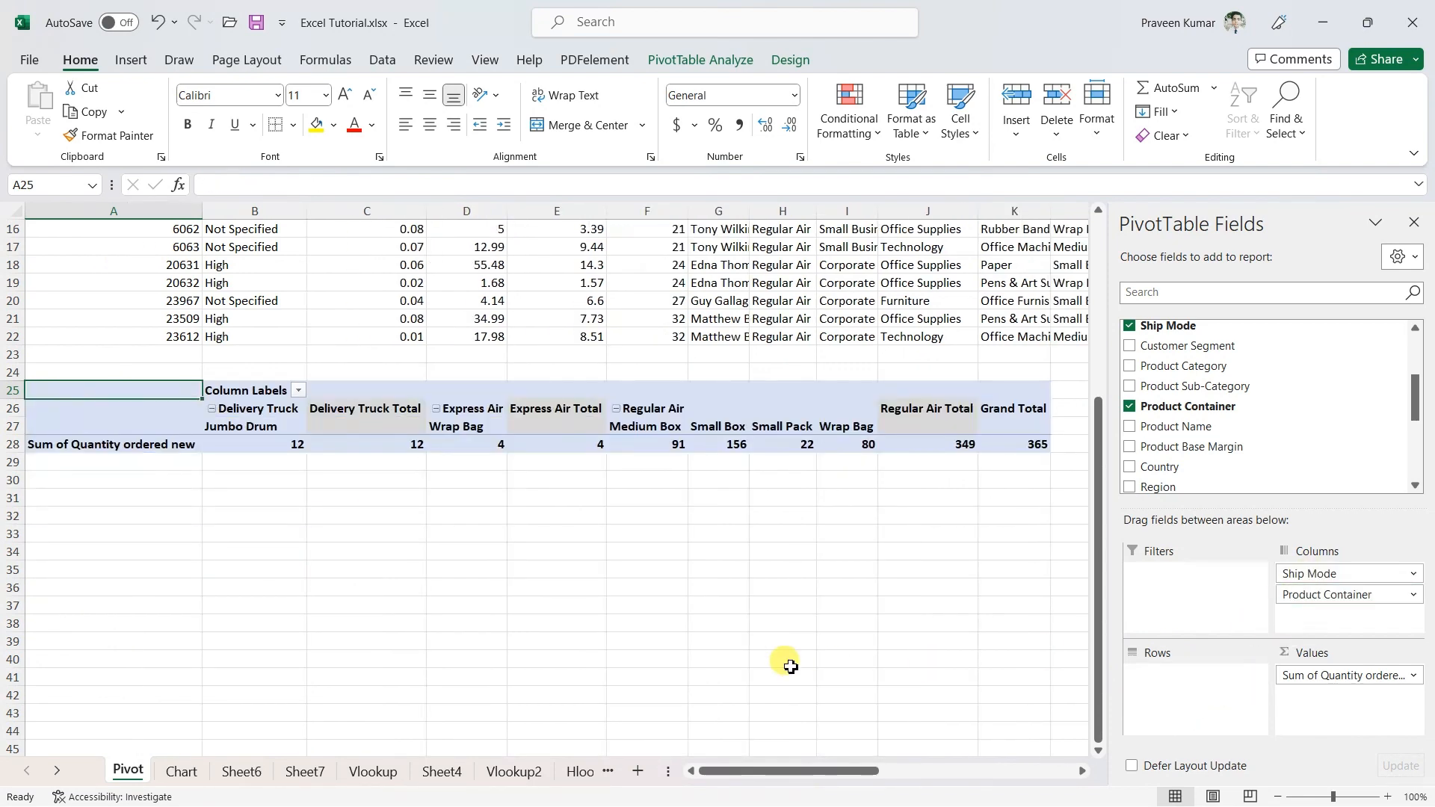
{"action": "left_click_drag", "start_coordinate": [833, 772], "coordinate": [785, 772]}
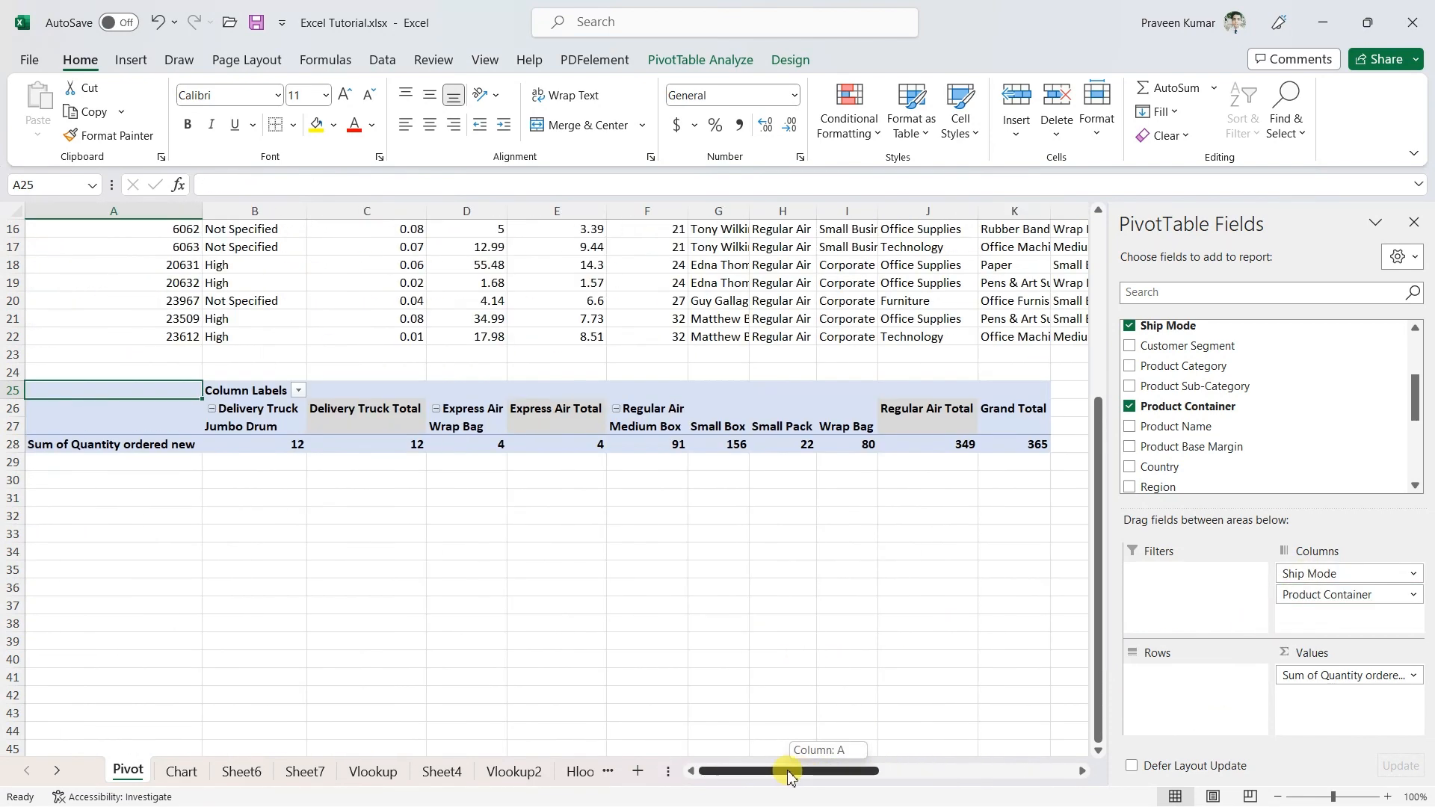
Return Ship Mode and Product Container to the Rows area, with Ship Mode as the outer field.
{"action": "left_click_drag", "start_coordinate": [1335, 579], "coordinate": [1204, 698]}
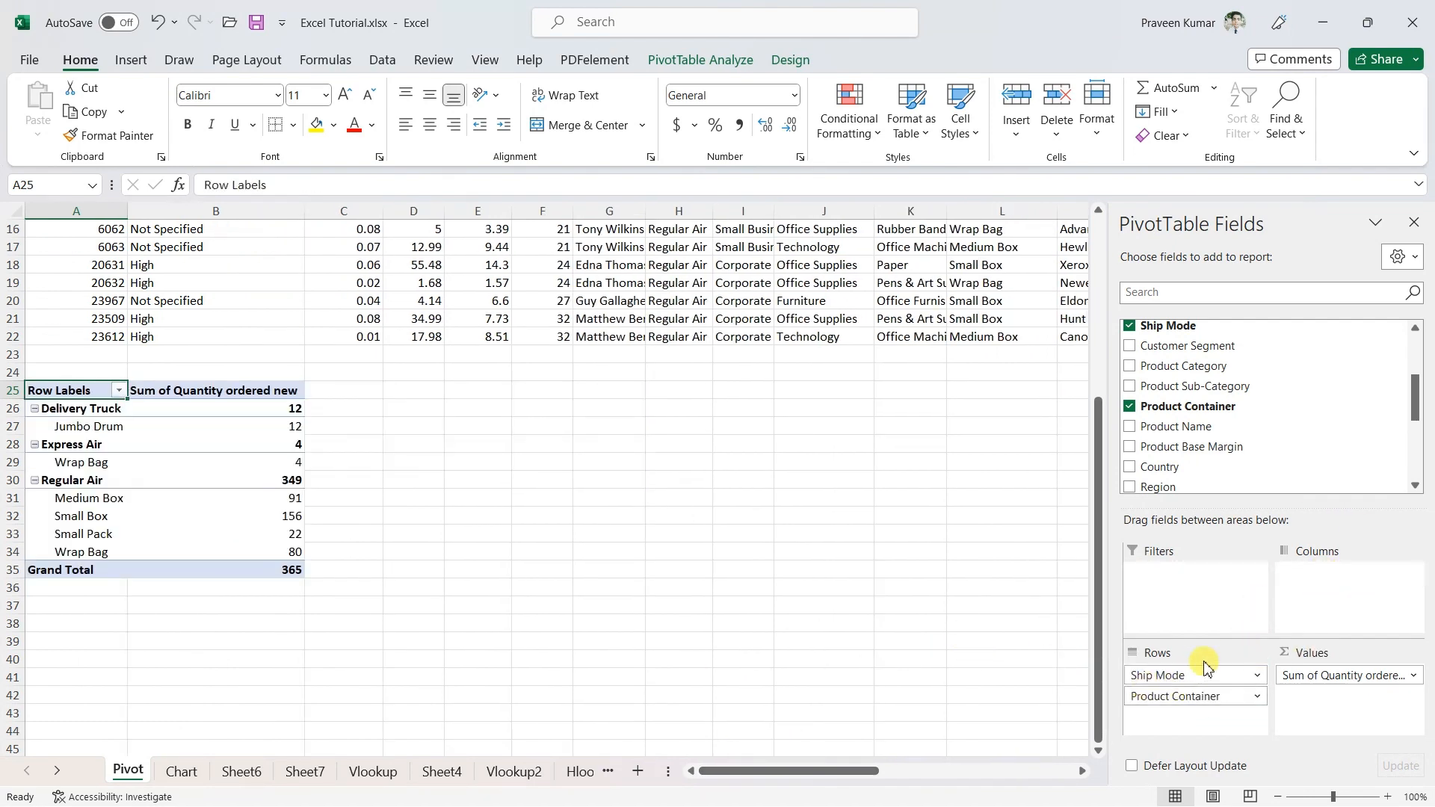
{"action": "scroll", "coordinate": [524, 545], "scroll_direction": "up", "scroll_amount": 3}
{"action": "scroll", "coordinate": [710, 534], "scroll_direction": "down", "scroll_amount": 2}
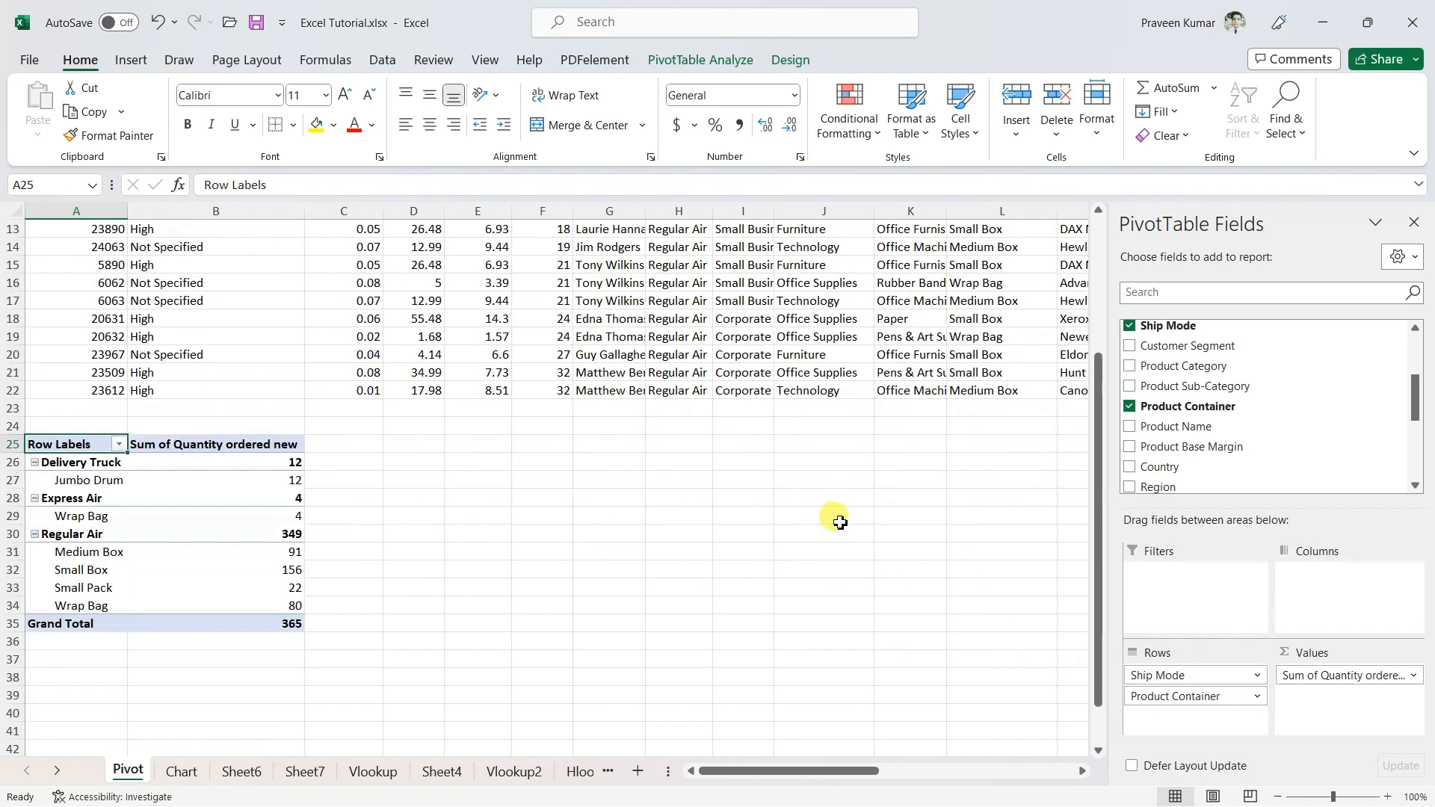
Add the Order Priority field to the Filters area of the PivotTable.
{"action": "scroll", "coordinate": [1196, 426], "scroll_direction": "down", "scroll_amount": 2}
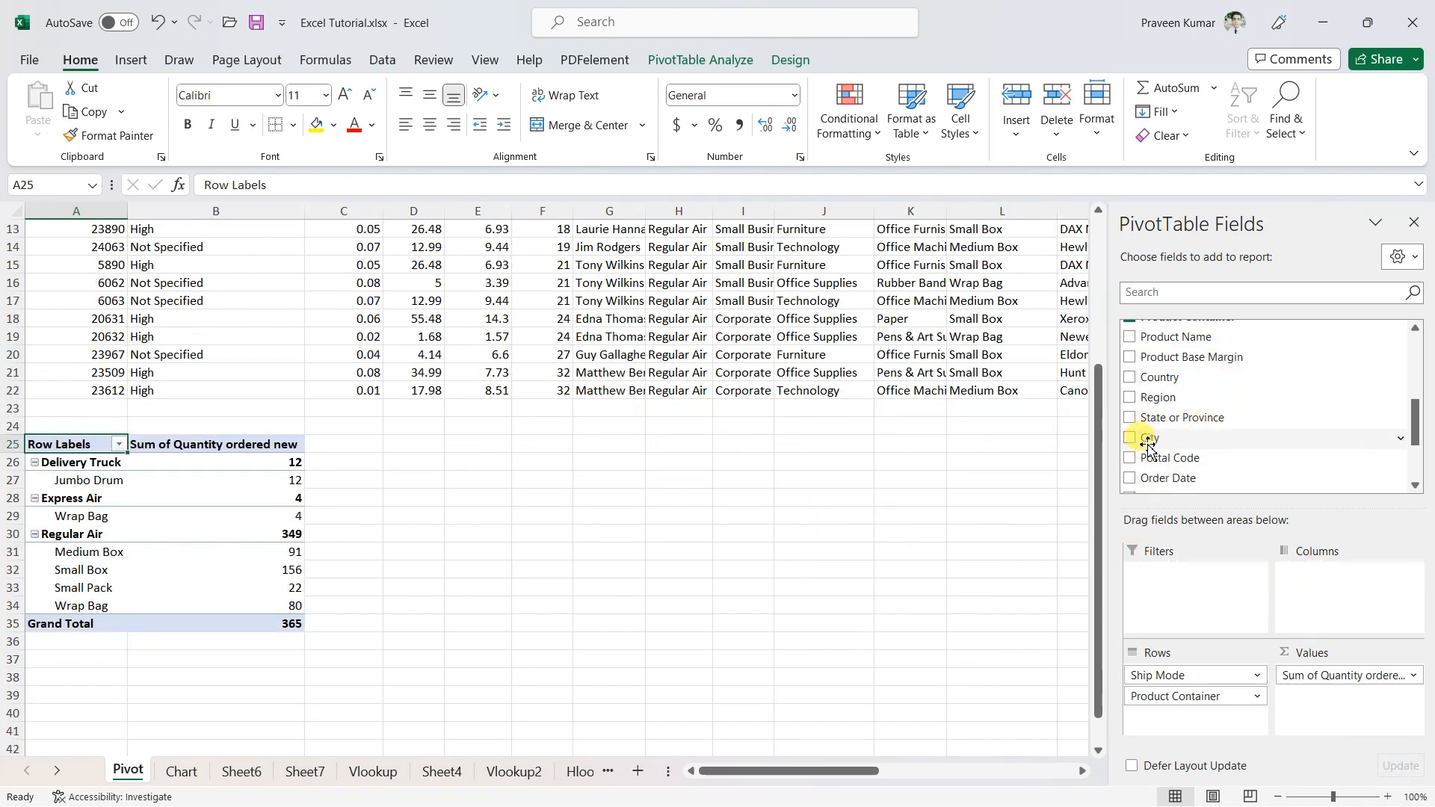
{"action": "scroll", "coordinate": [1149, 447], "scroll_direction": "down", "scroll_amount": 3}
{"action": "scroll", "coordinate": [1166, 452], "scroll_direction": "up", "scroll_amount": 6}
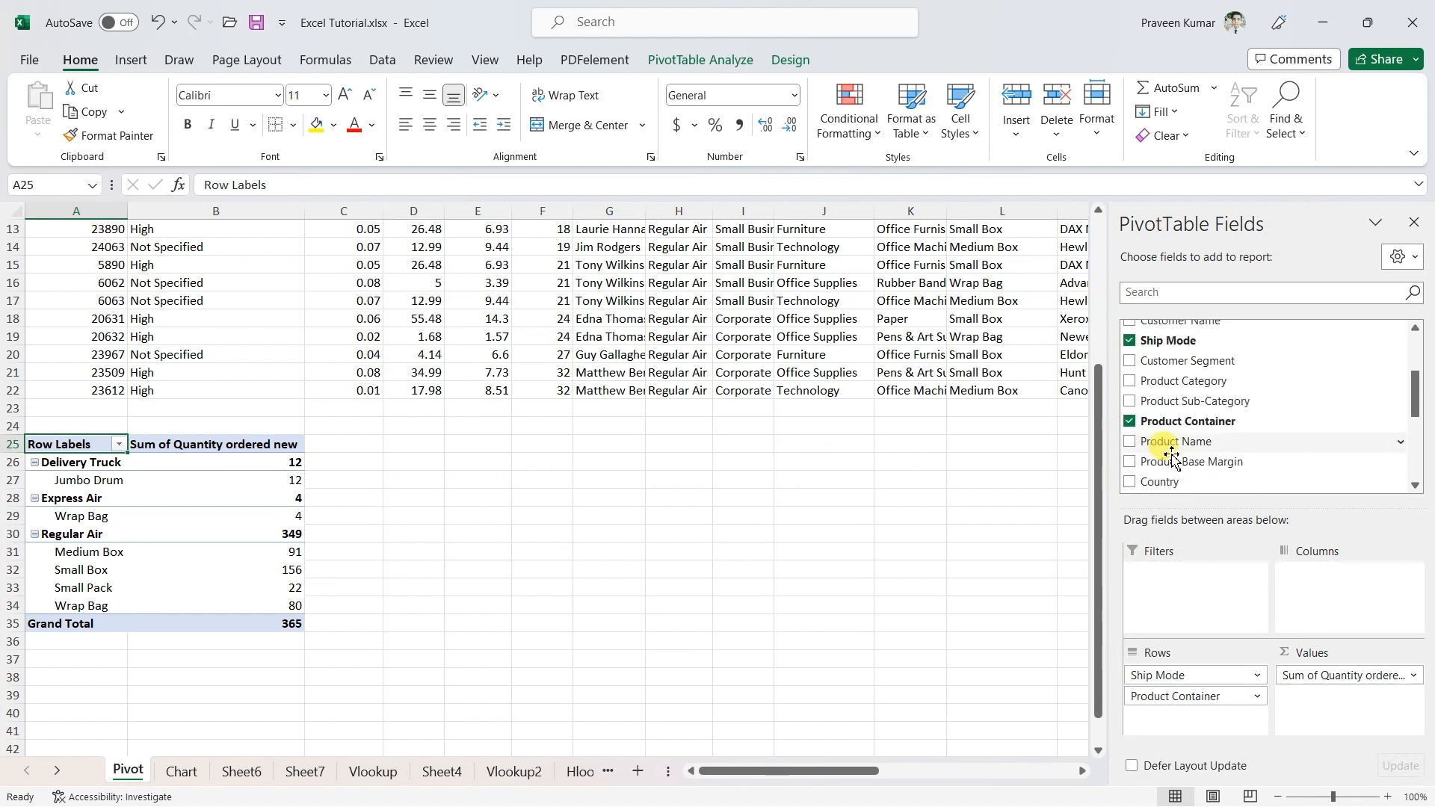
{"action": "scroll", "coordinate": [1151, 366], "scroll_direction": "up", "scroll_amount": 3}
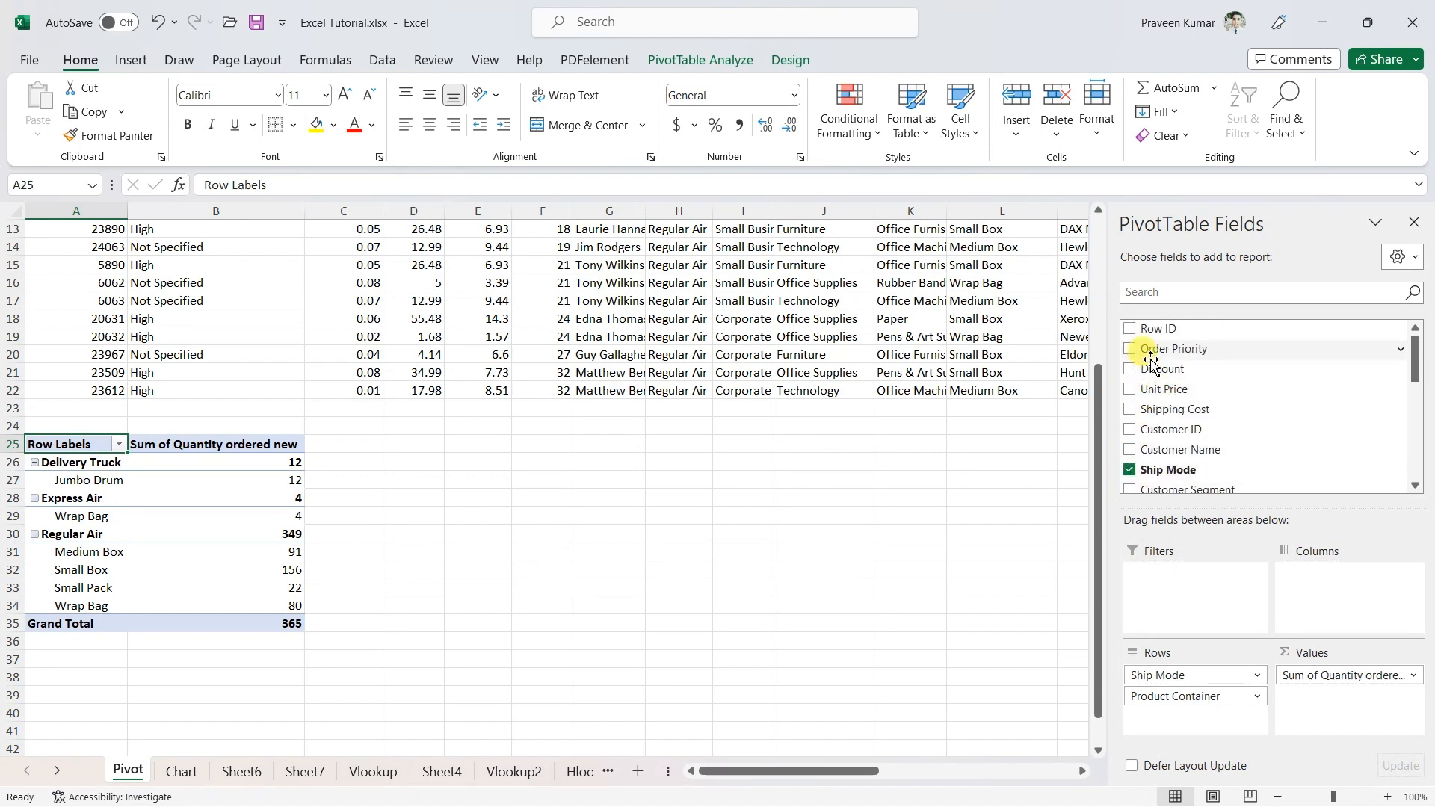
{"action": "left_click_drag", "start_coordinate": [1158, 364], "coordinate": [1192, 574]}
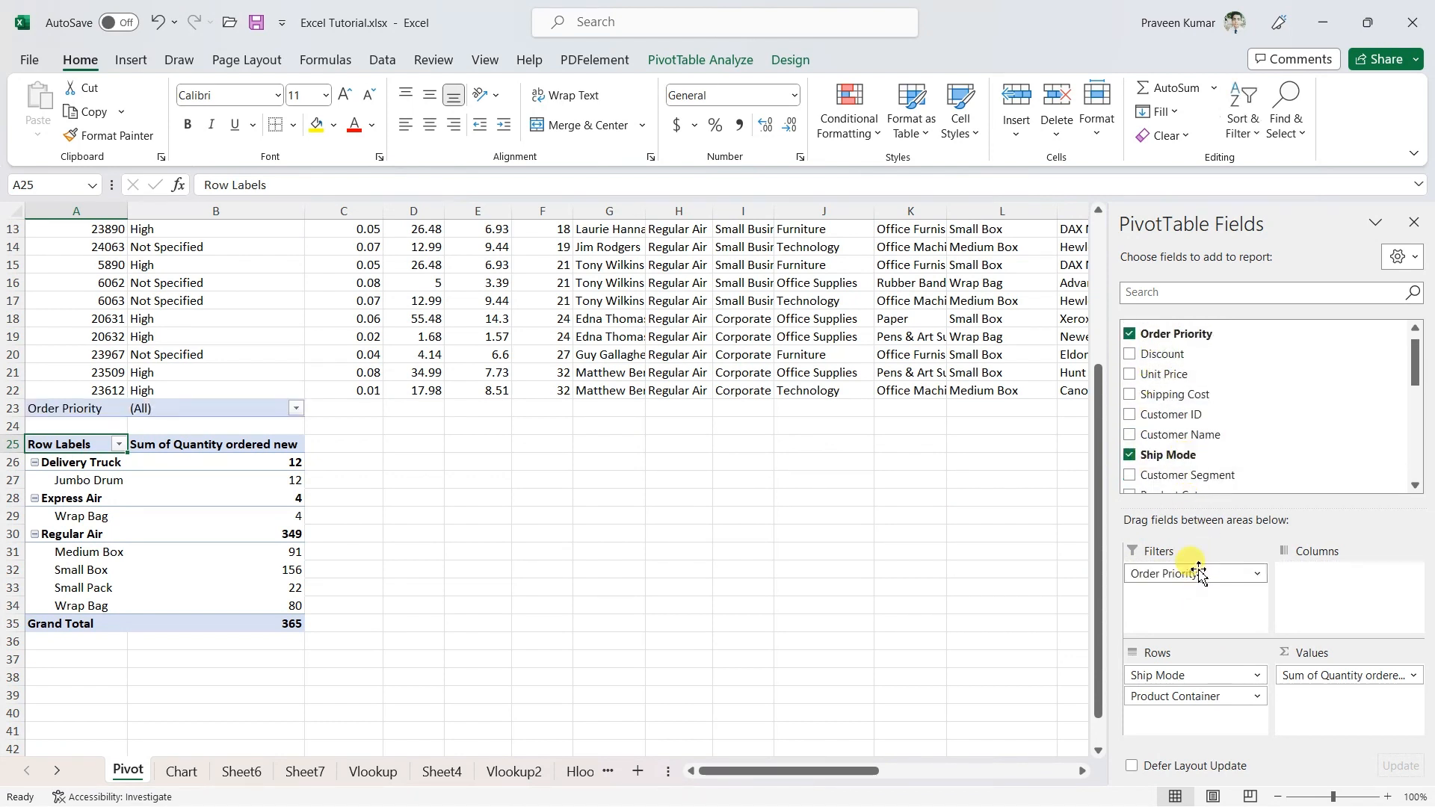
Check the Order Priority entries in the source data and filter the PivotTable to Critical.
{"action": "scroll", "coordinate": [150, 389], "scroll_direction": "up", "scroll_amount": 4}
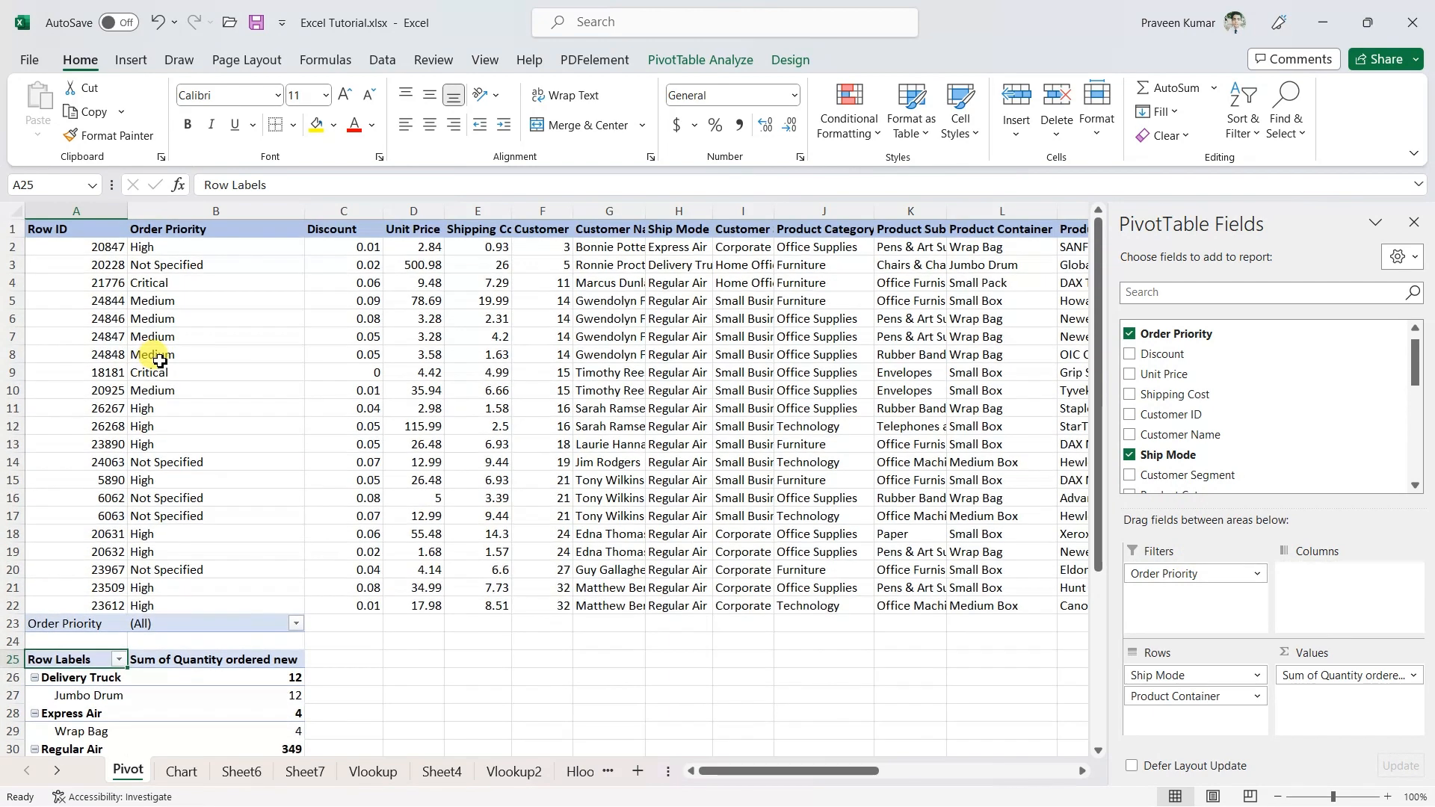
{"action": "scroll", "coordinate": [145, 343], "scroll_direction": "down", "scroll_amount": 4}
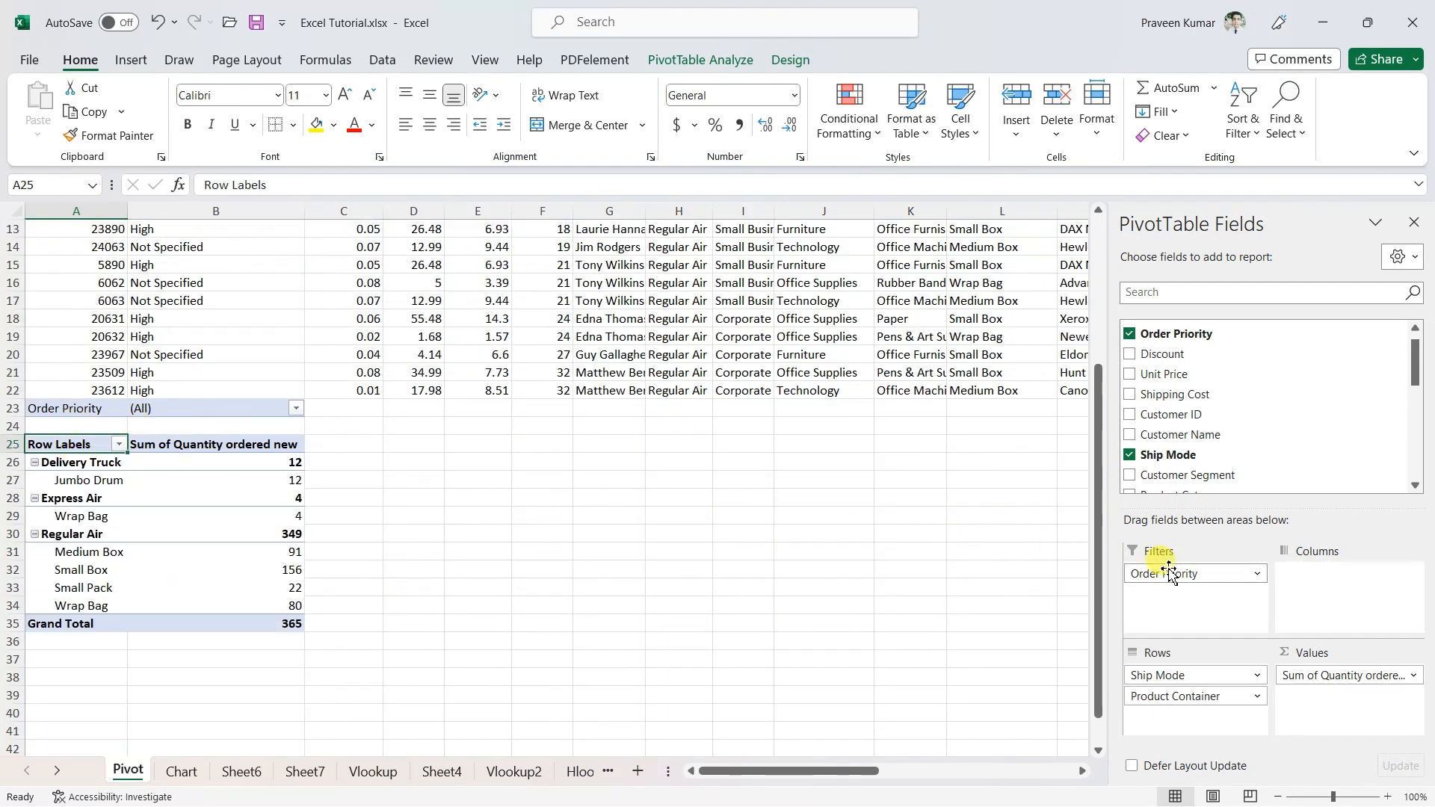
{"action": "left_click", "coordinate": [296, 410]}
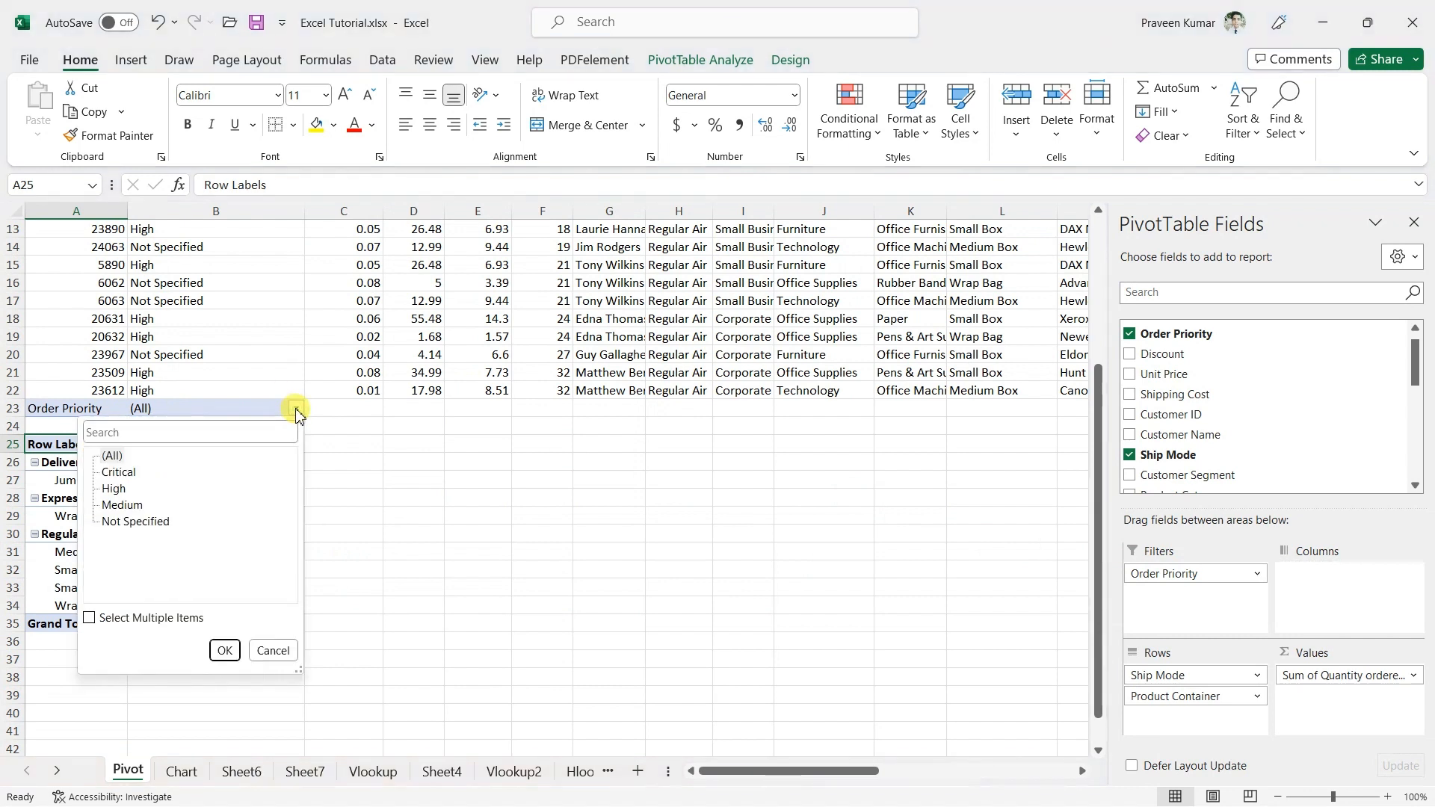
{"action": "left_click", "coordinate": [224, 651]}
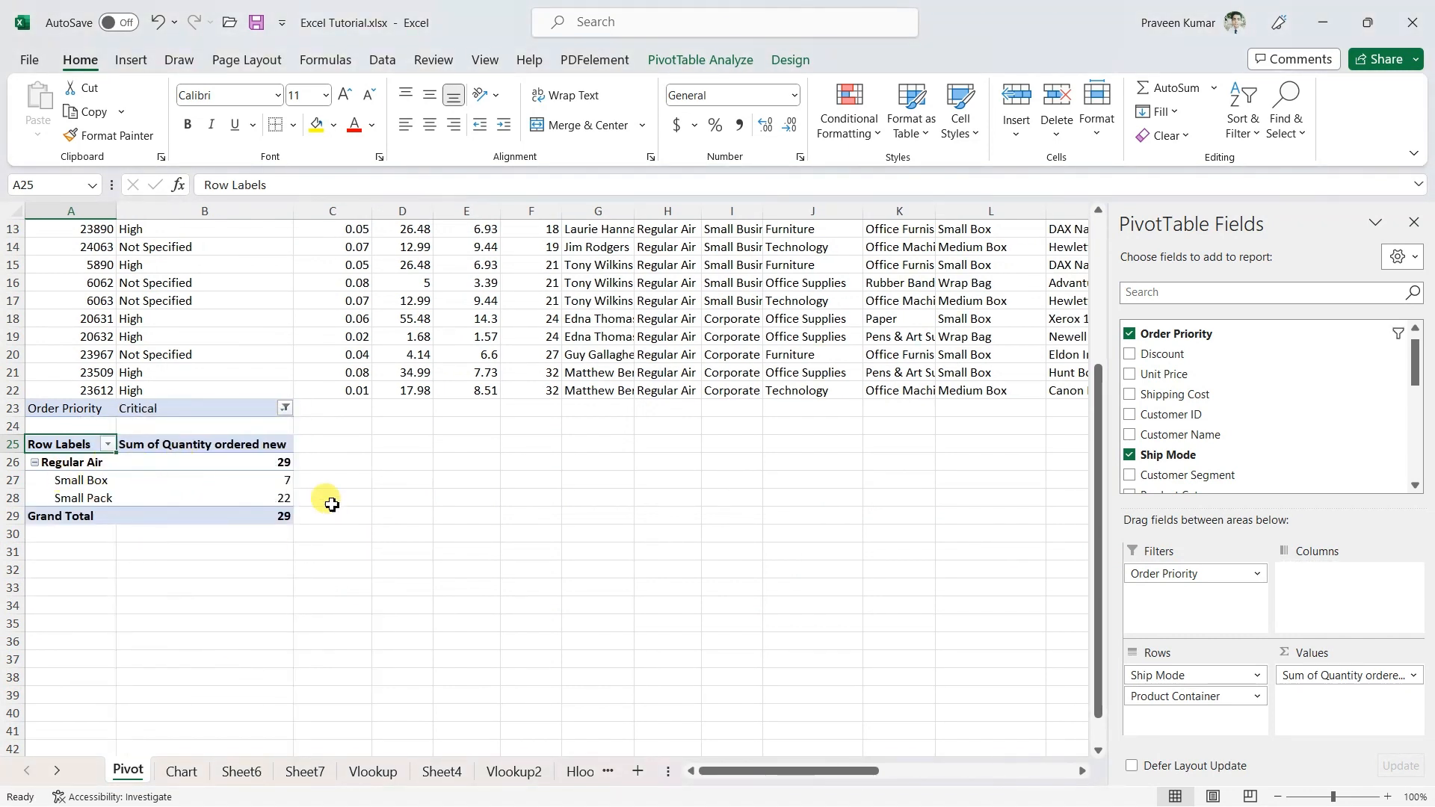
Change the PivotTable's Order Priority filter to Medium.
{"action": "left_click", "coordinate": [287, 410]}
{"action": "left_click", "coordinate": [119, 503]}
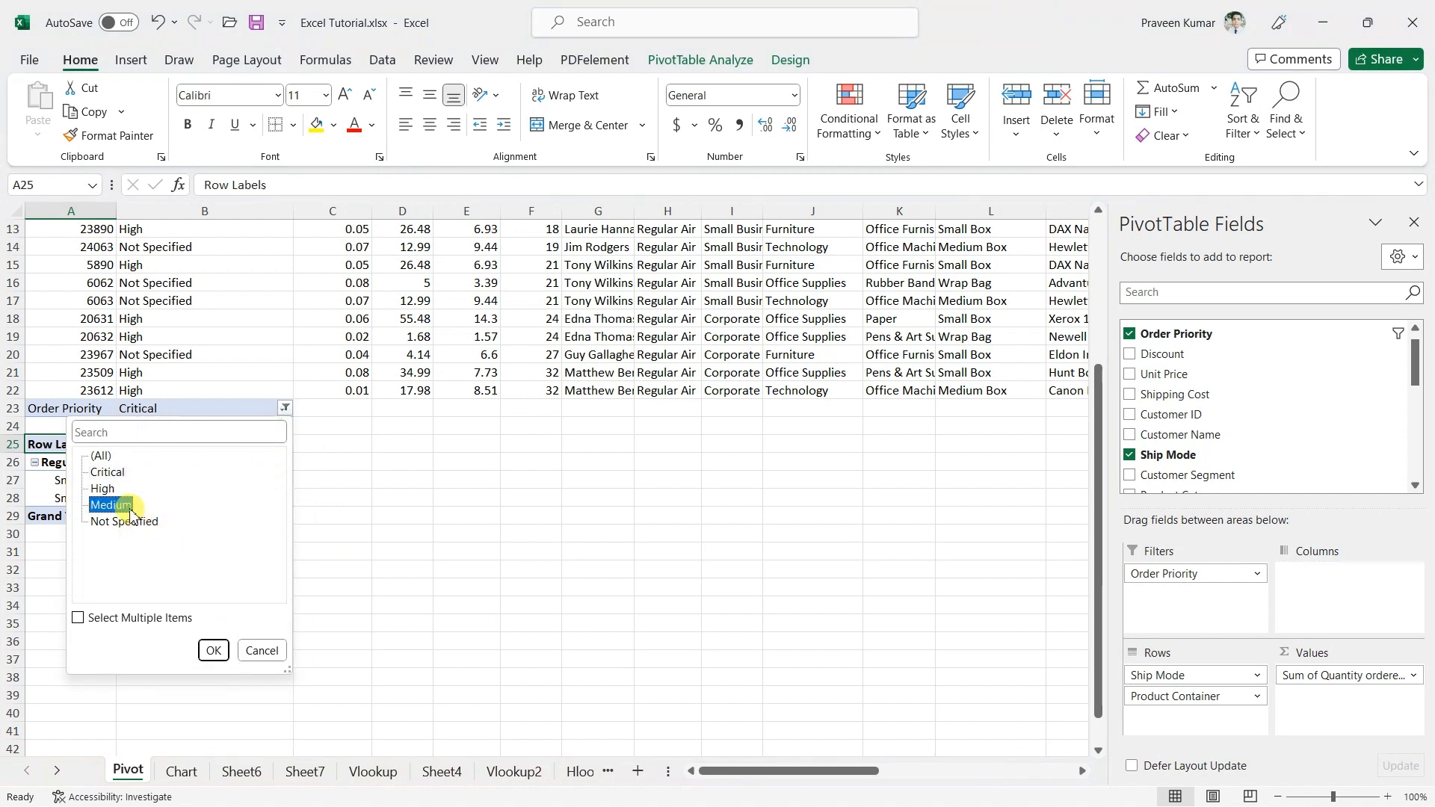
{"action": "left_click", "coordinate": [211, 651]}
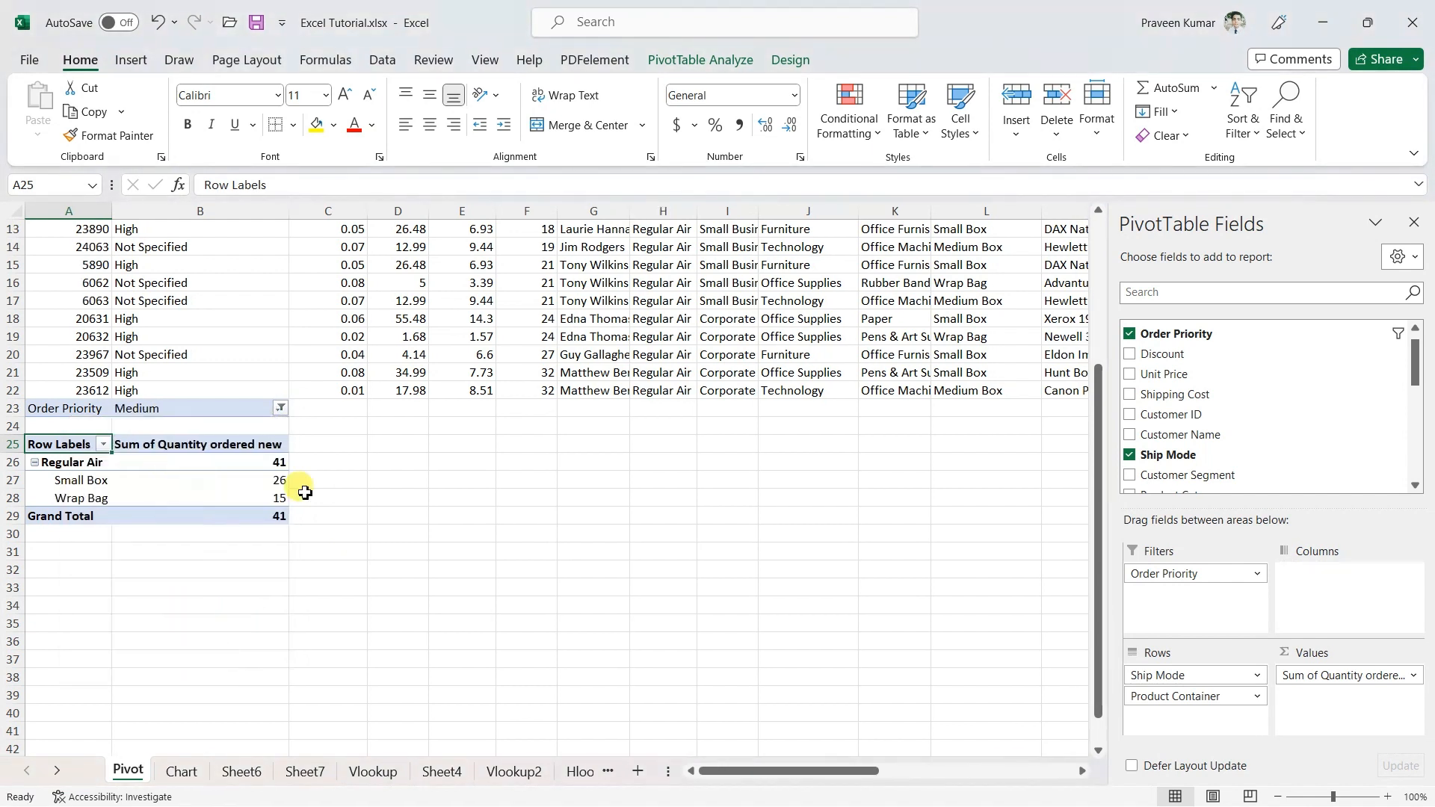
Reset the PivotTable's Order Priority filter to (All).
{"action": "left_click", "coordinate": [279, 410]}
{"action": "left_click", "coordinate": [97, 458]}
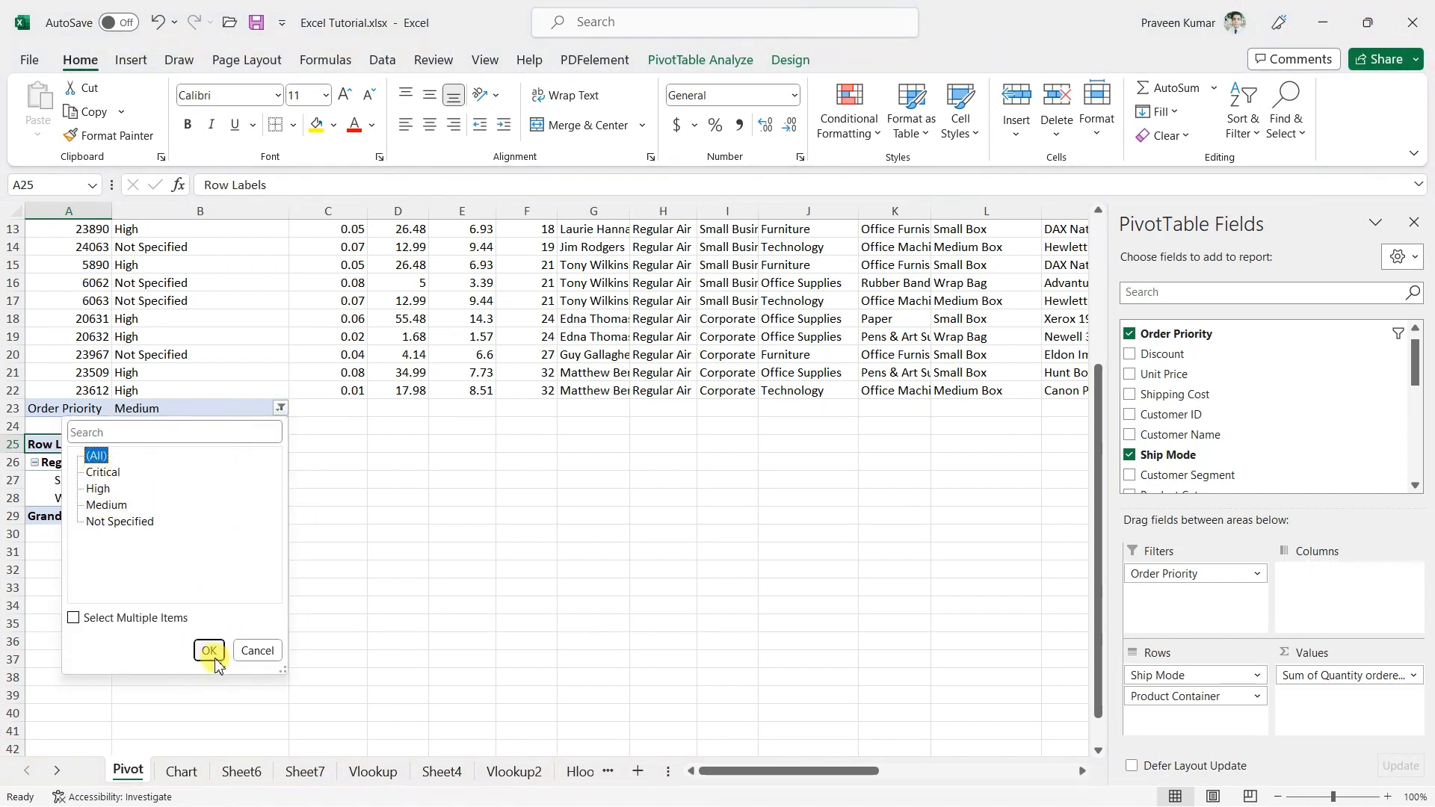
{"action": "left_click", "coordinate": [209, 650]}
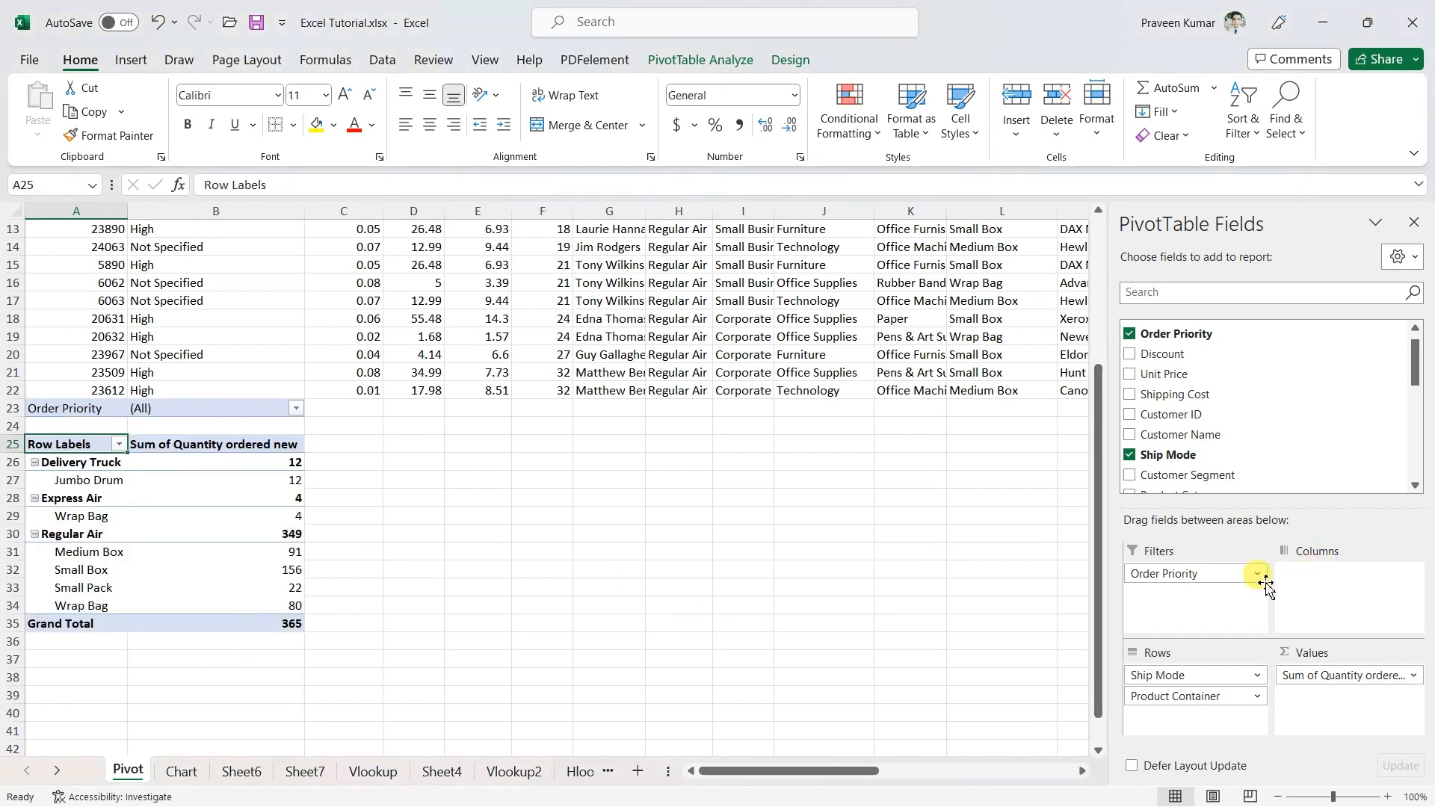
Compare the PivotTable with the source data above it and deselect it by selecting cell F27.
{"action": "scroll", "coordinate": [449, 441], "scroll_direction": "up", "scroll_amount": 4}
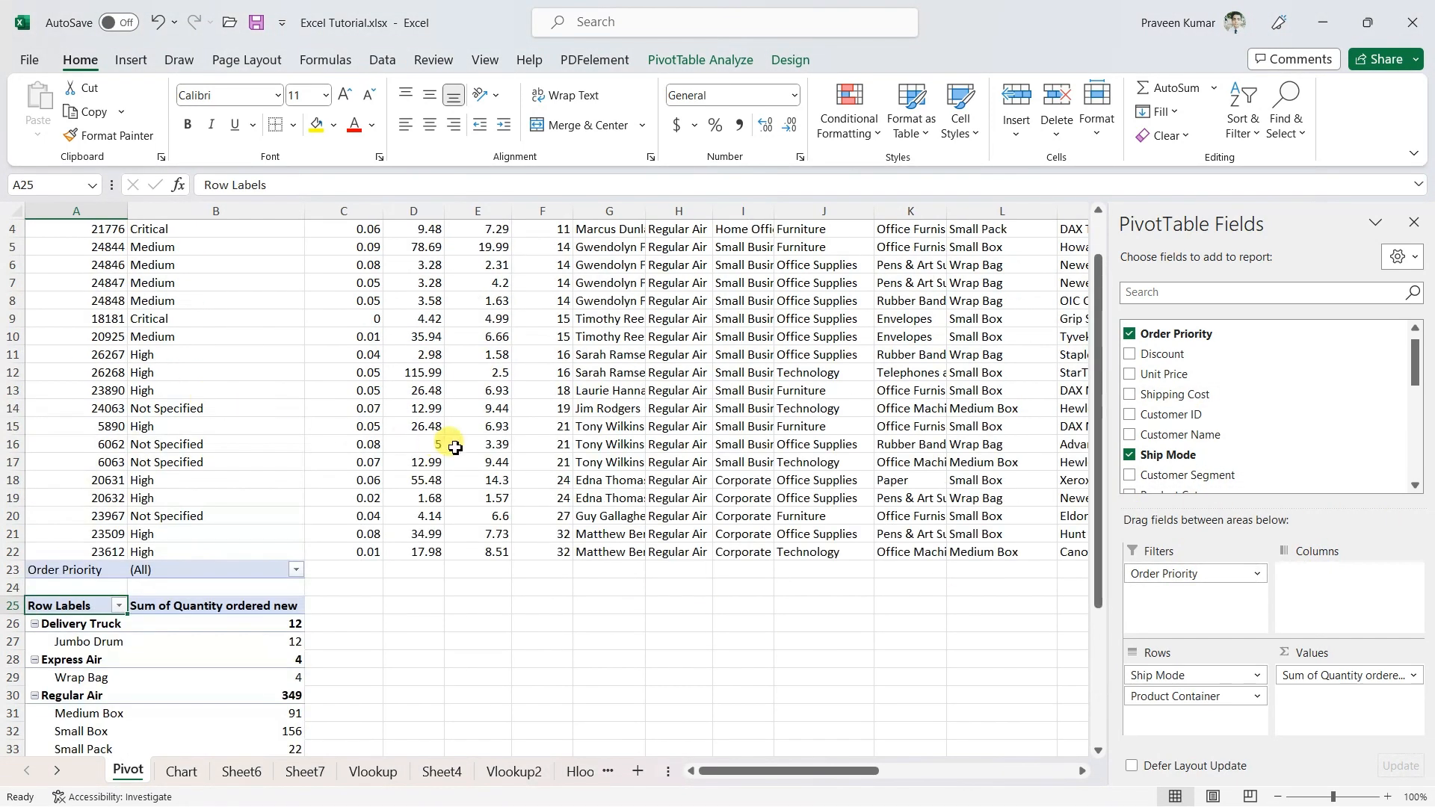
{"action": "scroll", "coordinate": [538, 509], "scroll_direction": "down", "scroll_amount": 3}
{"action": "scroll", "coordinate": [500, 497], "scroll_direction": "up", "scroll_amount": 3}
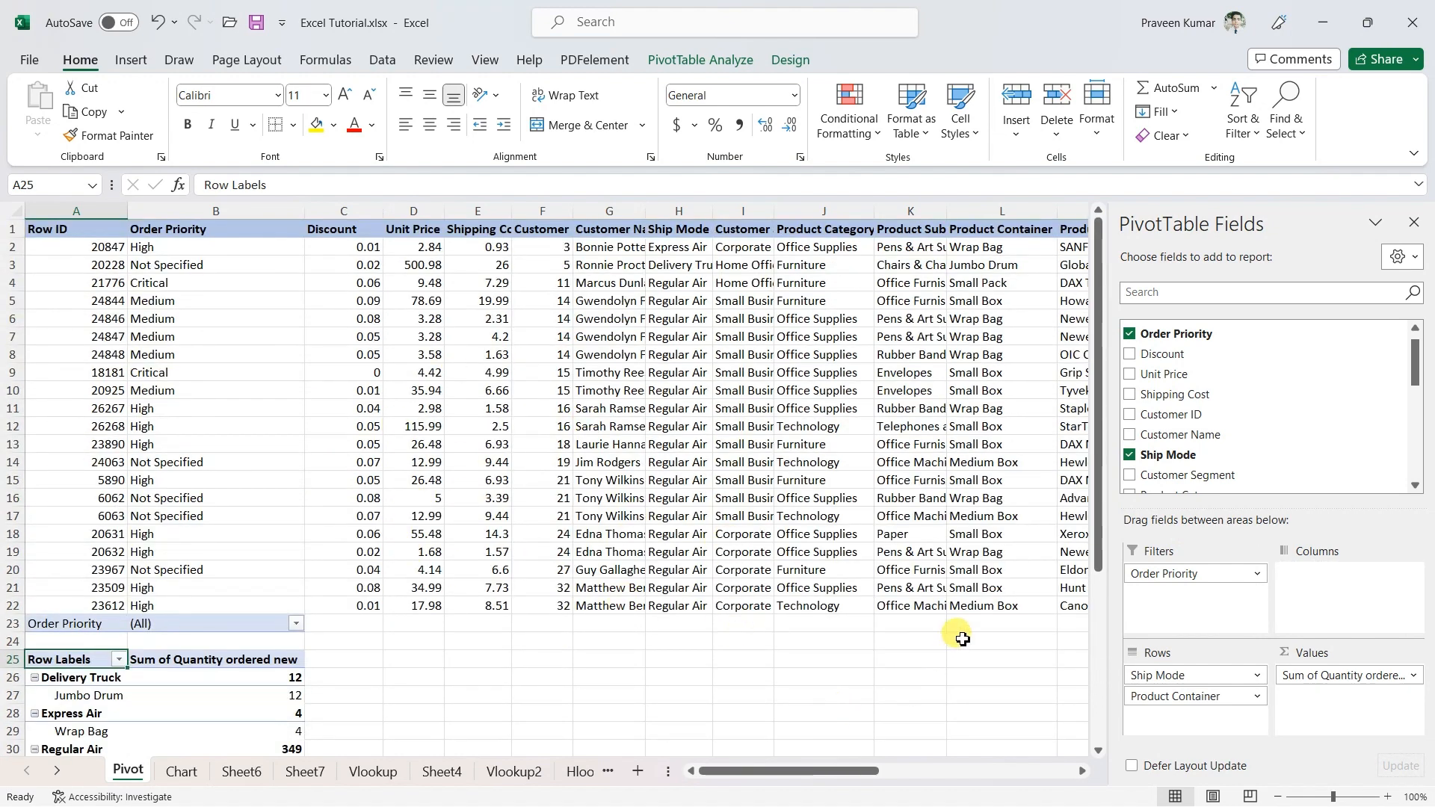
{"action": "left_click", "coordinate": [523, 692]}
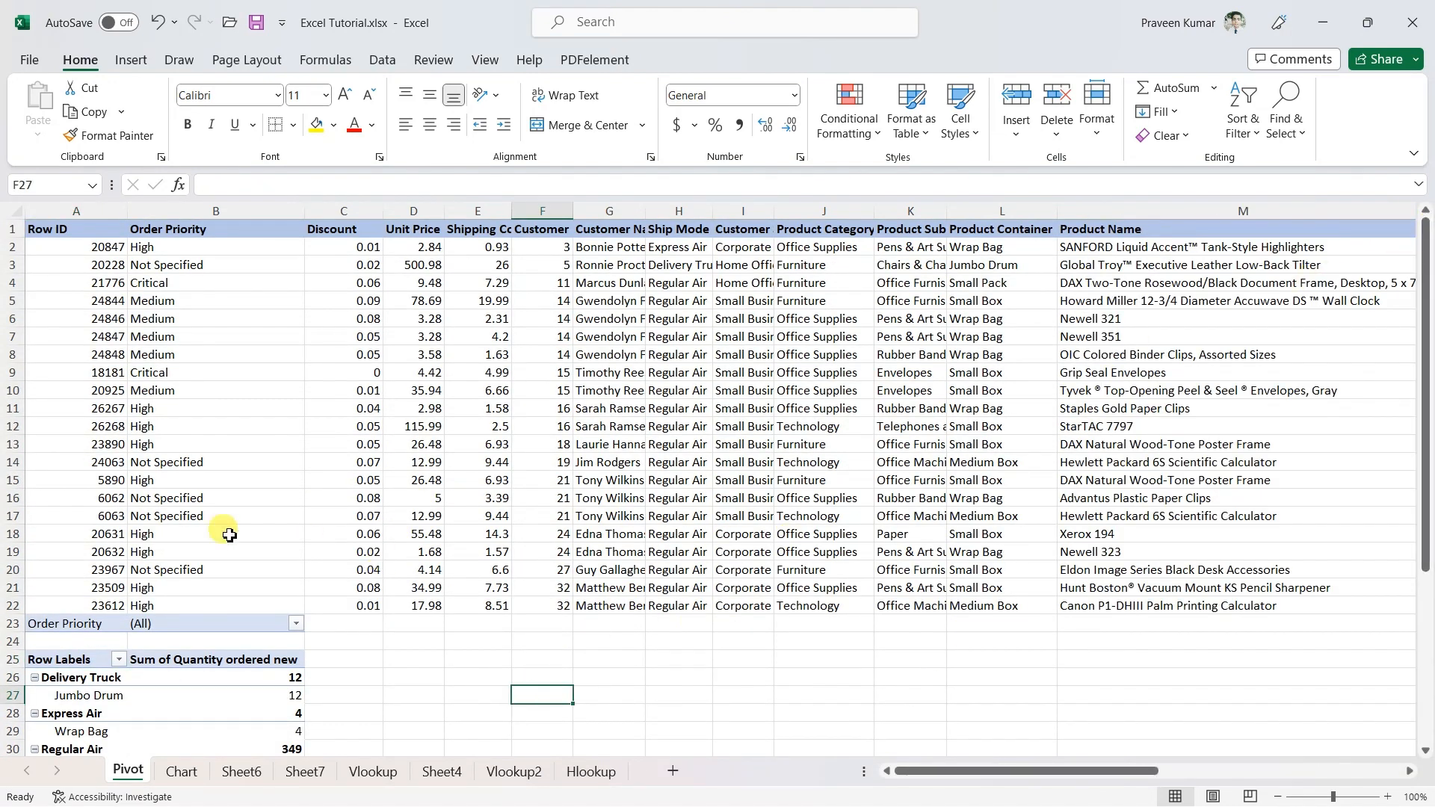
{"action": "scroll", "coordinate": [125, 513], "scroll_direction": "down", "scroll_amount": 3}
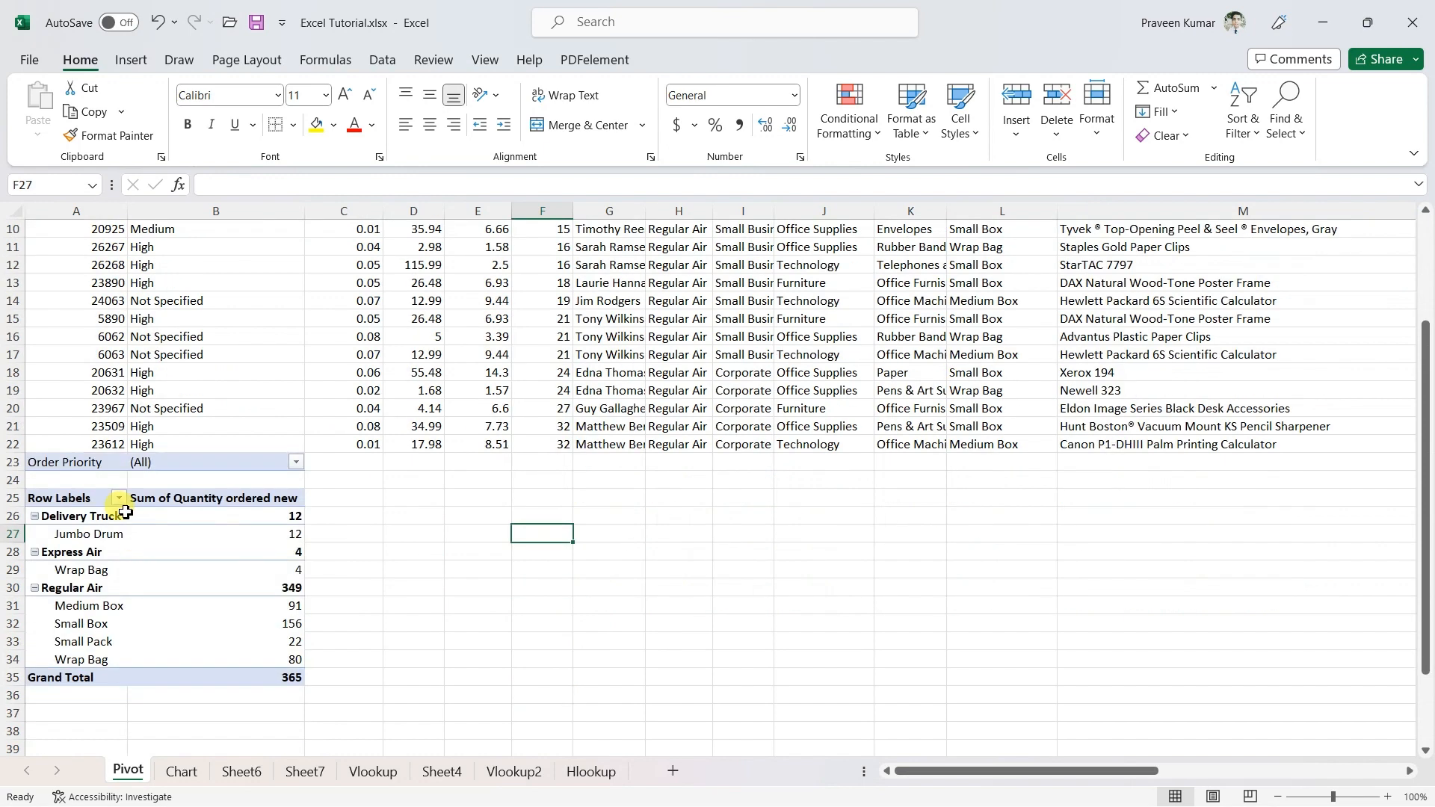
{"action": "scroll", "coordinate": [631, 511], "scroll_direction": "up", "scroll_amount": 3}
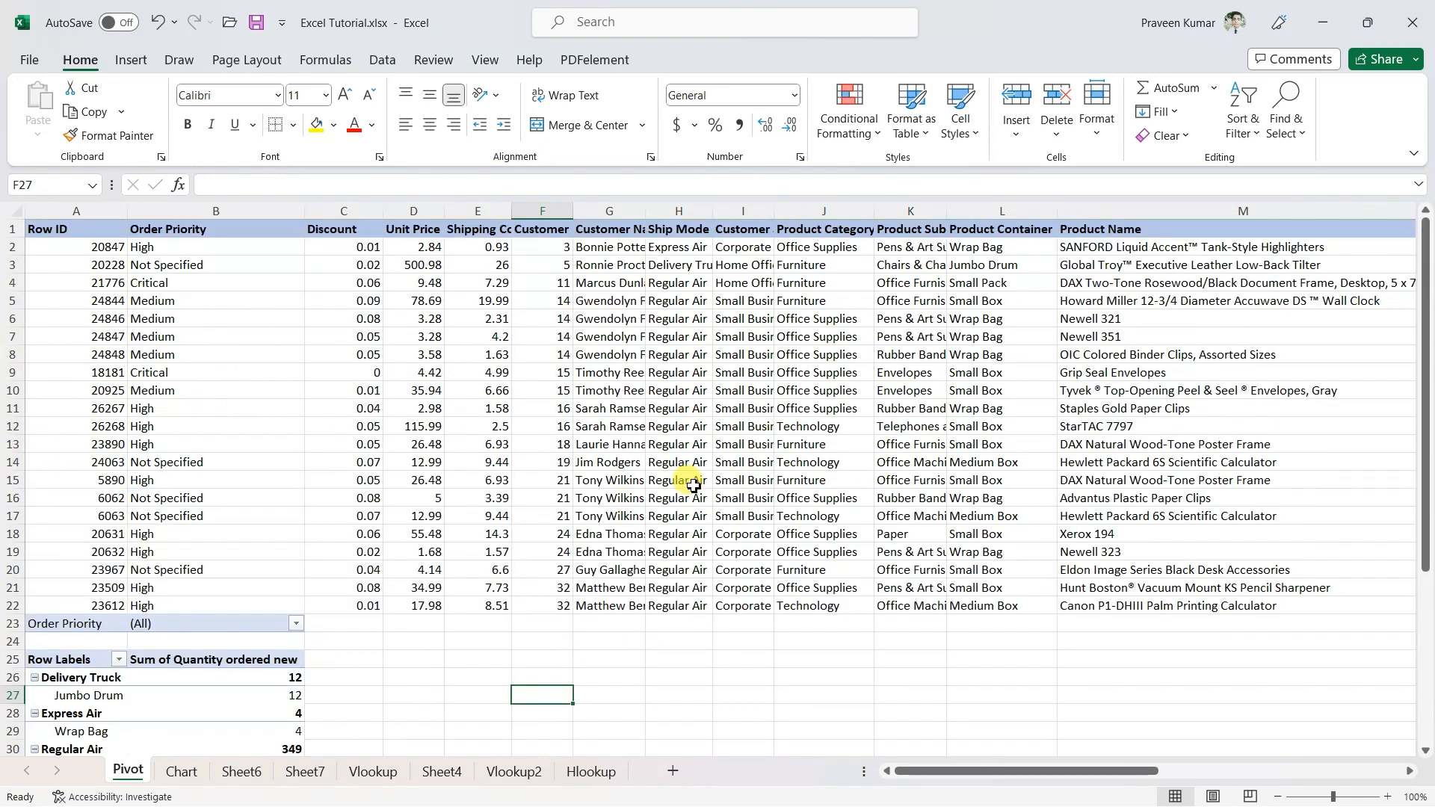
Copy the Delivery Truck entry from H3 into Ship Mode cells H4 through H8 of the source data.
{"action": "left_click", "coordinate": [173, 248]}
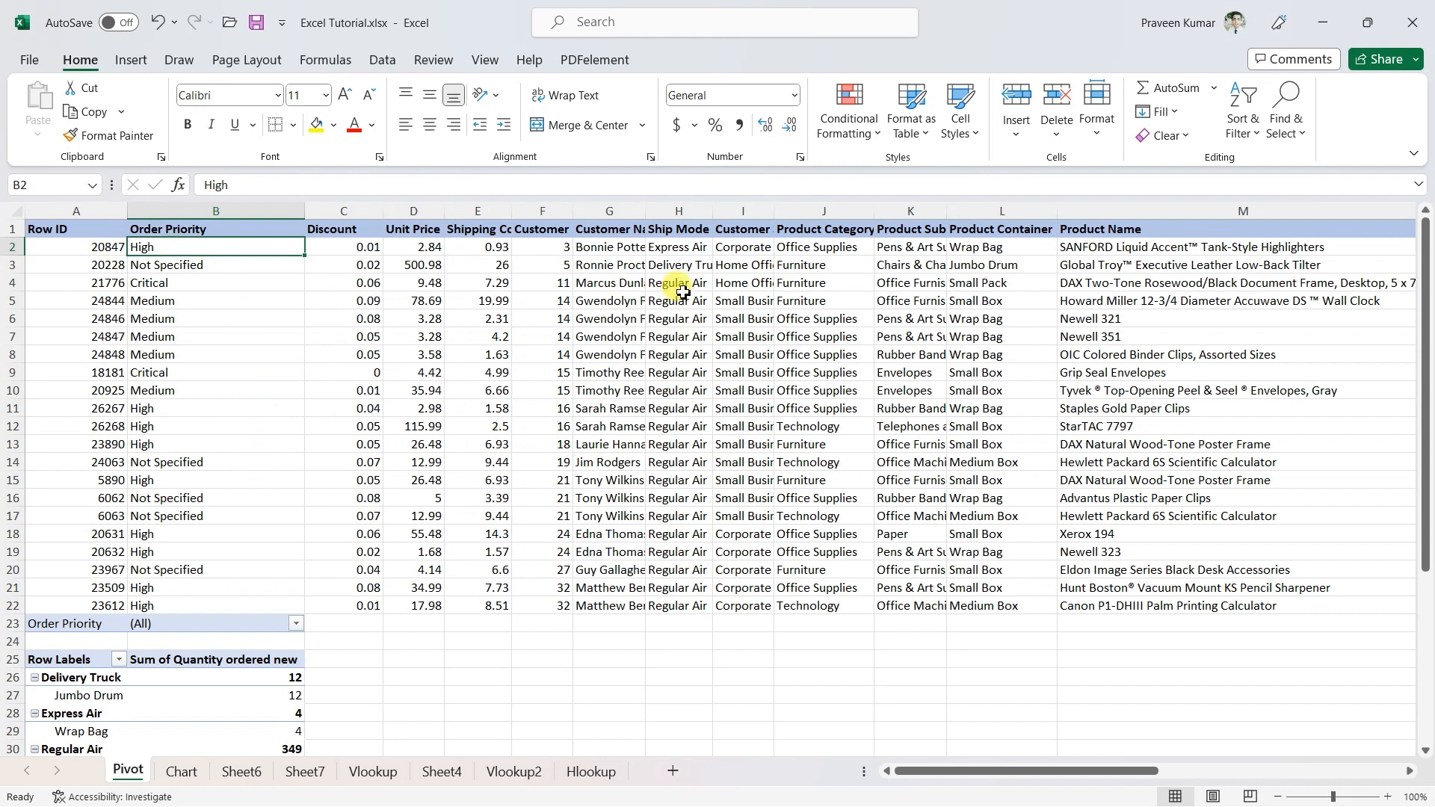
{"action": "left_click", "coordinate": [681, 269]}
{"action": "key", "text": "ctrl+c"}
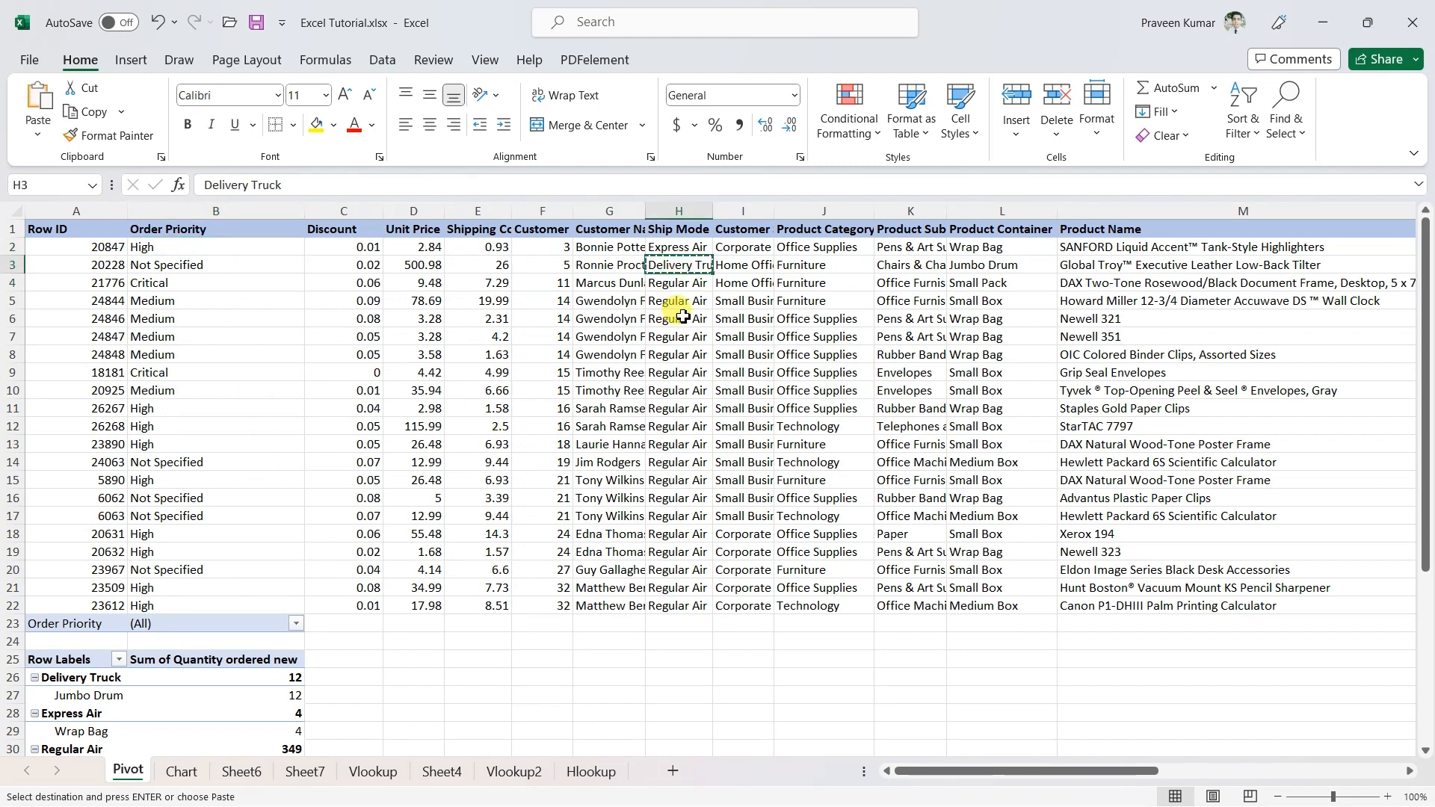
{"action": "left_click", "coordinate": [682, 284]}
{"action": "key", "text": "ctrl+v"}
{"action": "left_click", "coordinate": [681, 302]}
{"action": "key", "text": "ctrl+v"}
{"action": "left_click", "coordinate": [684, 320]}
{"action": "key", "text": "ctrl+v"}
{"action": "left_click", "coordinate": [682, 356]}
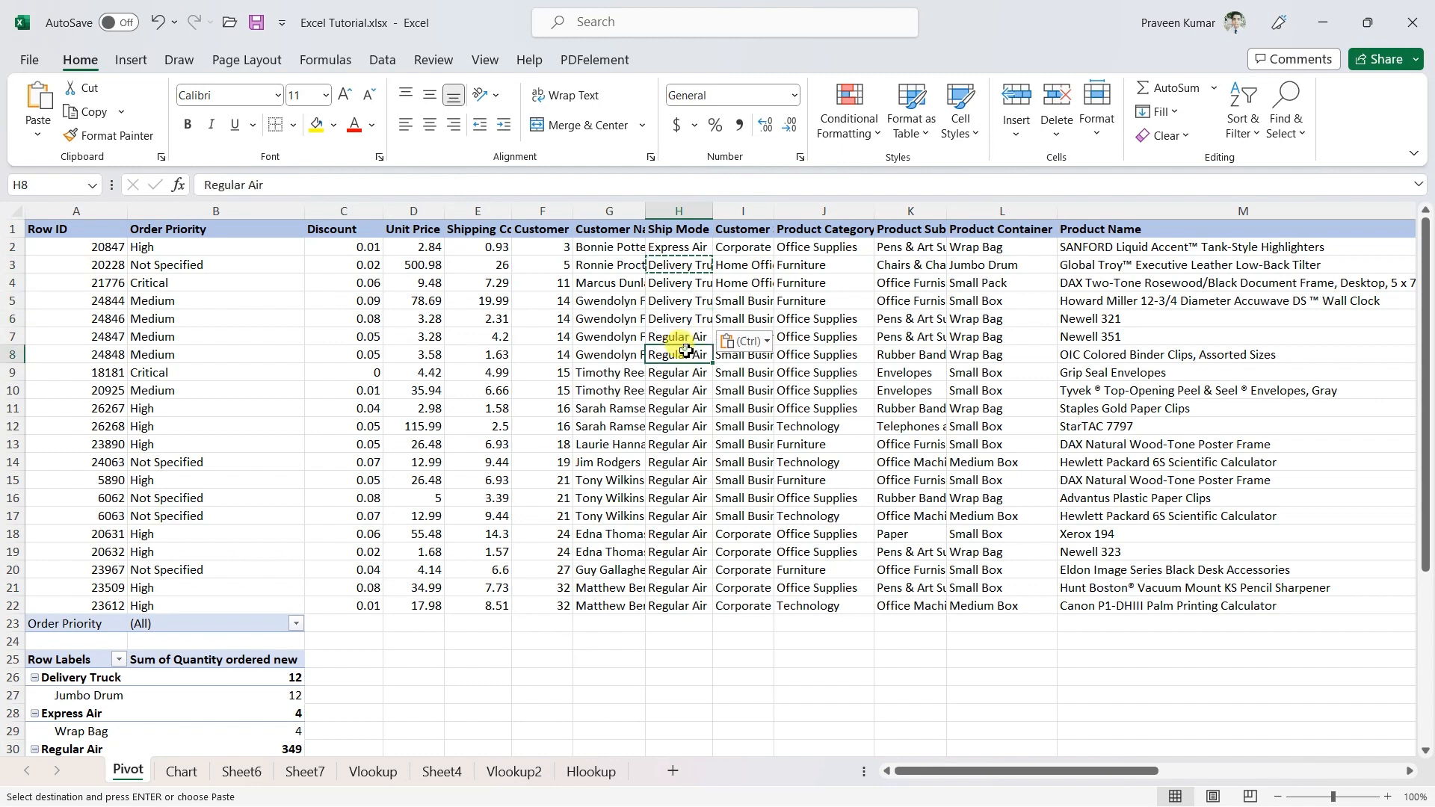
{"action": "key", "text": "ctrl+v"}
{"action": "left_click", "coordinate": [682, 338]}
{"action": "key", "text": "ctrl+v"}
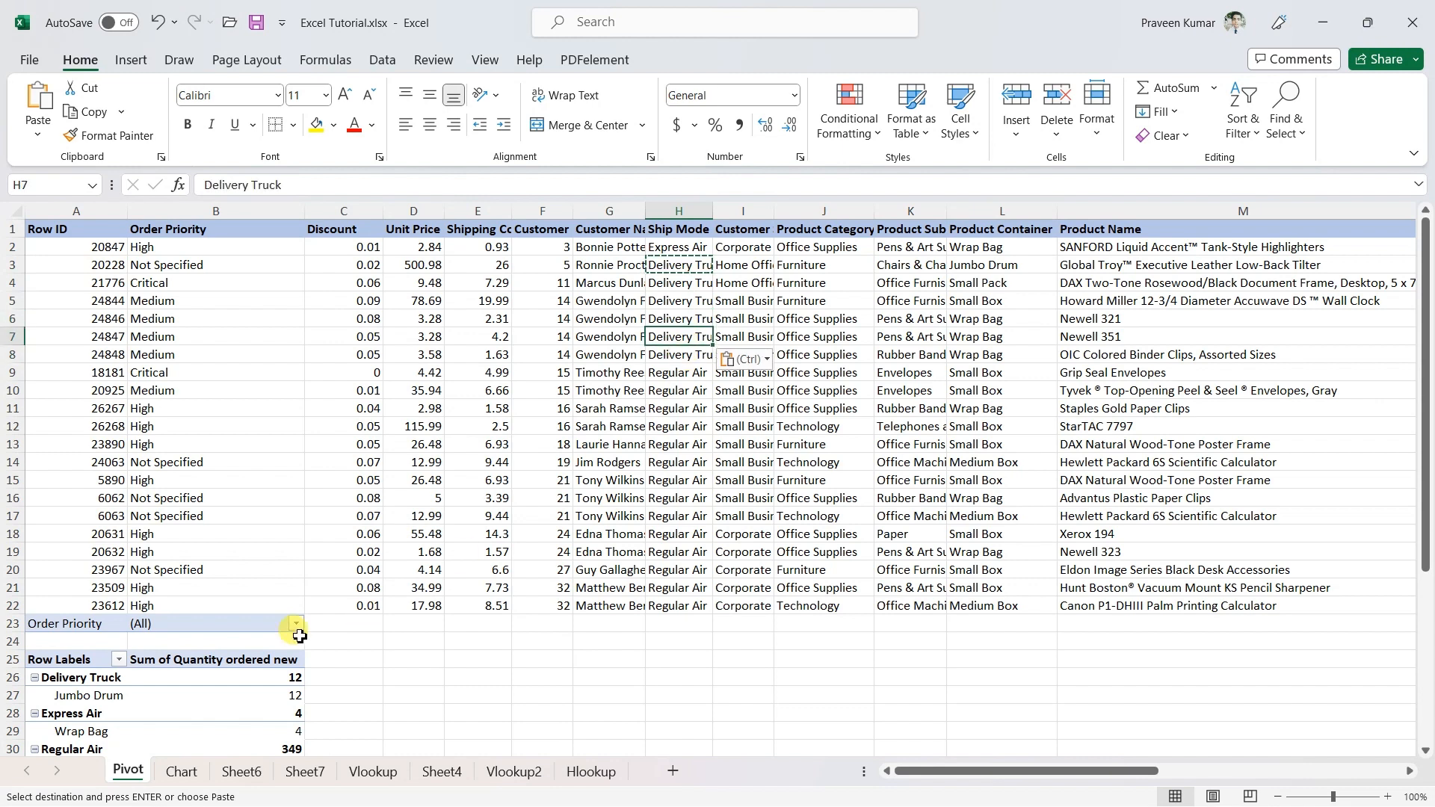
Refresh the PivotTable so it picks up the edited Ship Mode entries in the source data.
{"action": "scroll", "coordinate": [292, 631], "scroll_direction": "down", "scroll_amount": 2}
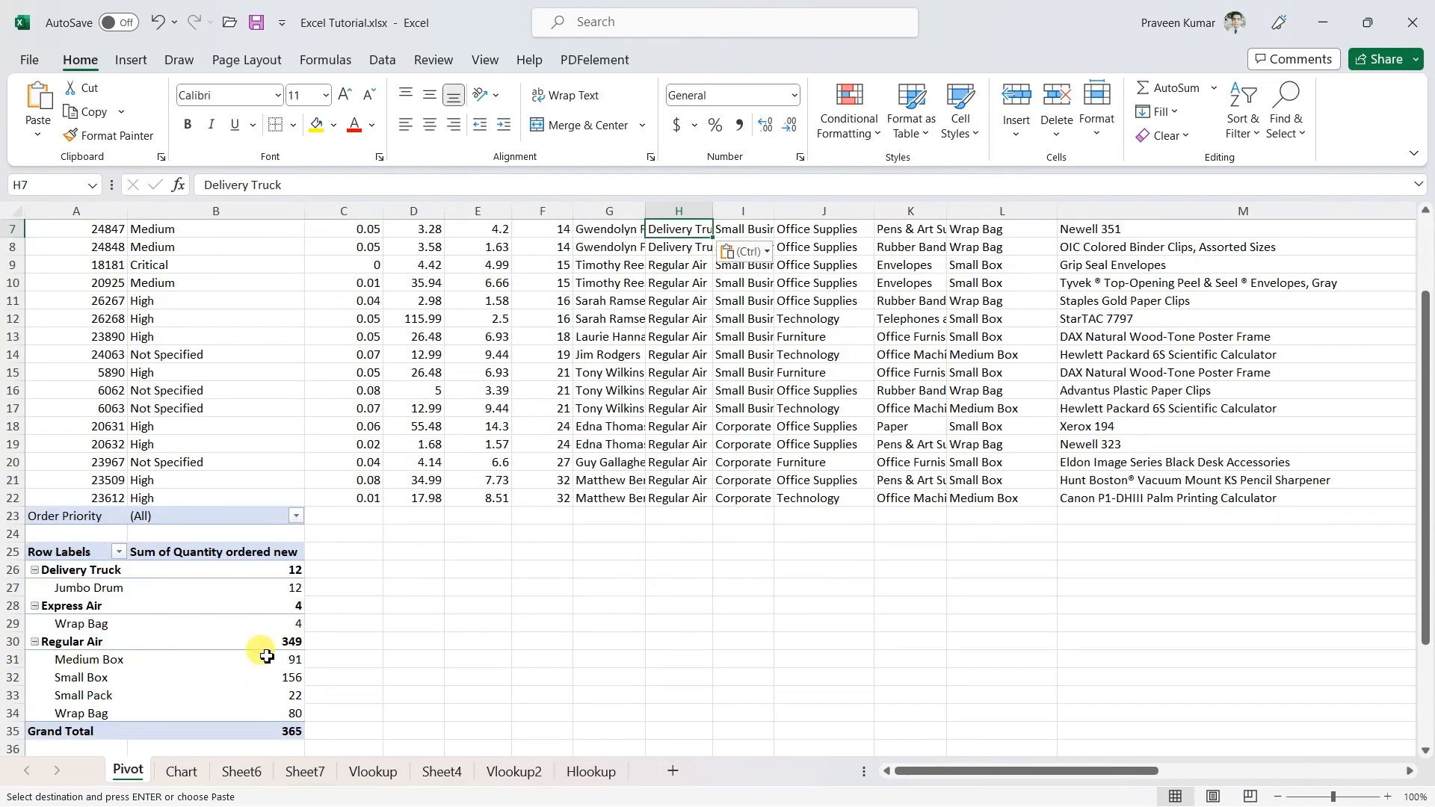
{"action": "scroll", "coordinate": [254, 674], "scroll_direction": "up", "scroll_amount": 1}
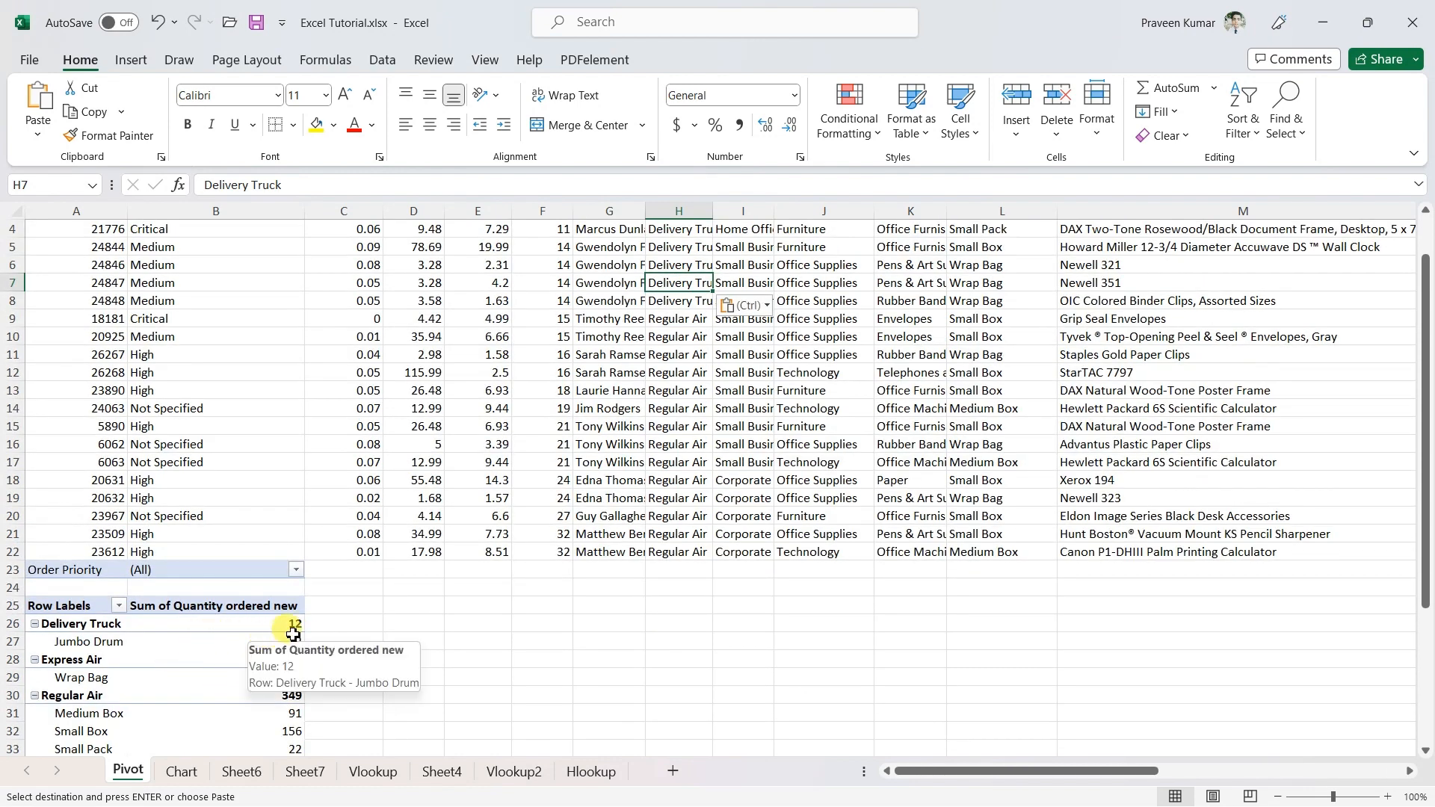
{"action": "scroll", "coordinate": [580, 580], "scroll_direction": "up", "scroll_amount": 1}
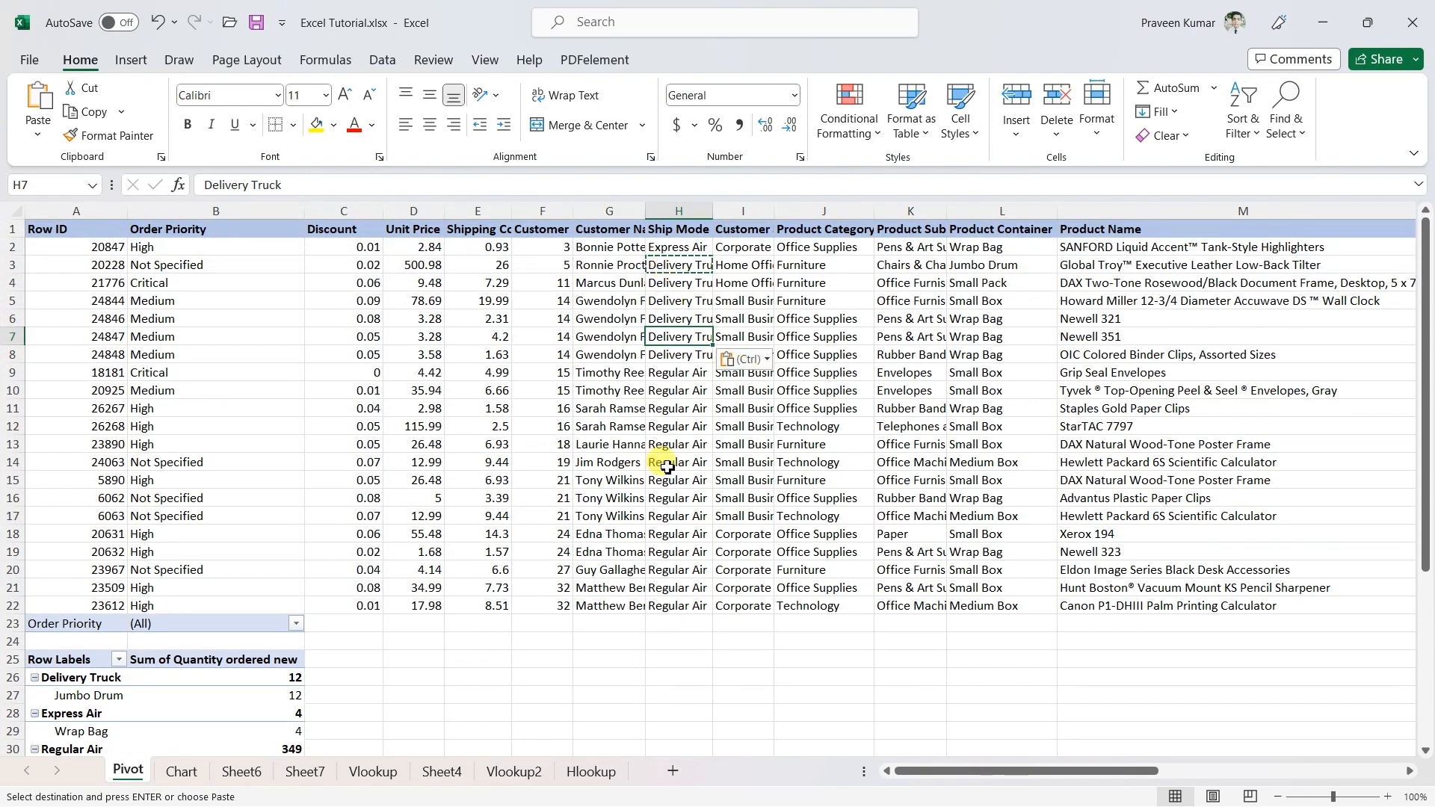
{"action": "scroll", "coordinate": [225, 699], "scroll_direction": "down", "scroll_amount": 3}
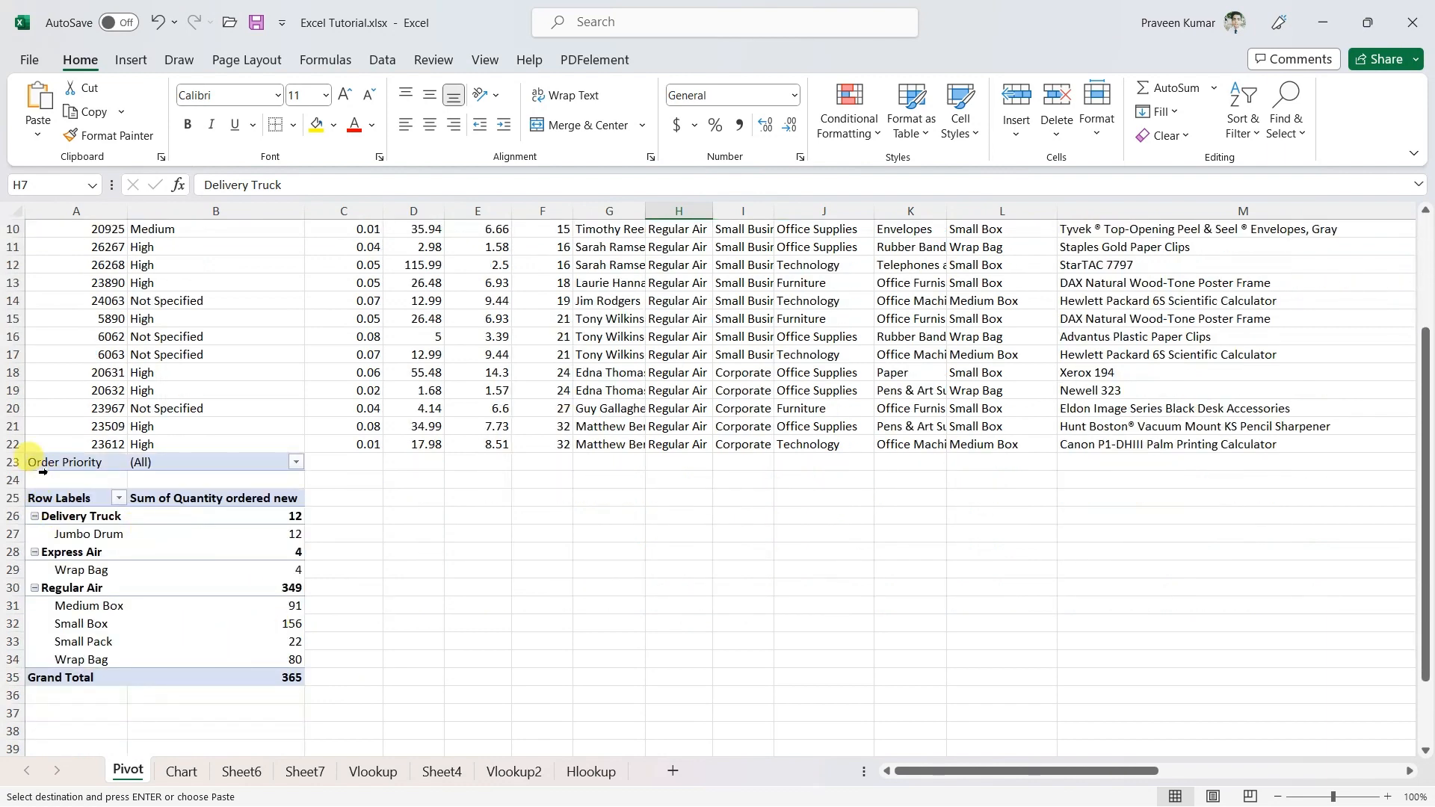
{"action": "scroll", "coordinate": [42, 465], "scroll_direction": "up", "scroll_amount": 3}
{"action": "right_click", "coordinate": [105, 641]}
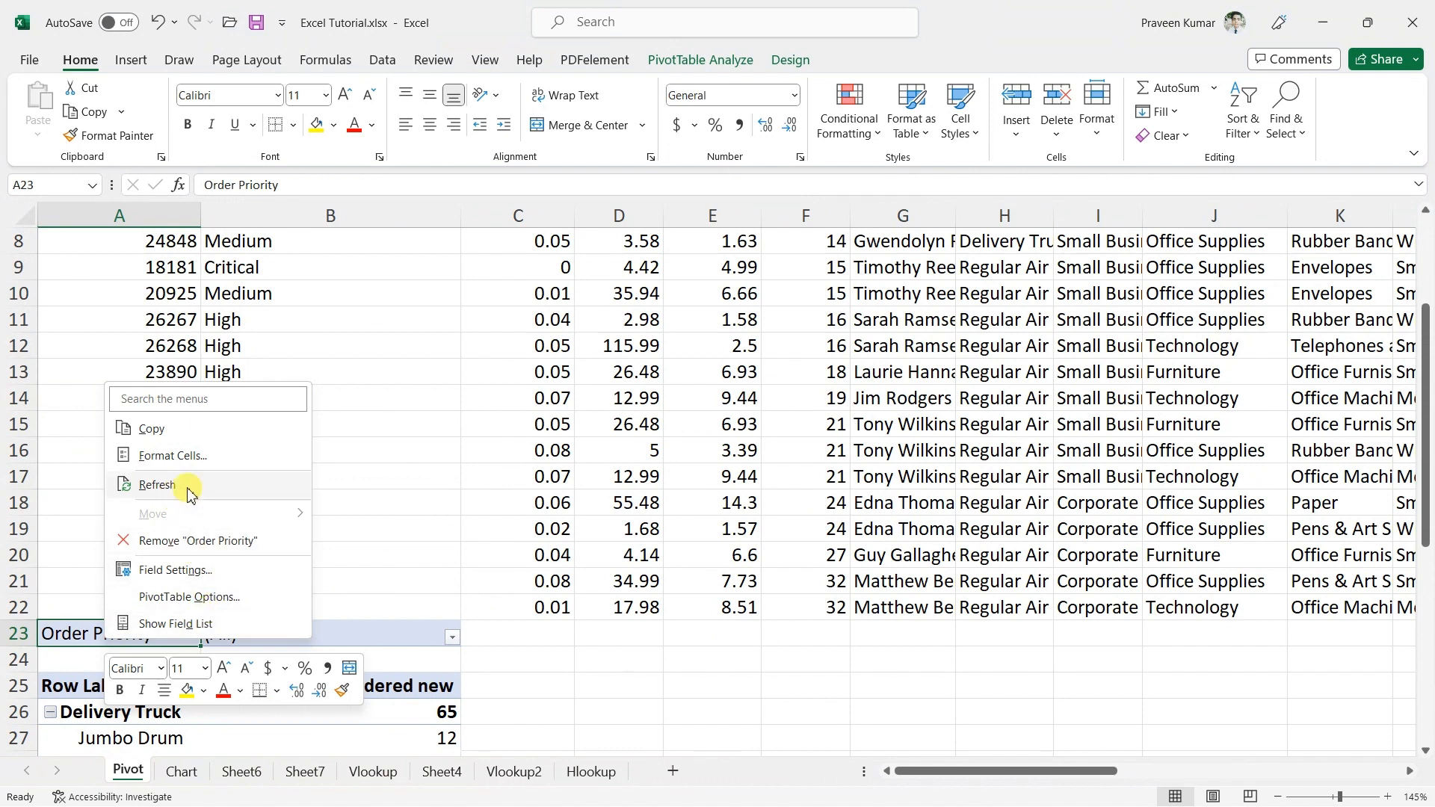
{"action": "scroll", "coordinate": [590, 621], "scroll_direction": "down", "scroll_amount": 4}
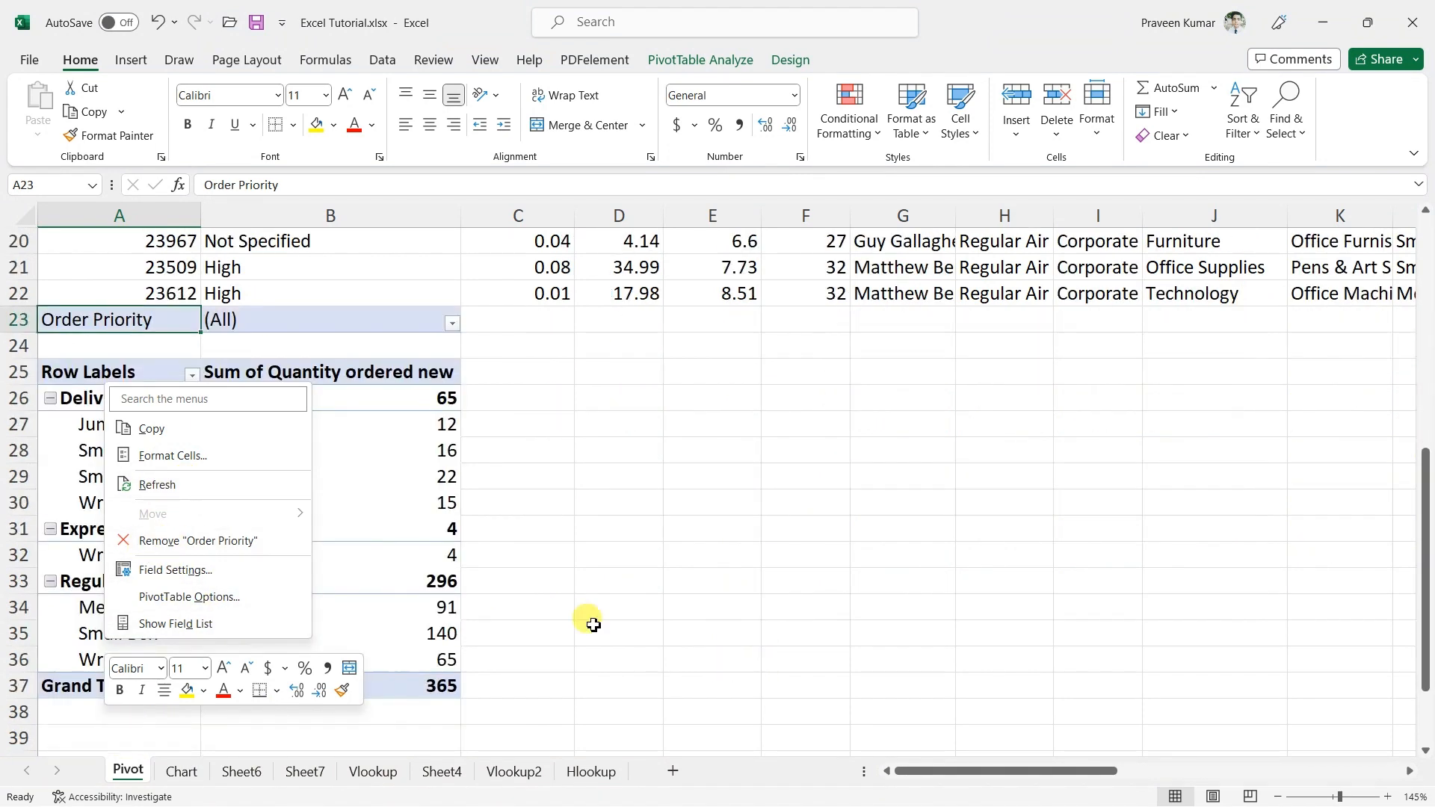
{"action": "left_click", "coordinate": [528, 554]}
Compare the refreshed PivotTable totals per Ship Mode with the source data rows above it.
{"action": "left_click_drag", "start_coordinate": [529, 321], "coordinate": [67, 727]}
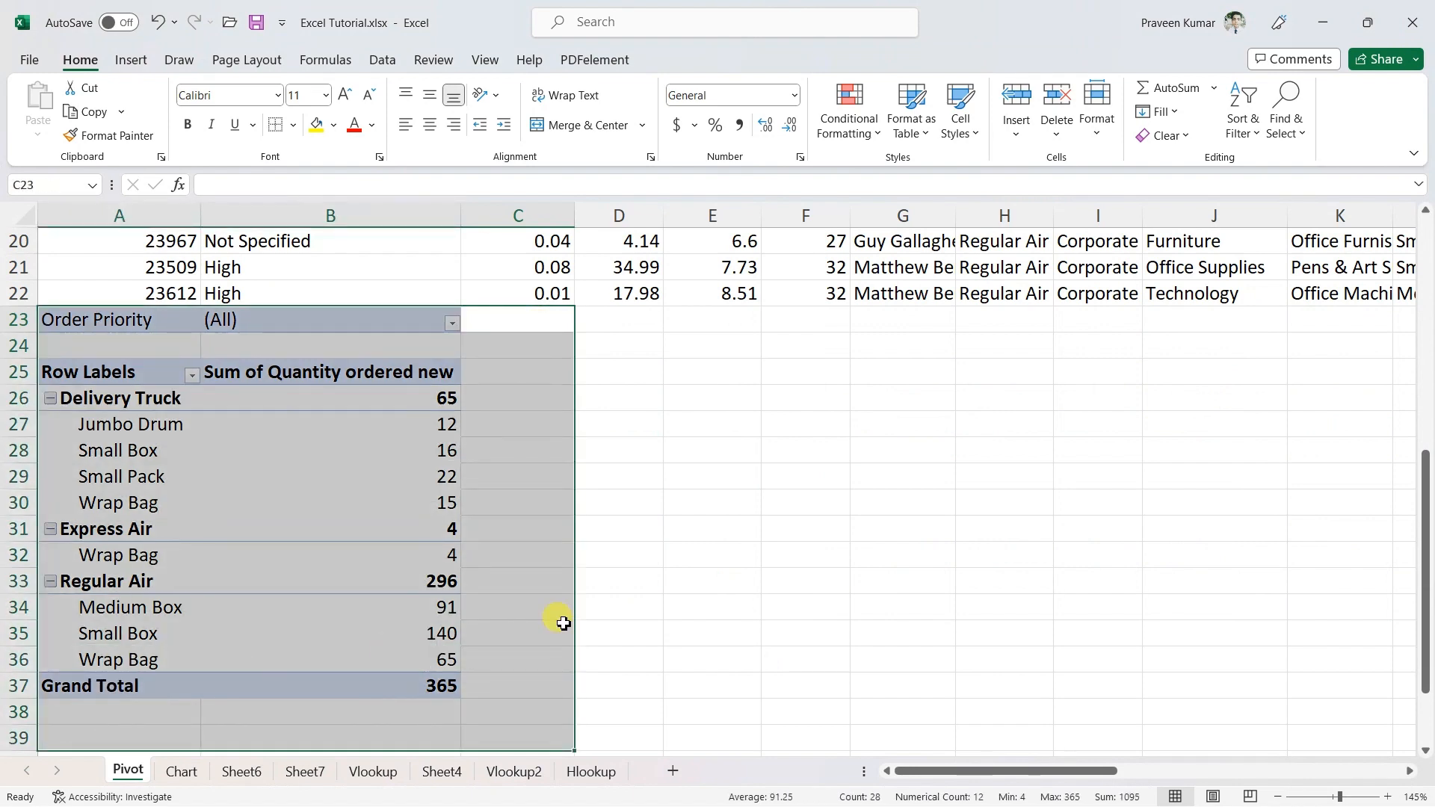
{"action": "left_click", "coordinate": [658, 610]}
{"action": "scroll", "coordinate": [695, 585], "scroll_direction": "up", "scroll_amount": 6}
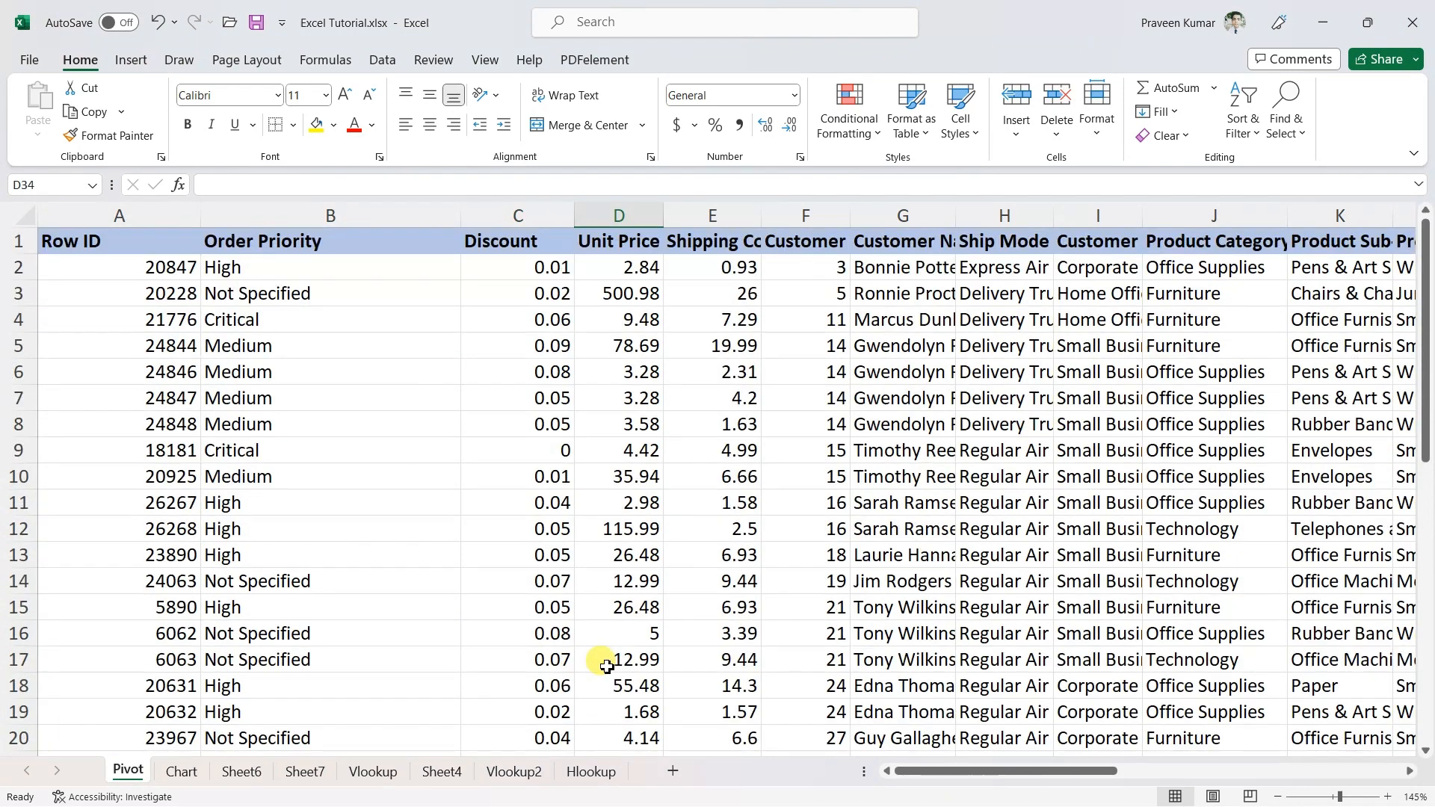
{"action": "scroll", "coordinate": [603, 660], "scroll_direction": "down", "scroll_amount": 4}
{"action": "scroll", "coordinate": [622, 625], "scroll_direction": "down", "scroll_amount": 3}
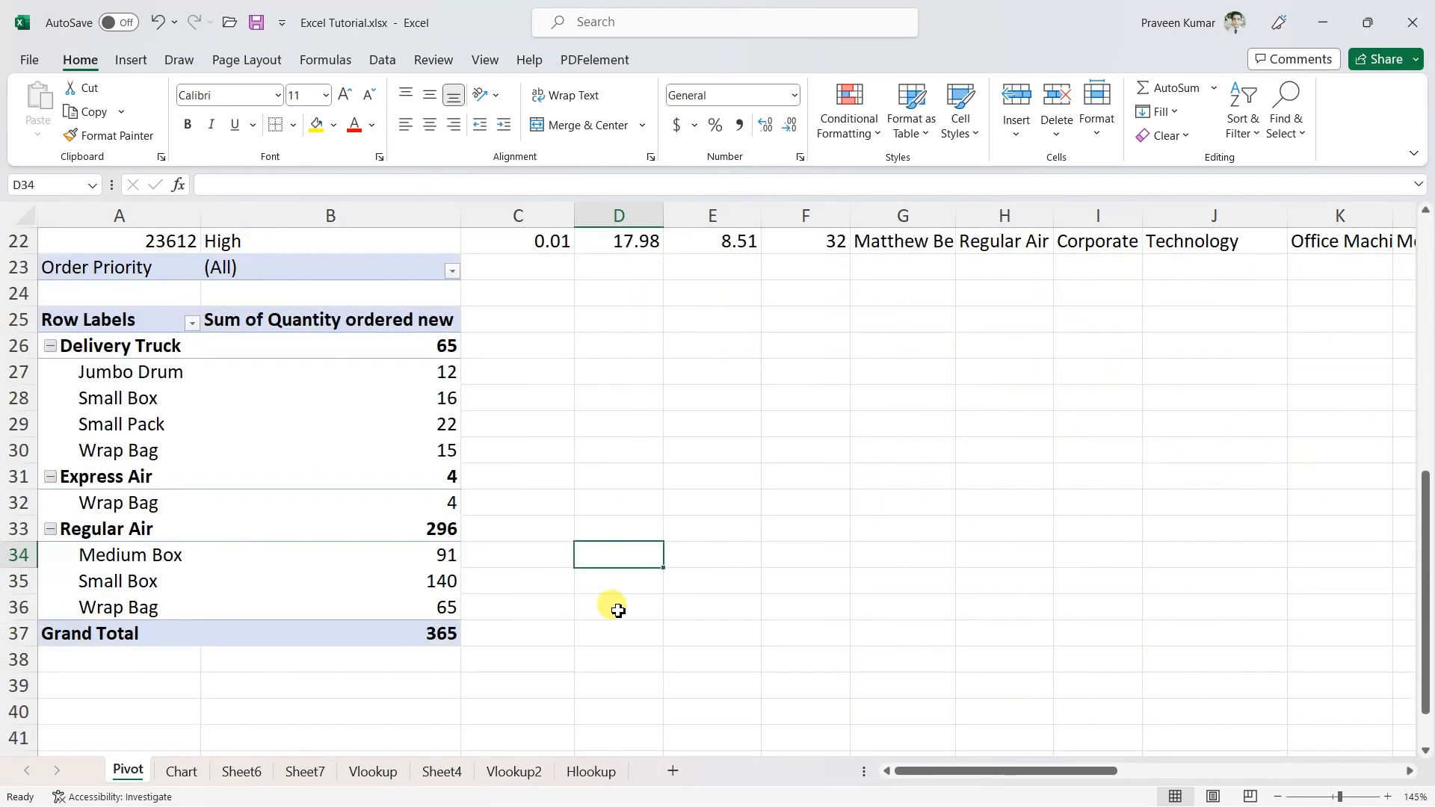
{"action": "scroll", "coordinate": [639, 652], "scroll_direction": "up", "scroll_amount": 7}
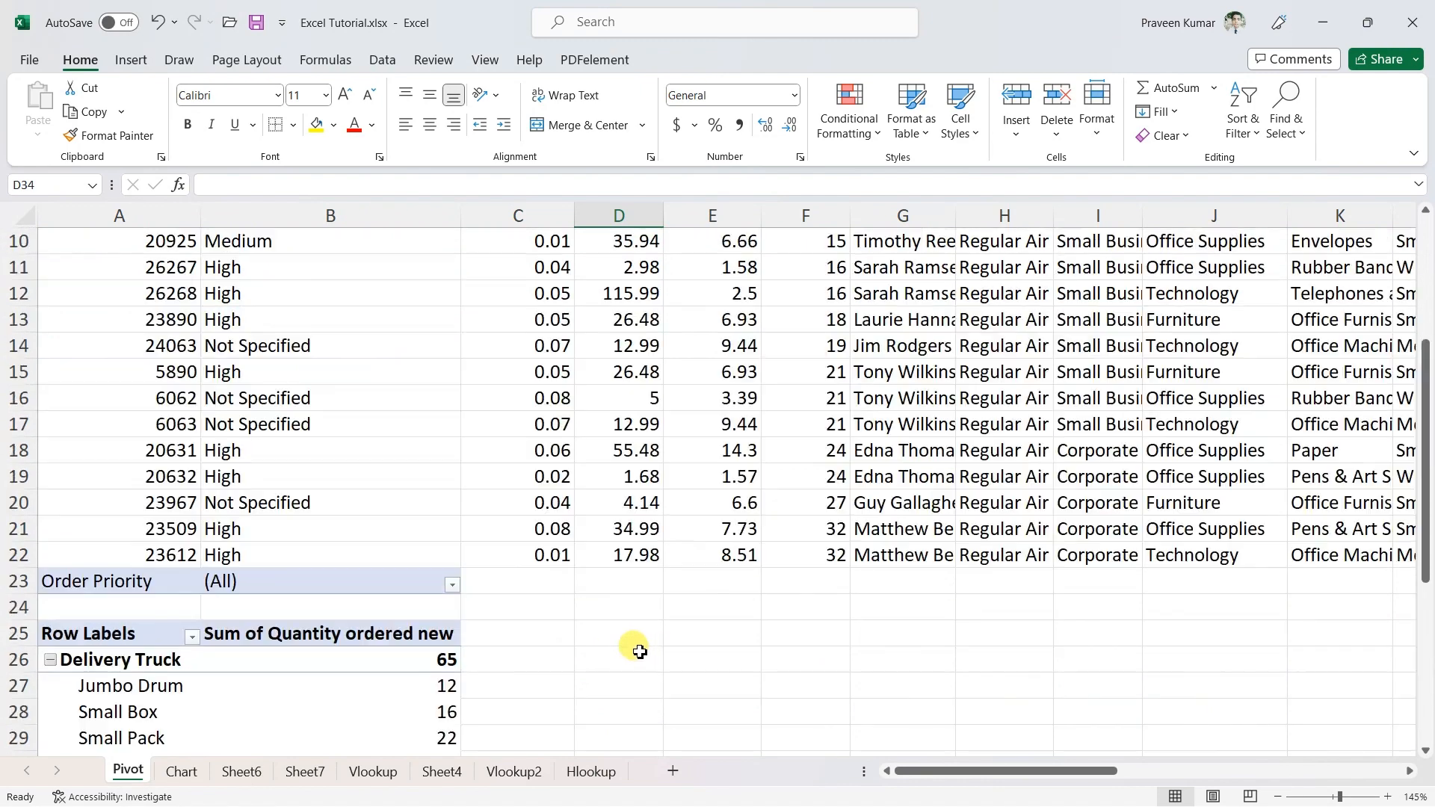
{"action": "scroll", "coordinate": [705, 644], "scroll_direction": "down", "scroll_amount": 6}
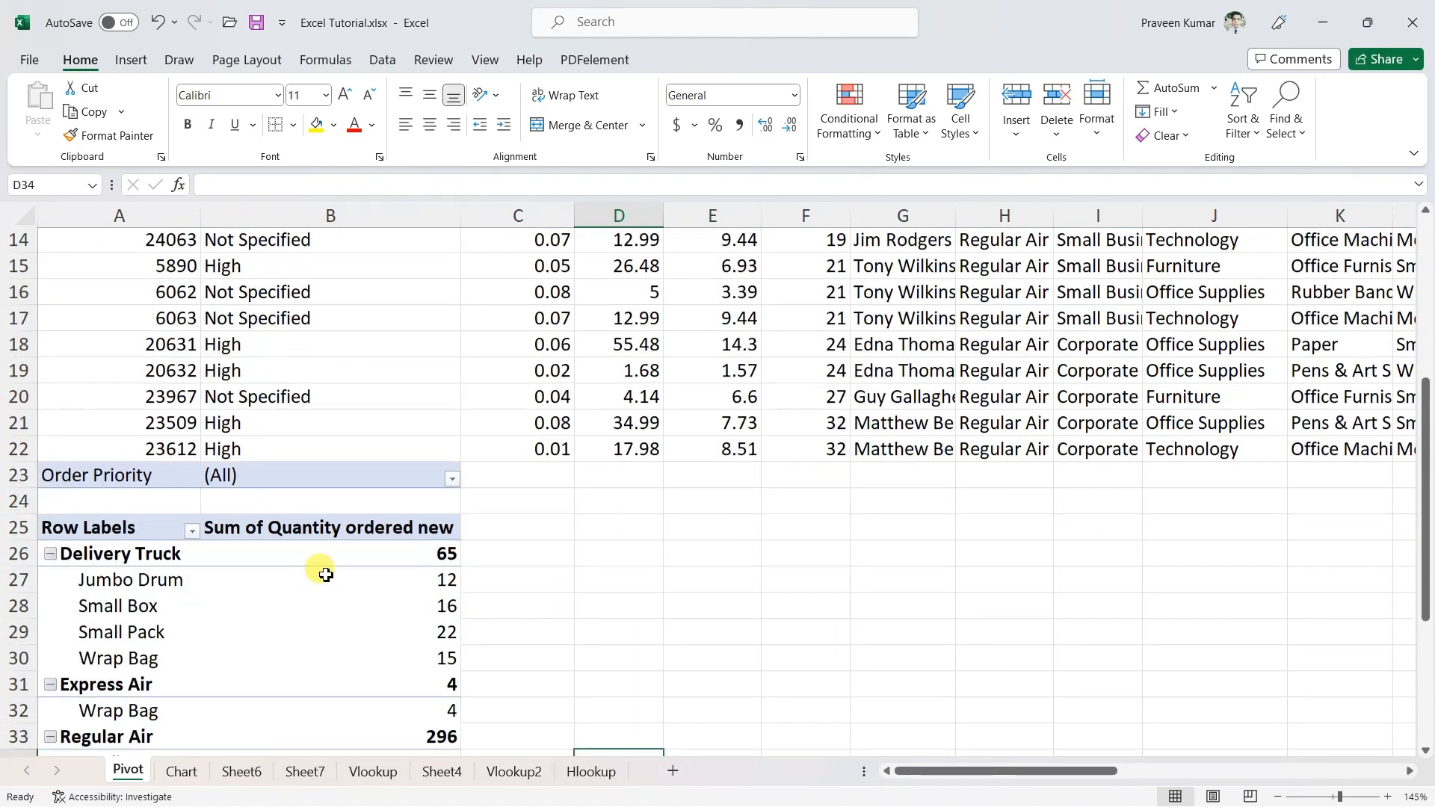
{"action": "scroll", "coordinate": [612, 596], "scroll_direction": "up", "scroll_amount": 6}
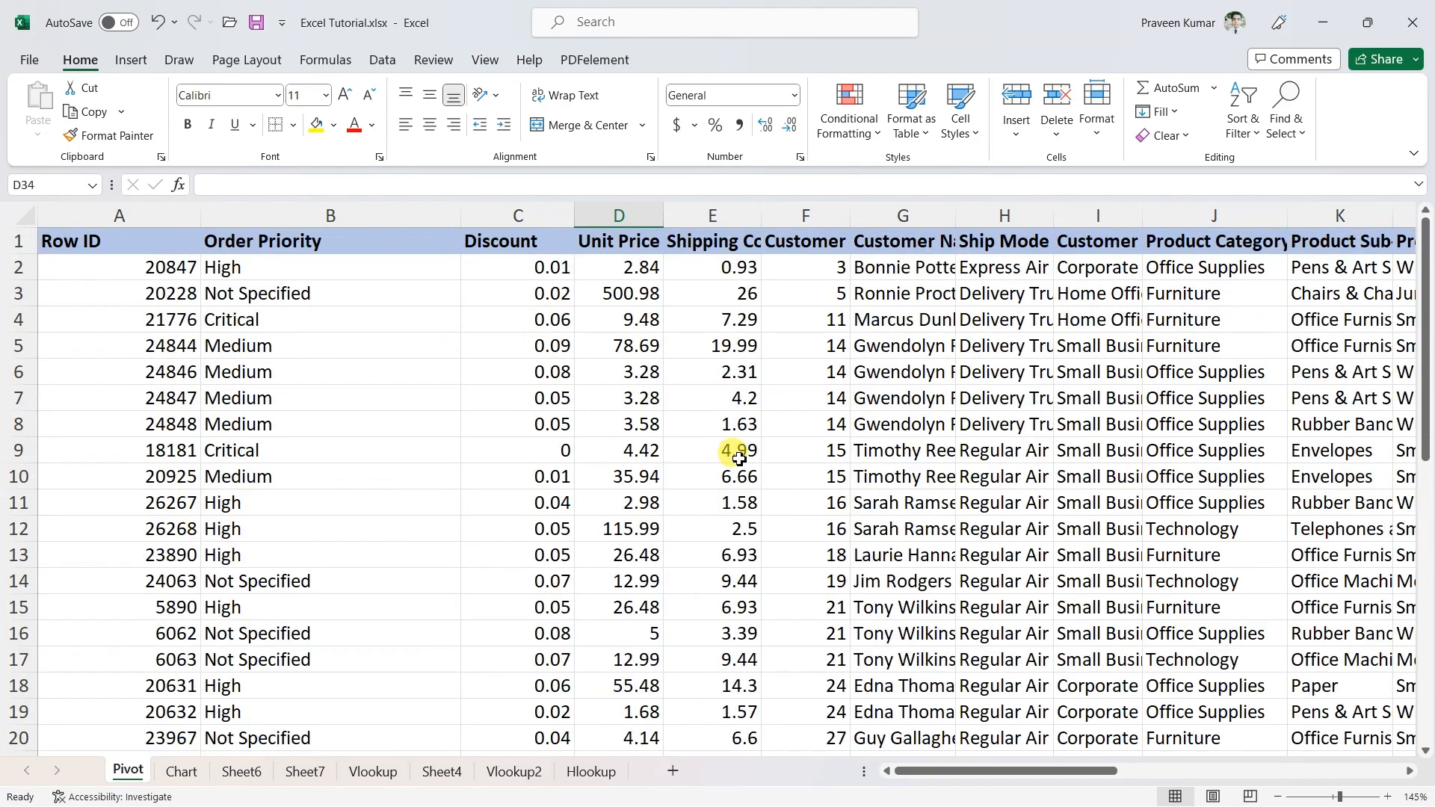
{"action": "scroll", "coordinate": [738, 458], "scroll_direction": "down", "scroll_amount": 3}
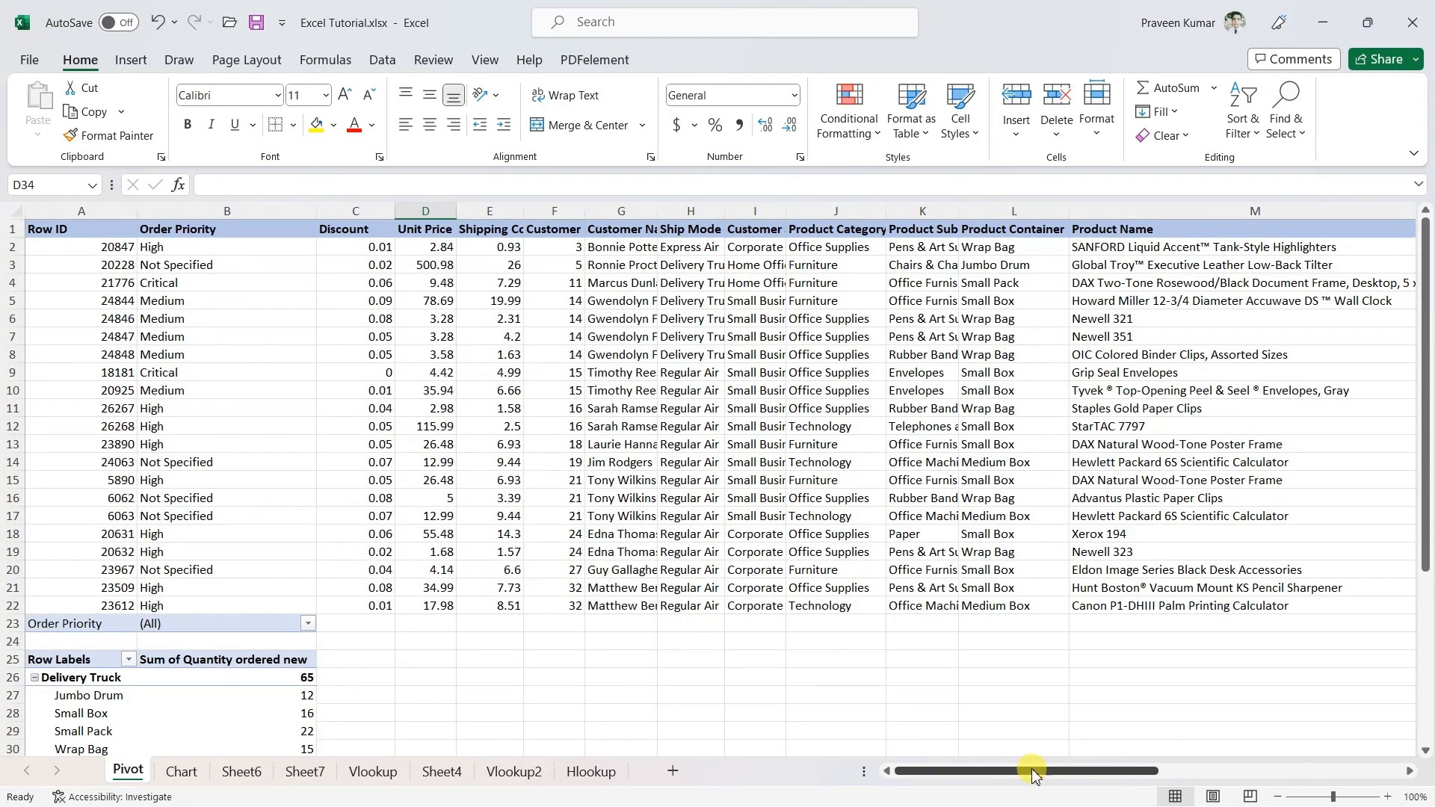
{"action": "left_click_drag", "start_coordinate": [1034, 775], "coordinate": [282, 294]}
{"action": "left_click", "coordinate": [78, 238]}
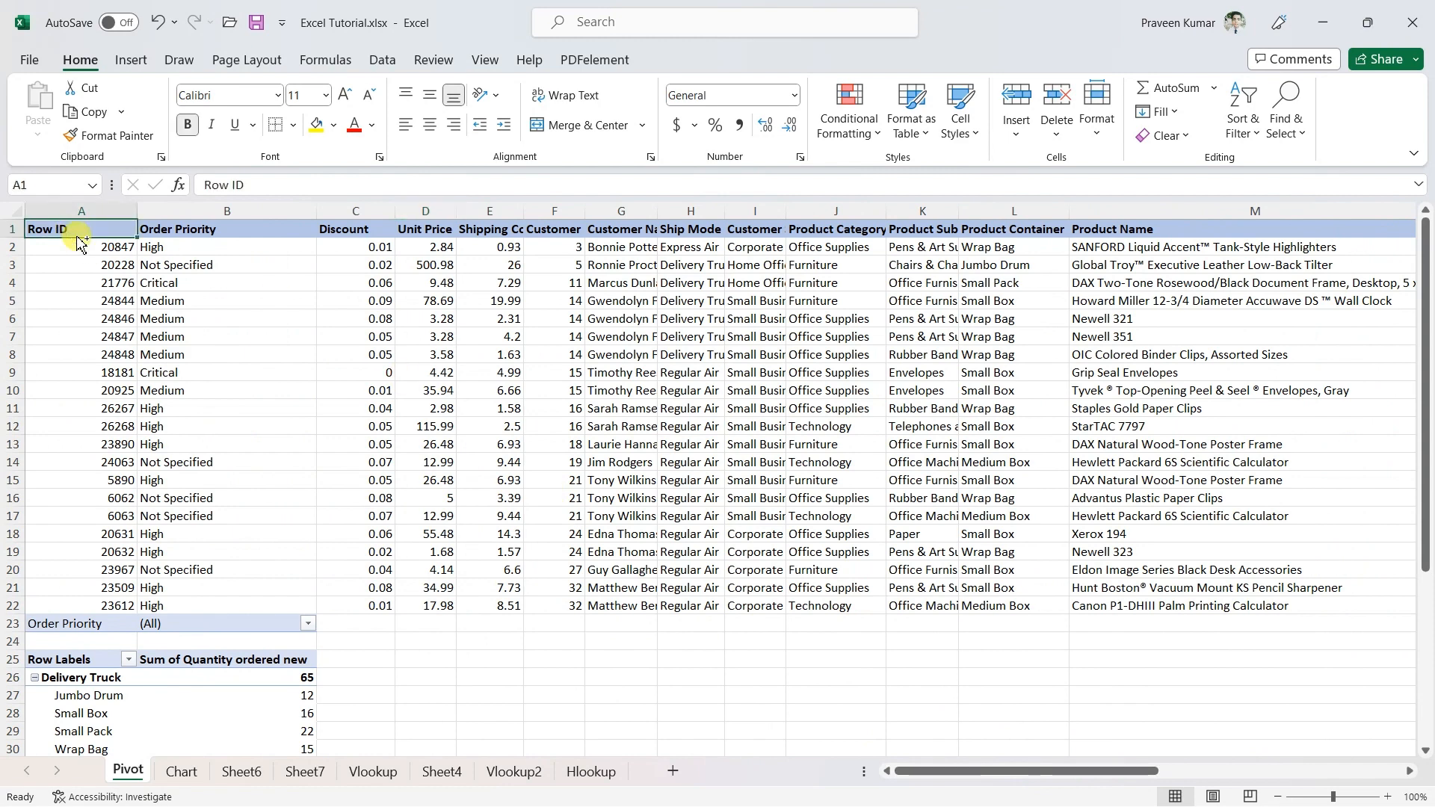
{"action": "key", "text": "ctrl+shift+Down"}
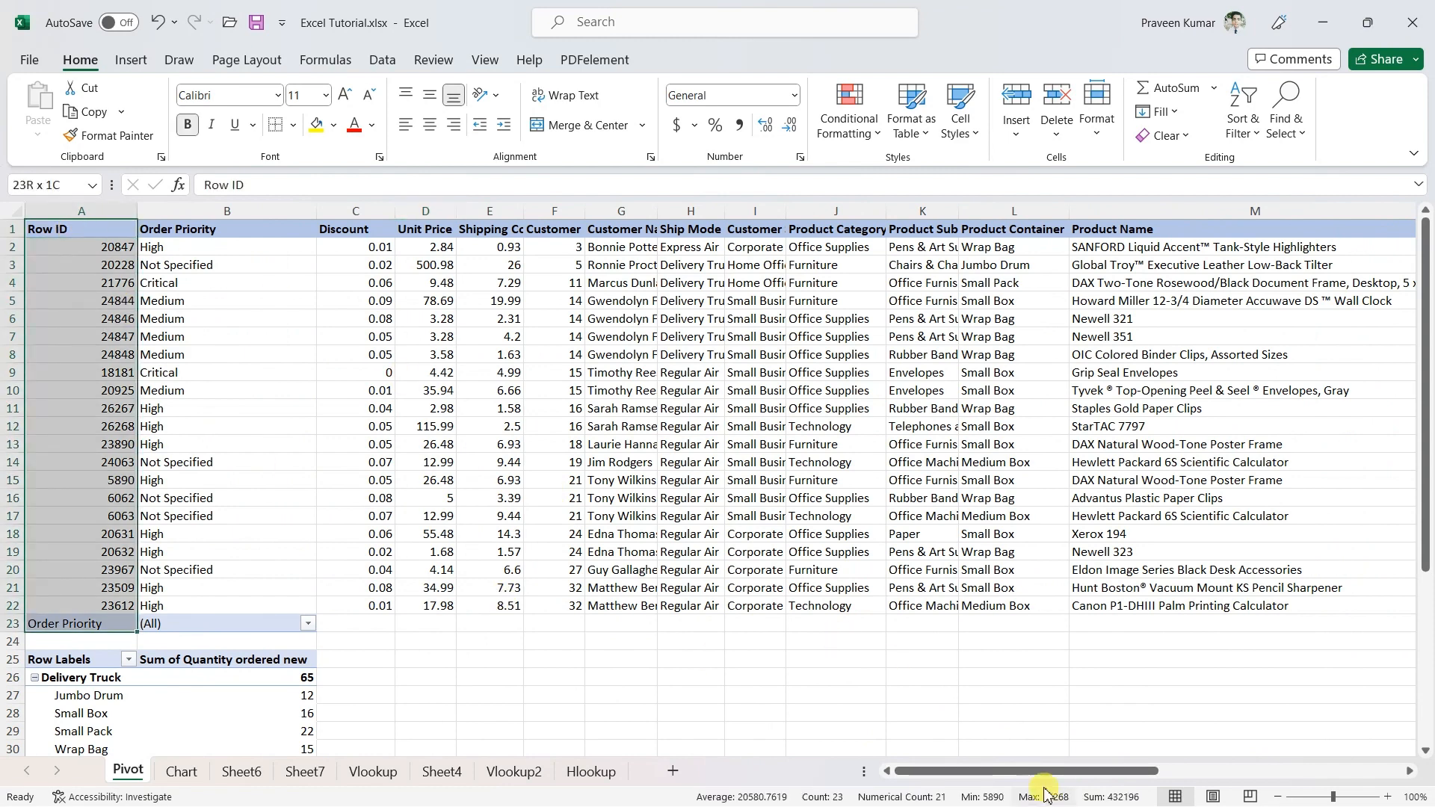
{"action": "left_click", "coordinate": [660, 698]}
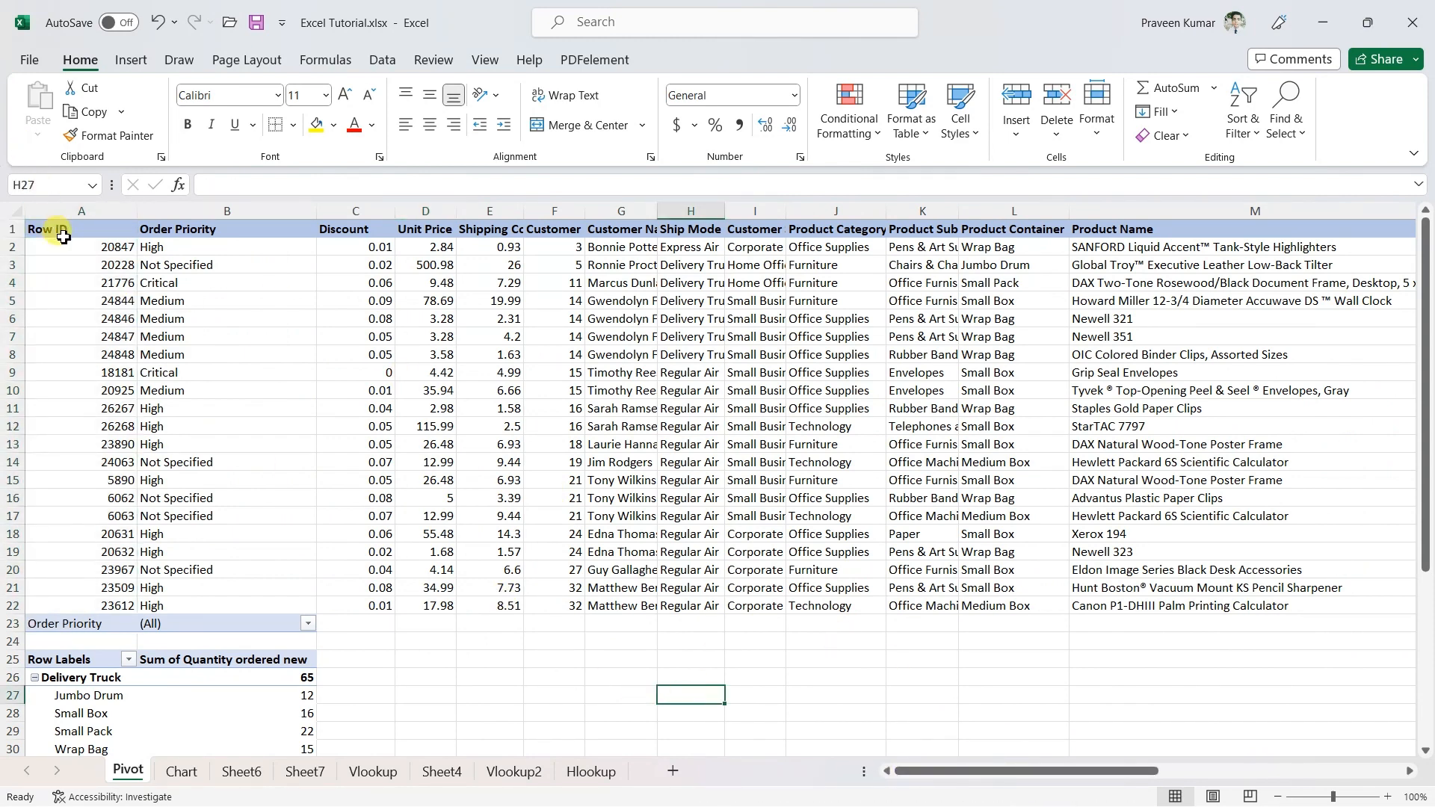
Select the whole source data range A1:Y22, leaving out the PivotTable's filter row.
{"action": "left_click_drag", "start_coordinate": [55, 231], "coordinate": [89, 608]}
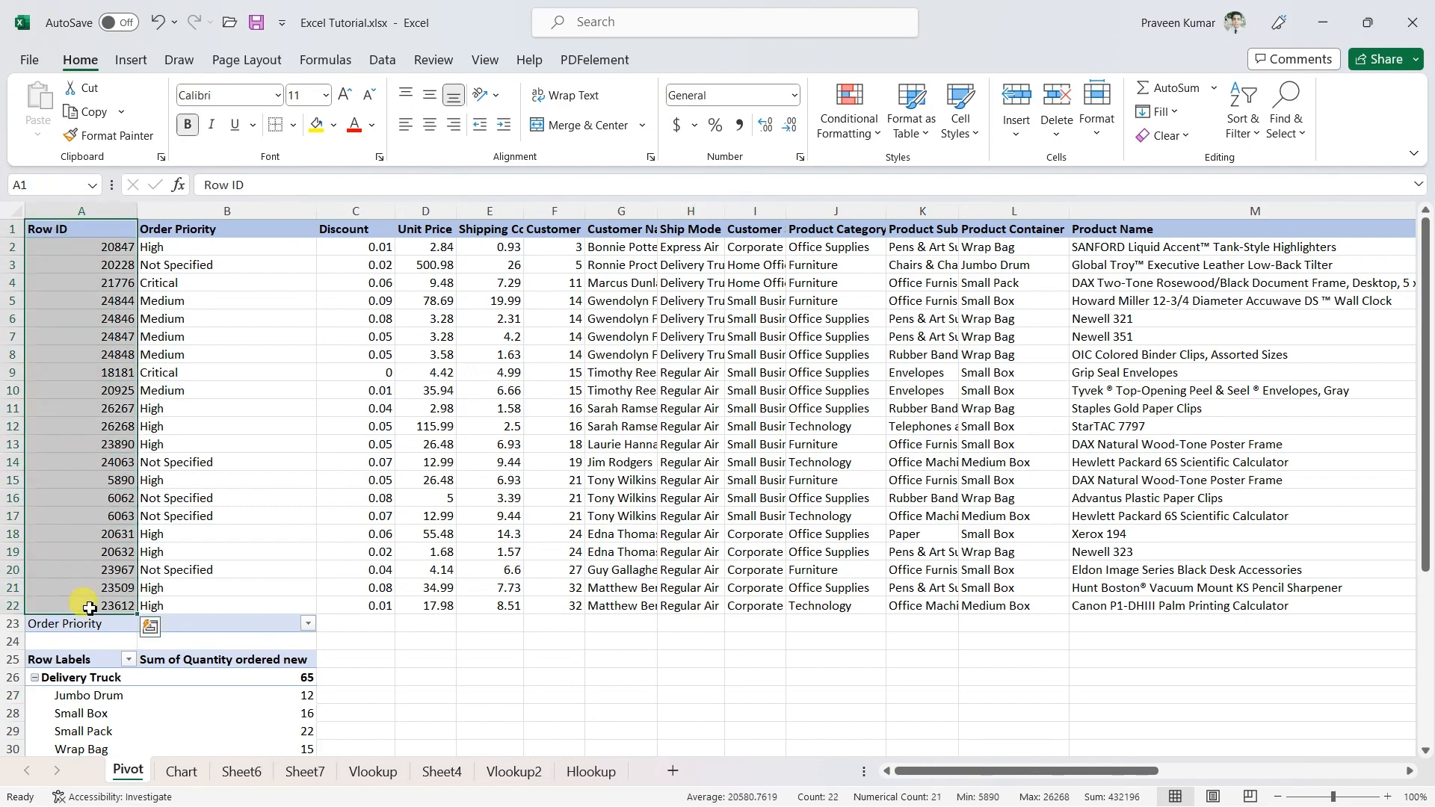
{"action": "key", "text": "ctrl+shift+Right"}
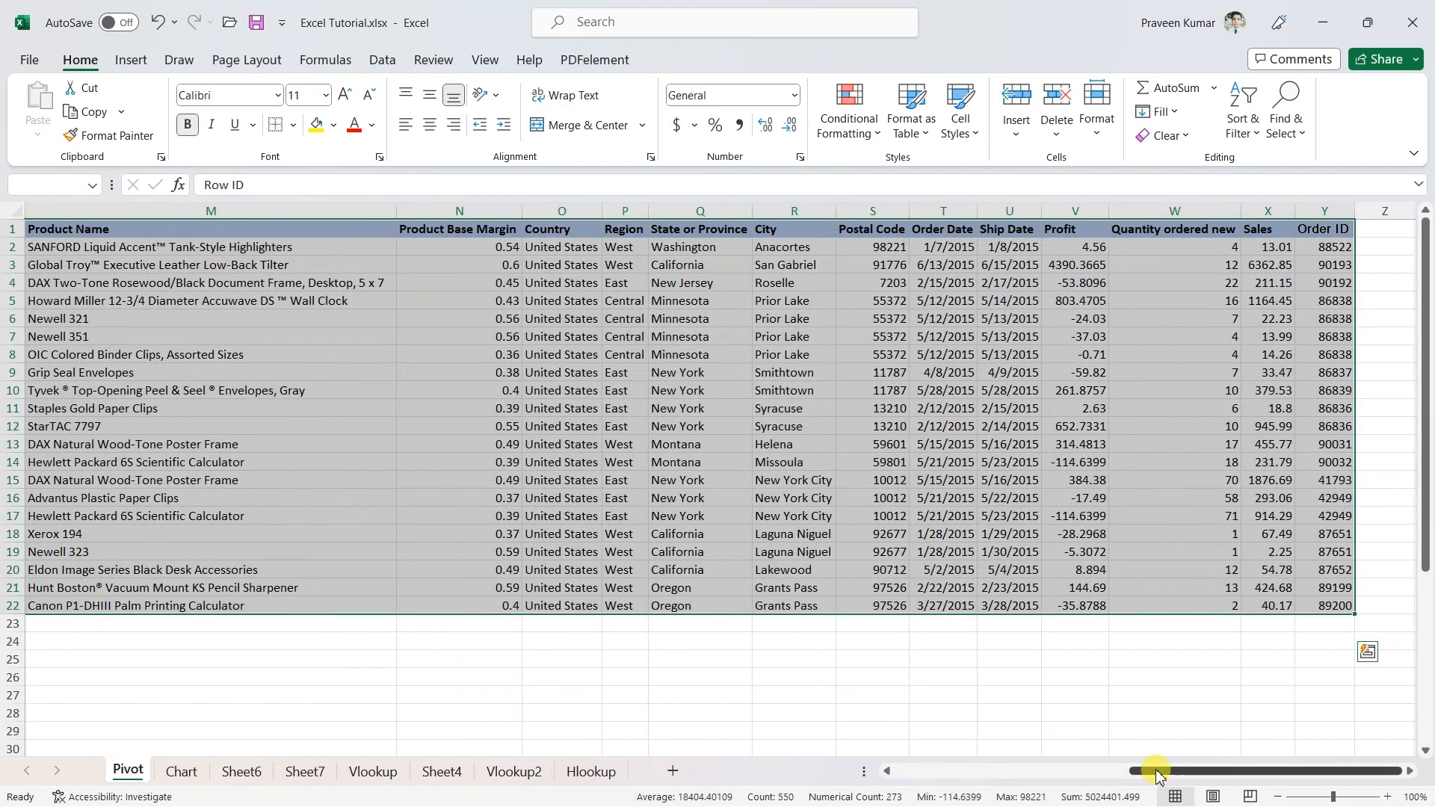
{"action": "left_click_drag", "start_coordinate": [1159, 771], "coordinate": [908, 771]}
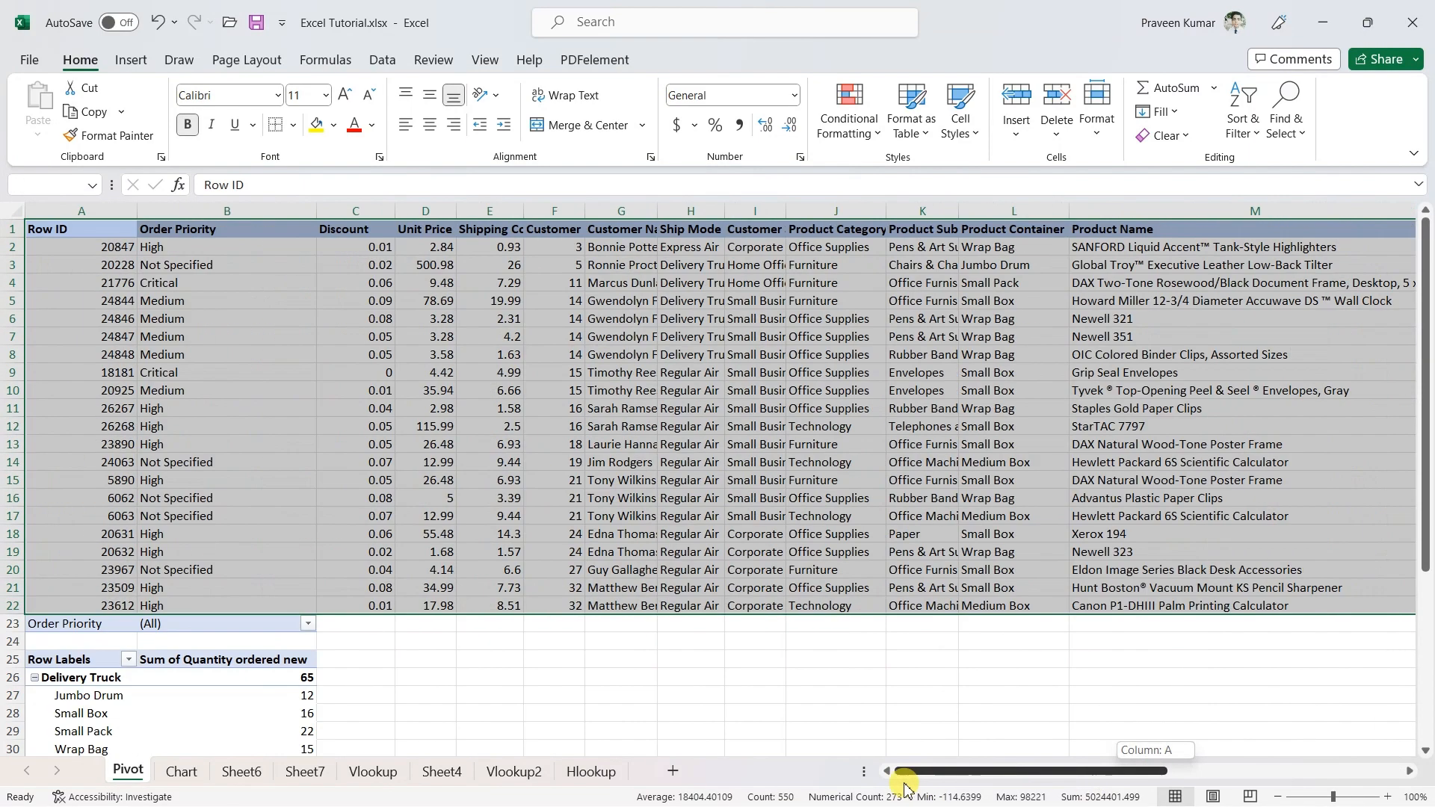
Review the recommended charts for the selected data, dismiss them, and look through the column and waterfall chart types.
{"action": "left_click", "coordinate": [133, 60]}
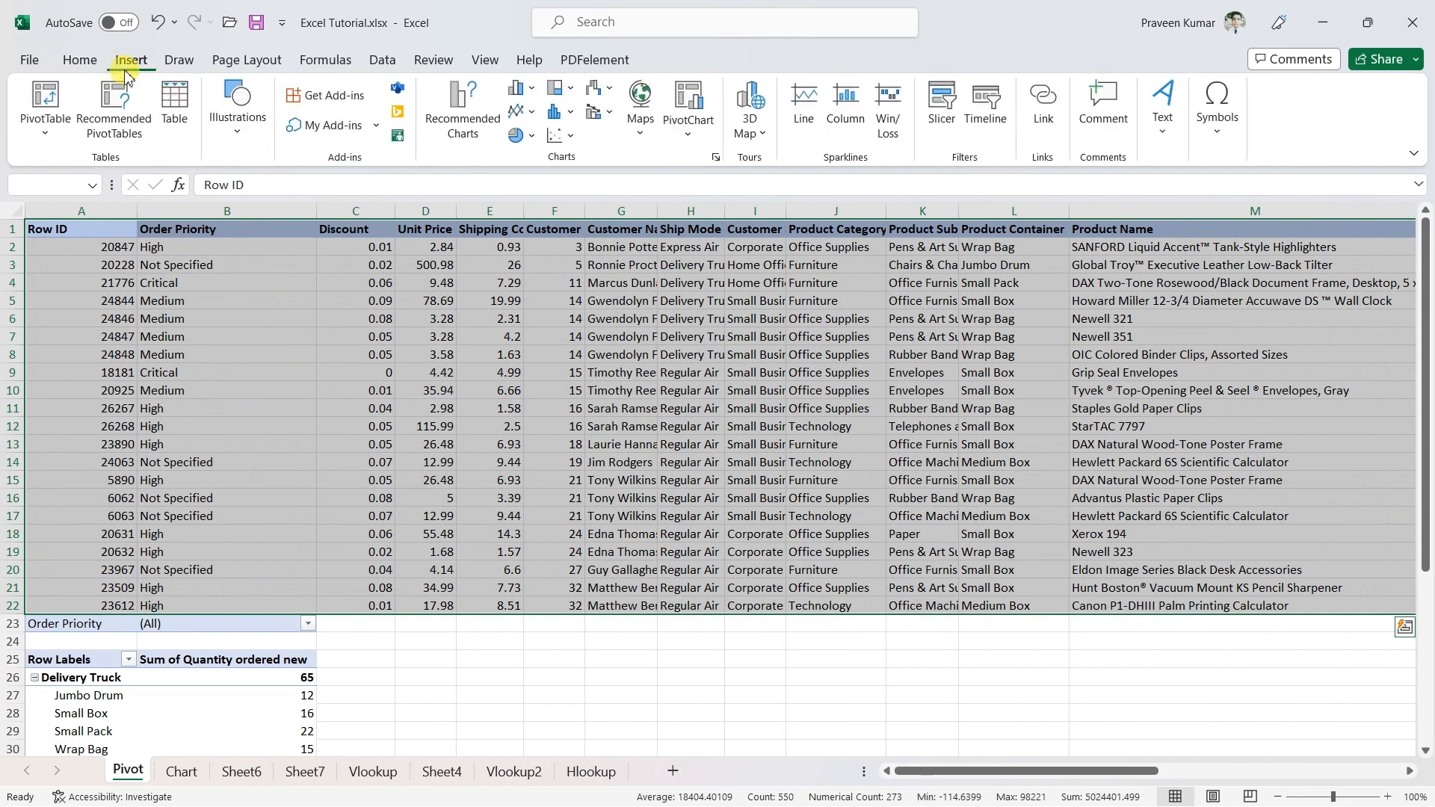
{"action": "left_click", "coordinate": [454, 110]}
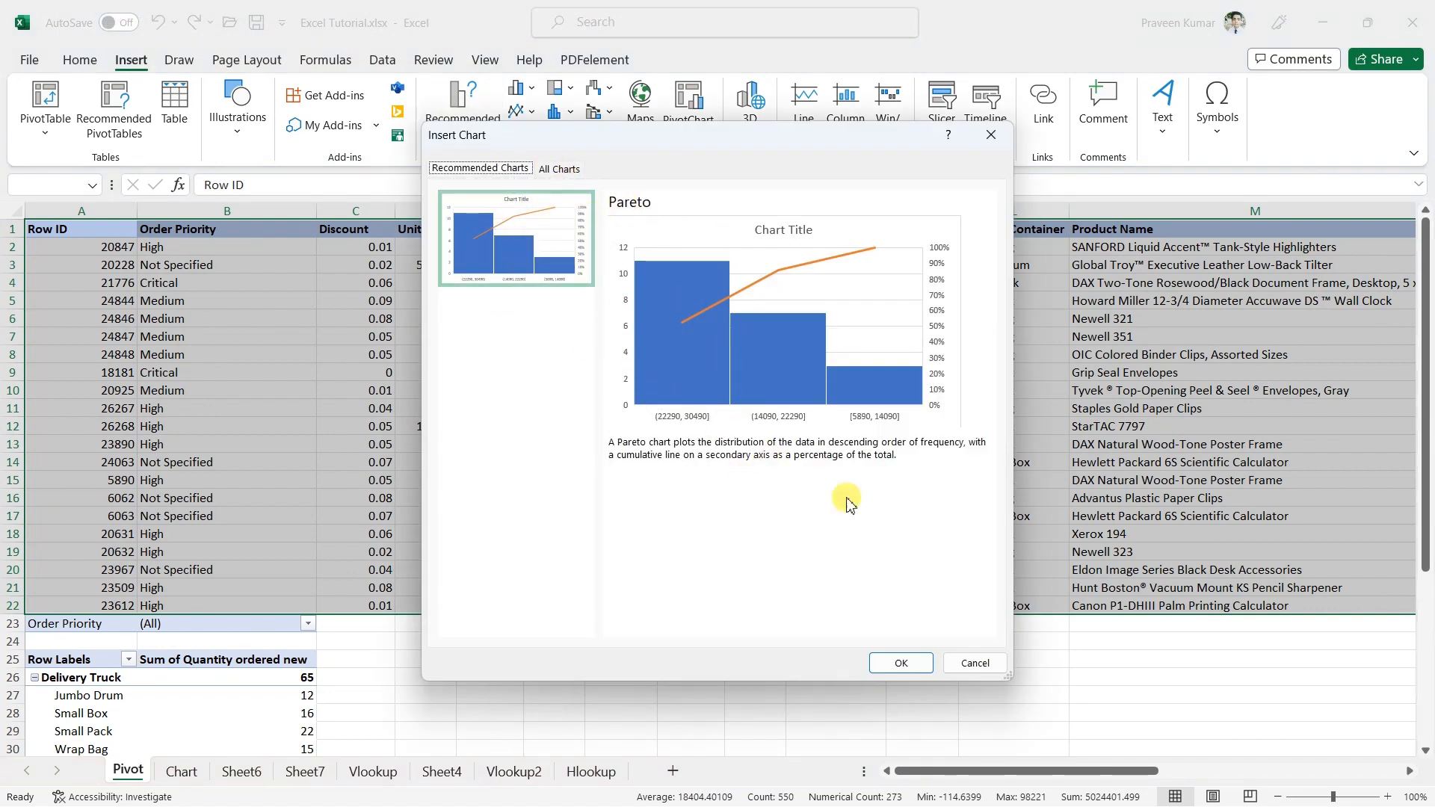
{"action": "left_click", "coordinate": [975, 663]}
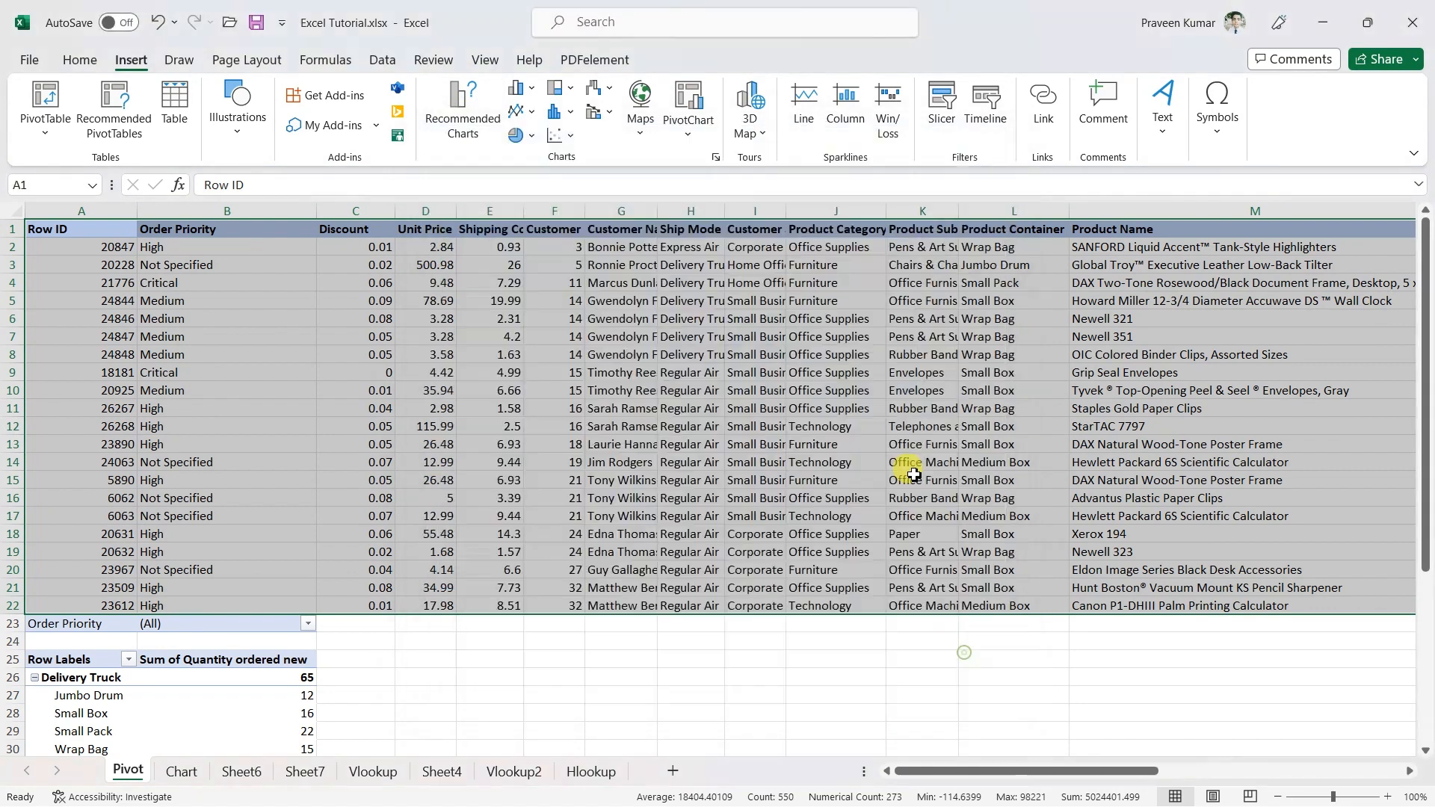
{"action": "left_click", "coordinate": [517, 89]}
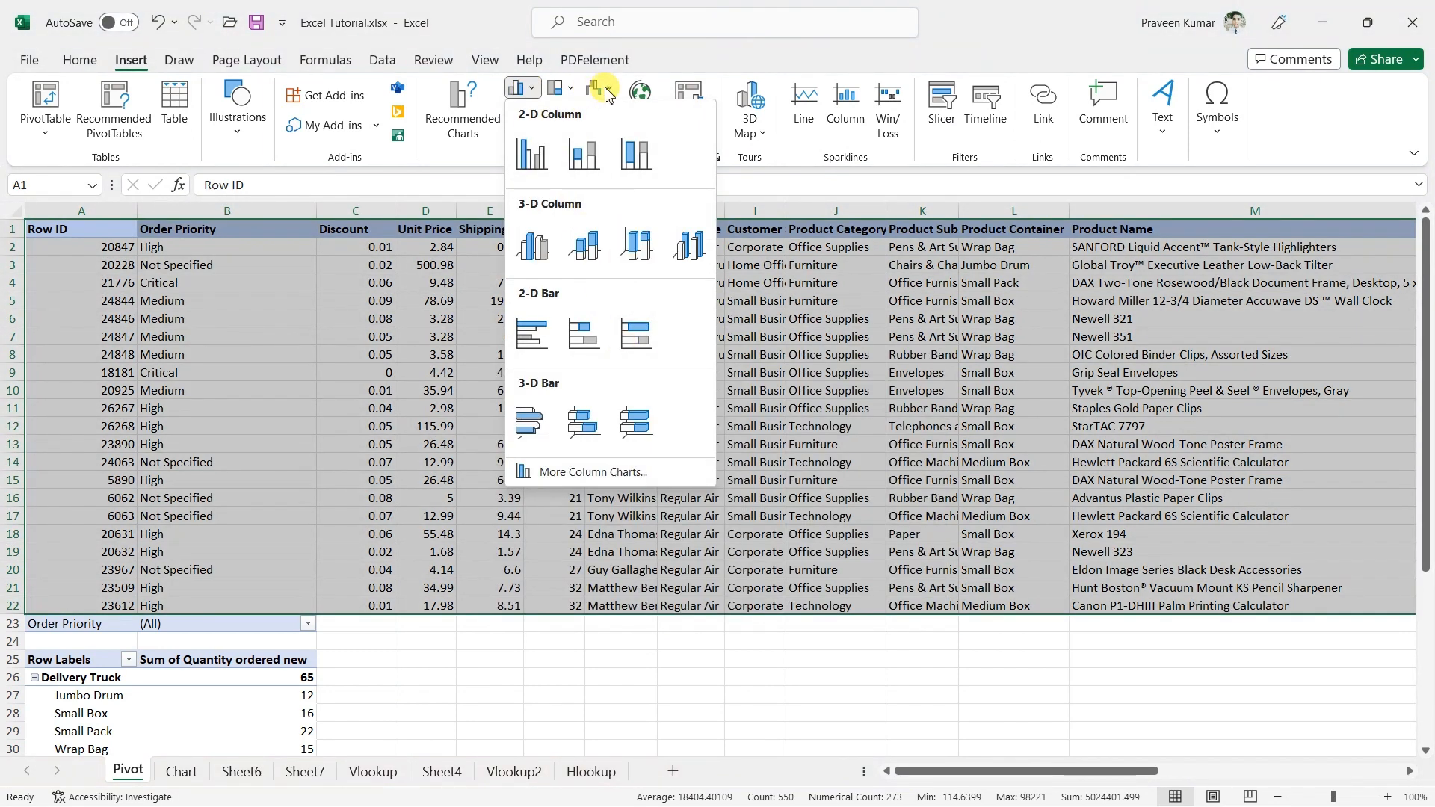
{"action": "left_click", "coordinate": [607, 90]}
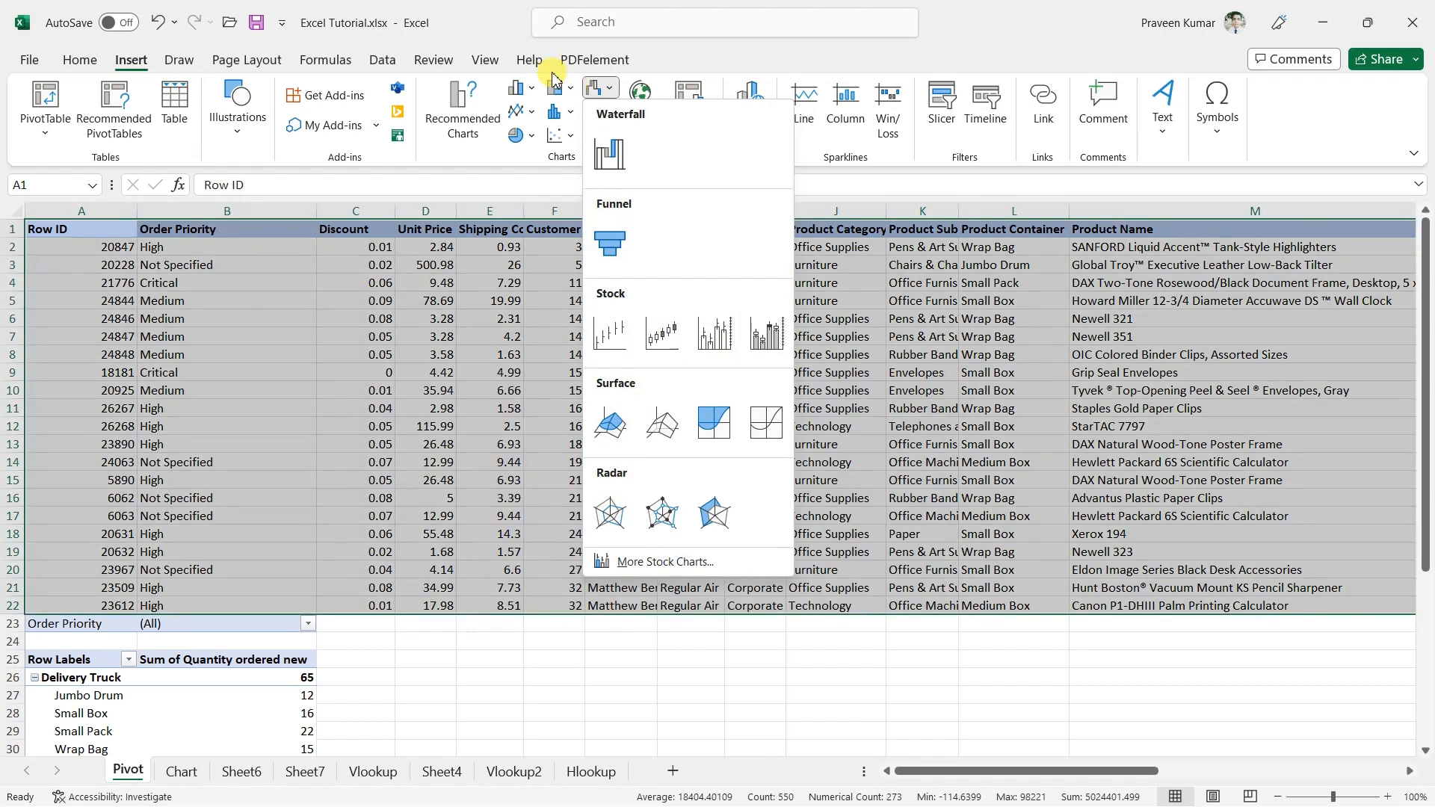
Insert a 2-D clustered column chart from the selected source data and enlarge it.
{"action": "left_click", "coordinate": [517, 88]}
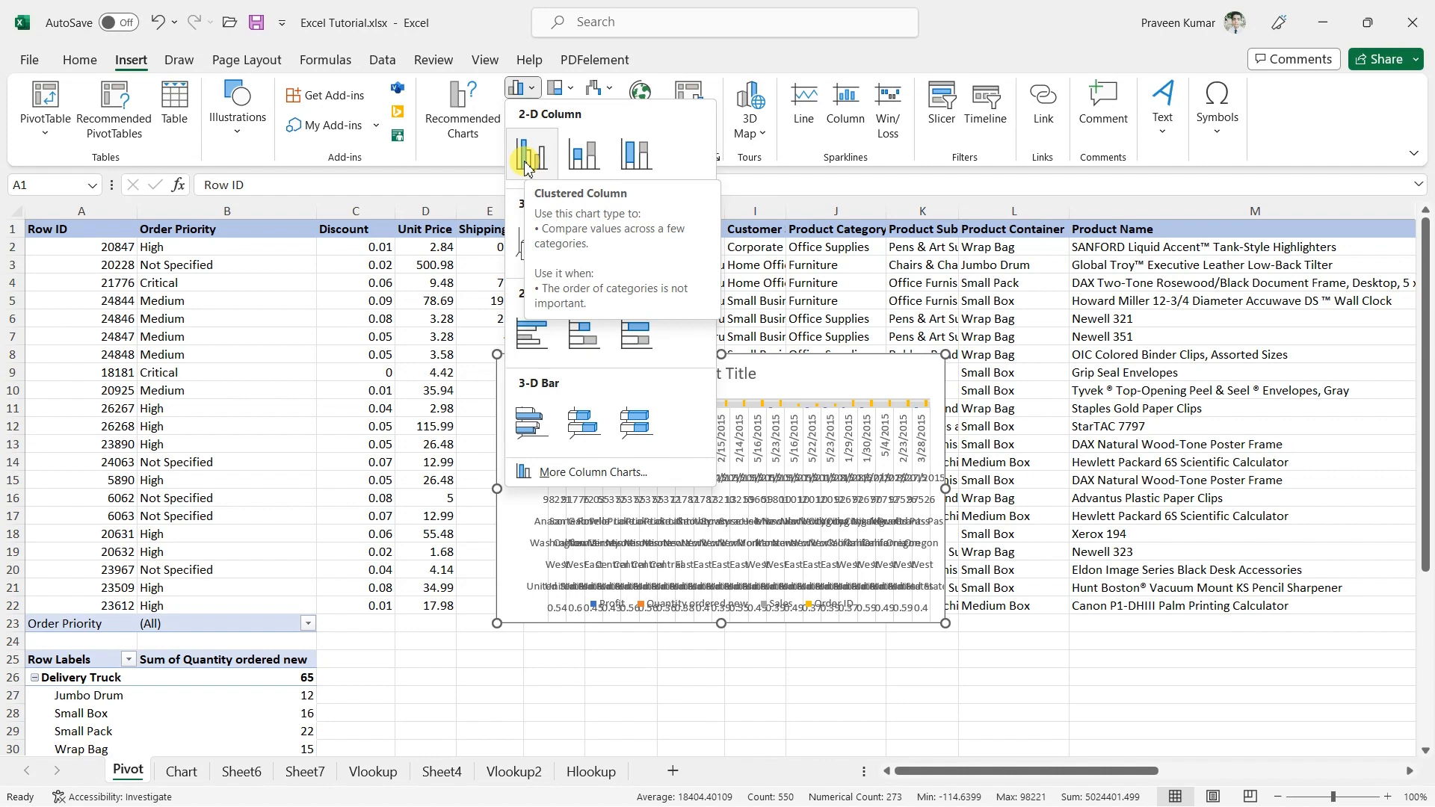
{"action": "left_click", "coordinate": [526, 161]}
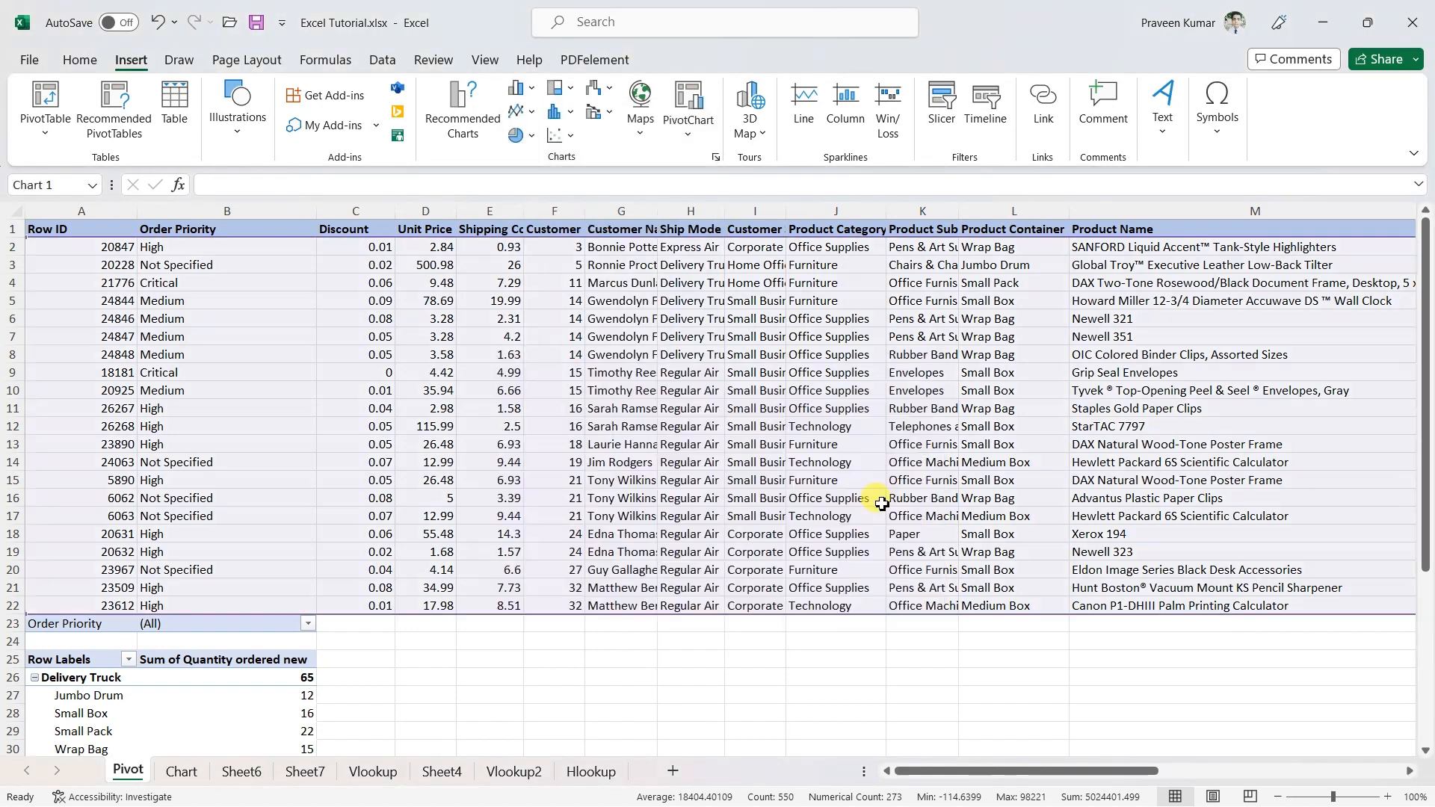
{"action": "left_click_drag", "start_coordinate": [948, 632], "coordinate": [1165, 634]}
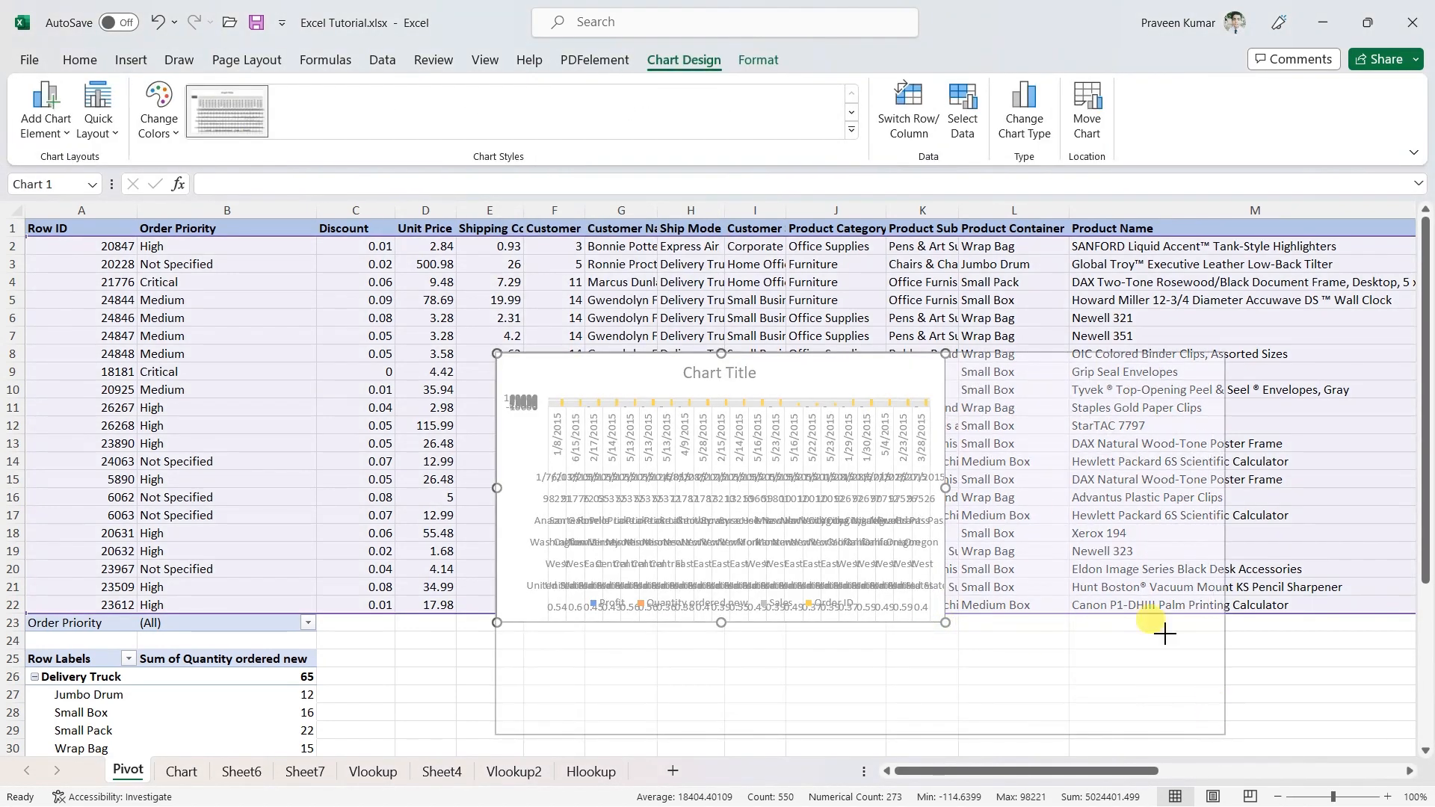
Move the chart below the source data into the empty cells beside the PivotTable.
{"action": "scroll", "coordinate": [1012, 487], "scroll_direction": "down", "scroll_amount": 3}
{"action": "scroll", "coordinate": [840, 465], "scroll_direction": "up", "scroll_amount": 2}
{"action": "scroll", "coordinate": [865, 481], "scroll_direction": "down", "scroll_amount": 3}
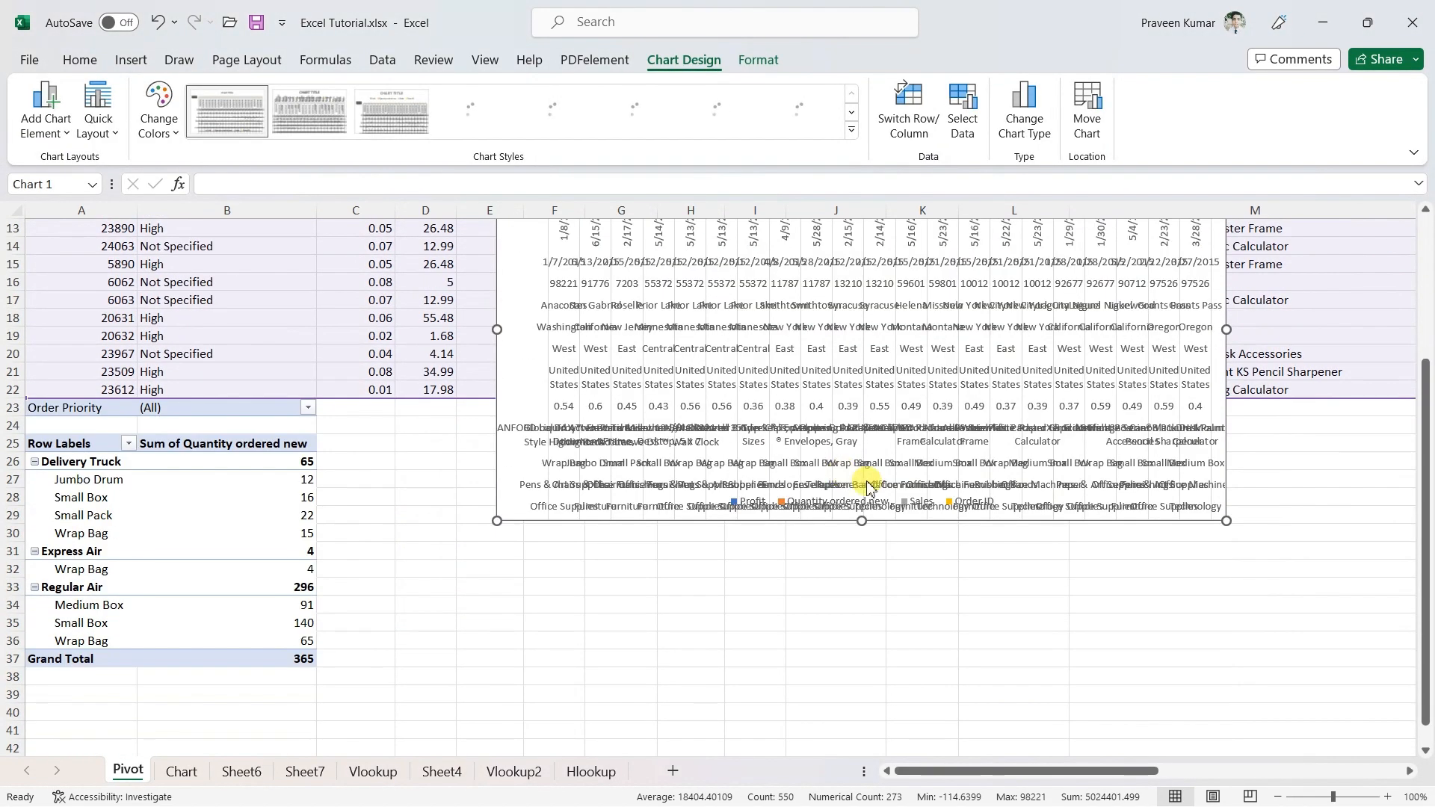
{"action": "scroll", "coordinate": [781, 467], "scroll_direction": "up", "scroll_amount": 2}
{"action": "left_click_drag", "start_coordinate": [697, 263], "coordinate": [718, 446]}
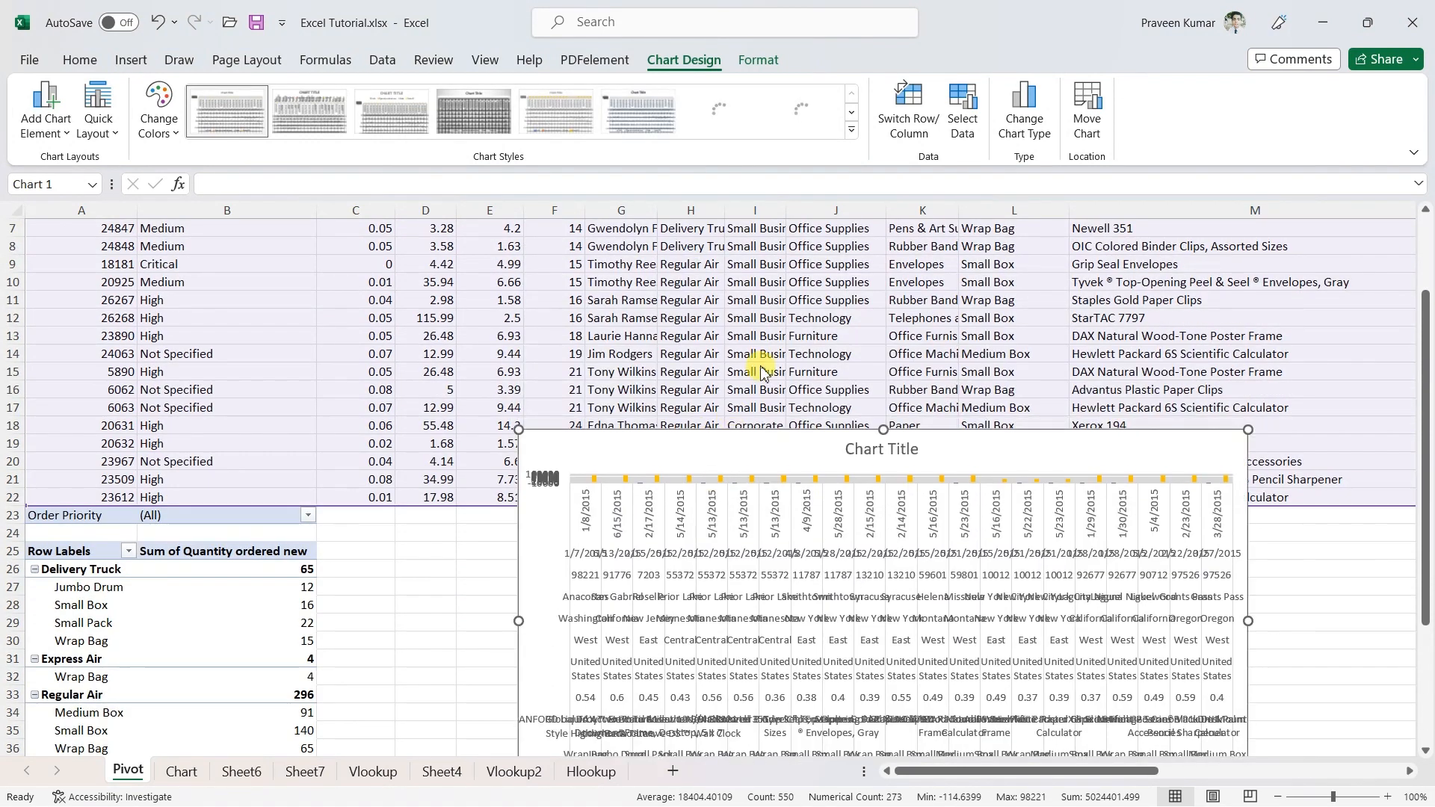
{"action": "scroll", "coordinate": [760, 362], "scroll_direction": "down", "scroll_amount": 4}
{"action": "left_click_drag", "start_coordinate": [750, 238], "coordinate": [725, 348]}
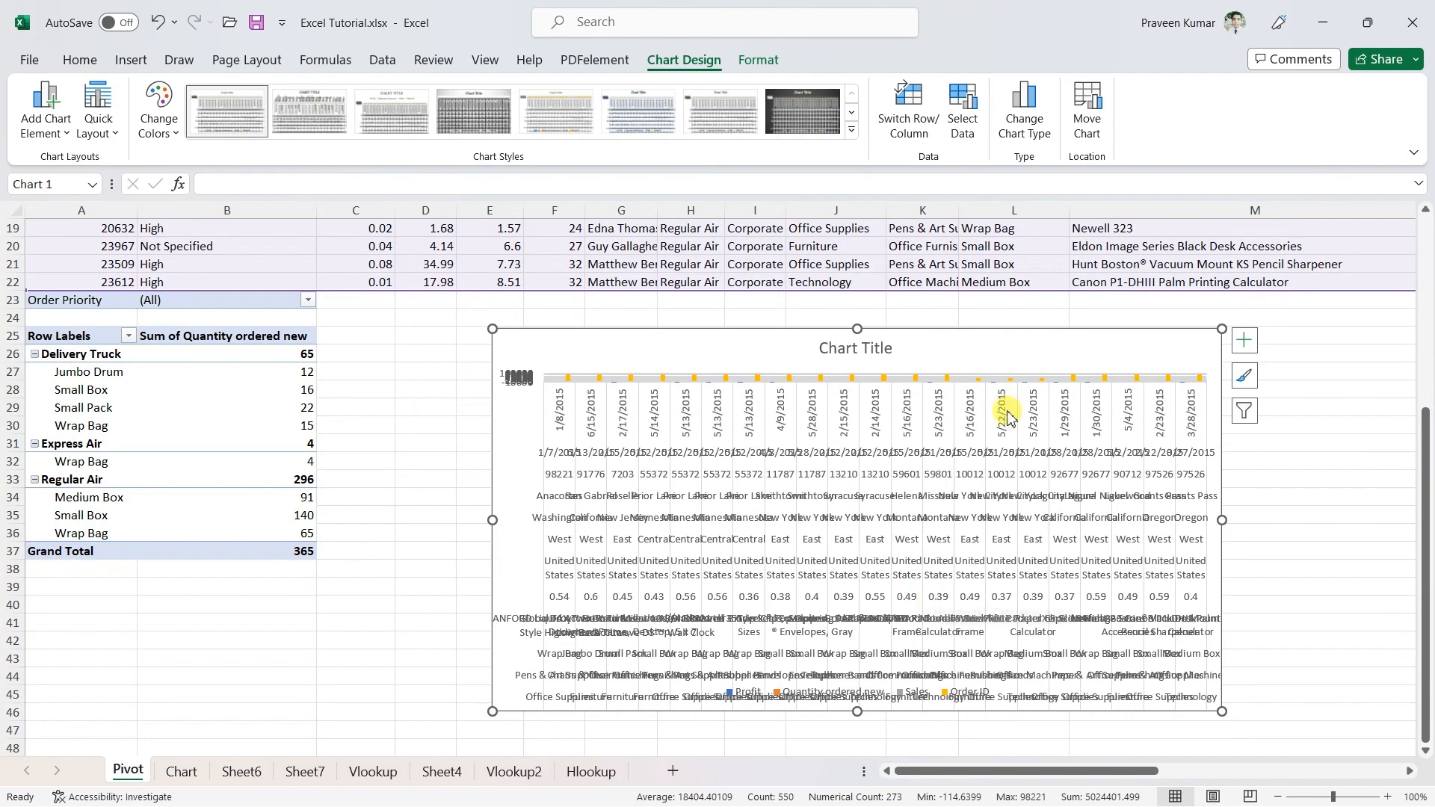
{"action": "scroll", "coordinate": [697, 357], "scroll_direction": "up", "scroll_amount": 6}
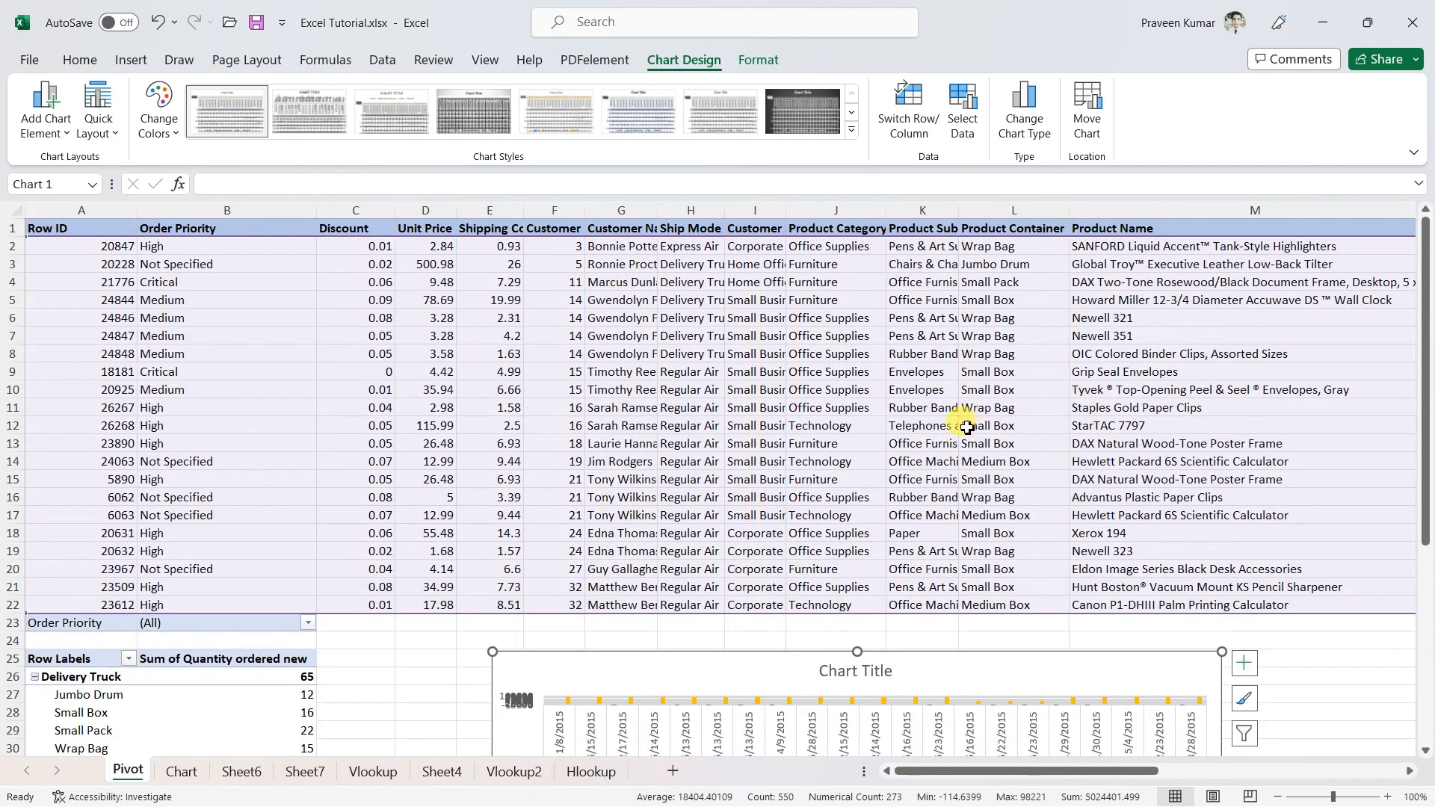
Delete the clustered column chart that was built from the source data.
{"action": "scroll", "coordinate": [966, 427], "scroll_direction": "down", "scroll_amount": 8}
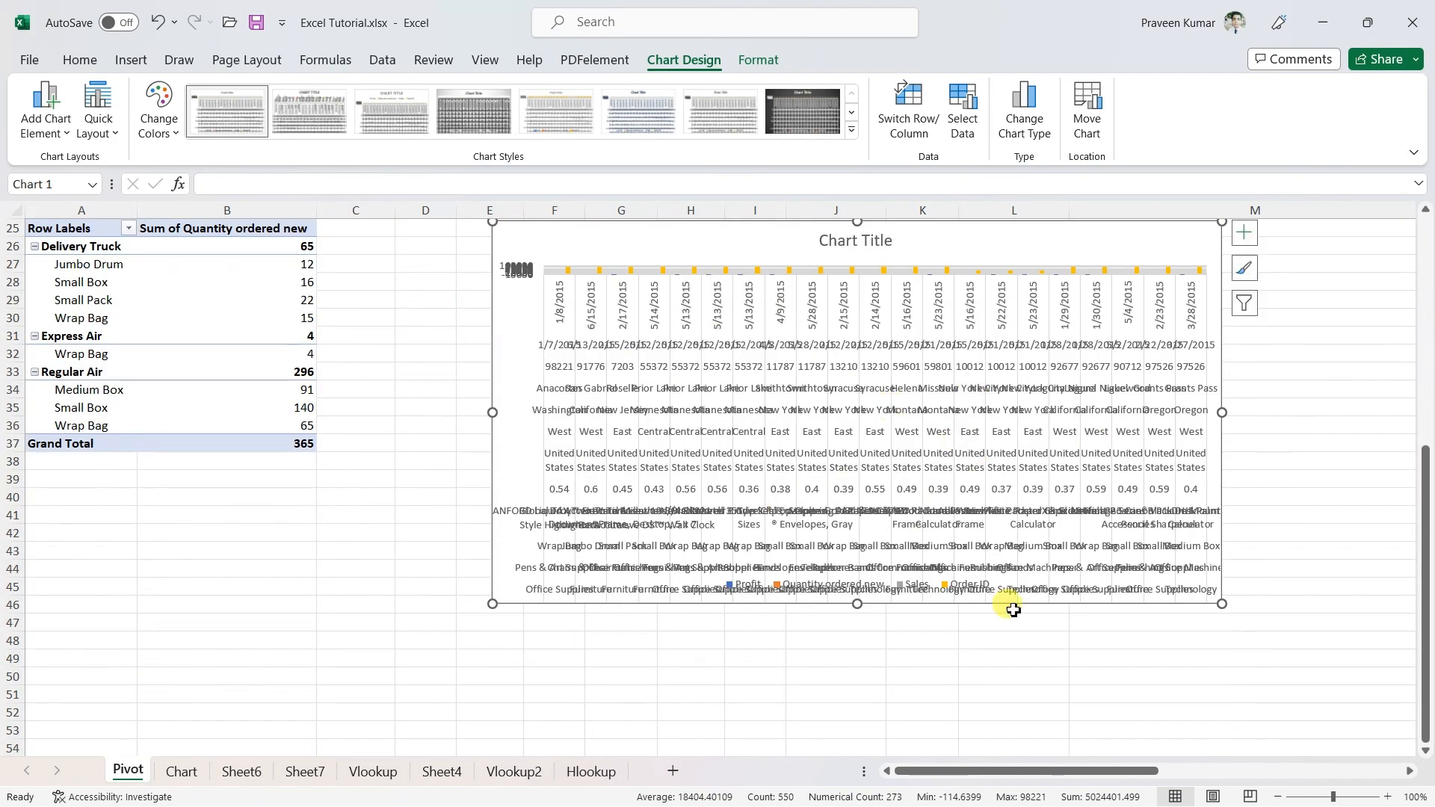
{"action": "scroll", "coordinate": [1012, 609], "scroll_direction": "up", "scroll_amount": 8}
{"action": "scroll", "coordinate": [959, 444], "scroll_direction": "down", "scroll_amount": 3}
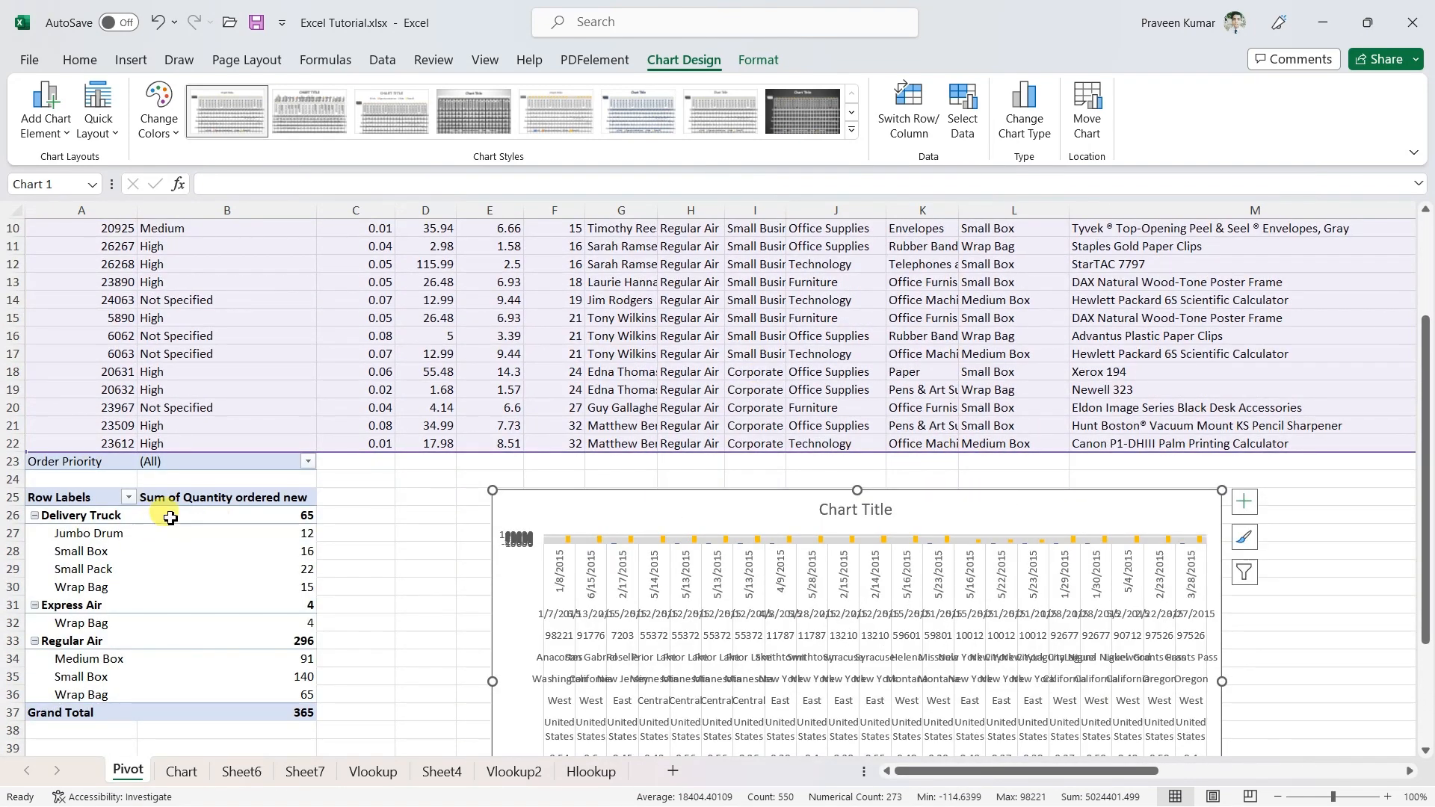
{"action": "key", "text": "Delete"}
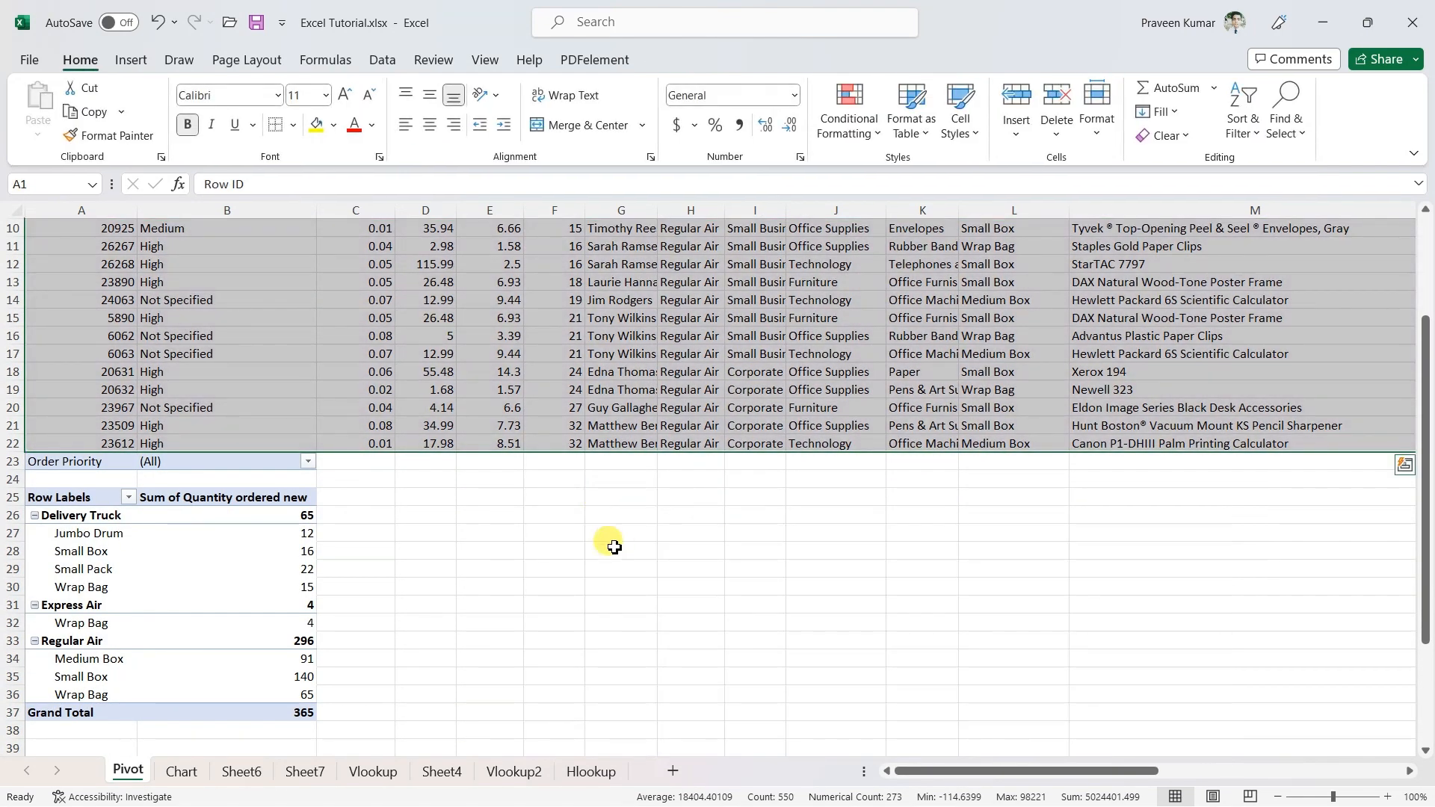
{"action": "left_click", "coordinate": [975, 770]}
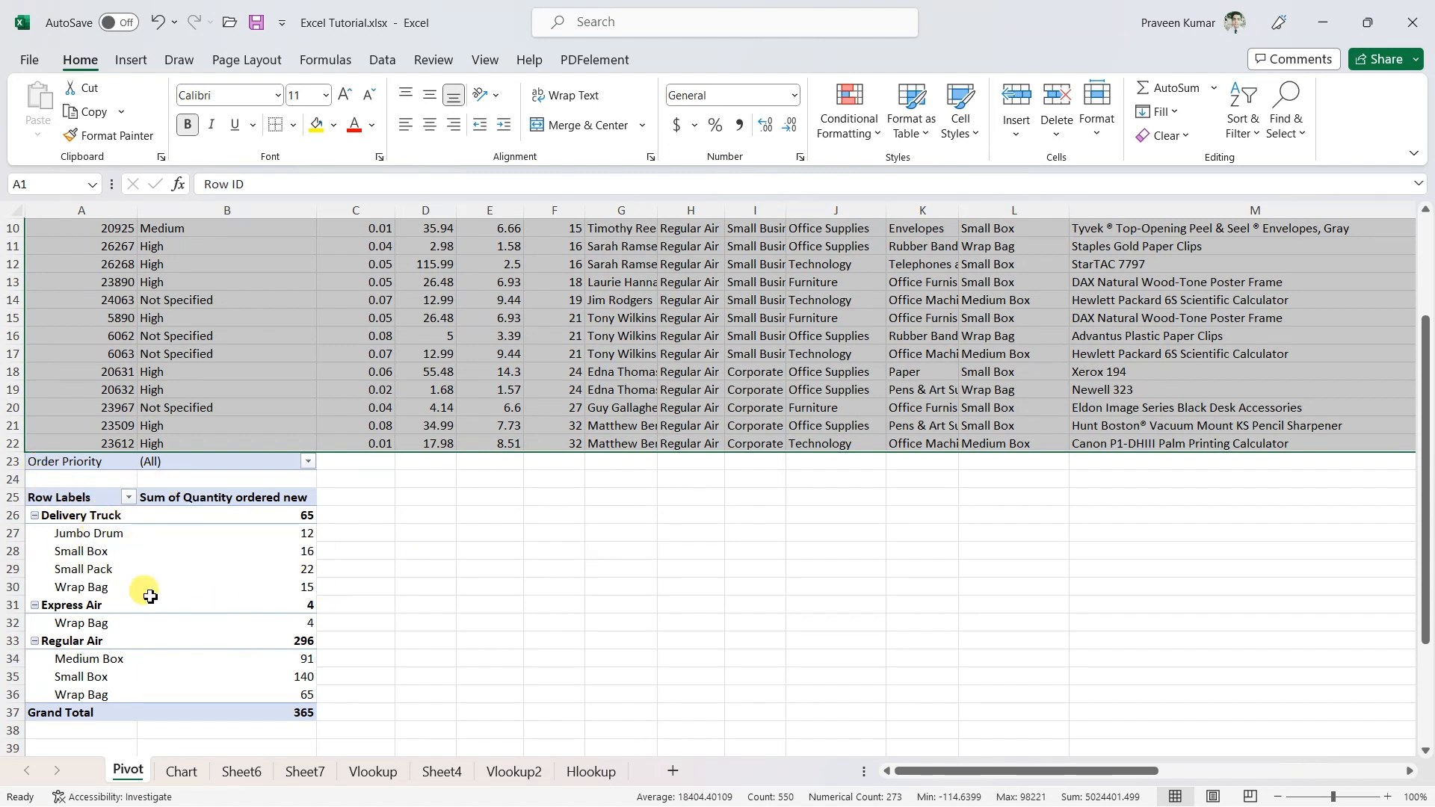
Select the PivotTable range A23:B37 and insert a 2-D clustered column PivotChart from it.
{"action": "scroll", "coordinate": [154, 578], "scroll_direction": "up", "scroll_amount": 2}
{"action": "scroll", "coordinate": [120, 553], "scroll_direction": "down", "scroll_amount": 4}
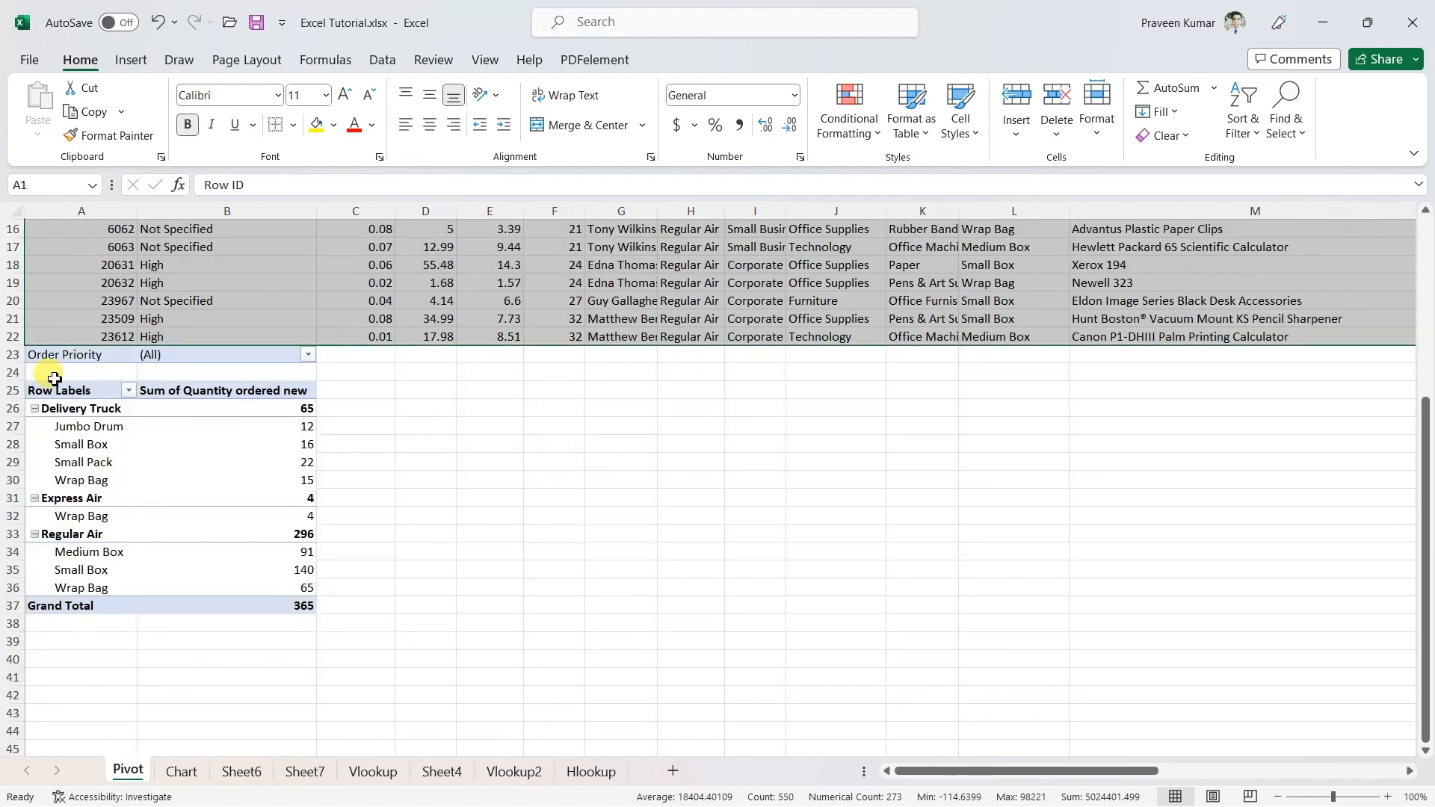
{"action": "left_click_drag", "start_coordinate": [41, 357], "coordinate": [258, 611]}
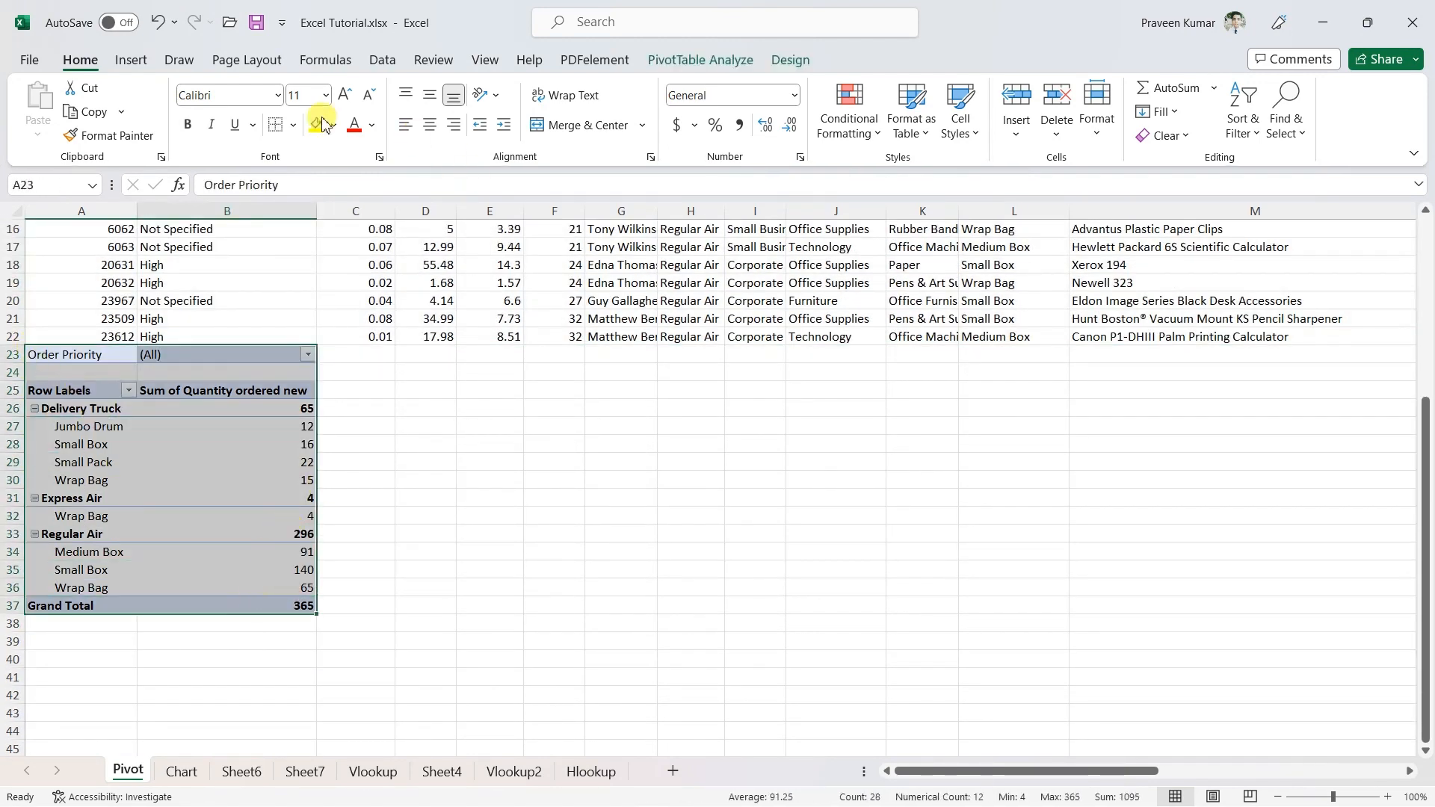
{"action": "left_click", "coordinate": [152, 63]}
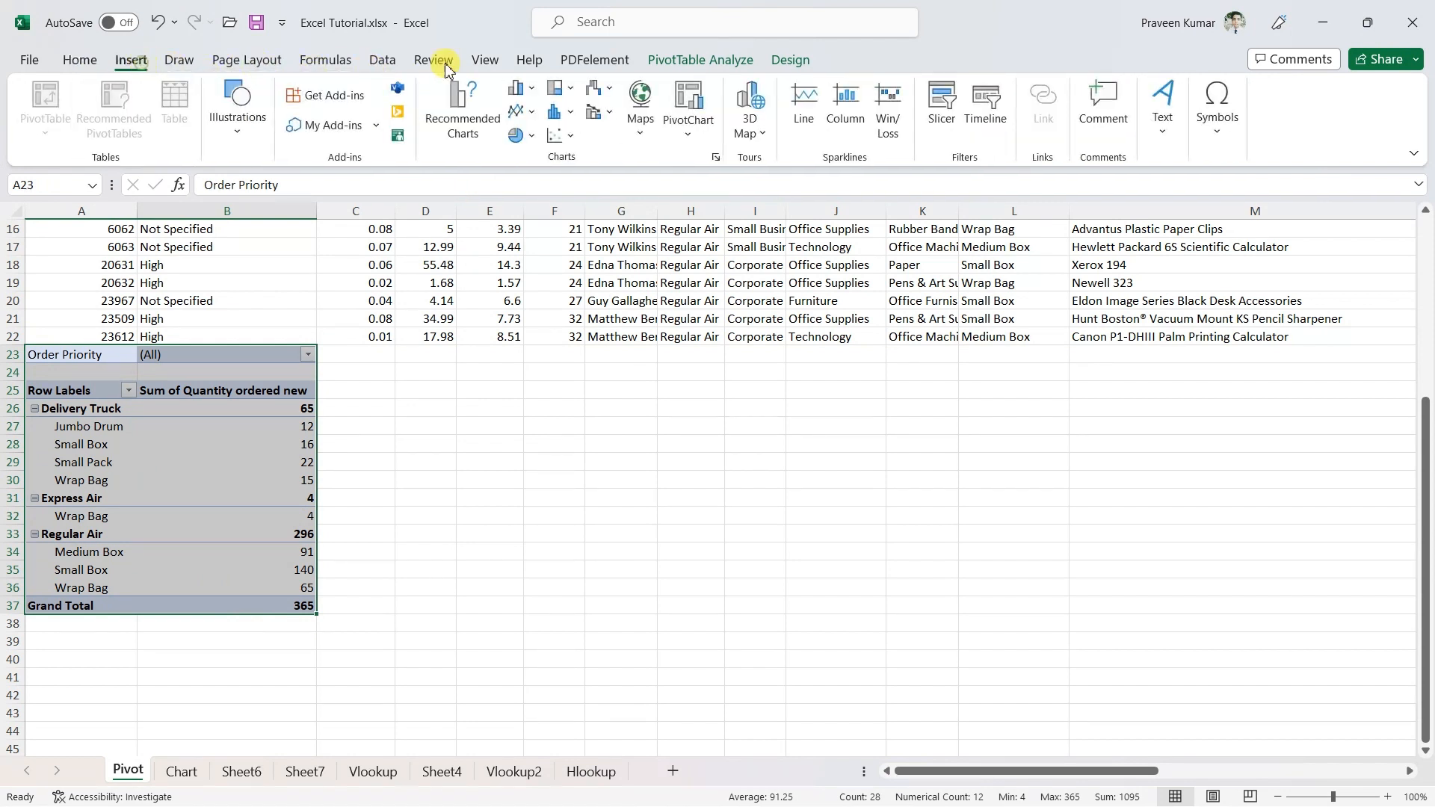
{"action": "left_click", "coordinate": [521, 91]}
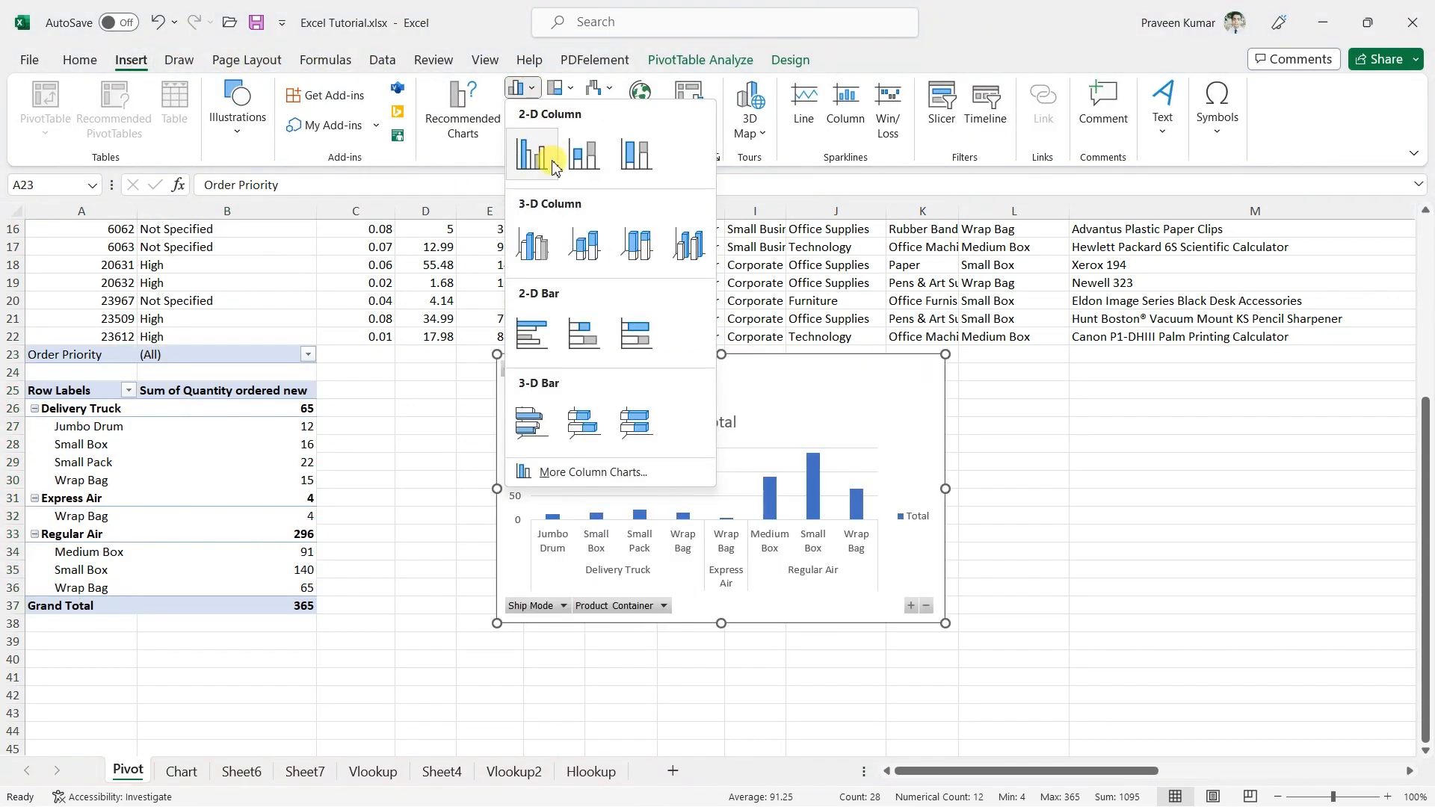
{"action": "left_click", "coordinate": [552, 166]}
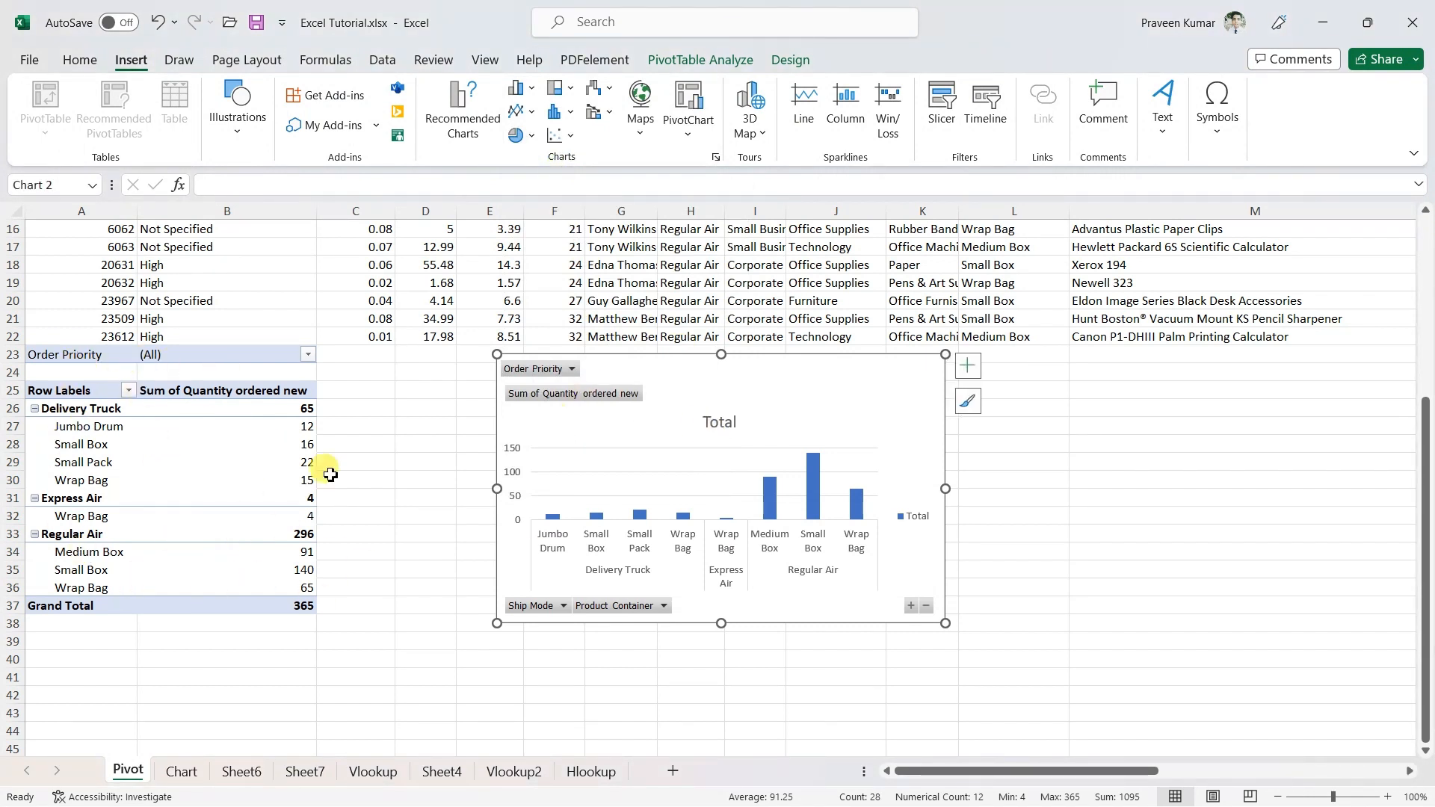
Enlarge the PivotChart and place it in the empty cells beside the PivotTable, roughly spanning columns D to M from row 27 to 50.
{"action": "left_click_drag", "start_coordinate": [947, 630], "coordinate": [1247, 729]}
{"action": "scroll", "coordinate": [980, 534], "scroll_direction": "down", "scroll_amount": 3}
{"action": "scroll", "coordinate": [923, 458], "scroll_direction": "up", "scroll_amount": 2}
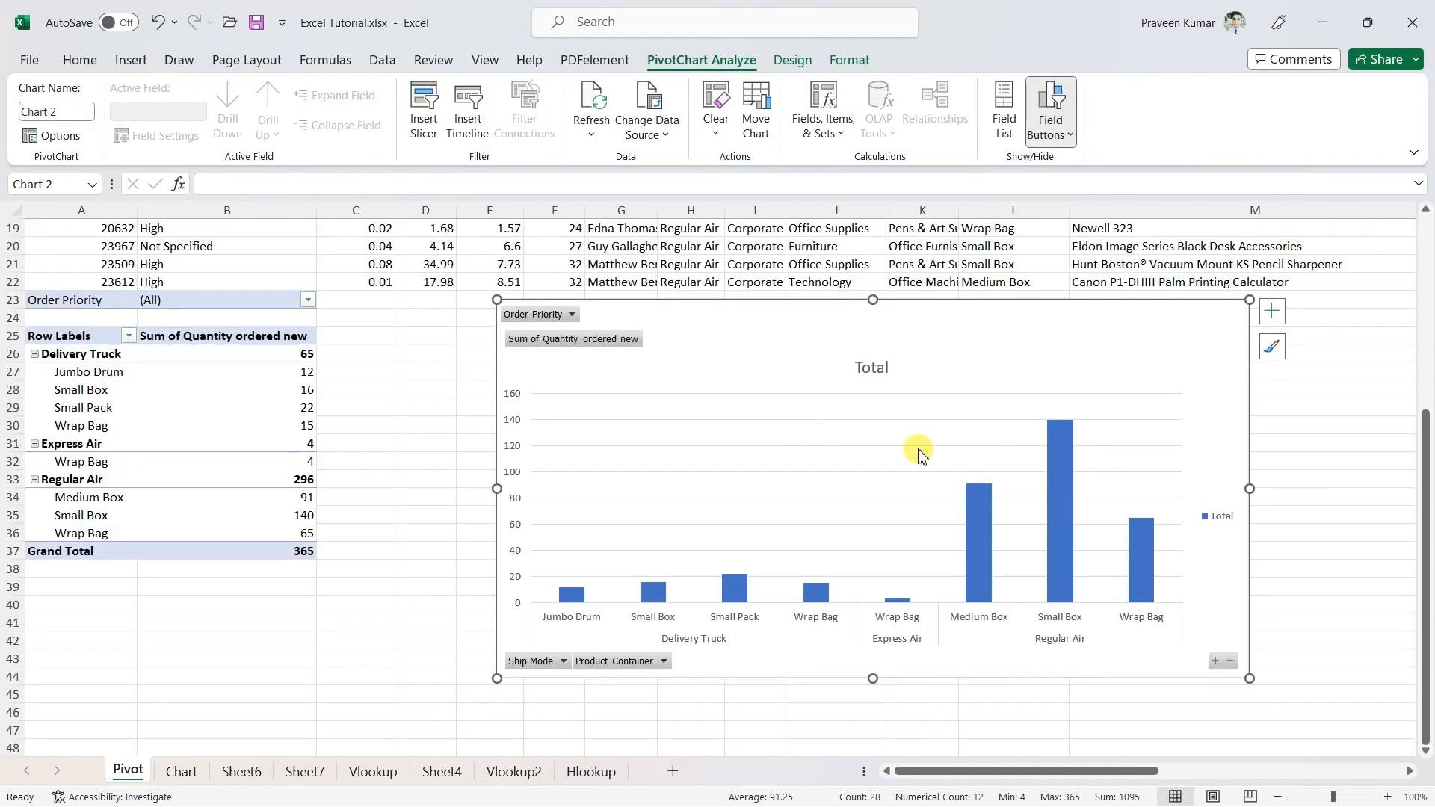
{"action": "left_click_drag", "start_coordinate": [1008, 354], "coordinate": [947, 402]}
{"action": "scroll", "coordinate": [926, 434], "scroll_direction": "down", "scroll_amount": 3}
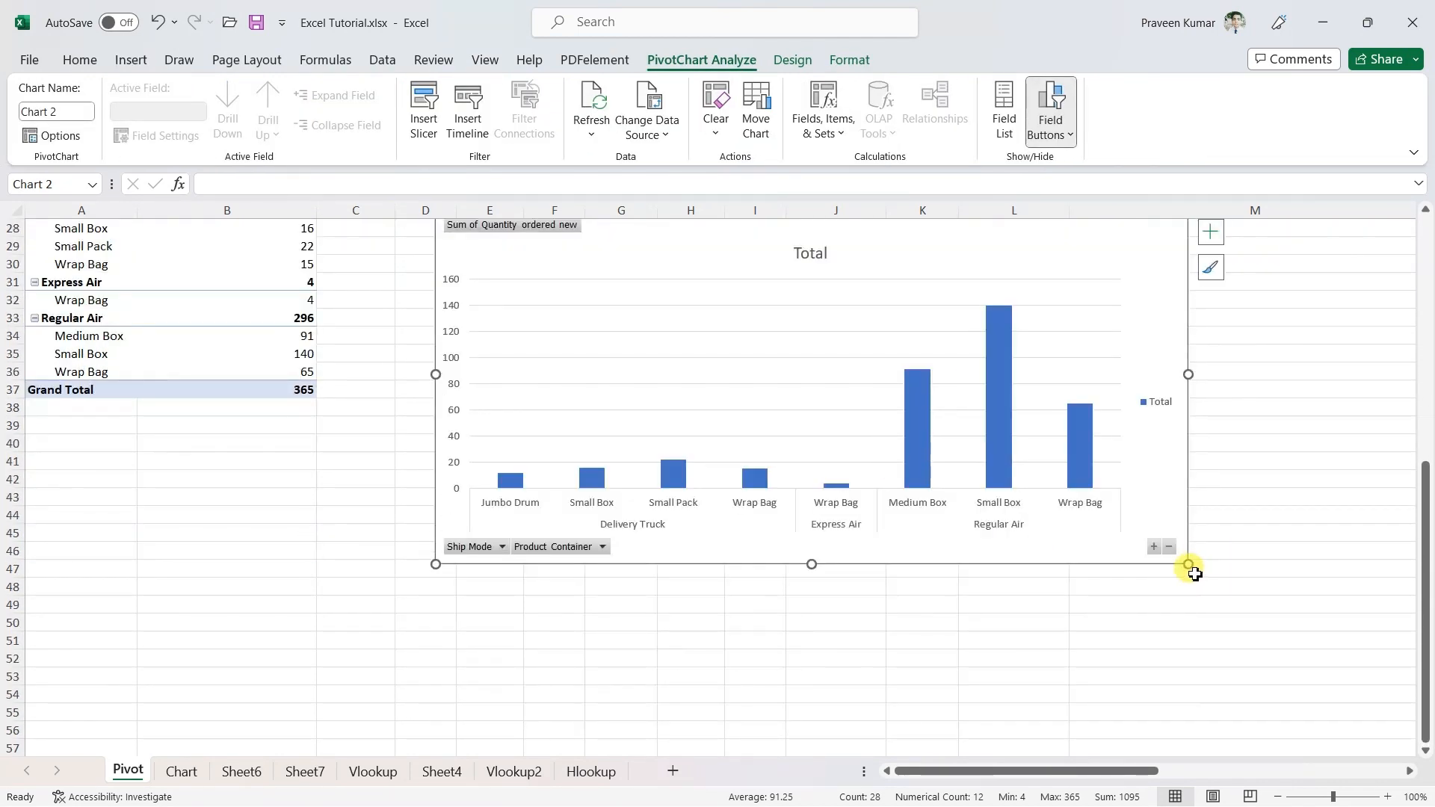
{"action": "left_click_drag", "start_coordinate": [1194, 573], "coordinate": [1279, 622]}
{"action": "scroll", "coordinate": [1067, 299], "scroll_direction": "up", "scroll_amount": 1}
{"action": "left_click_drag", "start_coordinate": [1067, 298], "coordinate": [1039, 319]}
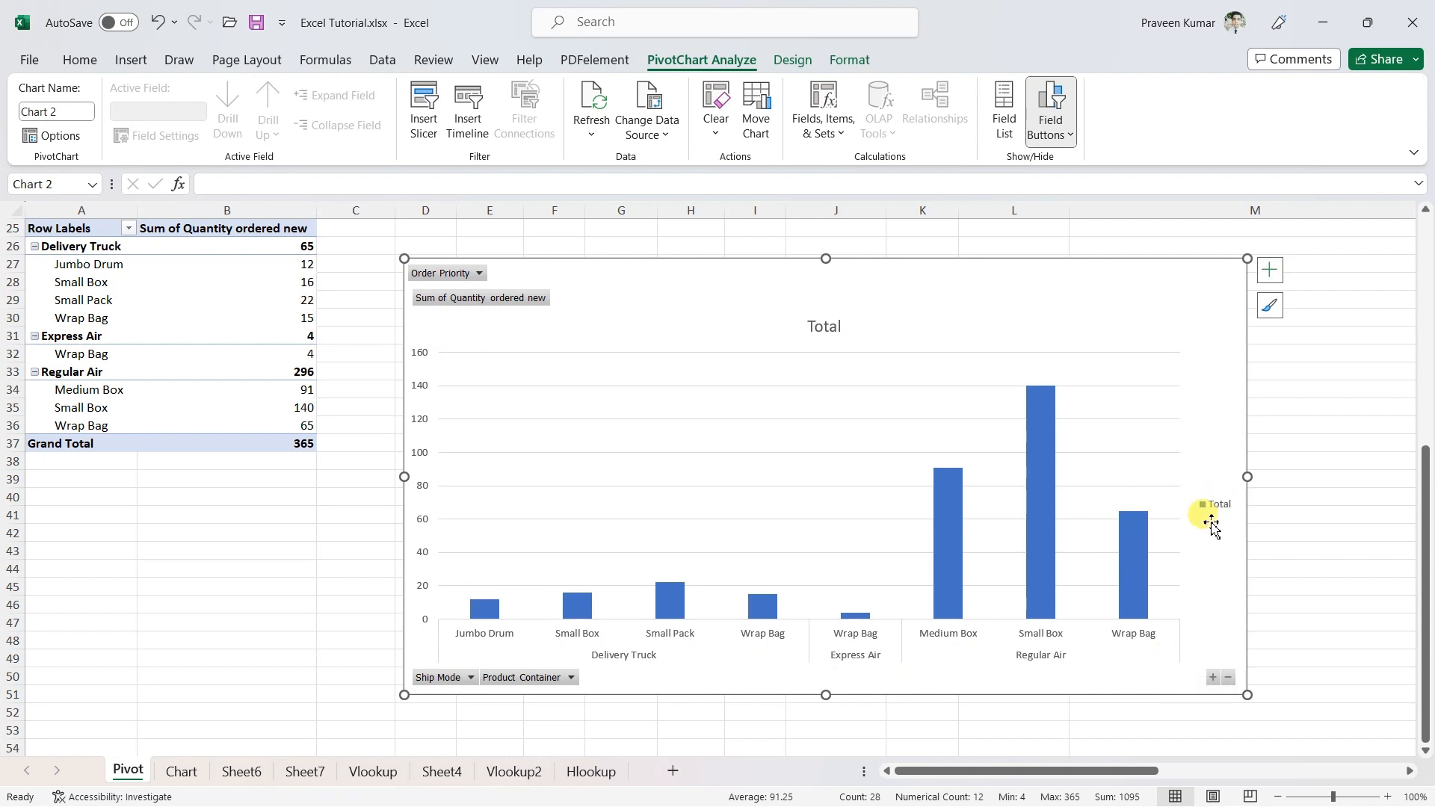
{"action": "left_click", "coordinate": [1269, 269]}
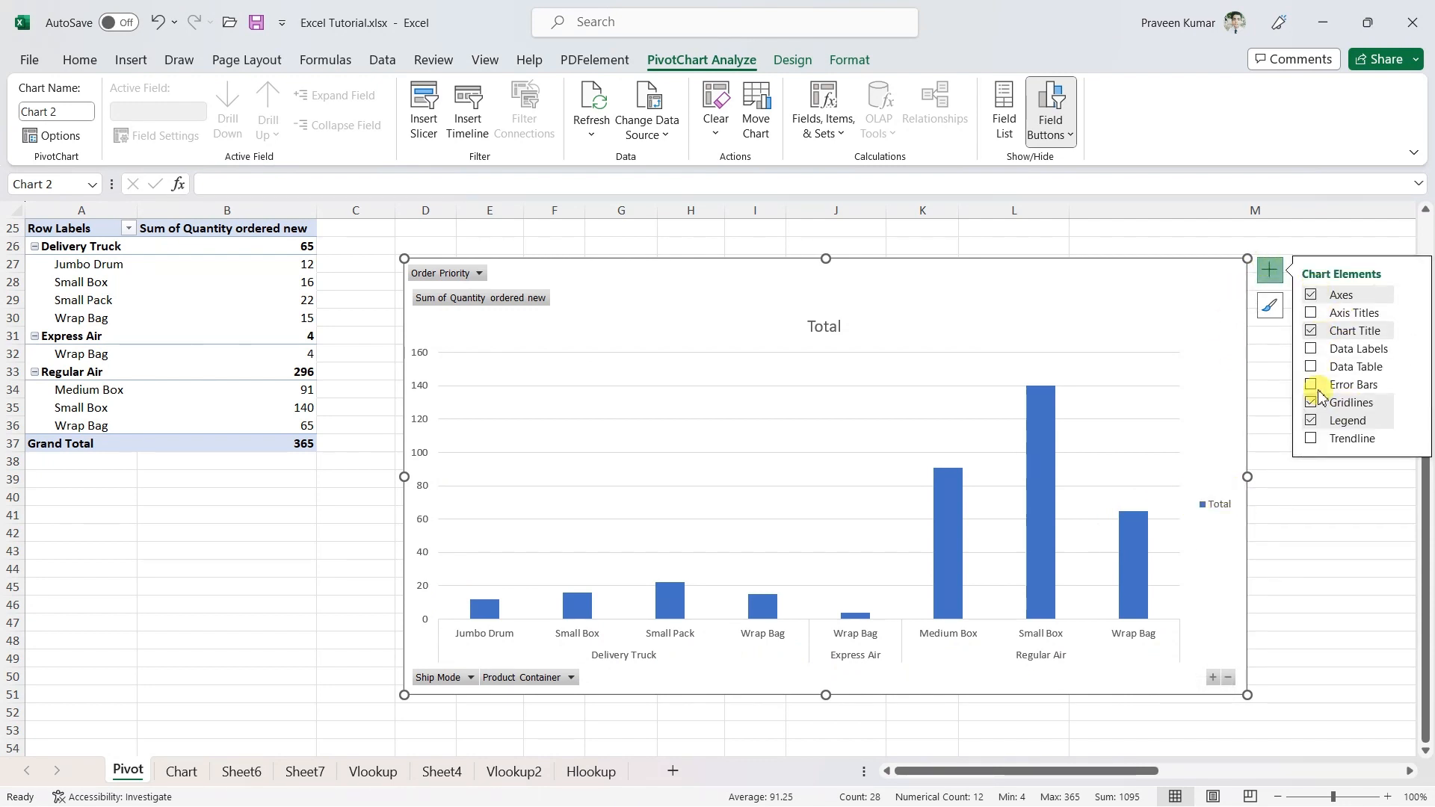
{"action": "left_click", "coordinate": [1275, 343]}
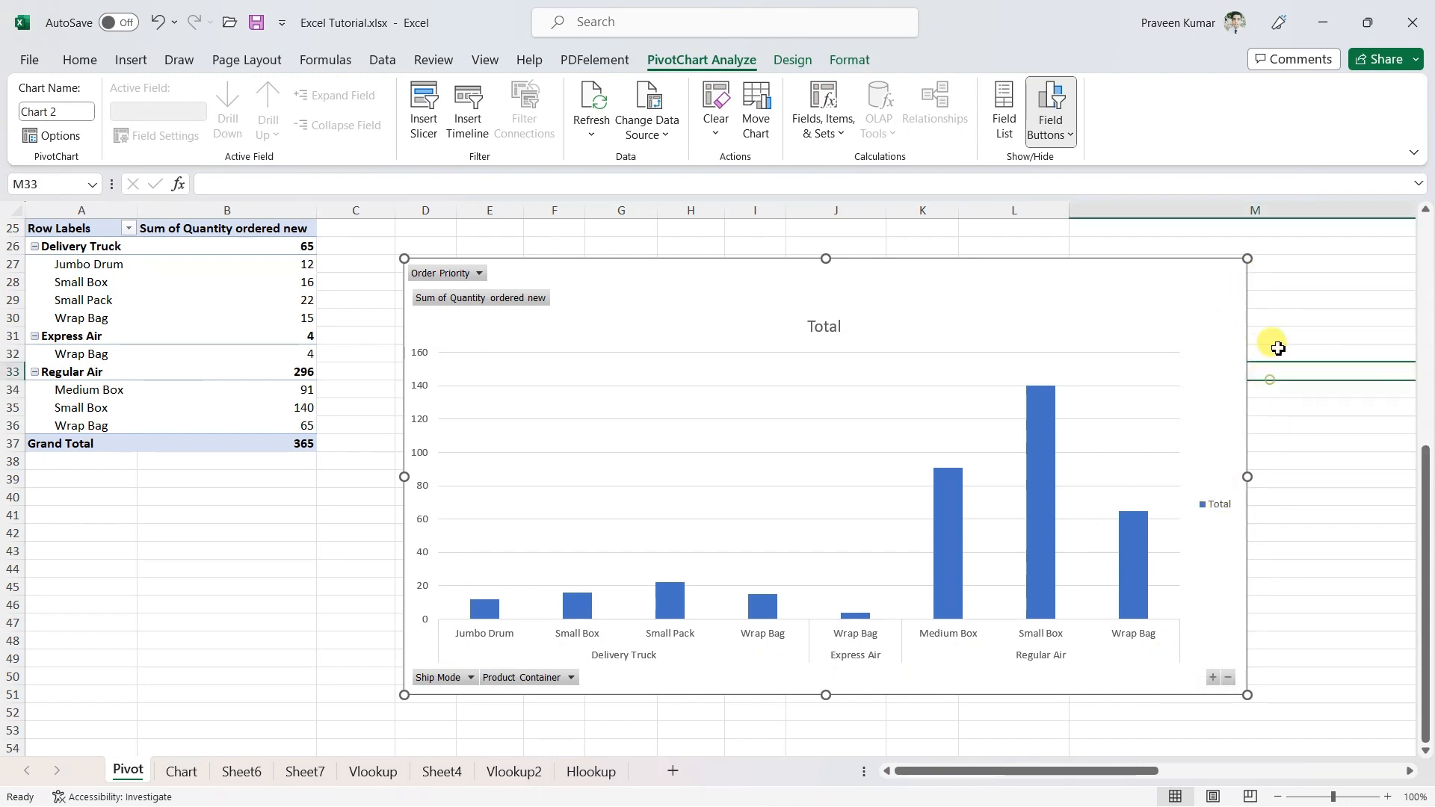
{"action": "left_click", "coordinate": [1163, 298]}
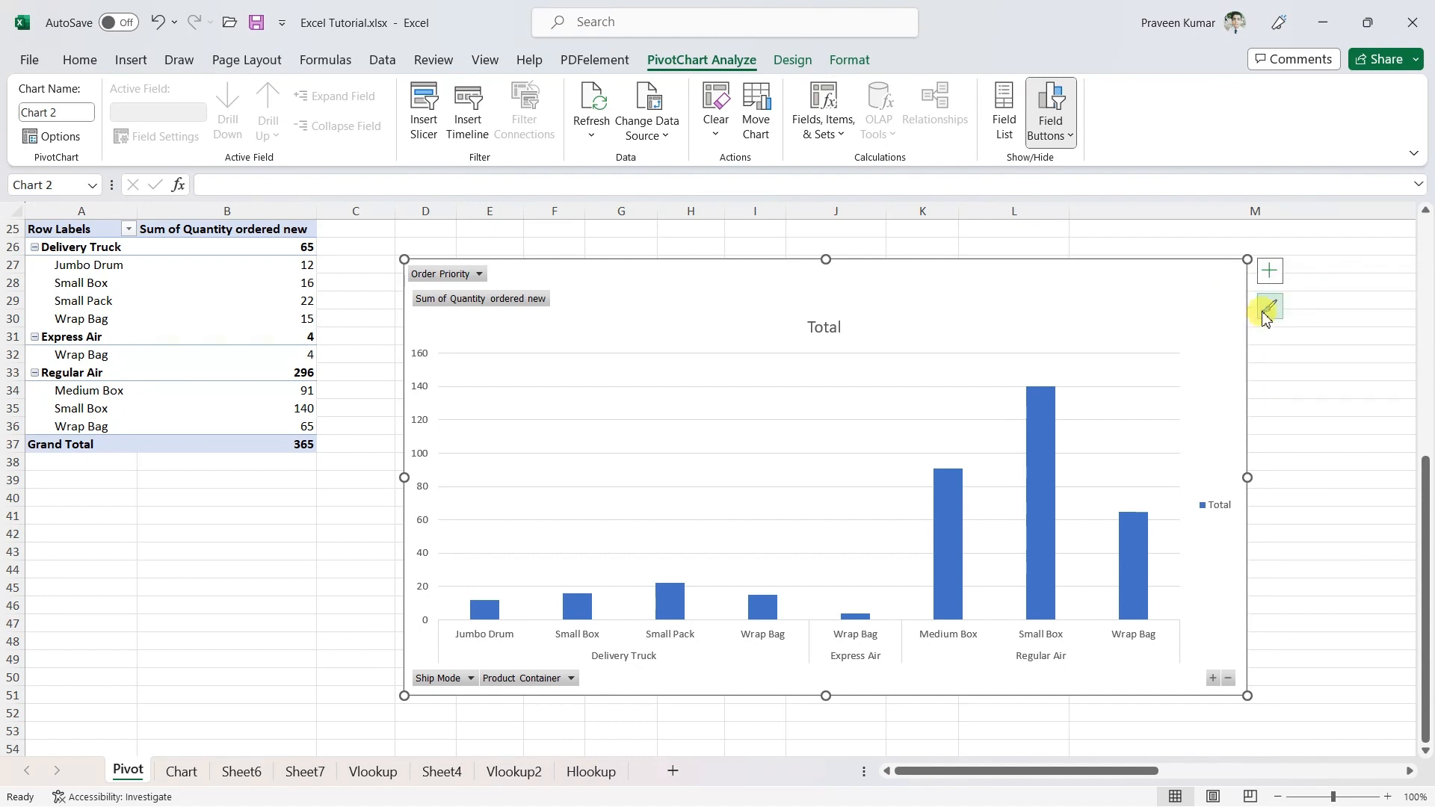
Add axis titles and data labels to the PivotChart, toggling the axes and the chart title off and back on.
{"action": "left_click", "coordinate": [1269, 271]}
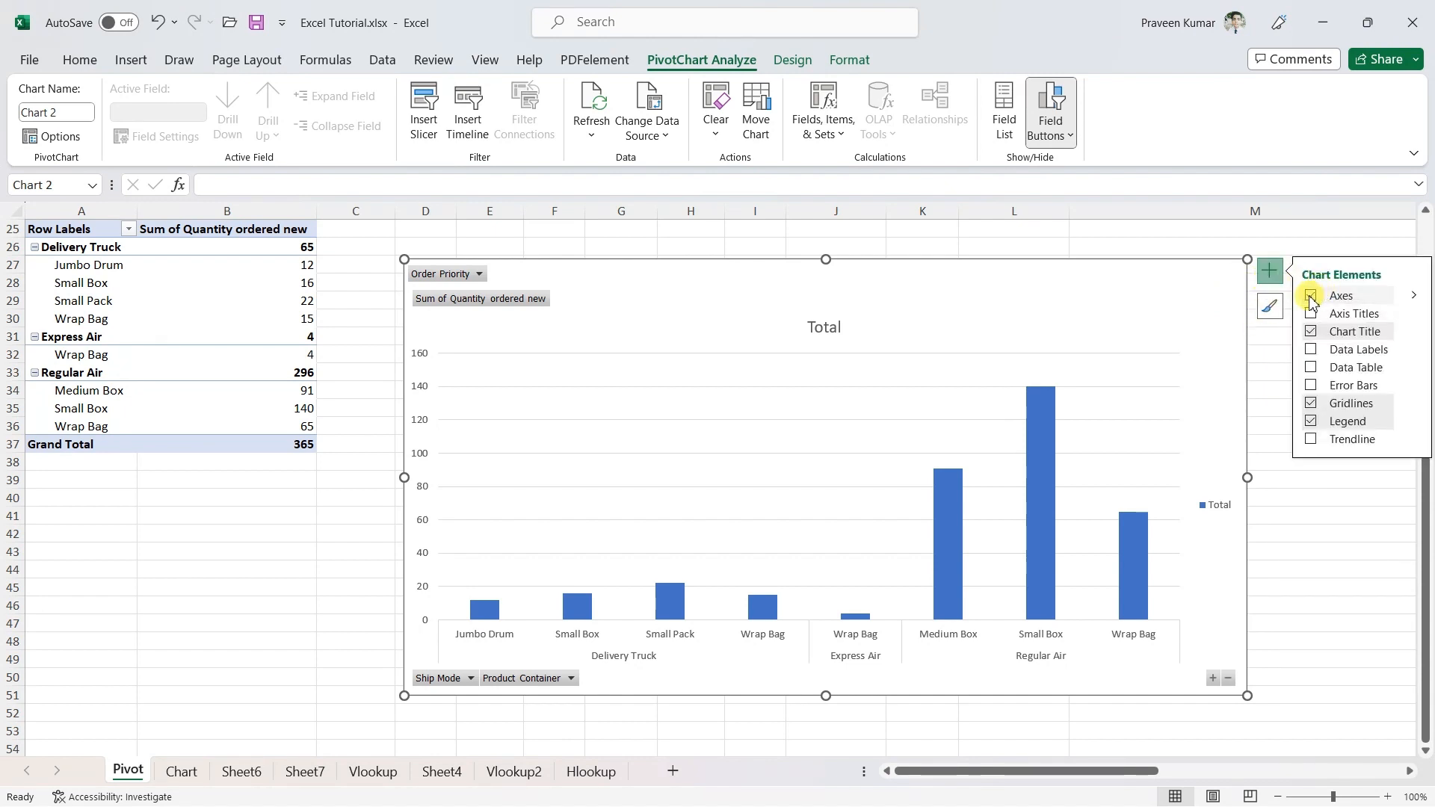
{"action": "left_click", "coordinate": [1310, 296]}
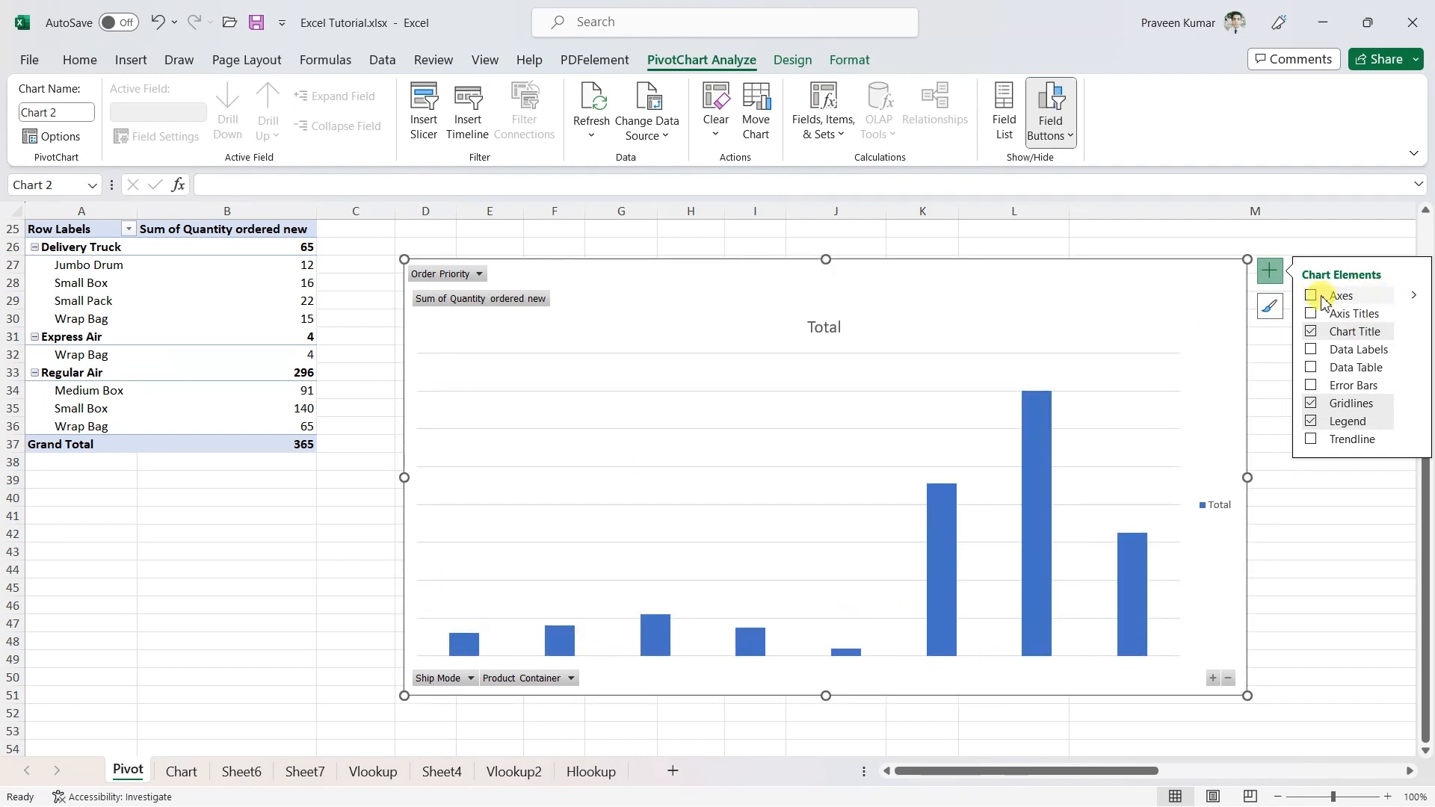
{"action": "left_click", "coordinate": [1321, 298]}
{"action": "left_click", "coordinate": [1318, 317]}
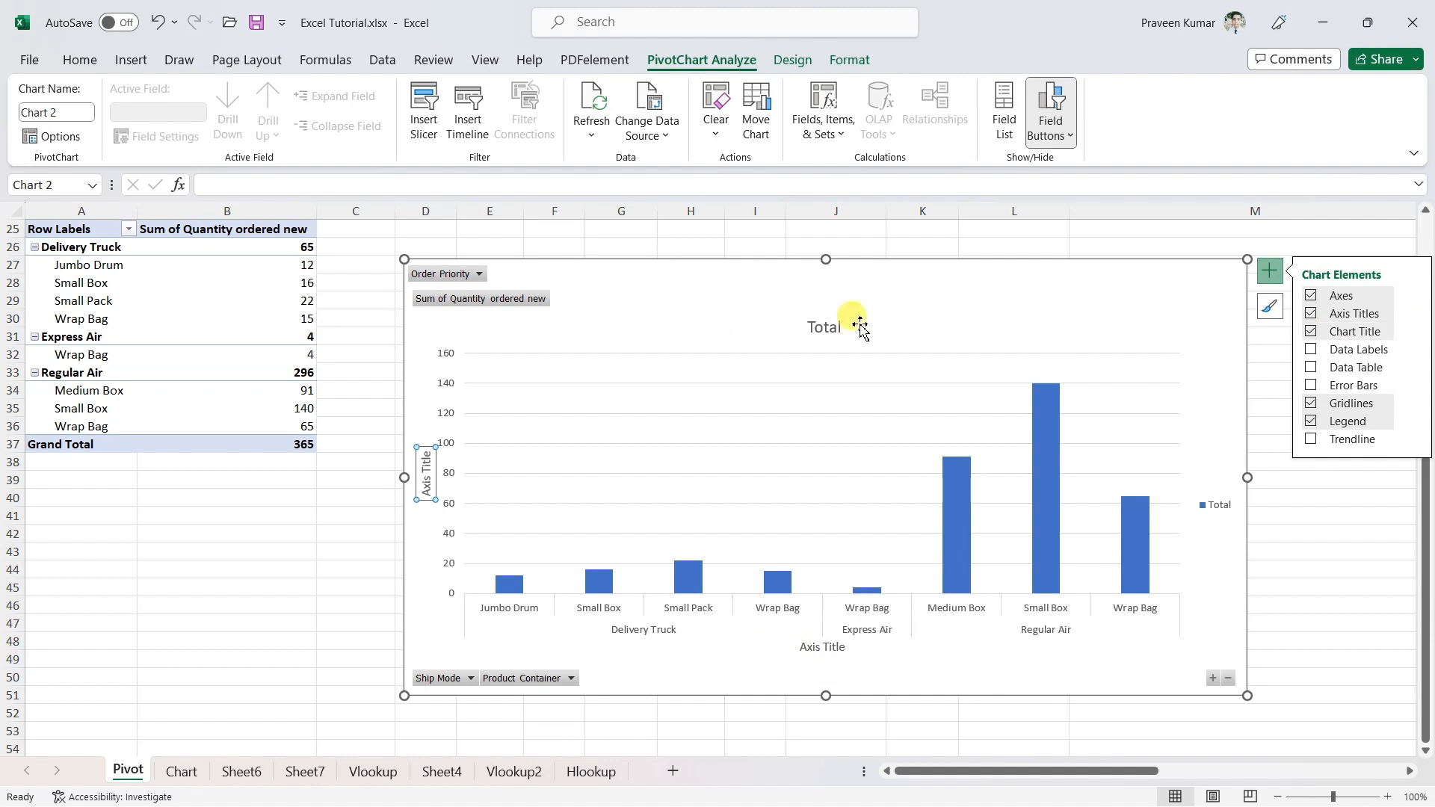
{"action": "left_click", "coordinate": [1313, 334]}
{"action": "left_click", "coordinate": [1313, 334]}
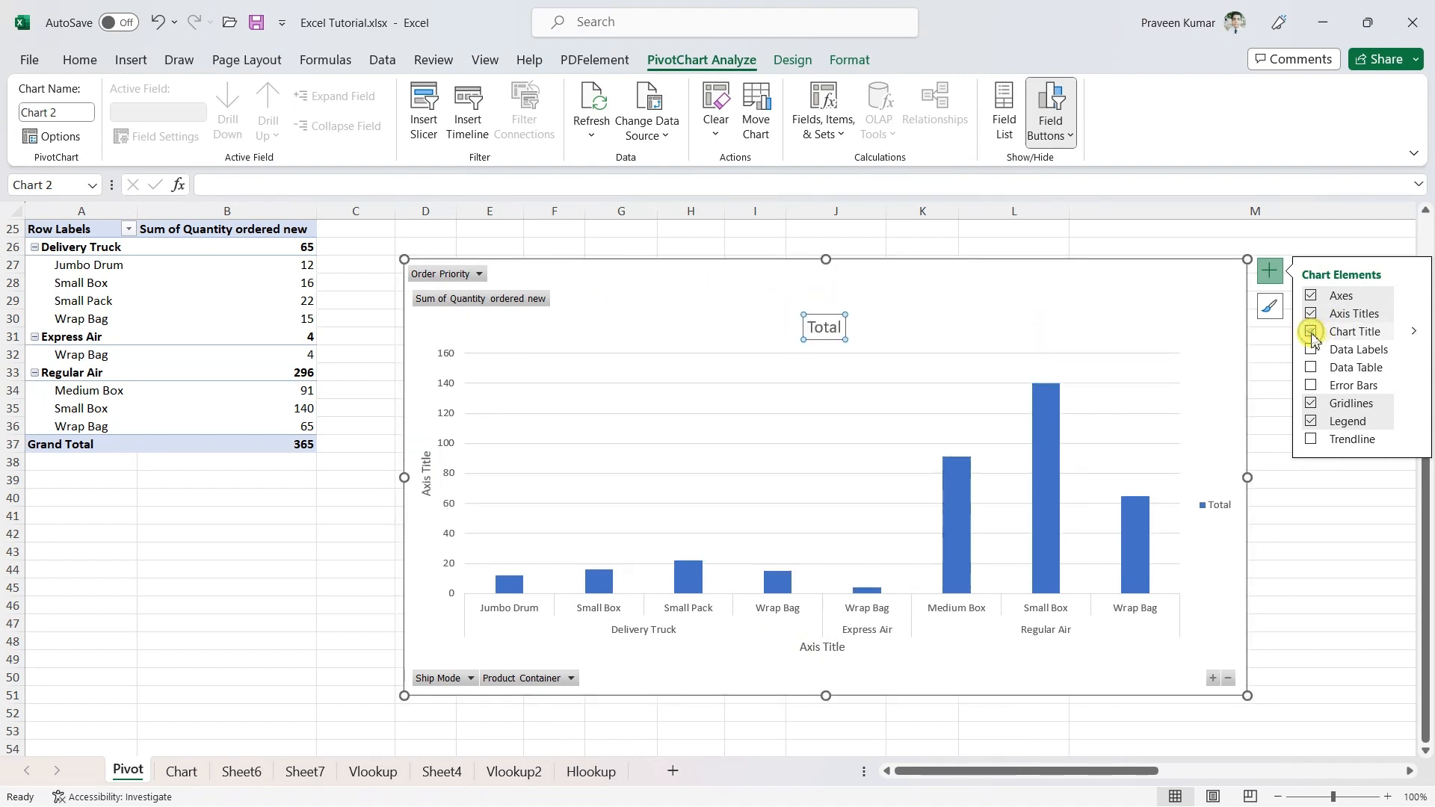
{"action": "left_click", "coordinate": [1312, 350]}
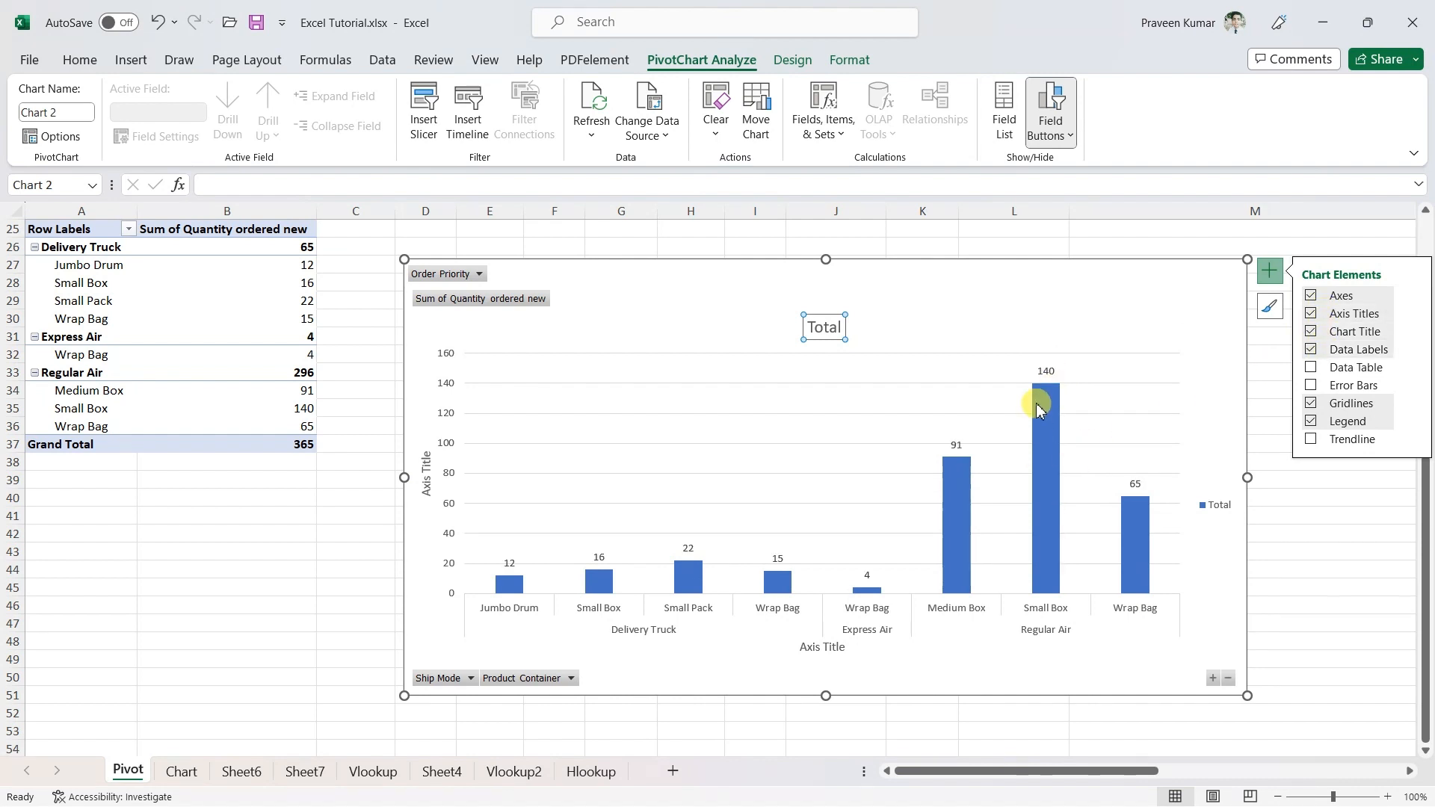
{"action": "mouse_move", "coordinate": [1054, 580]}
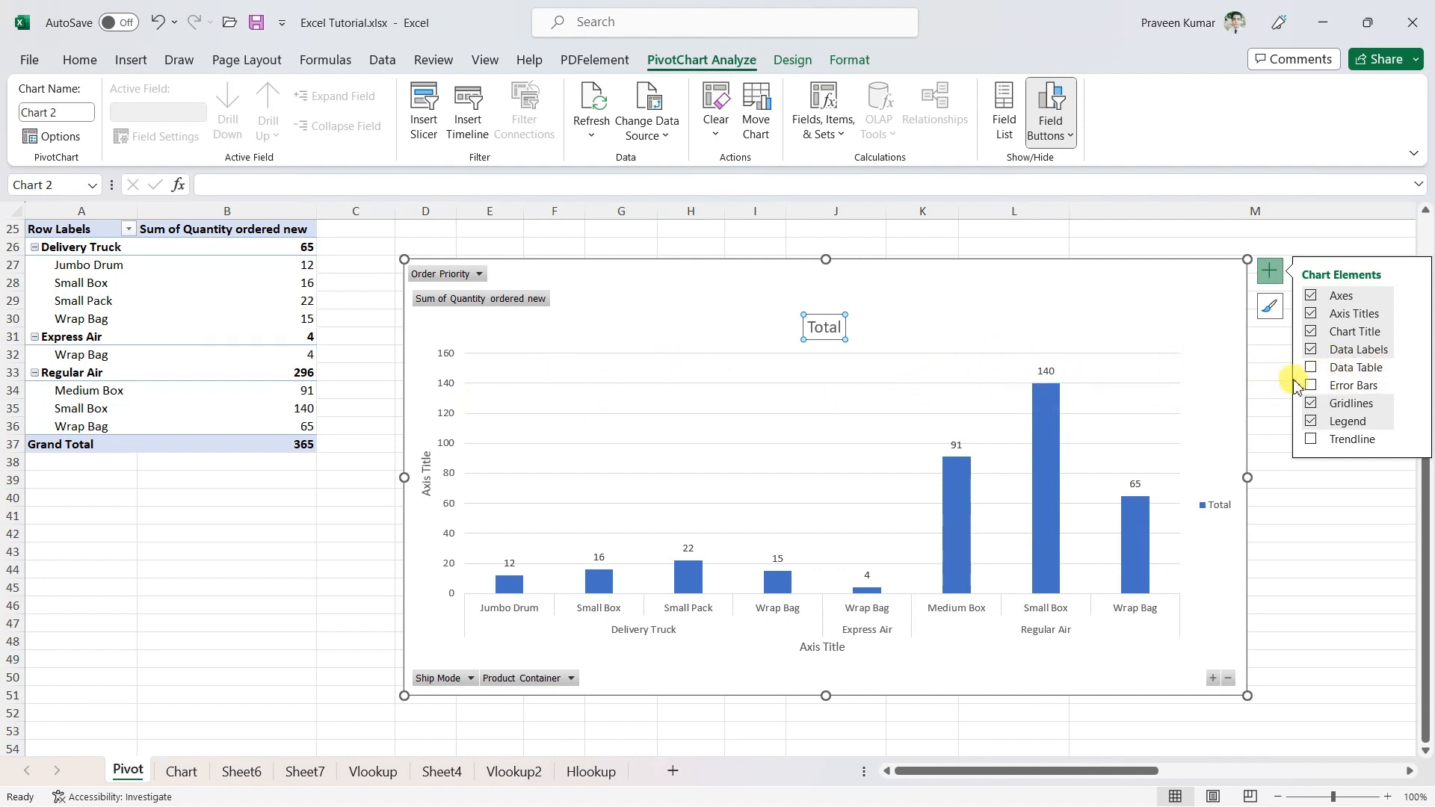
Try a data table, error bars and a trendline on the PivotChart, and turn its gridlines back on.
{"action": "left_click", "coordinate": [1310, 367]}
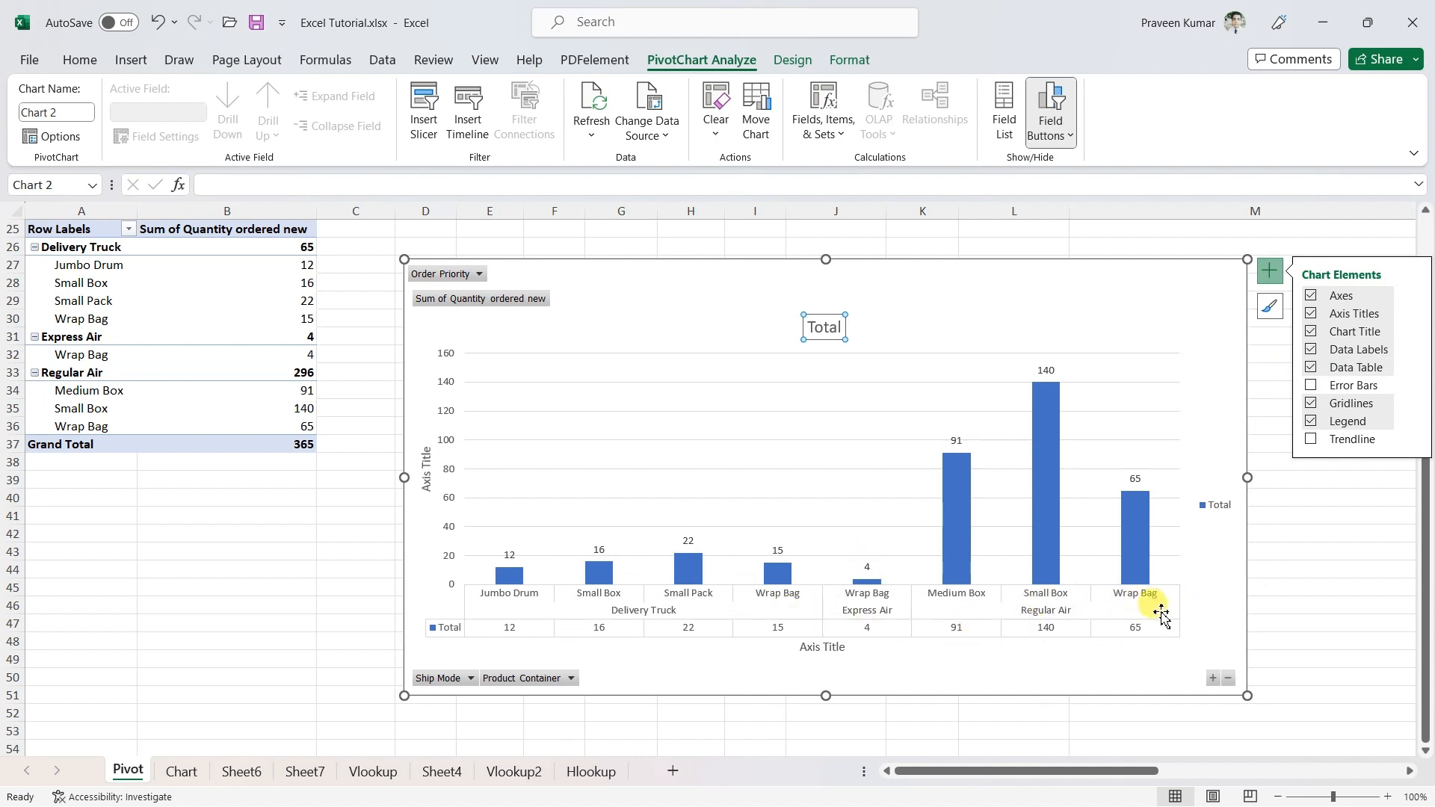
{"action": "left_click", "coordinate": [1312, 388]}
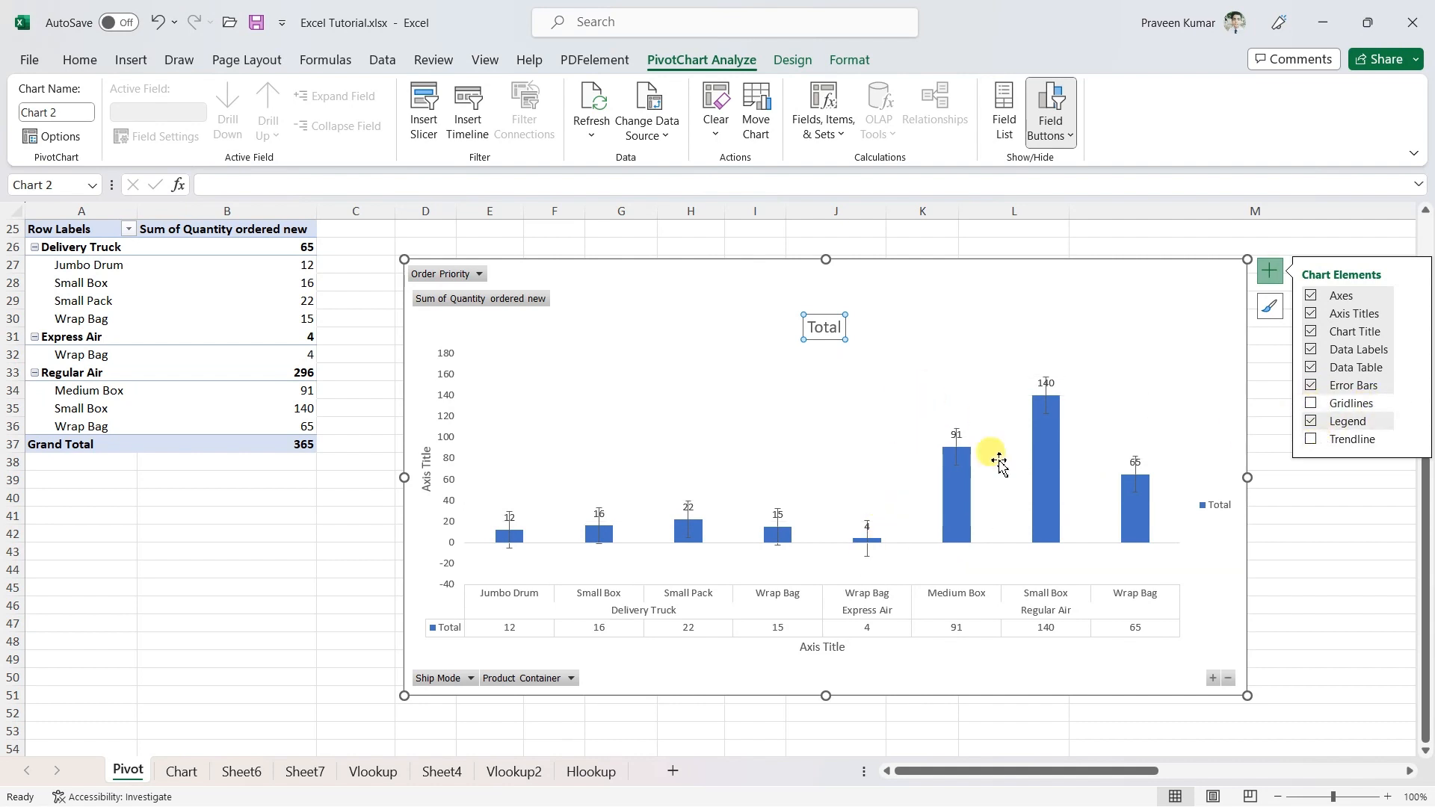
{"action": "left_click", "coordinate": [1312, 405]}
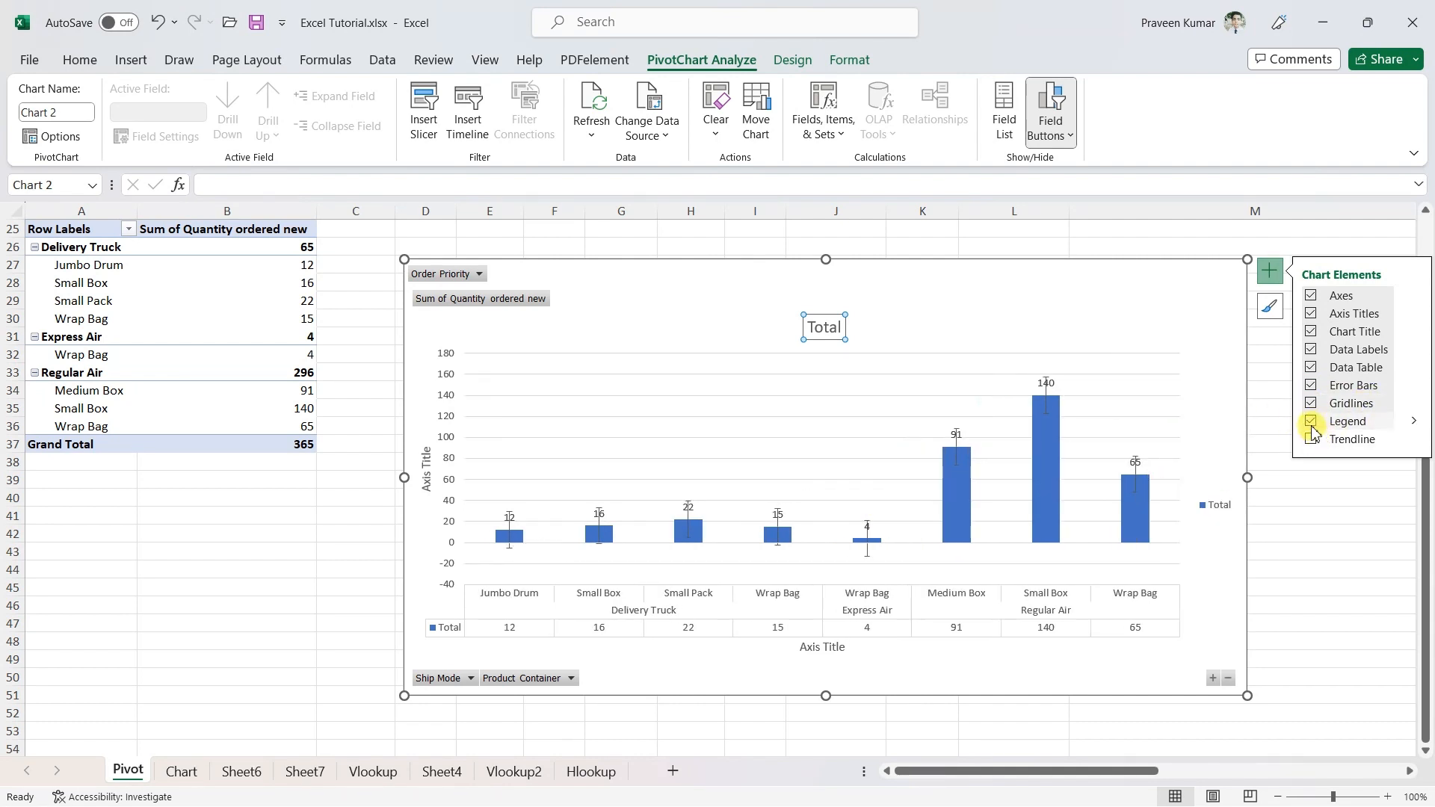
{"action": "left_click", "coordinate": [1312, 441]}
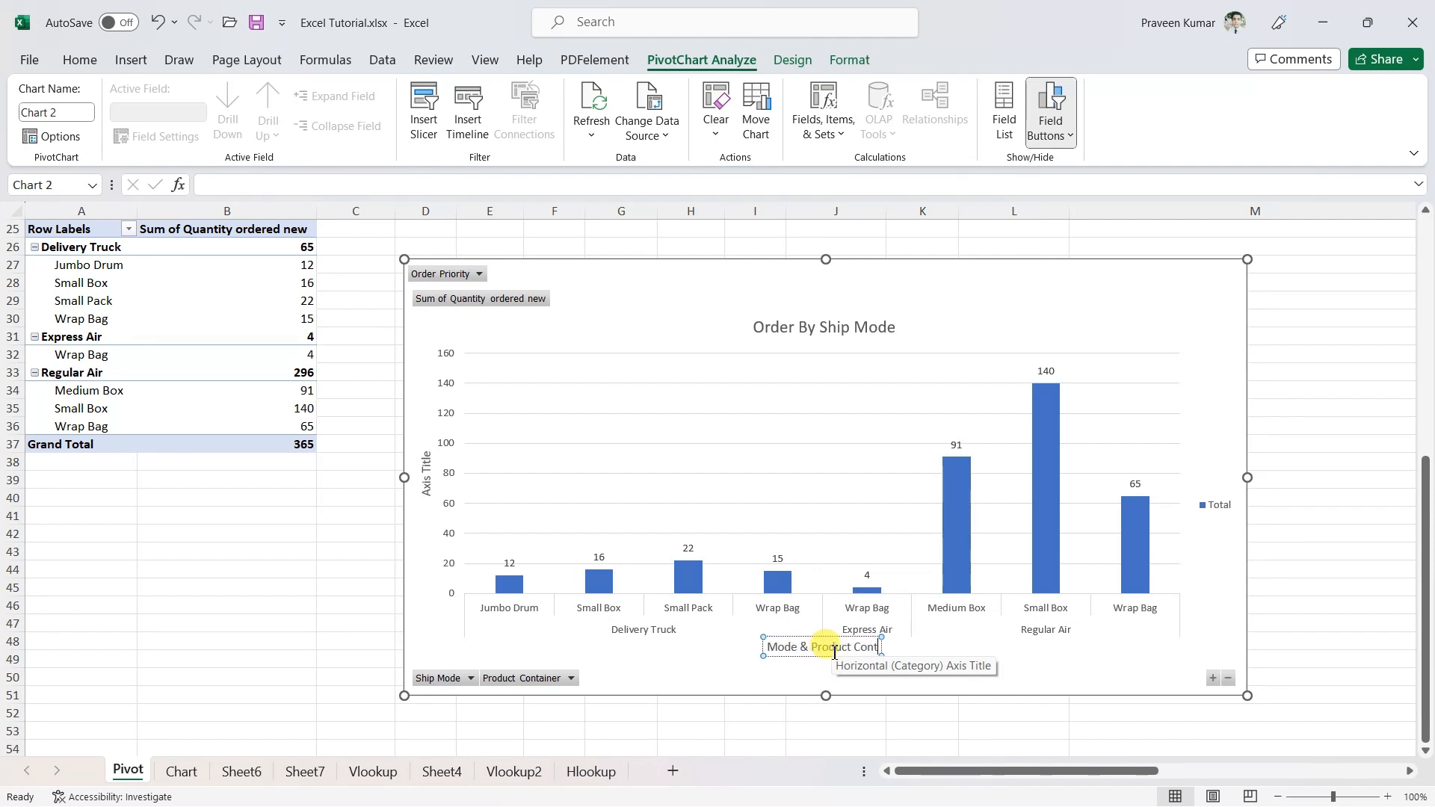
Set the horizontal axis title to "Mode & Product Container" and the vertical axis title to "Quantity of Order".
{"action": "type", "text": "iner"}
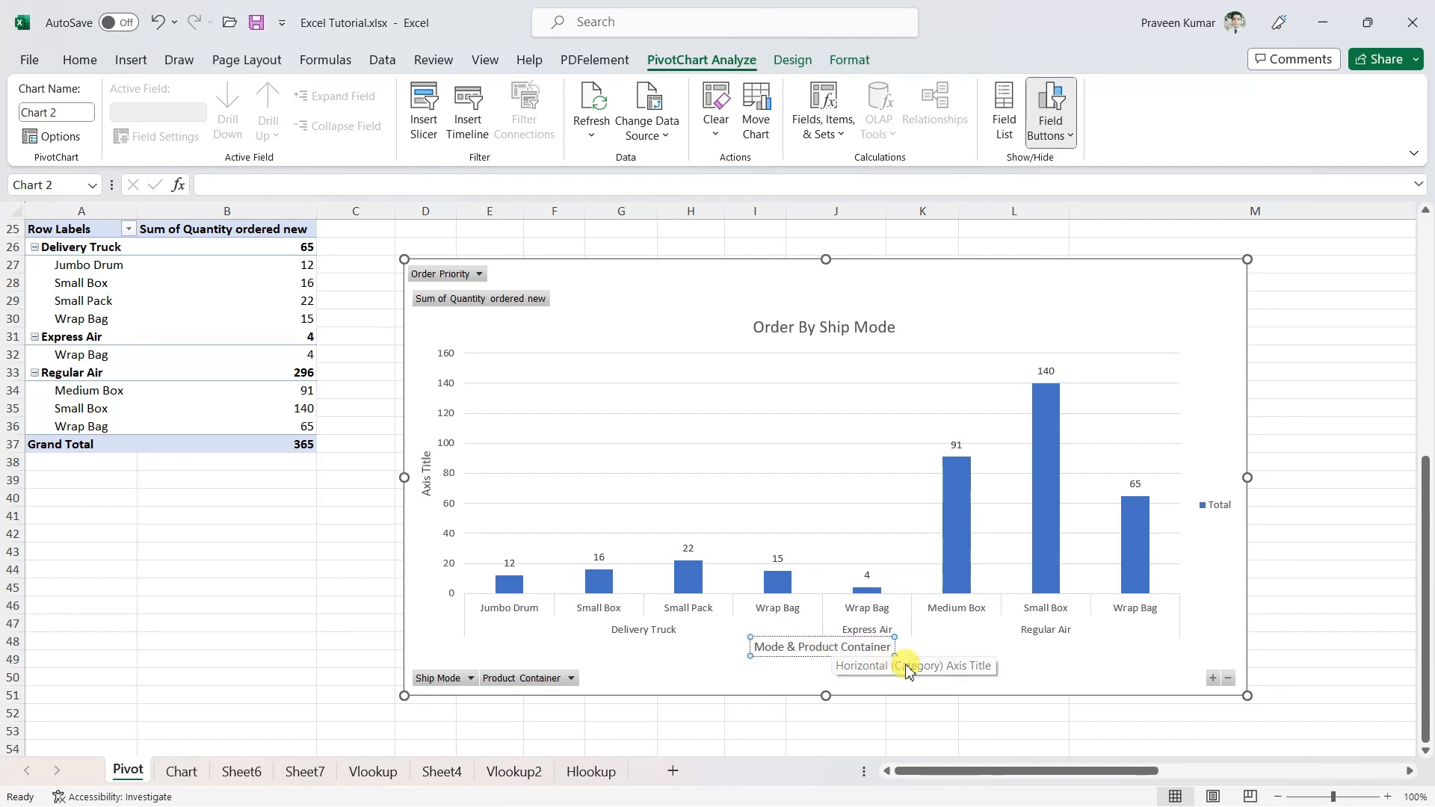
{"action": "left_click", "coordinate": [695, 671]}
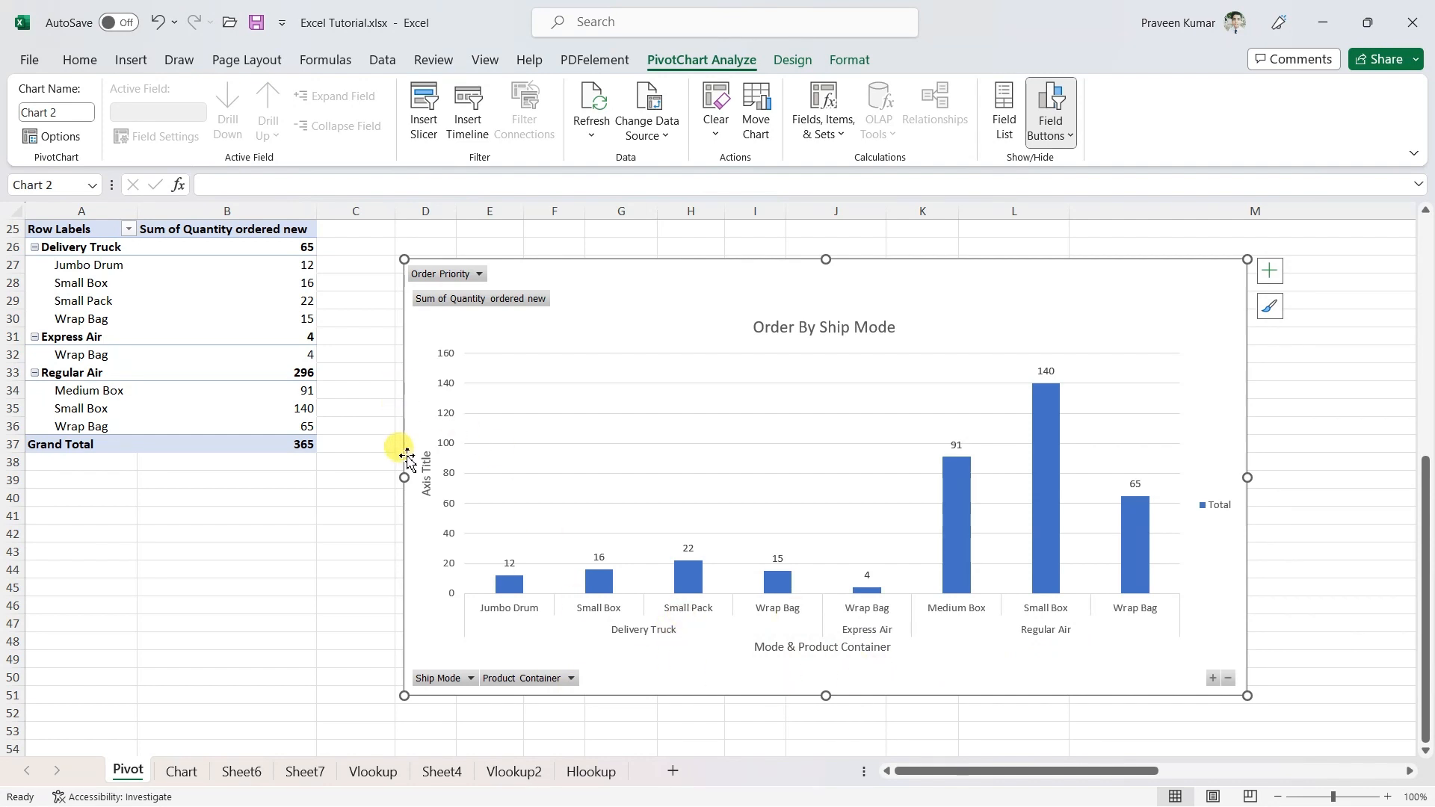
{"action": "left_click", "coordinate": [432, 480]}
{"action": "double_click", "coordinate": [432, 480]}
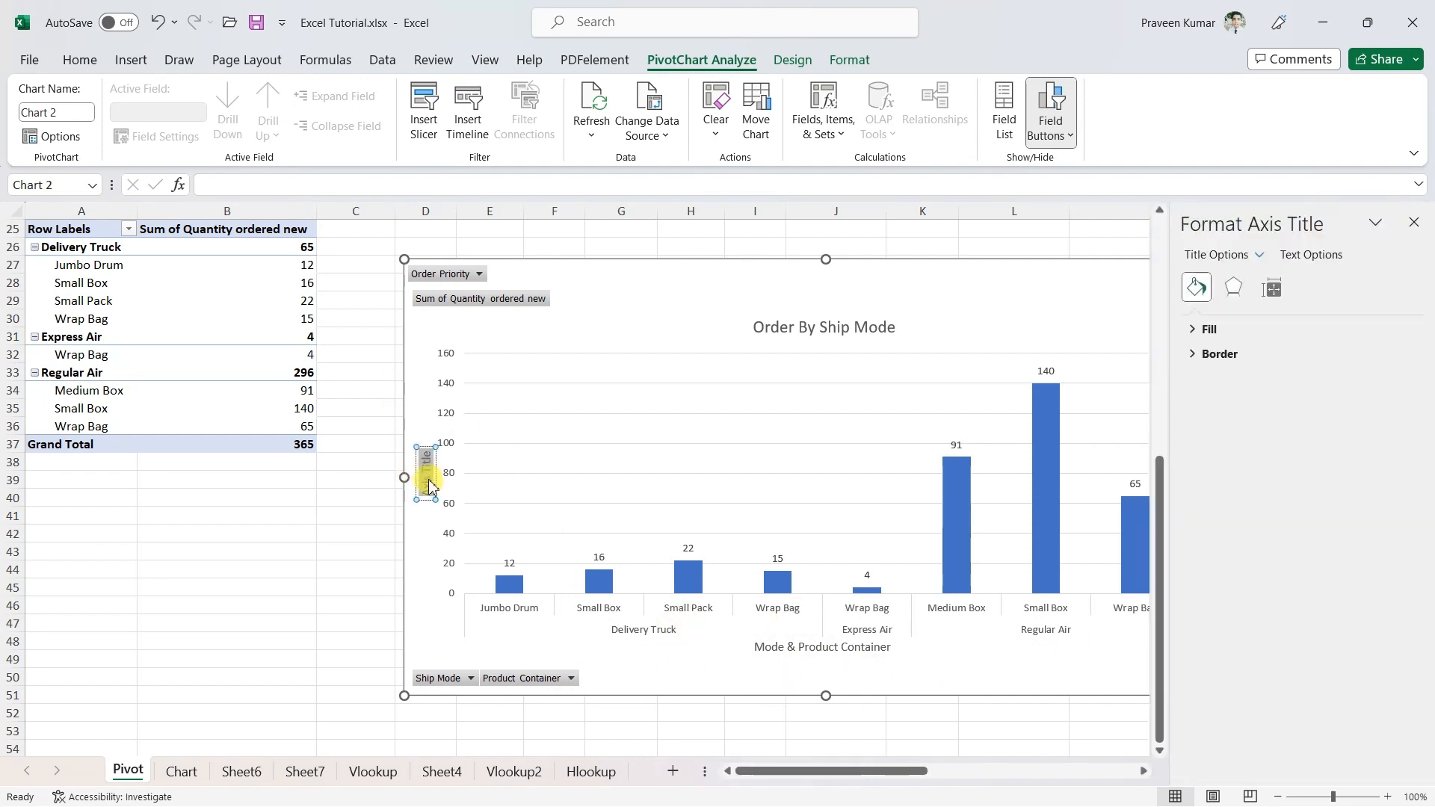
{"action": "key", "text": "BackSpace"}
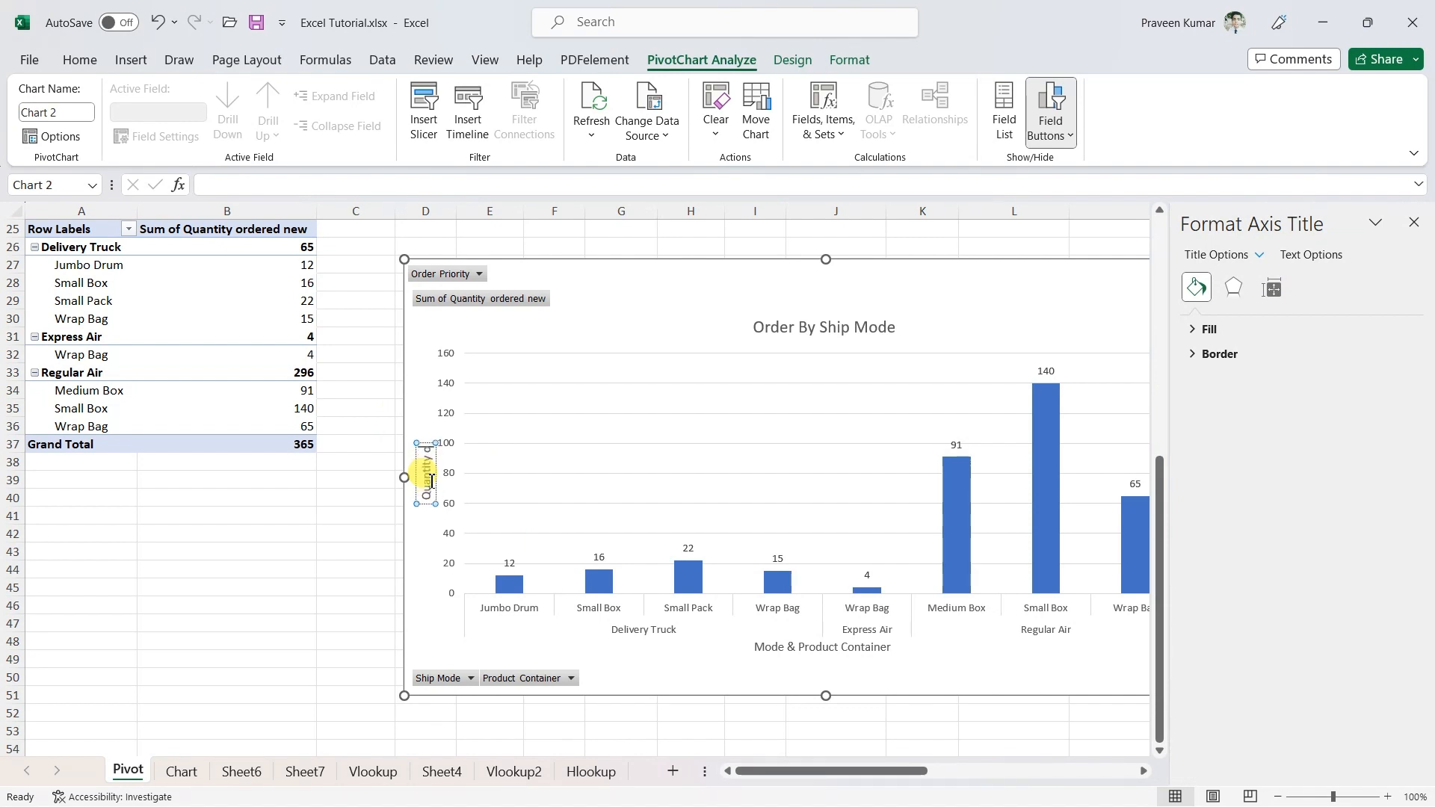
{"action": "left_click", "coordinate": [227, 605]}
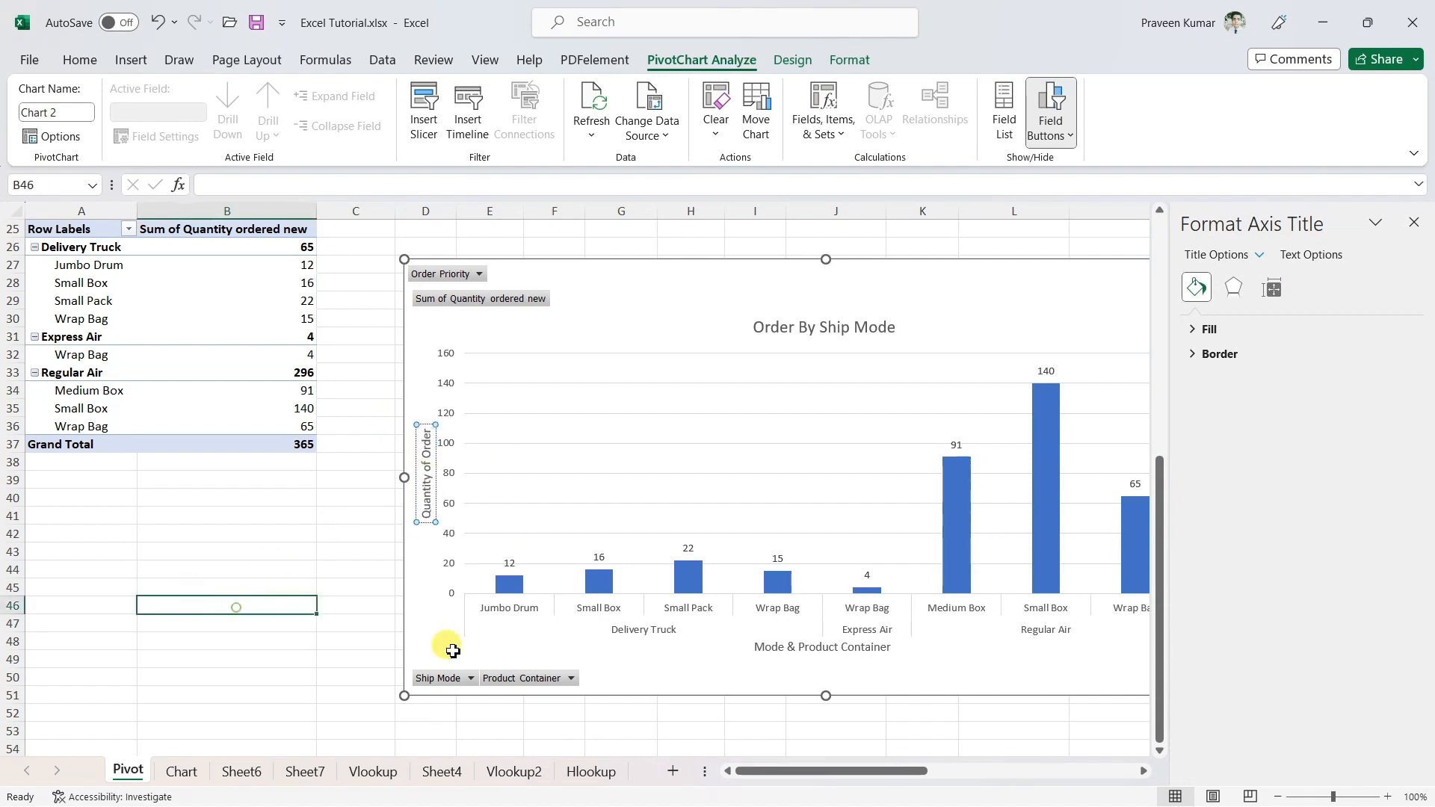
{"action": "left_click", "coordinate": [1415, 223]}
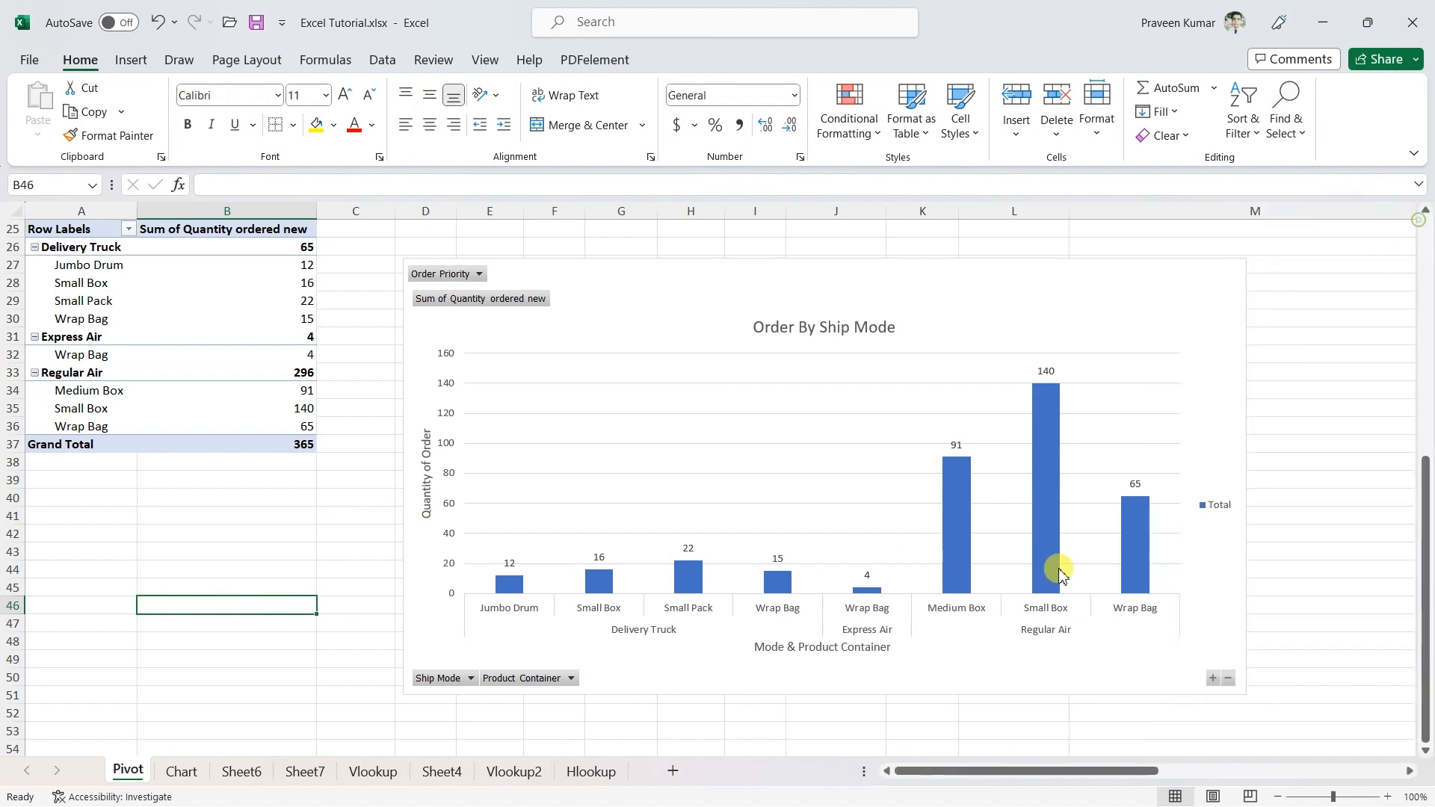
Change the font color of the word "Order" in the vertical axis title to a gold theme shade.
{"action": "left_click", "coordinate": [427, 463]}
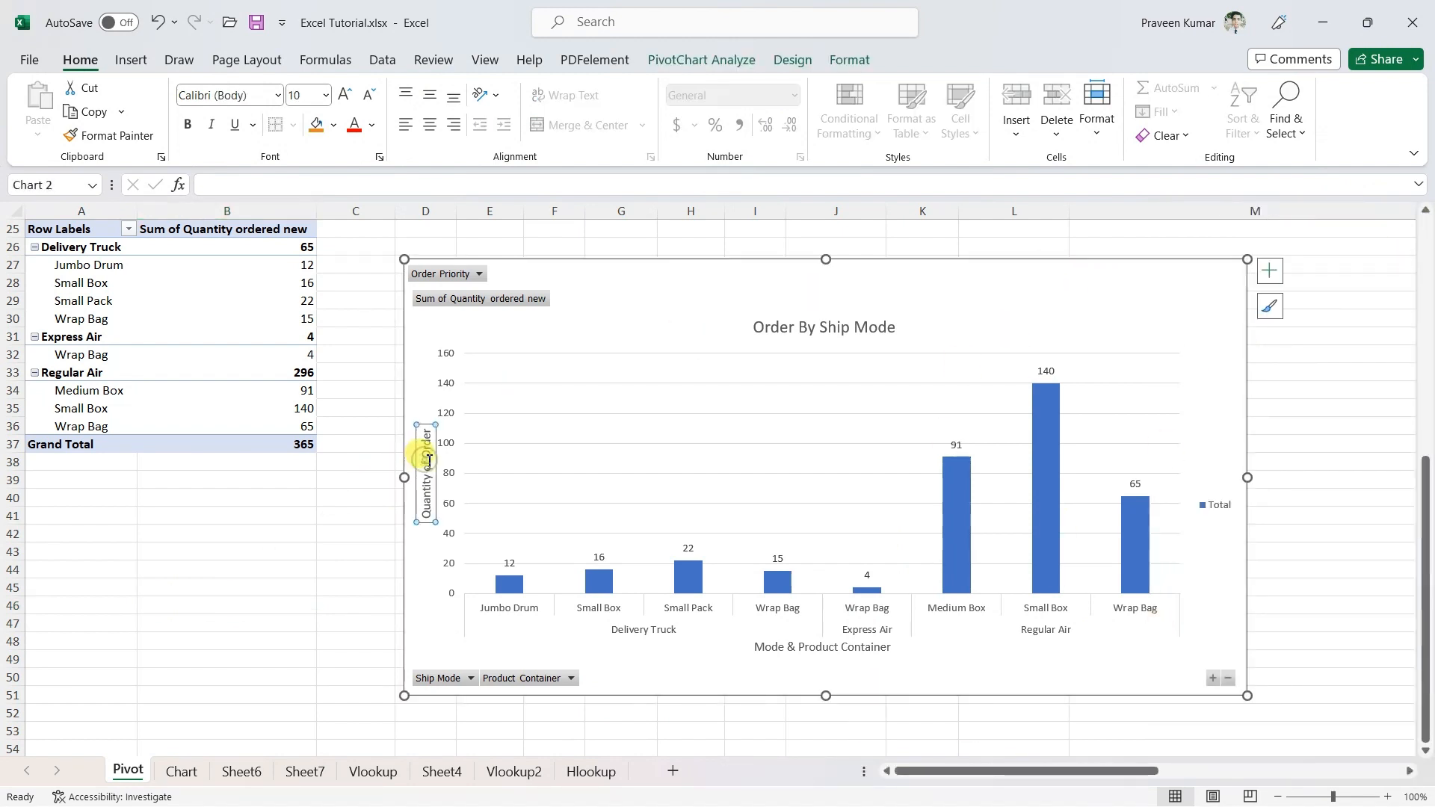
{"action": "double_click", "coordinate": [431, 461]}
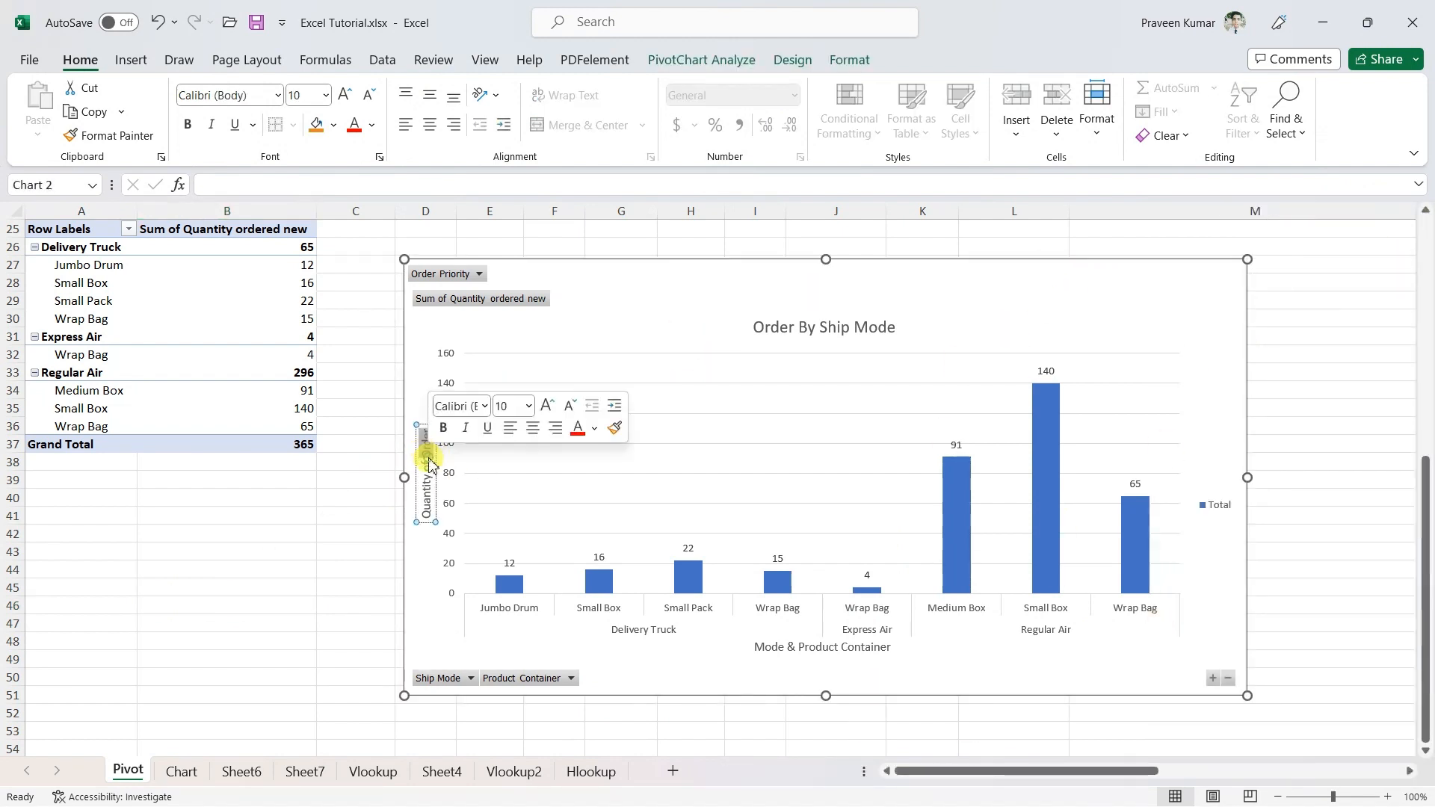
{"action": "left_click", "coordinate": [595, 429]}
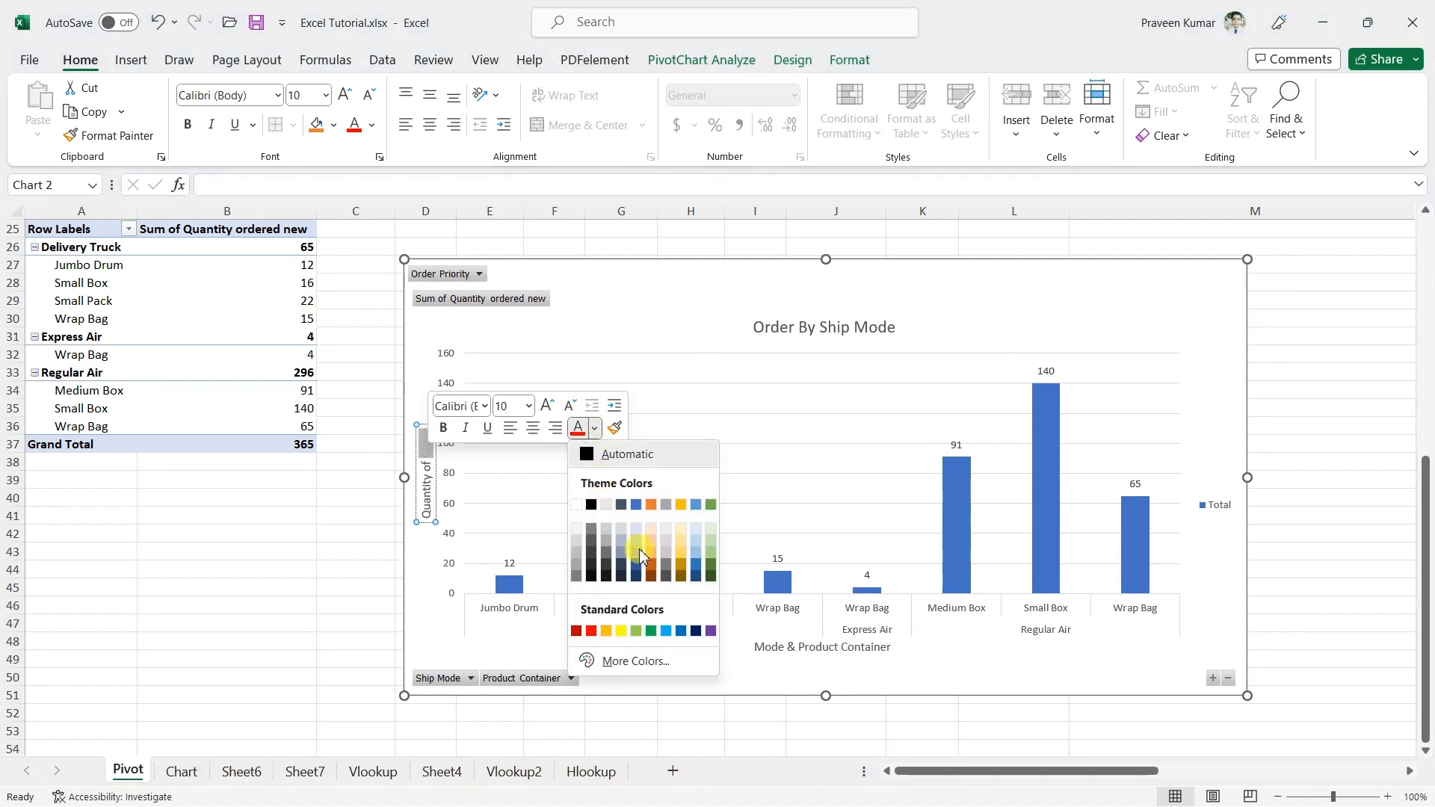
{"action": "left_click", "coordinate": [685, 547]}
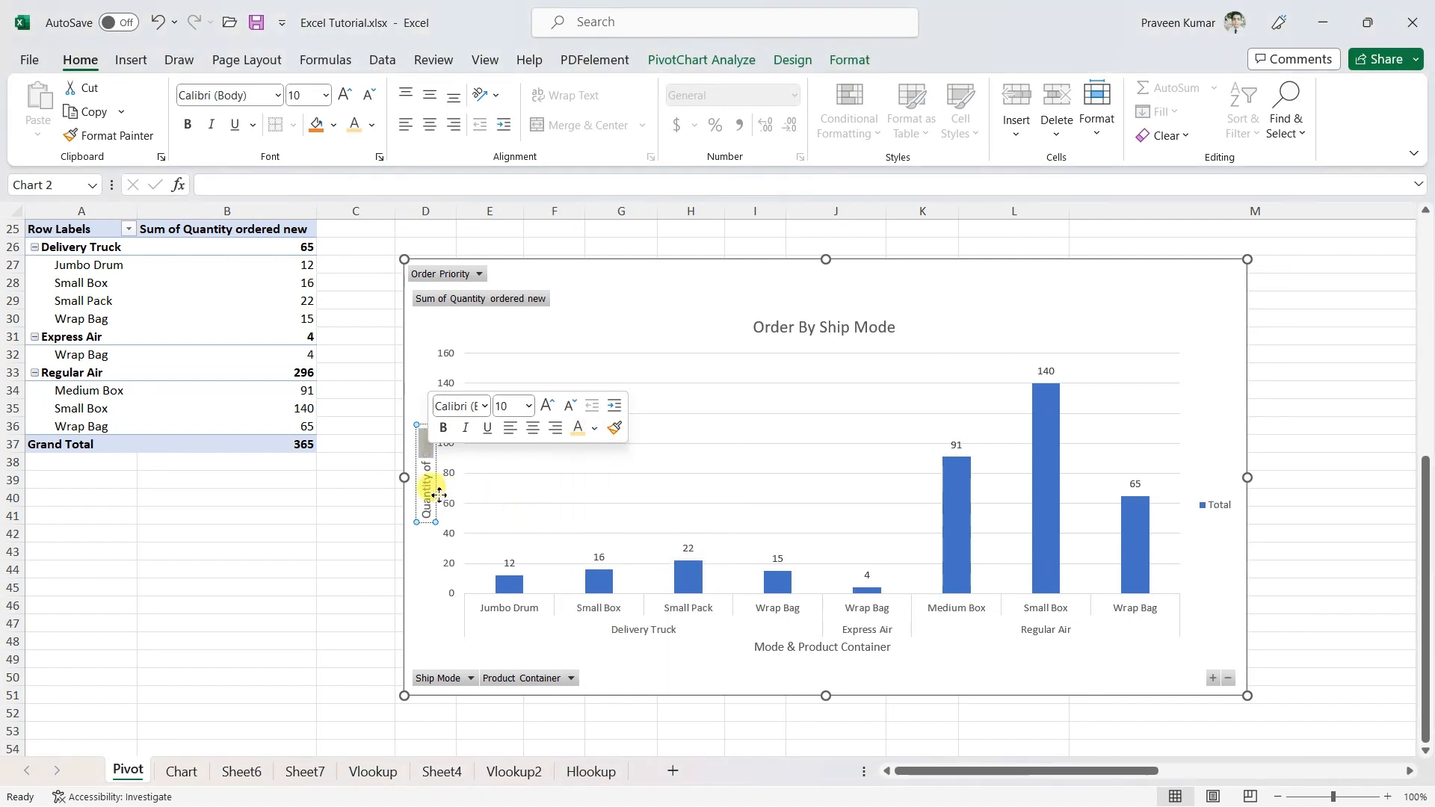
Apply the orange-filled theme style with a dark outline and white text to the PivotChart's vertical axis title.
{"action": "left_click", "coordinate": [426, 443]}
{"action": "triple_click", "coordinate": [426, 443]}
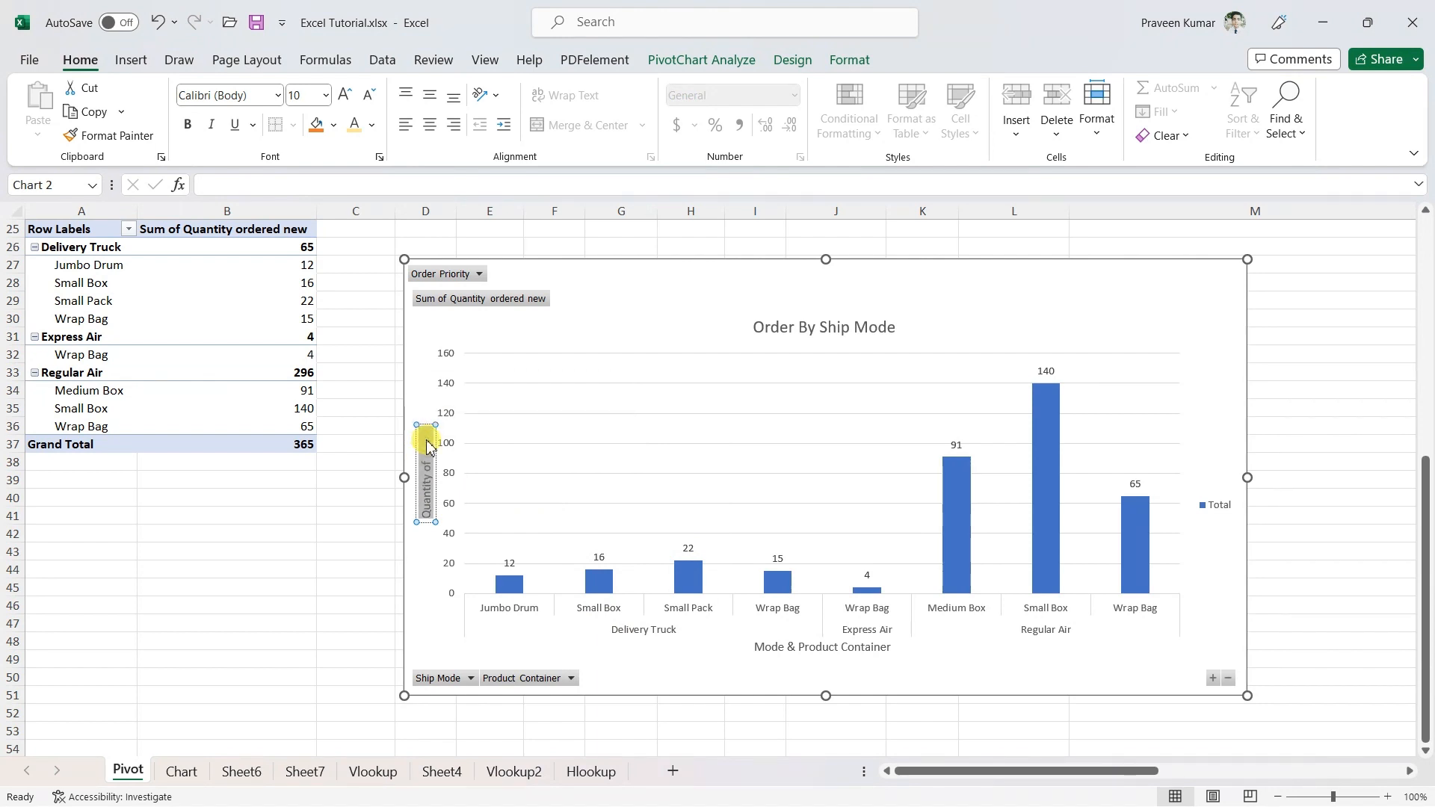
{"action": "right_click", "coordinate": [428, 447]}
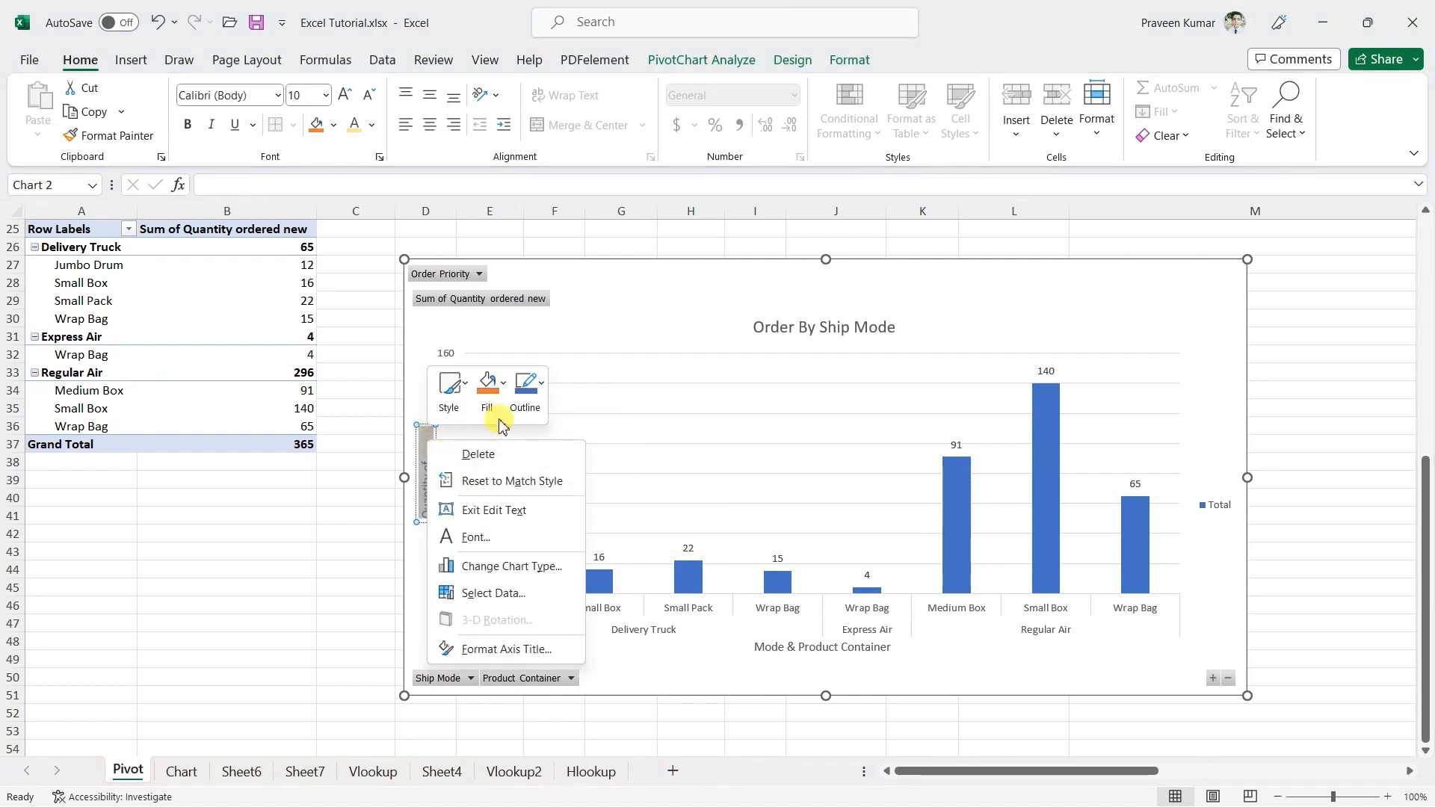
{"action": "left_click", "coordinate": [488, 392]}
{"action": "left_click", "coordinate": [524, 514]}
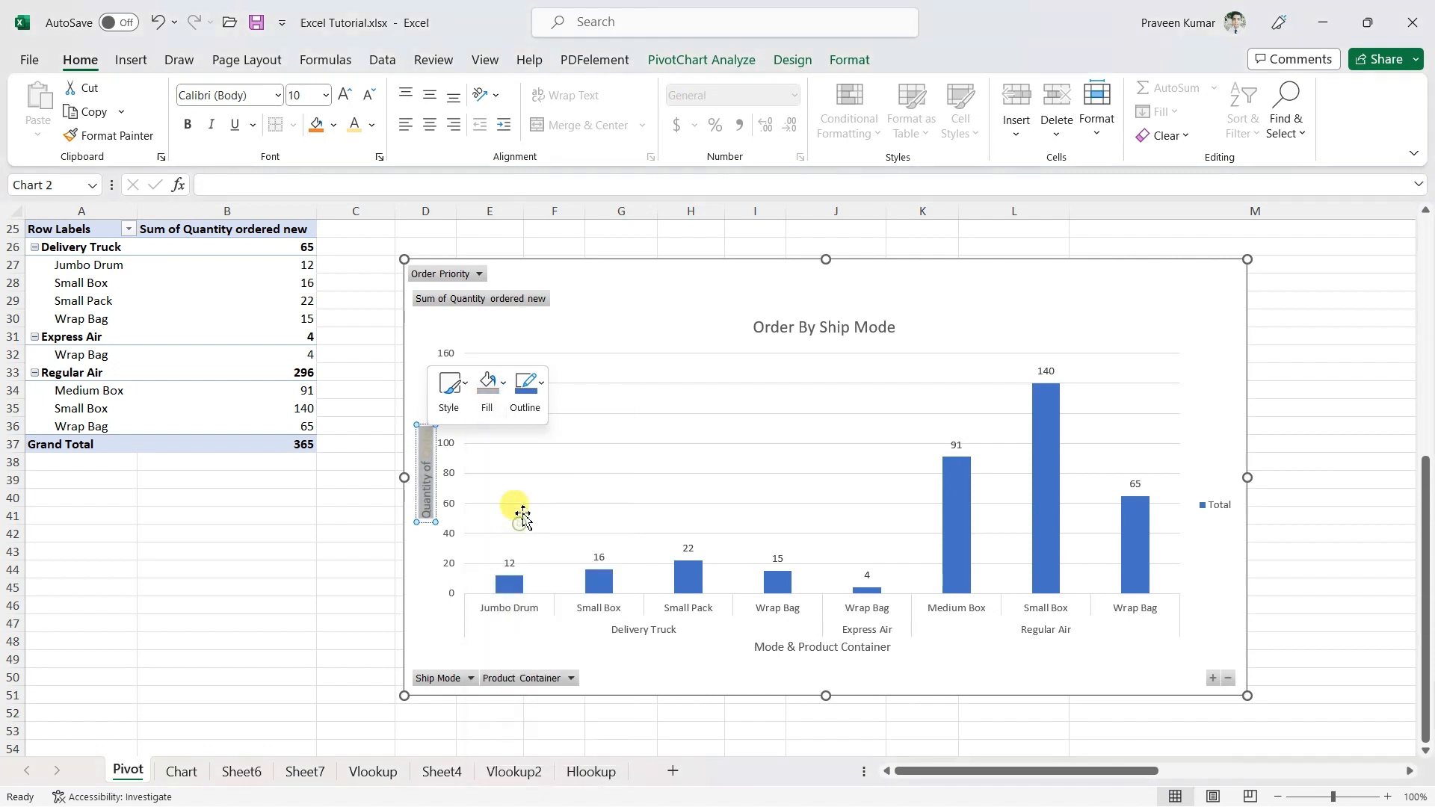
{"action": "left_click", "coordinate": [526, 385]}
{"action": "left_click", "coordinate": [459, 403]}
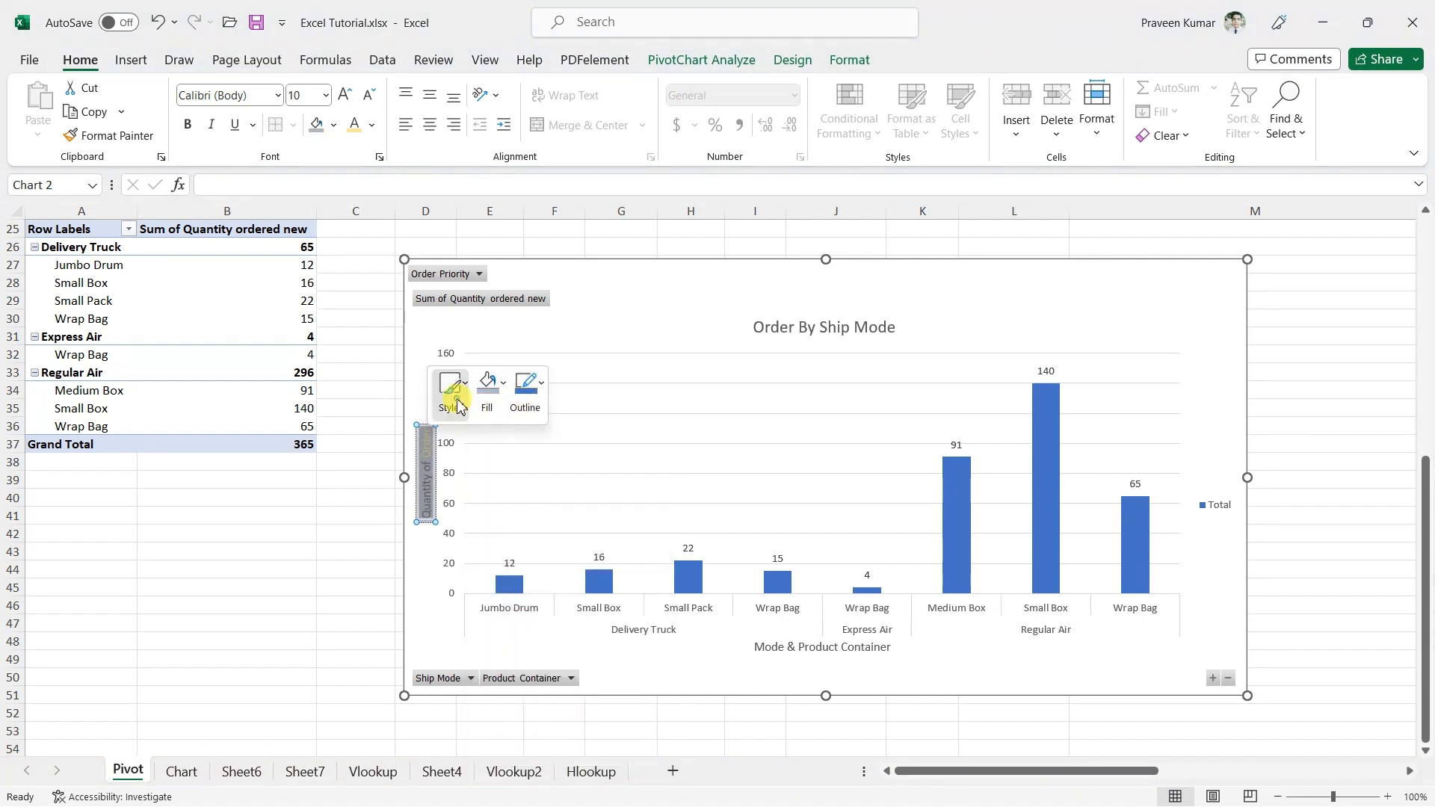
{"action": "left_click", "coordinate": [550, 551]}
{"action": "left_click", "coordinate": [356, 644]}
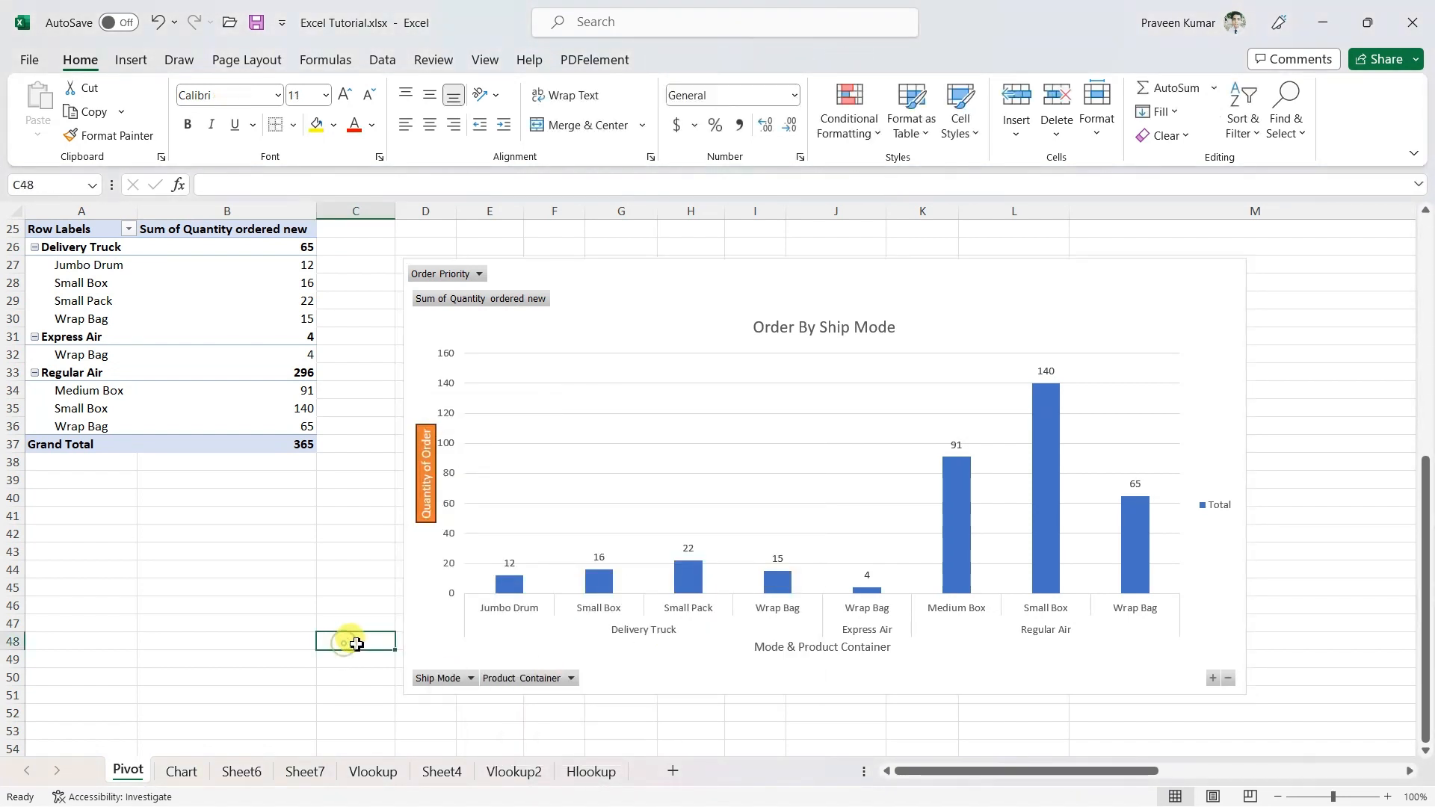
Apply the matching orange-filled theme style with white text to the horizontal axis title, after trying a gold fill.
{"action": "left_click", "coordinate": [828, 647]}
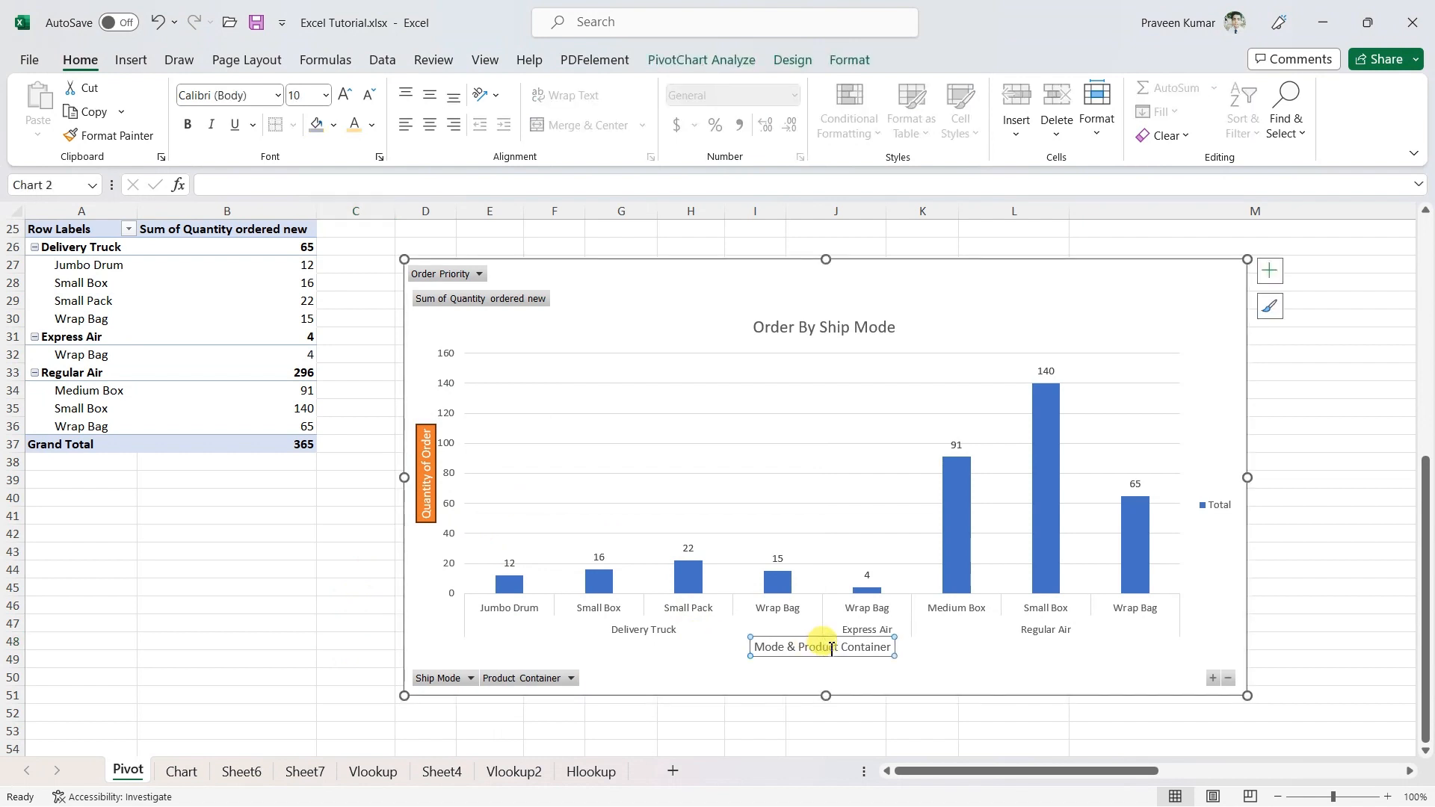
{"action": "left_click", "coordinate": [847, 659]}
{"action": "left_click", "coordinate": [840, 648]}
{"action": "right_click", "coordinate": [841, 649]}
{"action": "left_click", "coordinate": [900, 682]}
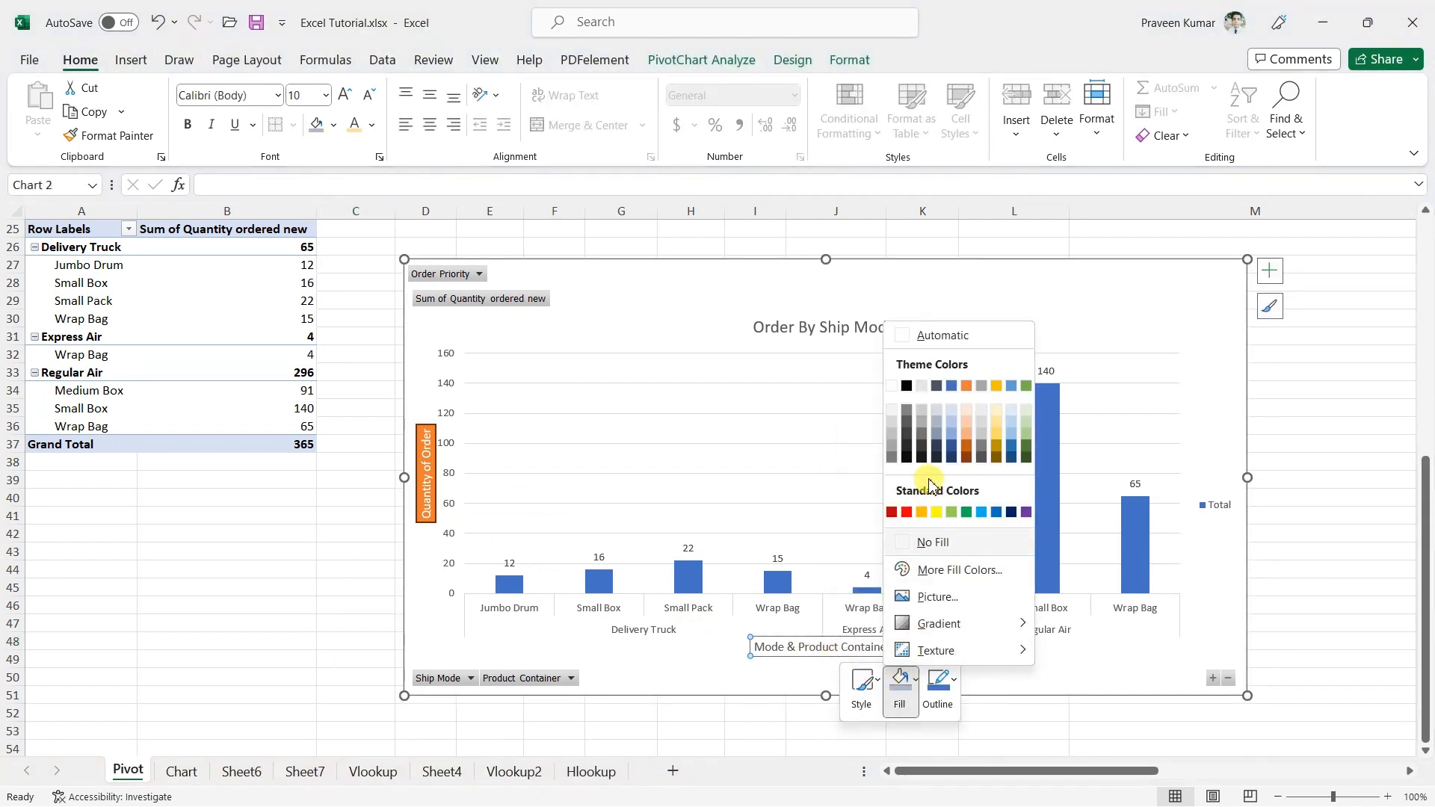
{"action": "left_click", "coordinate": [922, 512]}
{"action": "left_click", "coordinate": [863, 682]}
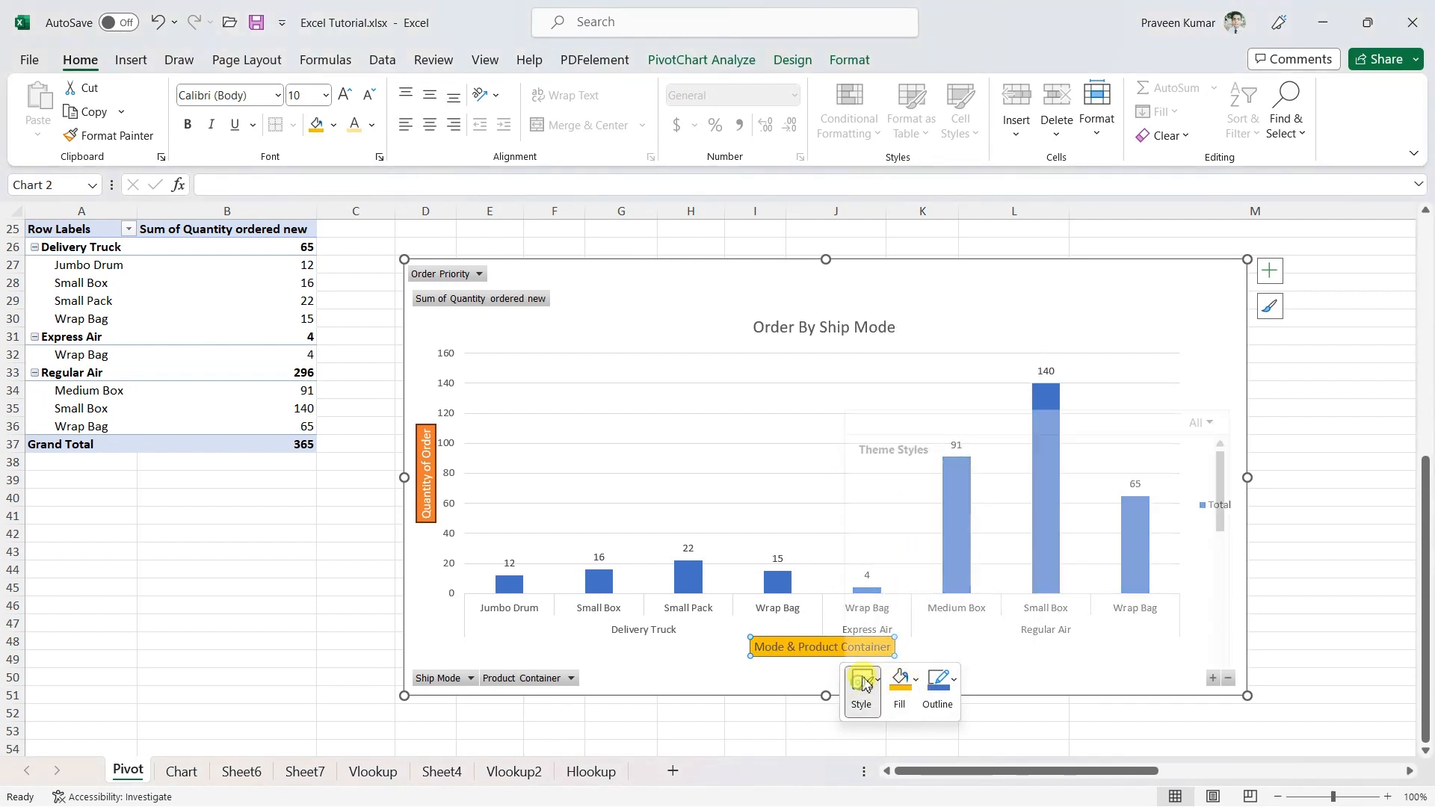
{"action": "left_click", "coordinate": [977, 533]}
{"action": "left_click", "coordinate": [1116, 745]}
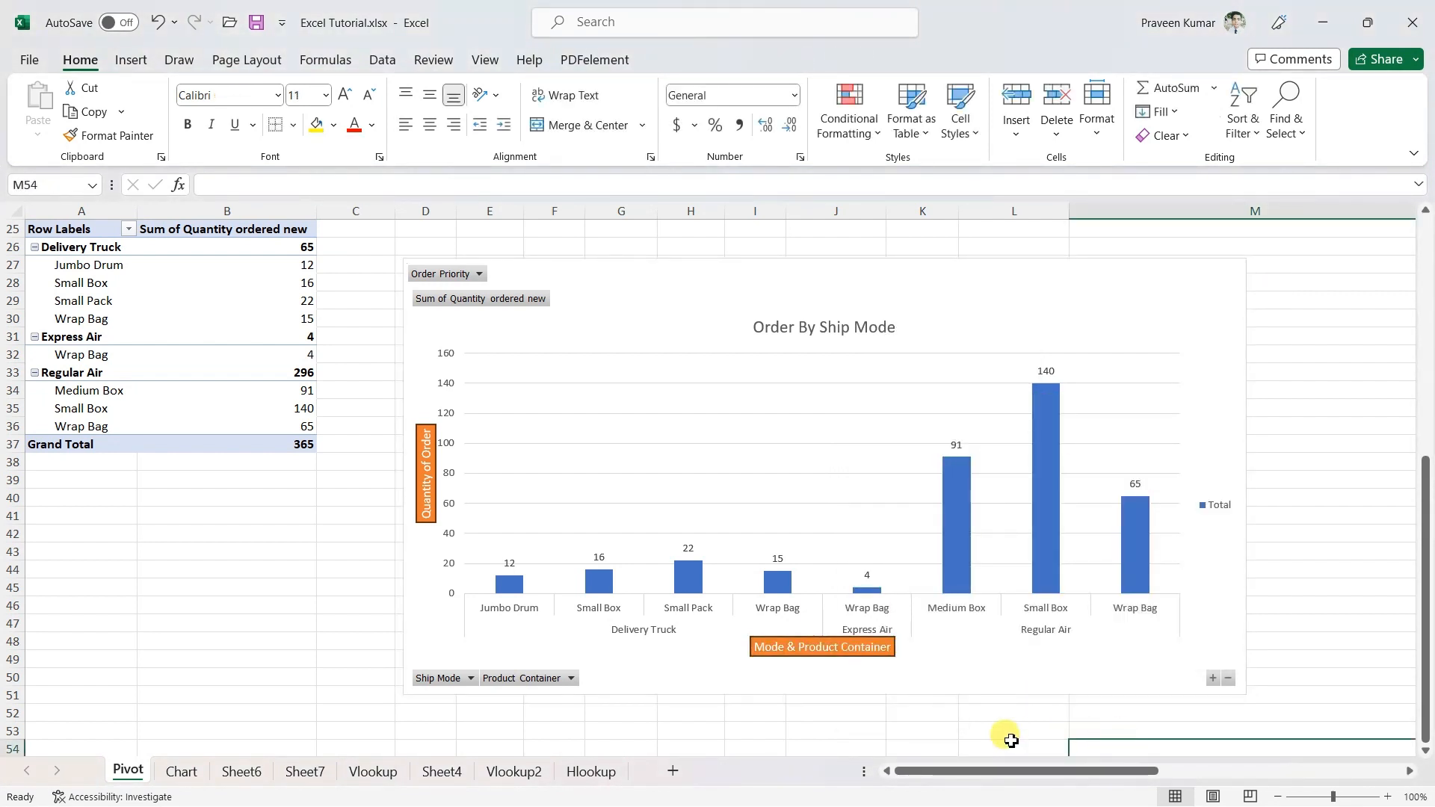
Browse the chart styles and color sets, and apply the dark gray gradient style with blue columns to the PivotChart.
{"action": "left_click", "coordinate": [978, 314]}
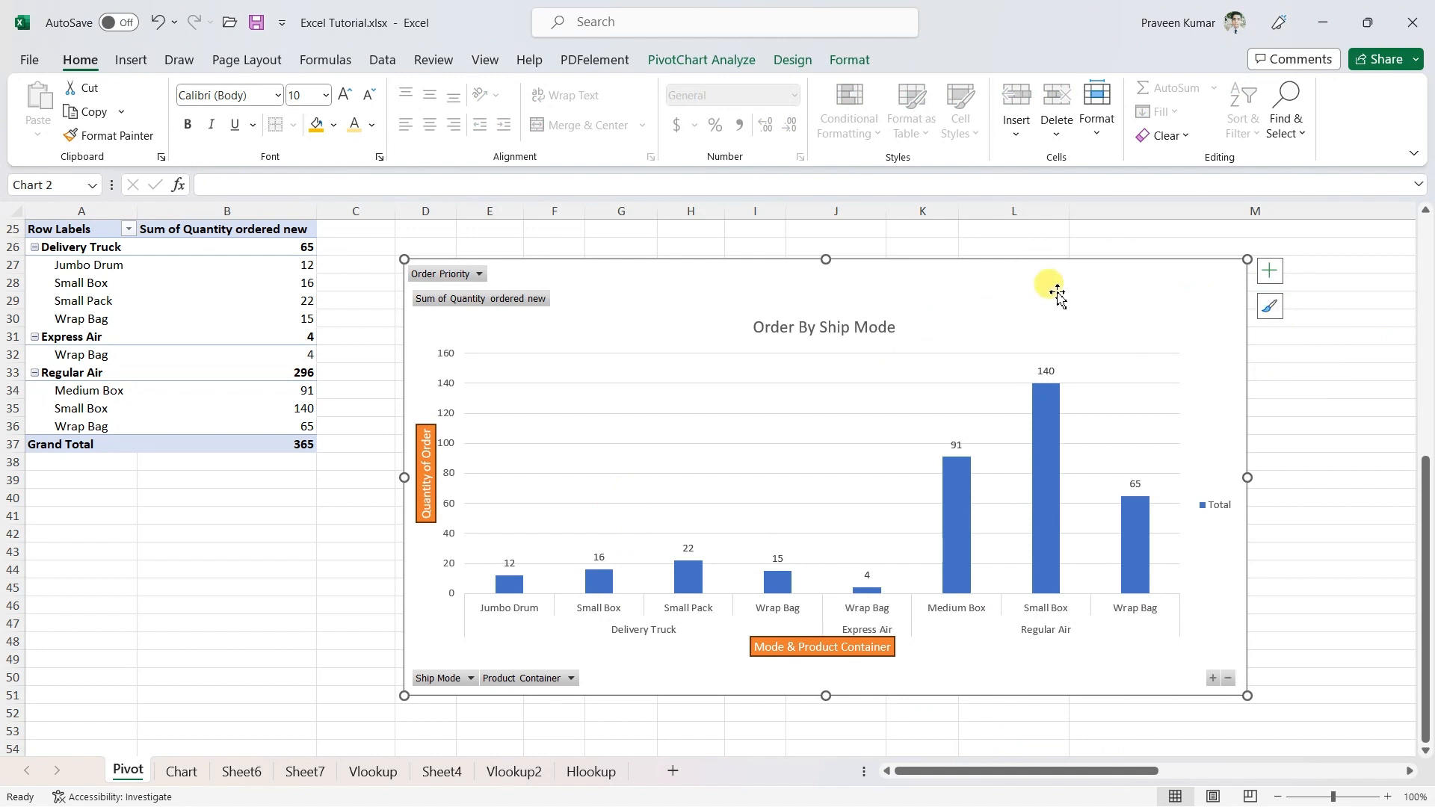
{"action": "left_click", "coordinate": [1409, 542]}
{"action": "left_click", "coordinate": [1109, 289]}
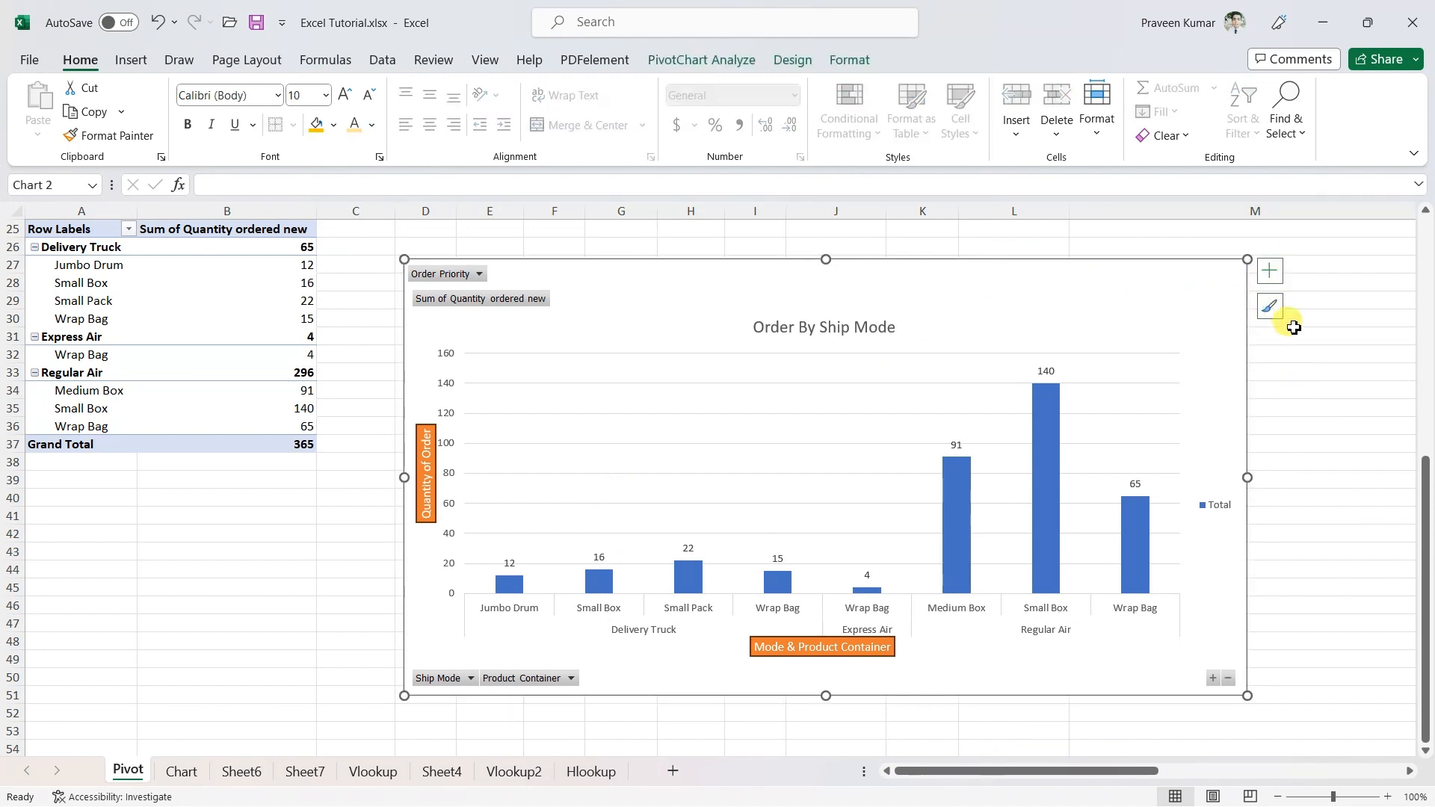
{"action": "left_click", "coordinate": [1270, 305]}
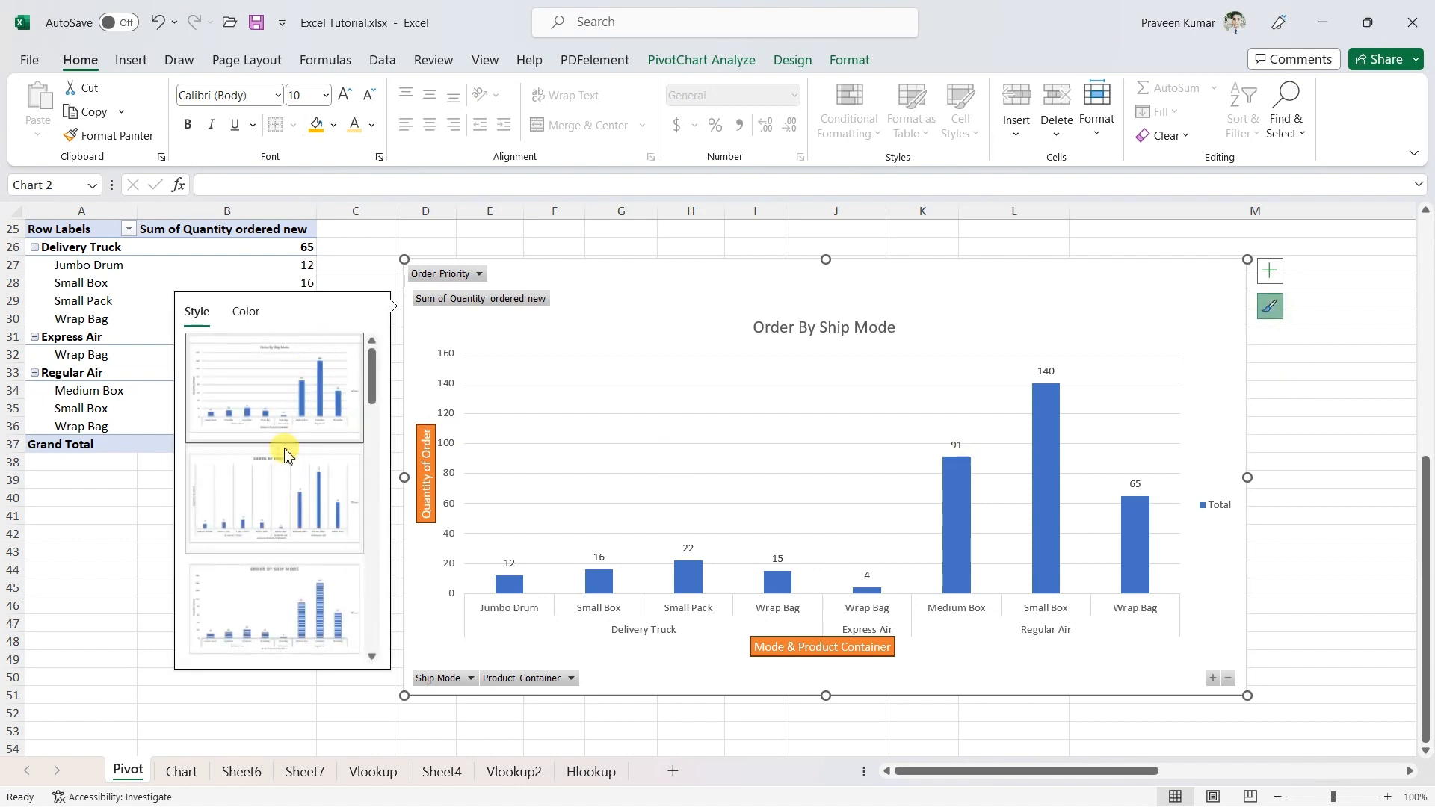
{"action": "left_click", "coordinate": [243, 311]}
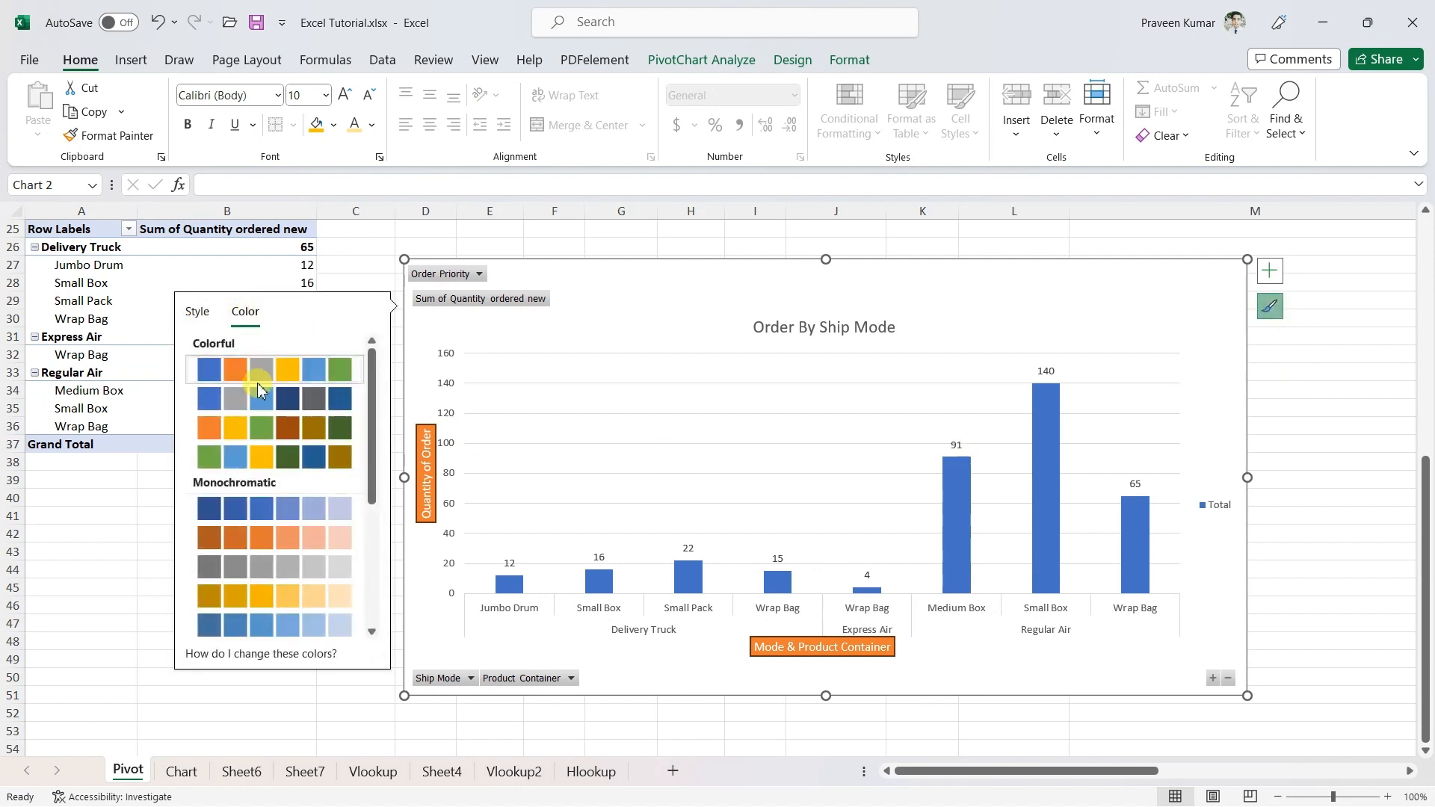
{"action": "left_click", "coordinate": [219, 317]}
{"action": "scroll", "coordinate": [289, 434], "scroll_direction": "down", "scroll_amount": 5}
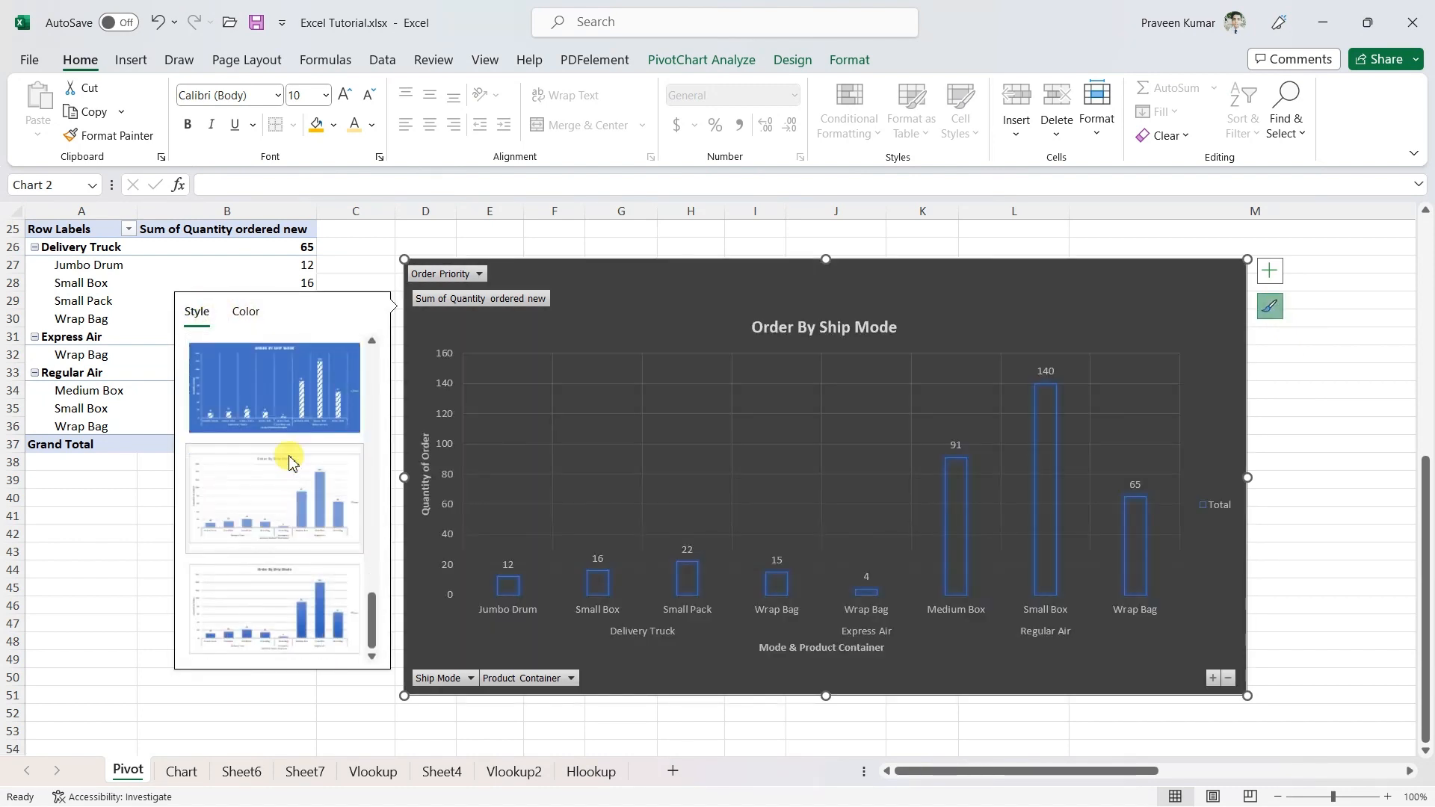
{"action": "left_click", "coordinate": [316, 514]}
{"action": "scroll", "coordinate": [291, 494], "scroll_direction": "up", "scroll_amount": 5}
{"action": "scroll", "coordinate": [287, 490], "scroll_direction": "down", "scroll_amount": 5}
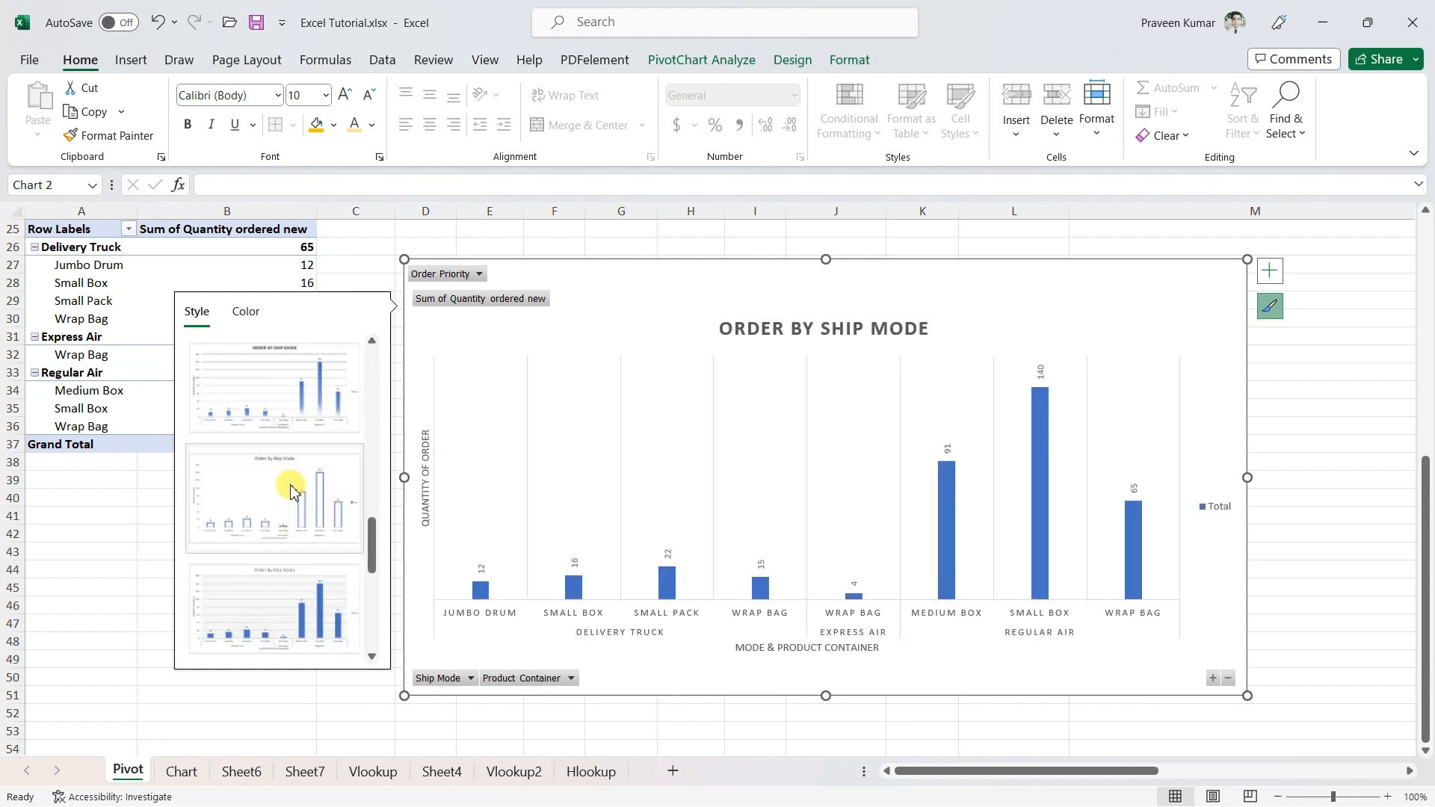
{"action": "scroll", "coordinate": [299, 490], "scroll_direction": "up", "scroll_amount": 2}
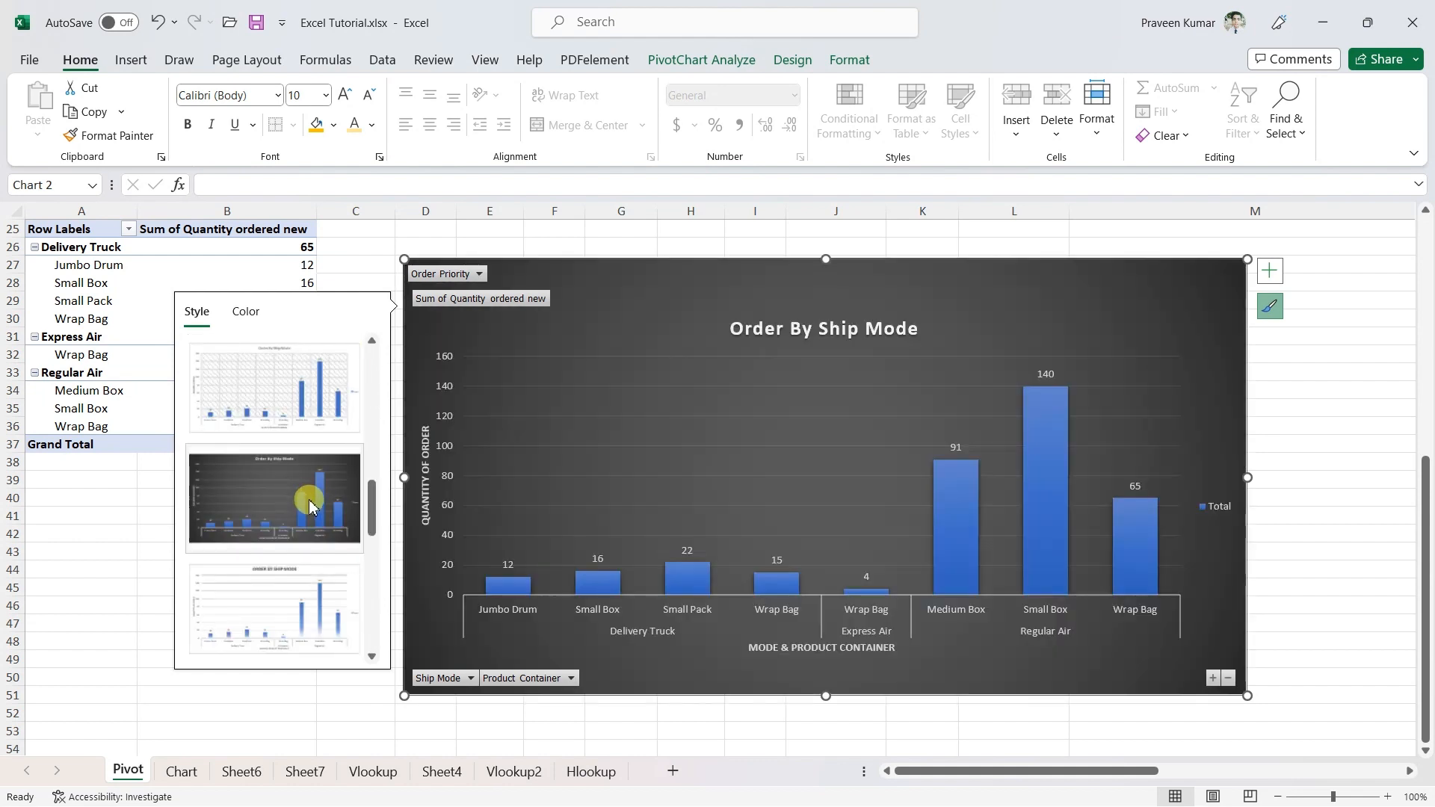
{"action": "left_click", "coordinate": [346, 535]}
{"action": "left_click", "coordinate": [116, 514]}
{"action": "scroll", "coordinate": [849, 513], "scroll_direction": "down", "scroll_amount": 3}
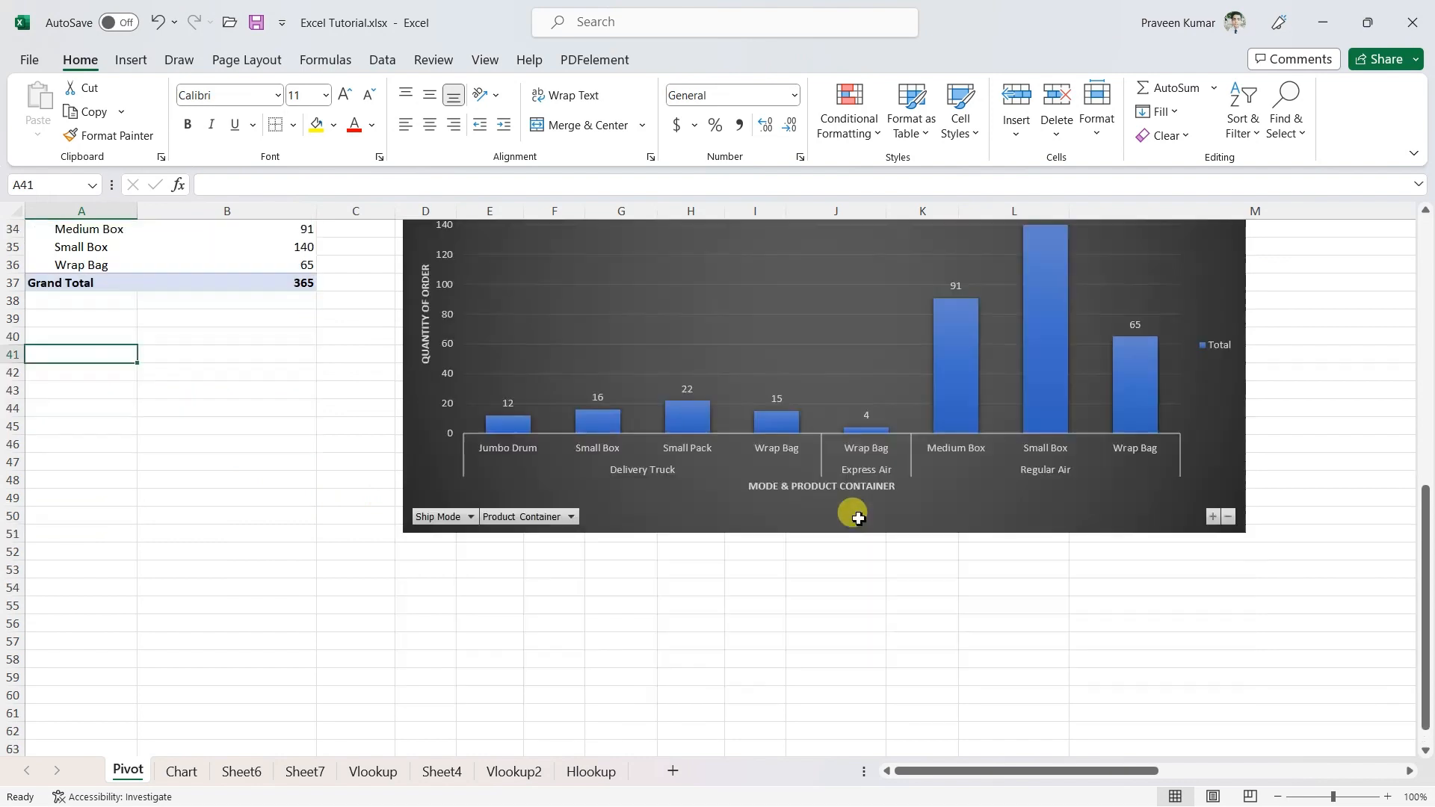
{"action": "scroll", "coordinate": [981, 487], "scroll_direction": "up", "scroll_amount": 2}
{"action": "scroll", "coordinate": [964, 479], "scroll_direction": "up", "scroll_amount": 5}
{"action": "scroll", "coordinate": [755, 436], "scroll_direction": "down", "scroll_amount": 4}
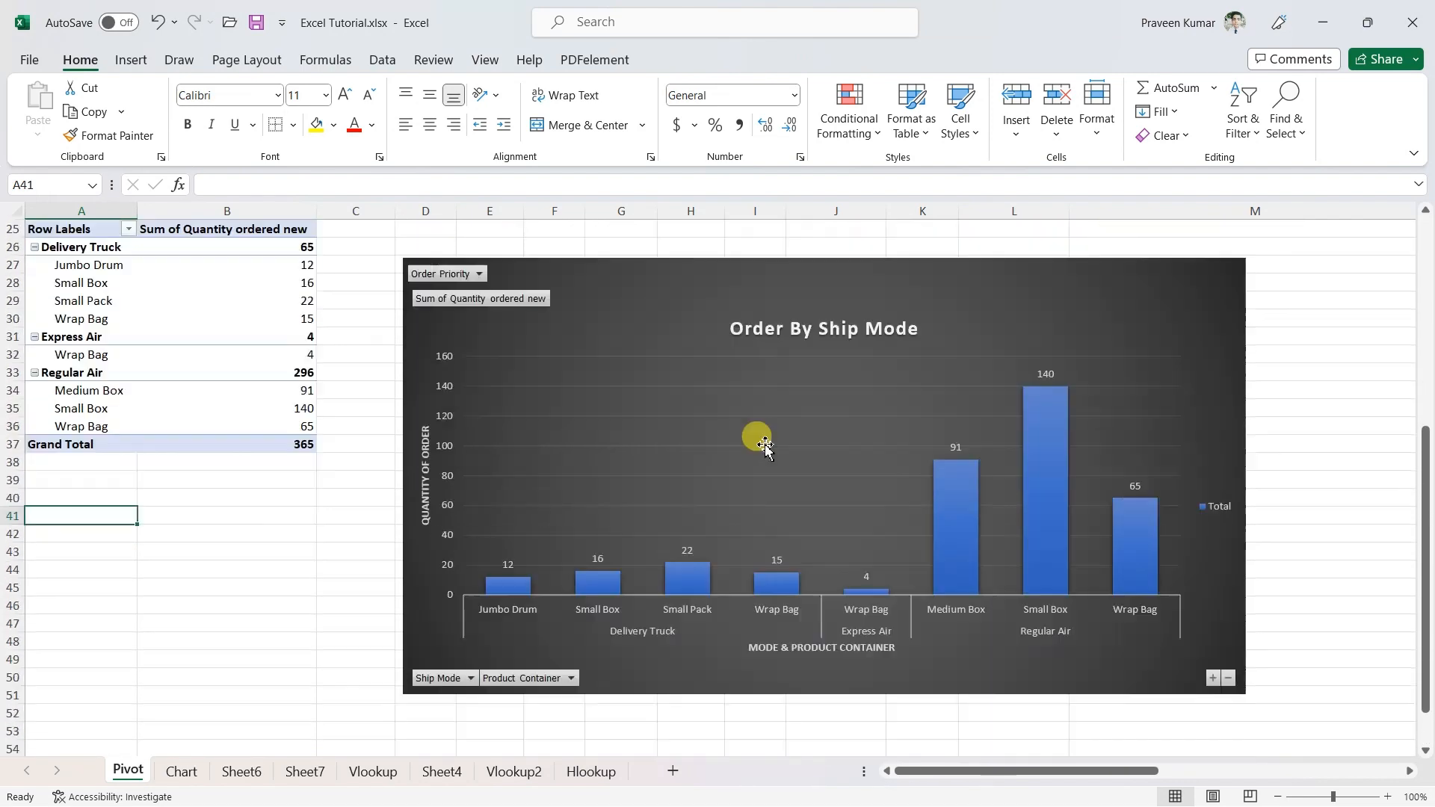
{"action": "left_click", "coordinate": [1271, 387]}
{"action": "left_click", "coordinate": [200, 531]}
Fill the Ship Mode value "Express Air" from H2 down through H5 in the source data.
{"action": "scroll", "coordinate": [605, 419], "scroll_direction": "up", "scroll_amount": 8}
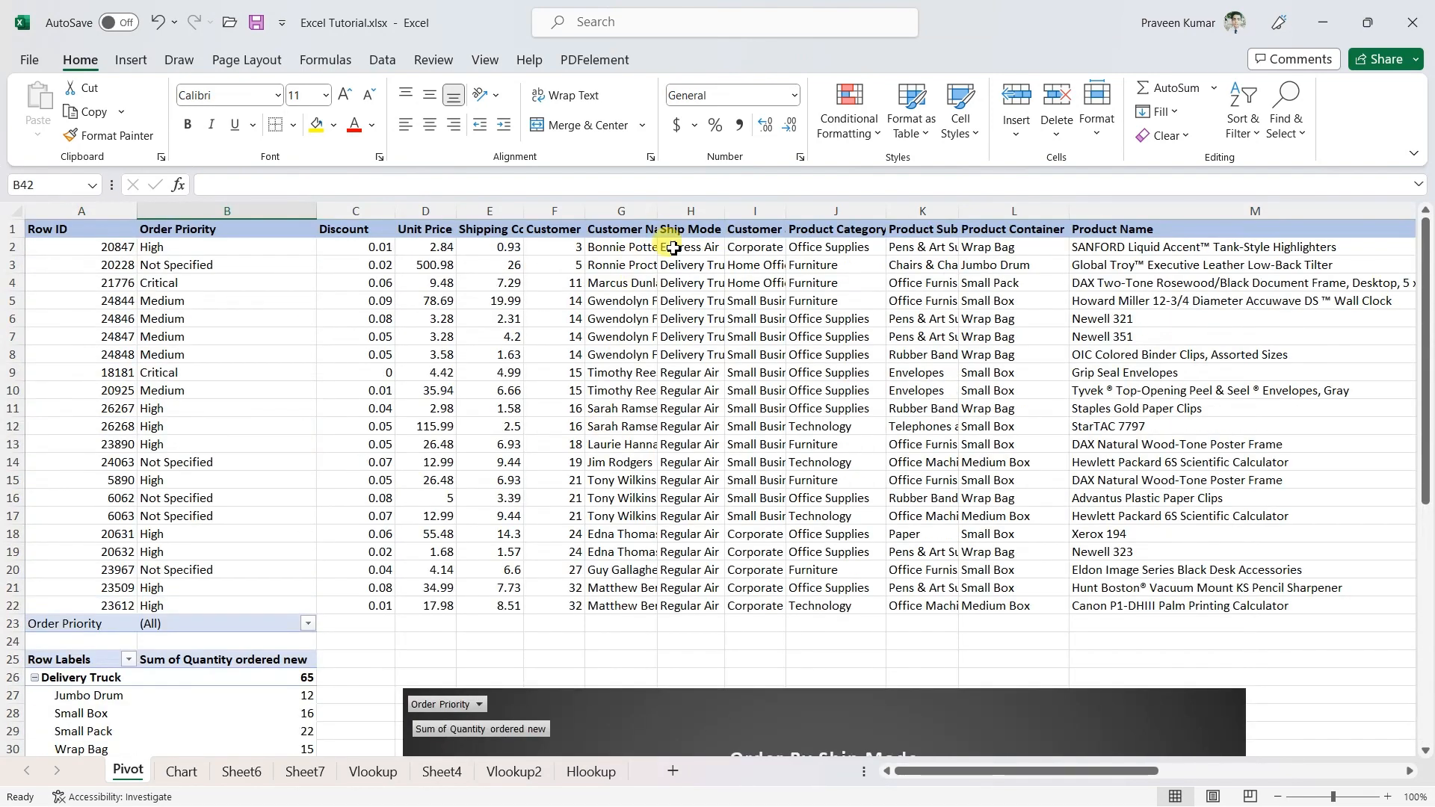
{"action": "left_click", "coordinate": [692, 264]}
{"action": "left_click", "coordinate": [692, 247]}
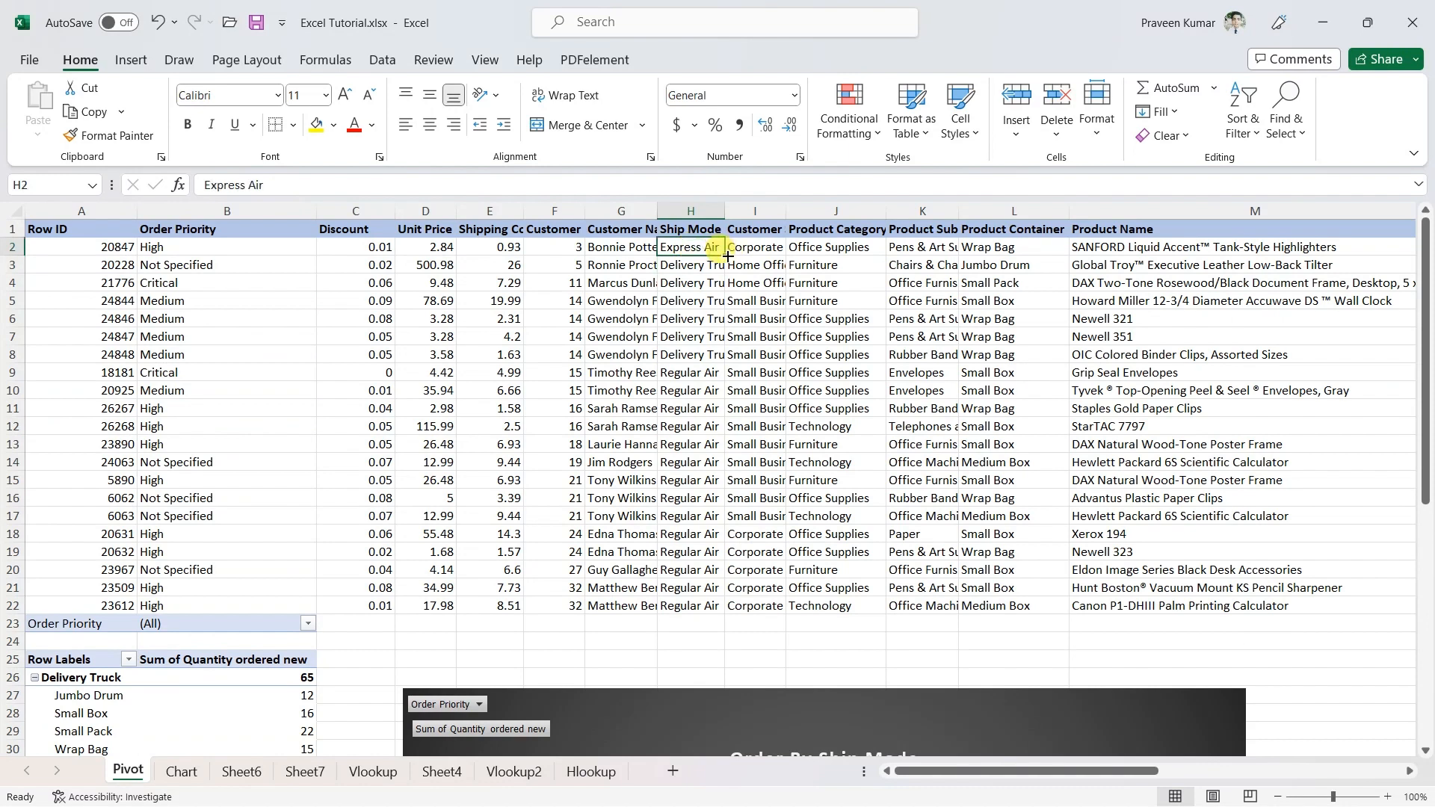
{"action": "left_click_drag", "start_coordinate": [724, 255], "coordinate": [719, 308]}
{"action": "left_click", "coordinate": [372, 647]}
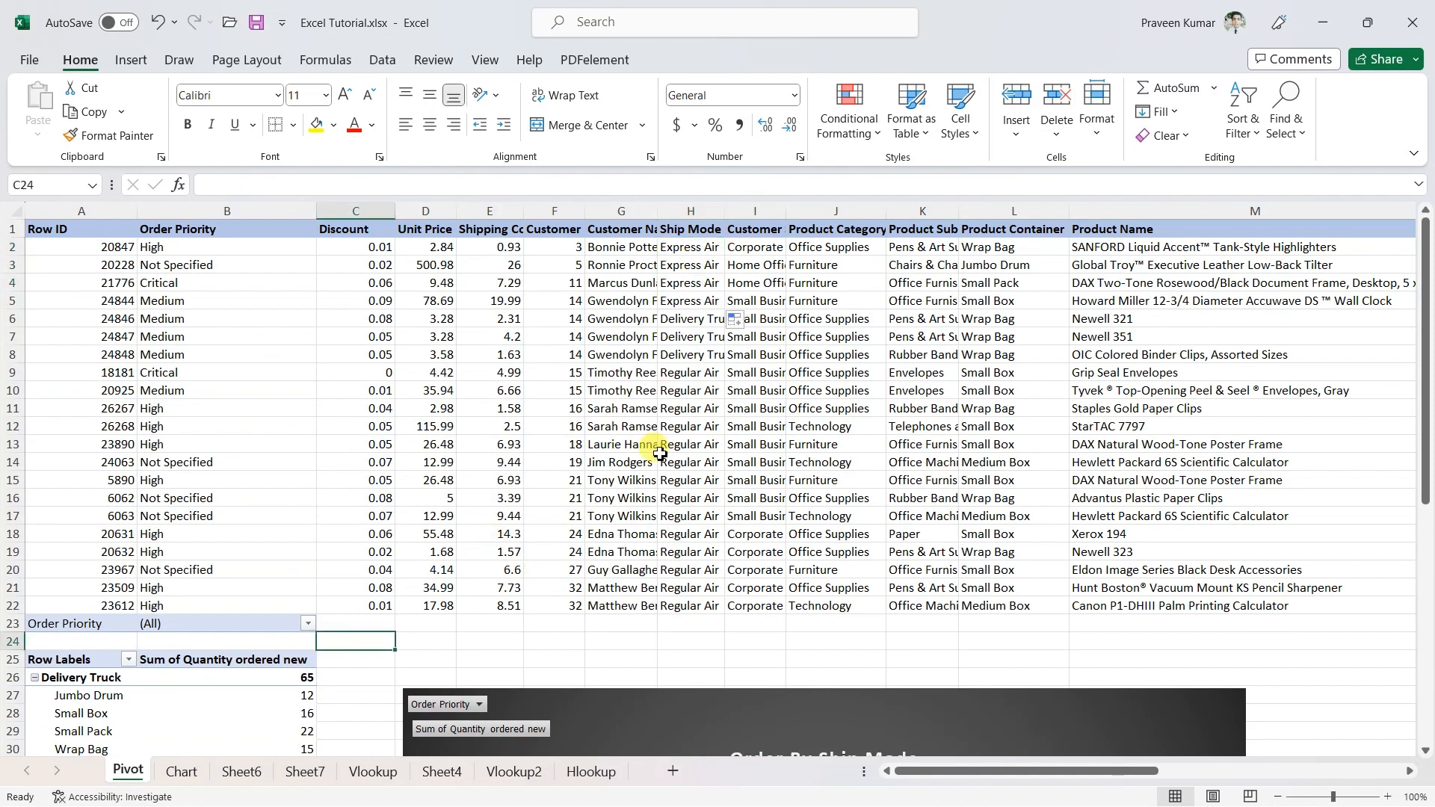
Refresh the PivotTable to take in the edited Ship Mode values, and check the PivotTable and chart.
{"action": "scroll", "coordinate": [453, 360], "scroll_direction": "down", "scroll_amount": 4}
{"action": "left_click", "coordinate": [63, 411]}
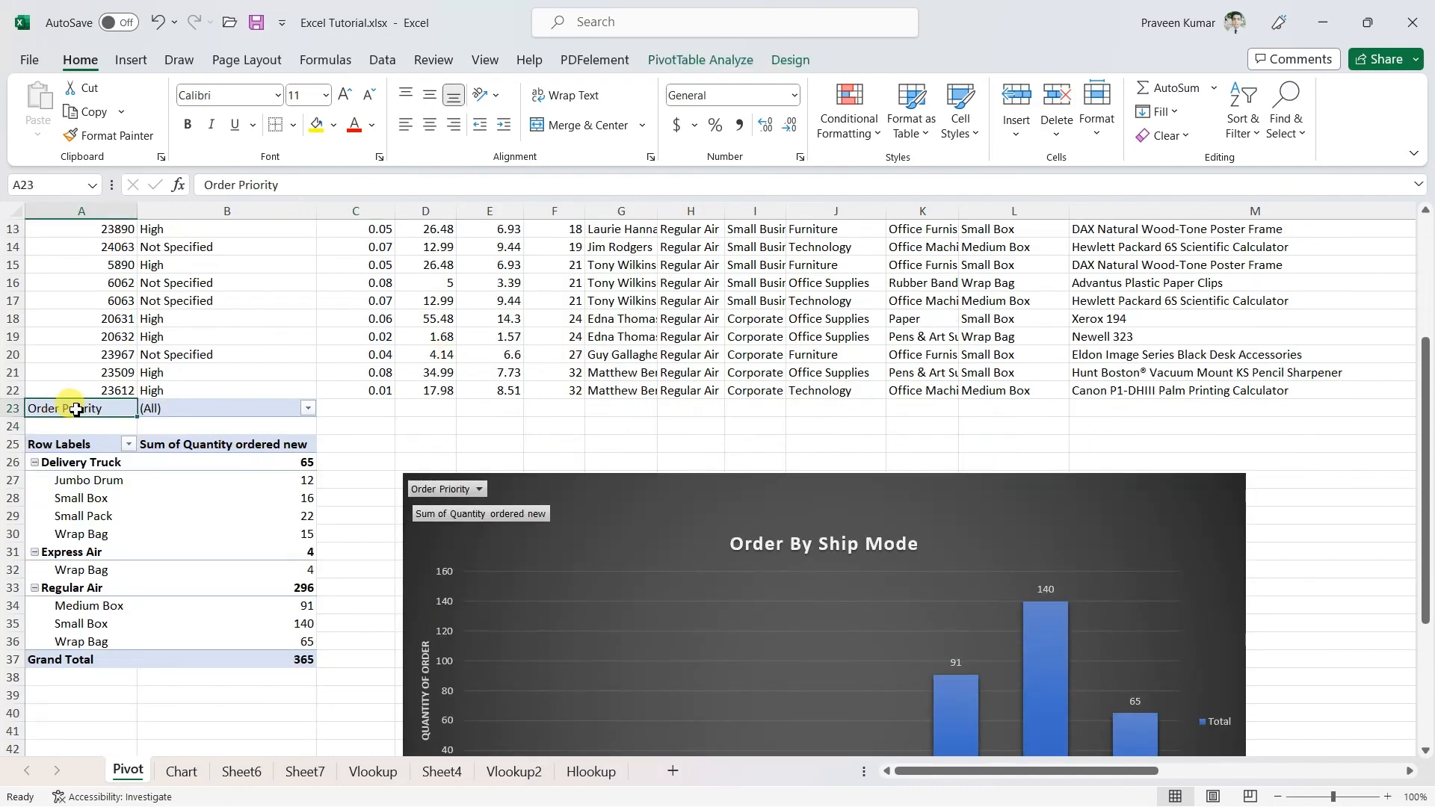
{"action": "right_click", "coordinate": [76, 410]}
{"action": "left_click", "coordinate": [141, 516]}
{"action": "scroll", "coordinate": [994, 568], "scroll_direction": "down", "scroll_amount": 3}
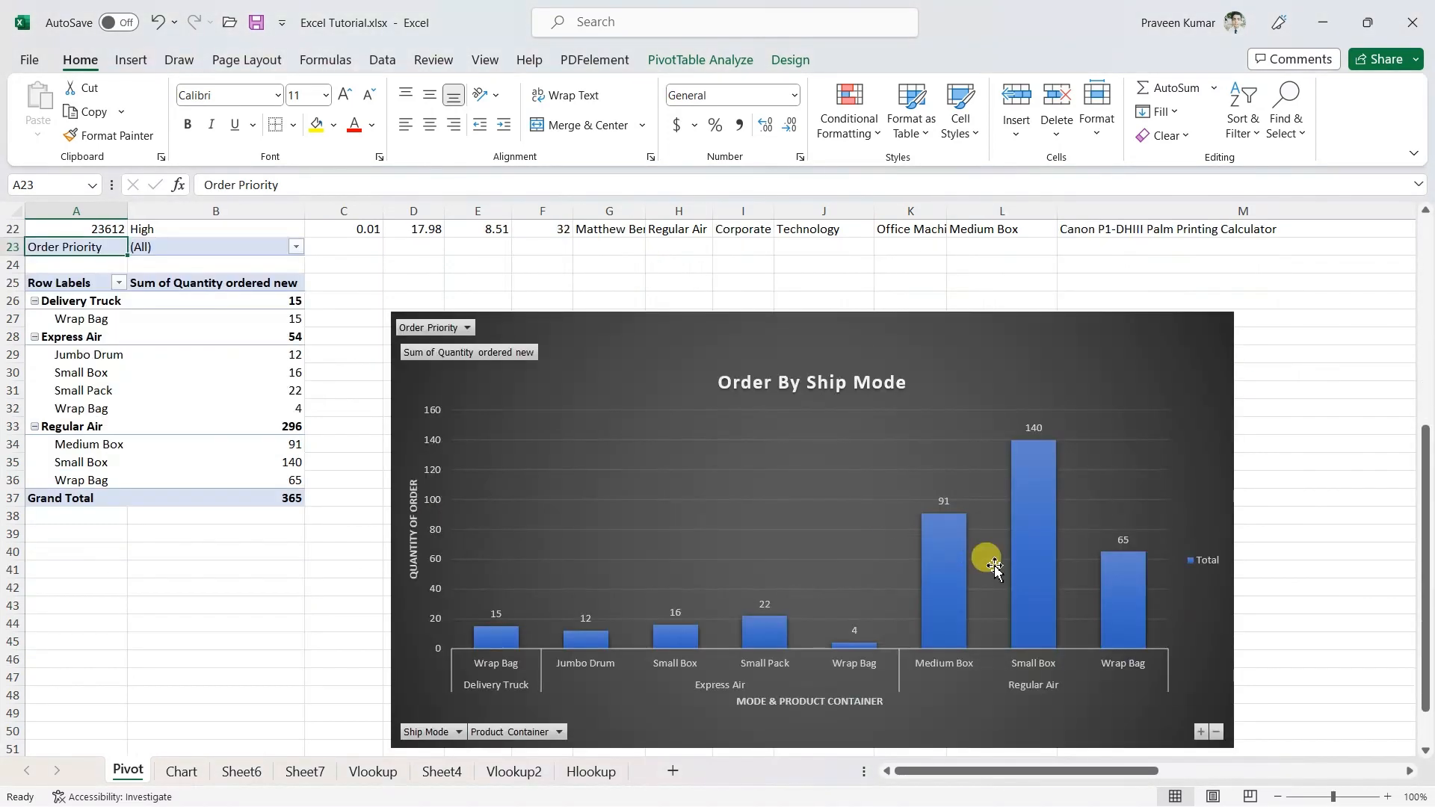
{"action": "scroll", "coordinate": [999, 483], "scroll_direction": "down", "scroll_amount": 2}
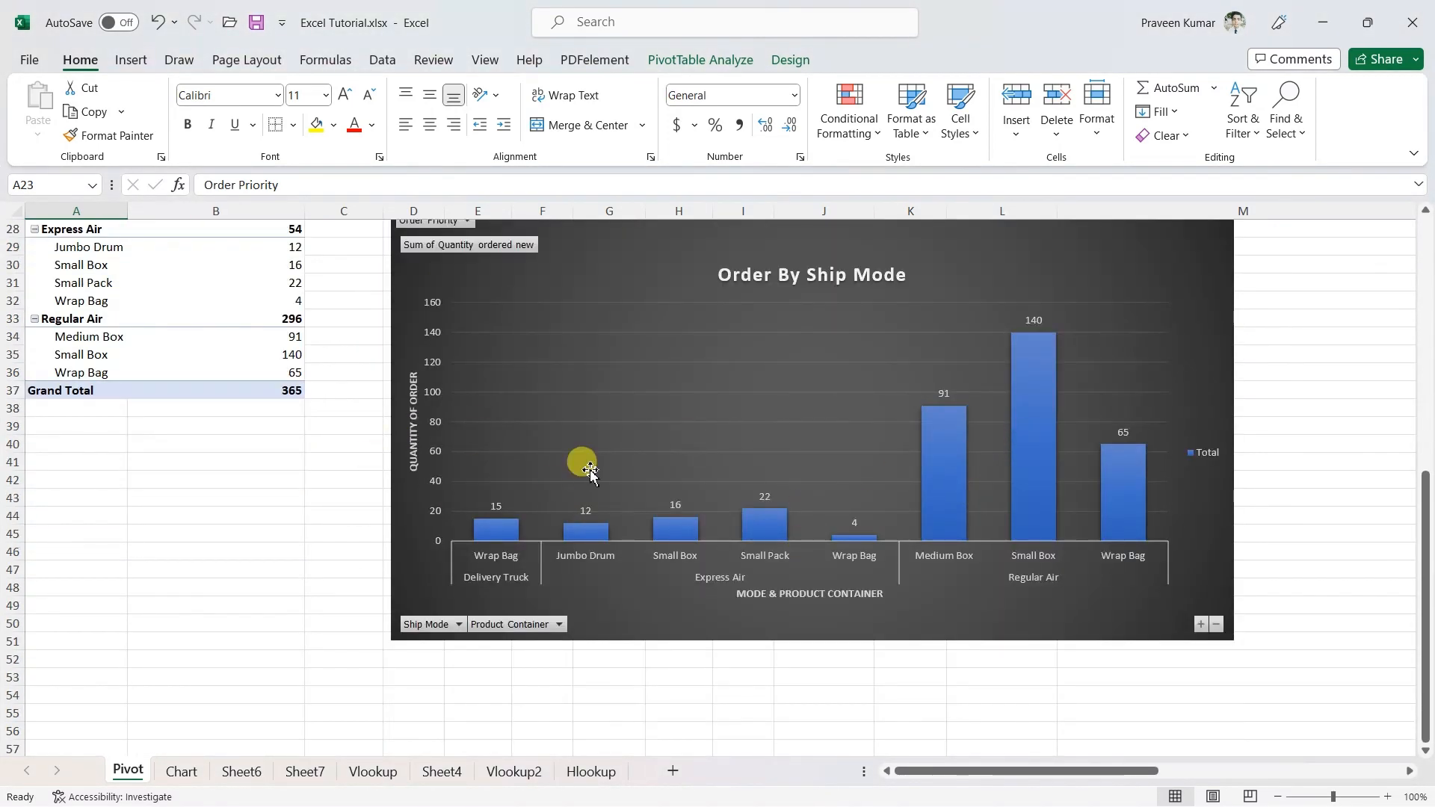
{"action": "scroll", "coordinate": [419, 464], "scroll_direction": "up", "scroll_amount": 2}
Refresh the data from the PivotChart itself and look over the chart.
{"action": "left_click", "coordinate": [631, 340]}
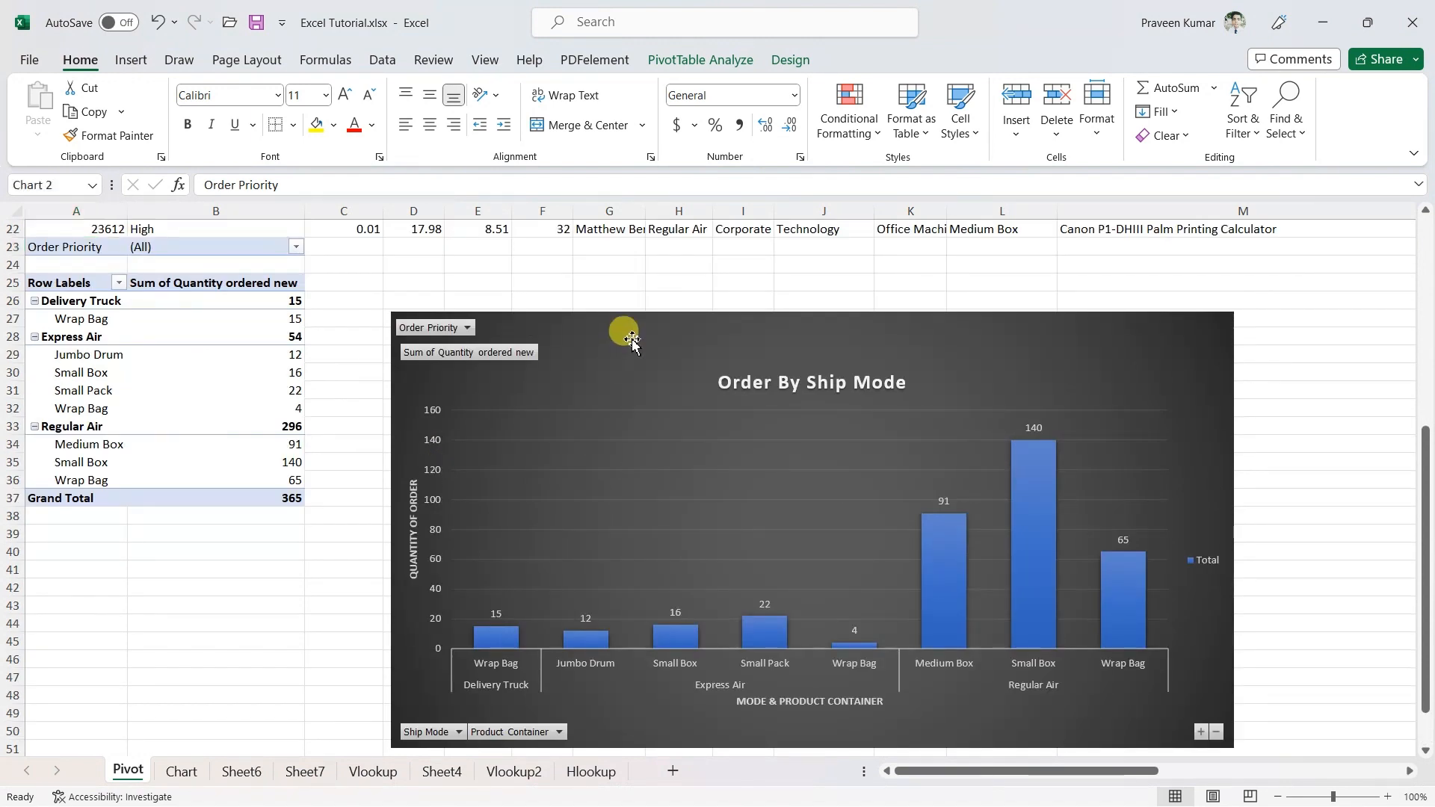
{"action": "right_click", "coordinate": [632, 340]}
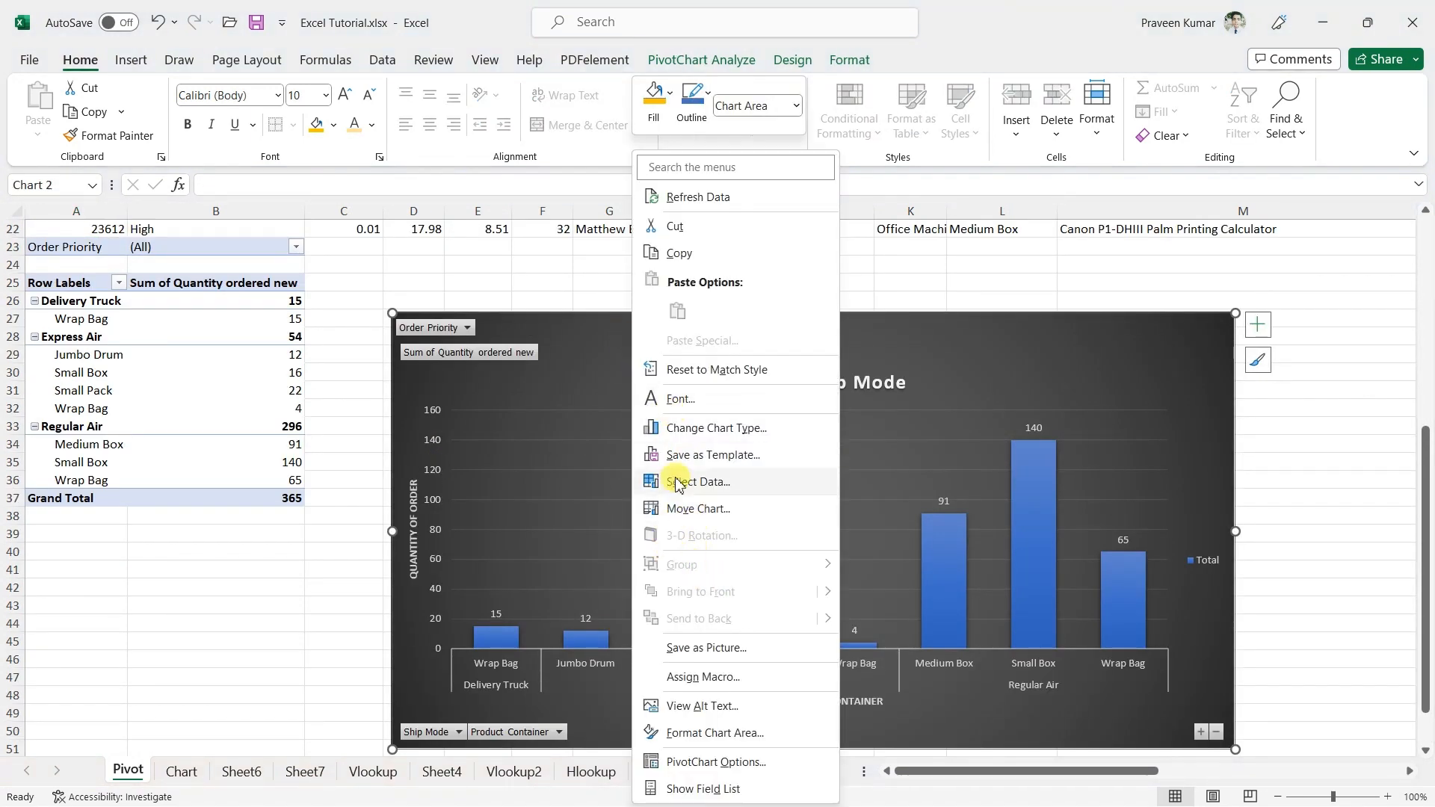
{"action": "left_click", "coordinate": [693, 199]}
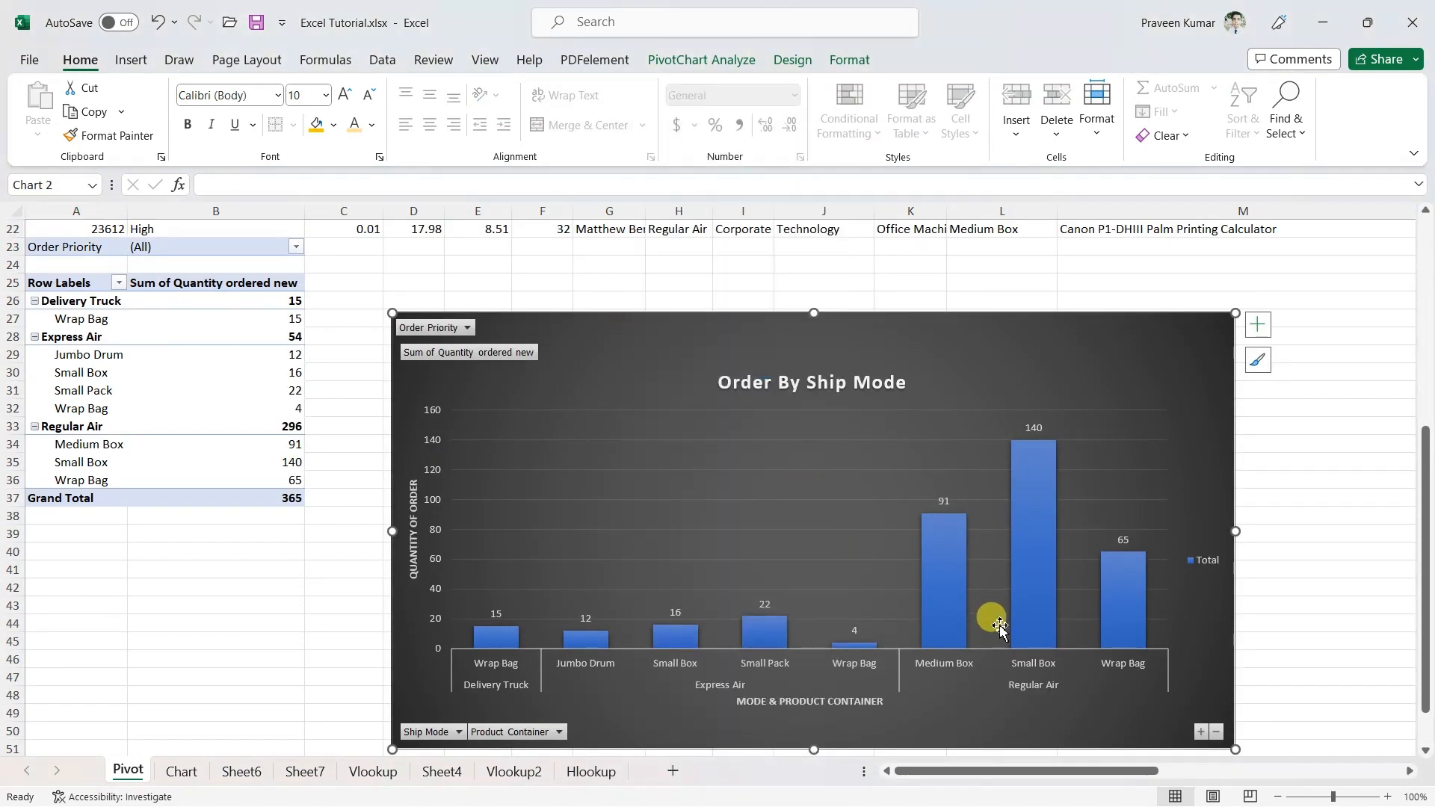
{"action": "scroll", "coordinate": [929, 567], "scroll_direction": "down", "scroll_amount": 3}
{"action": "scroll", "coordinate": [307, 507], "scroll_direction": "up", "scroll_amount": 3}
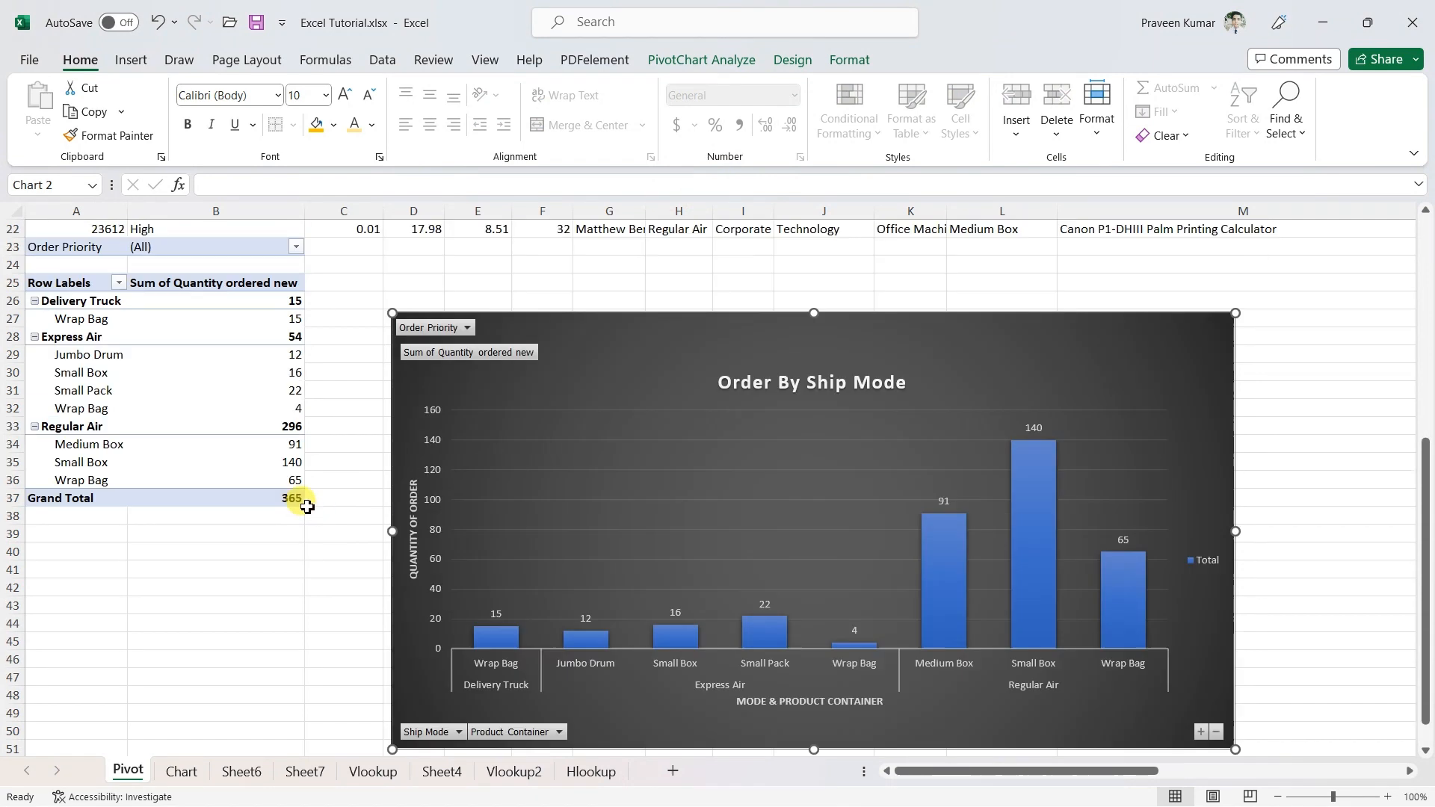
Review the PivotTable and PivotChart against the source data, and look at the PivotTable's Refresh option.
{"action": "left_click", "coordinate": [294, 599]}
{"action": "scroll", "coordinate": [506, 464], "scroll_direction": "down", "scroll_amount": 3}
{"action": "scroll", "coordinate": [480, 448], "scroll_direction": "up", "scroll_amount": 3}
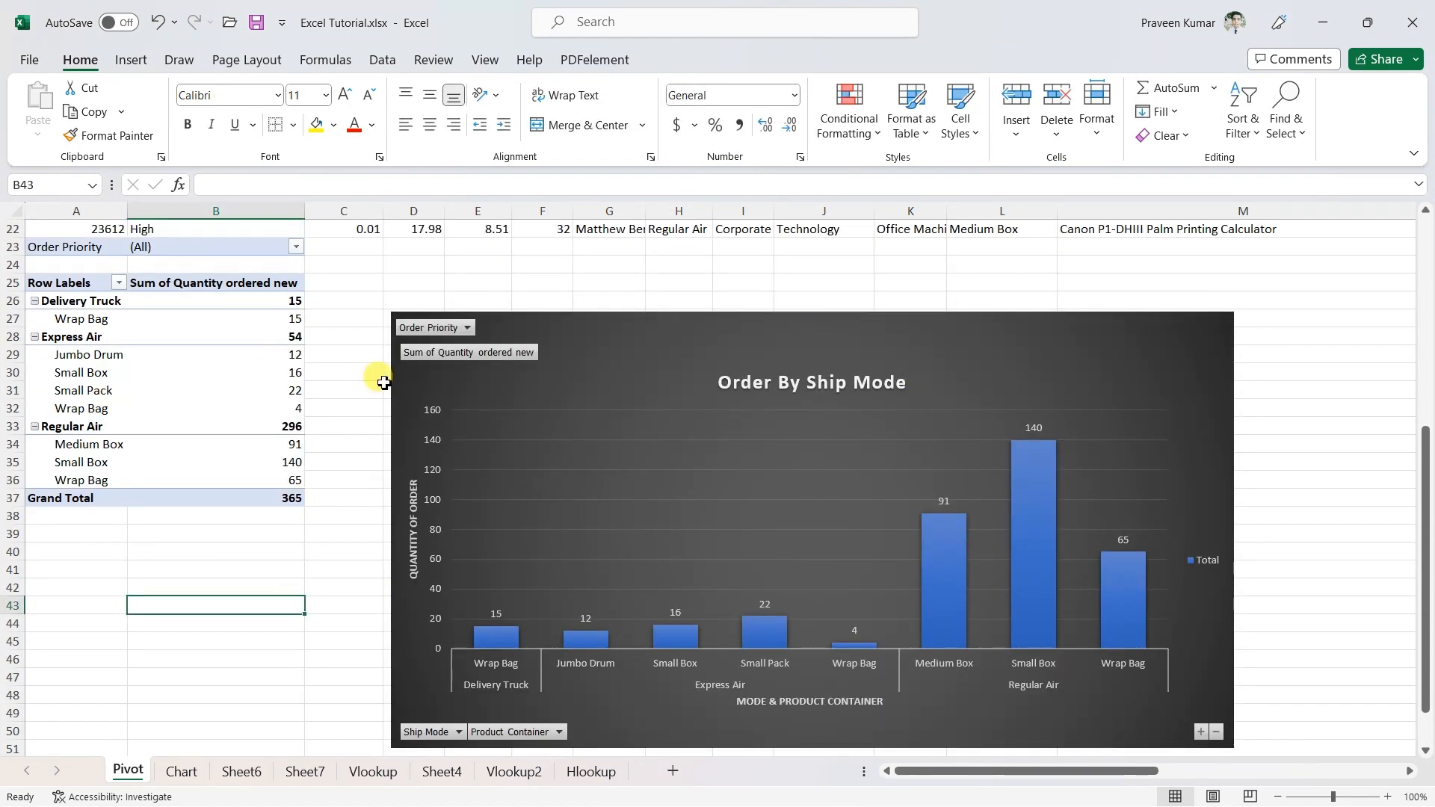
{"action": "right_click", "coordinate": [71, 241]}
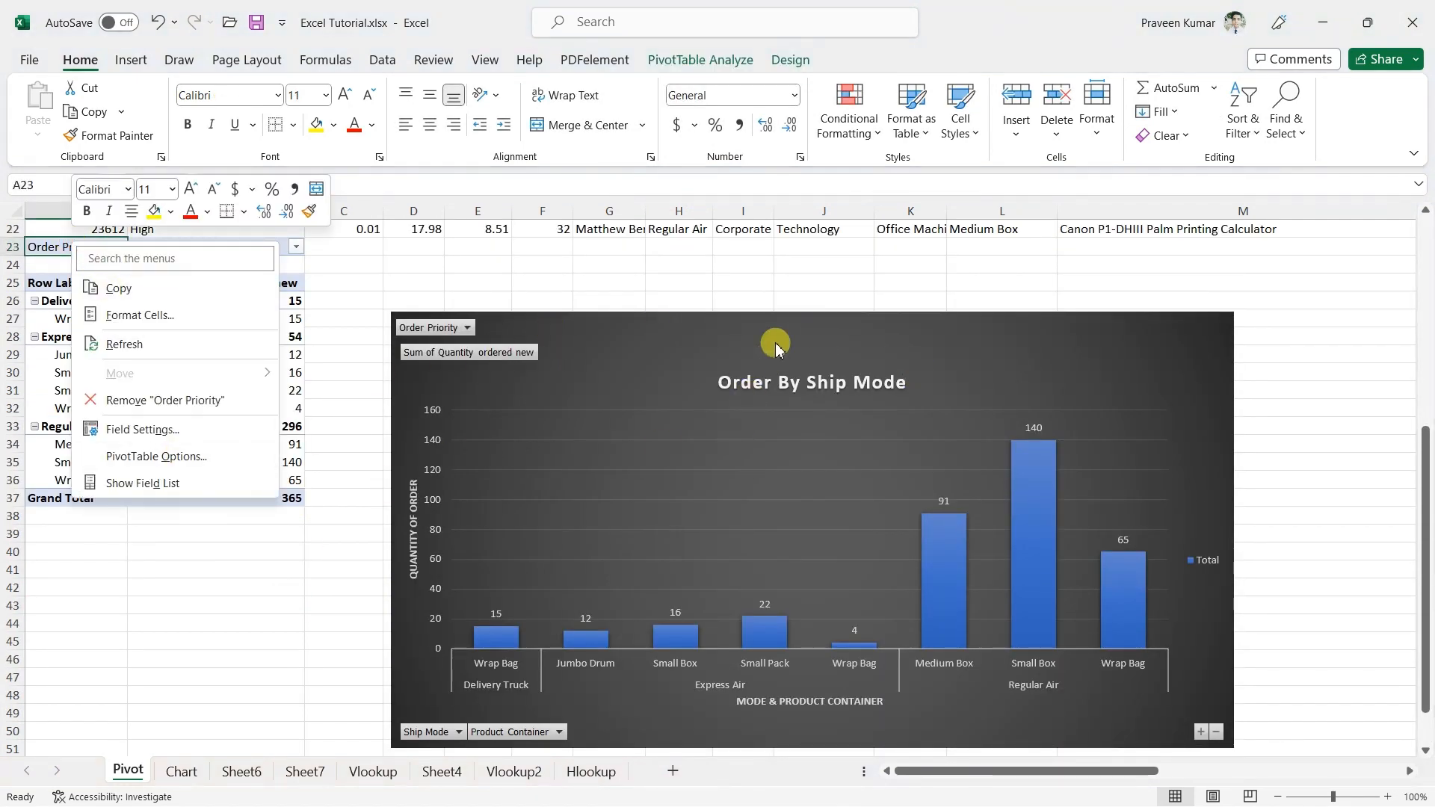
{"action": "key", "text": "Escape"}
{"action": "scroll", "coordinate": [610, 377], "scroll_direction": "up", "scroll_amount": 7}
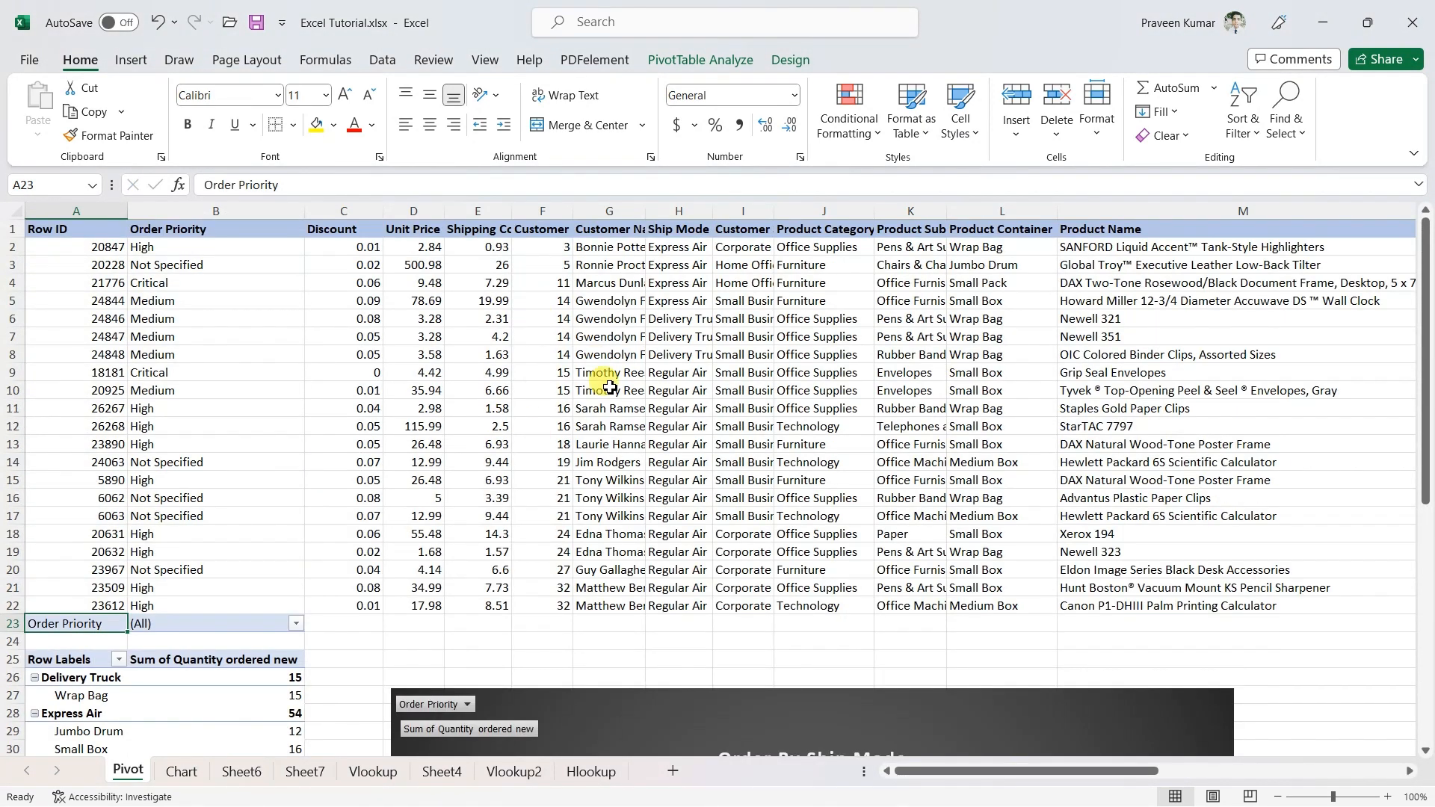
{"action": "scroll", "coordinate": [709, 281], "scroll_direction": "down", "scroll_amount": 7}
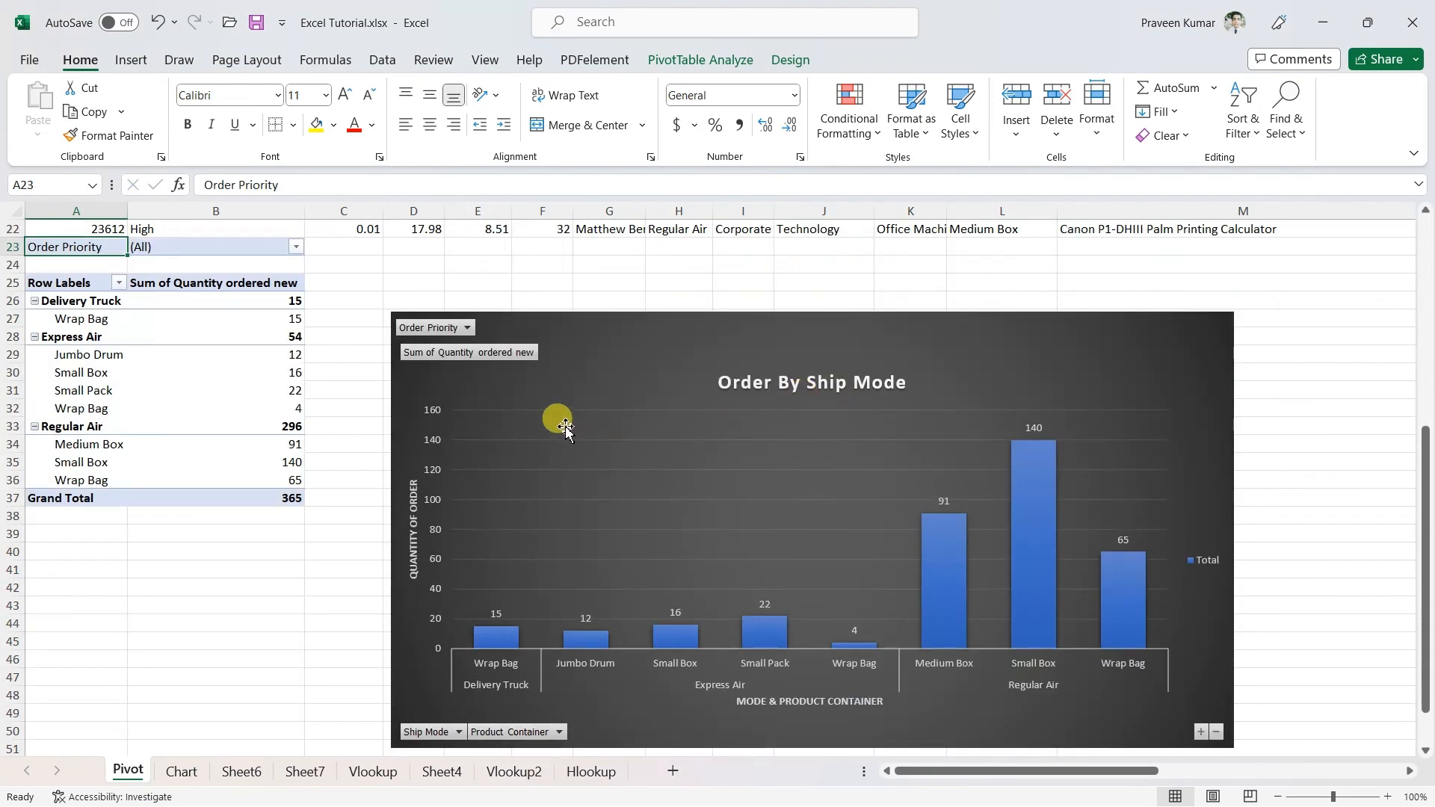
{"action": "scroll", "coordinate": [446, 352], "scroll_direction": "up", "scroll_amount": 1}
Change the "Order By Ship Mode" PivotChart from a column chart to a 3-D pie chart.
{"action": "left_click", "coordinate": [711, 387]}
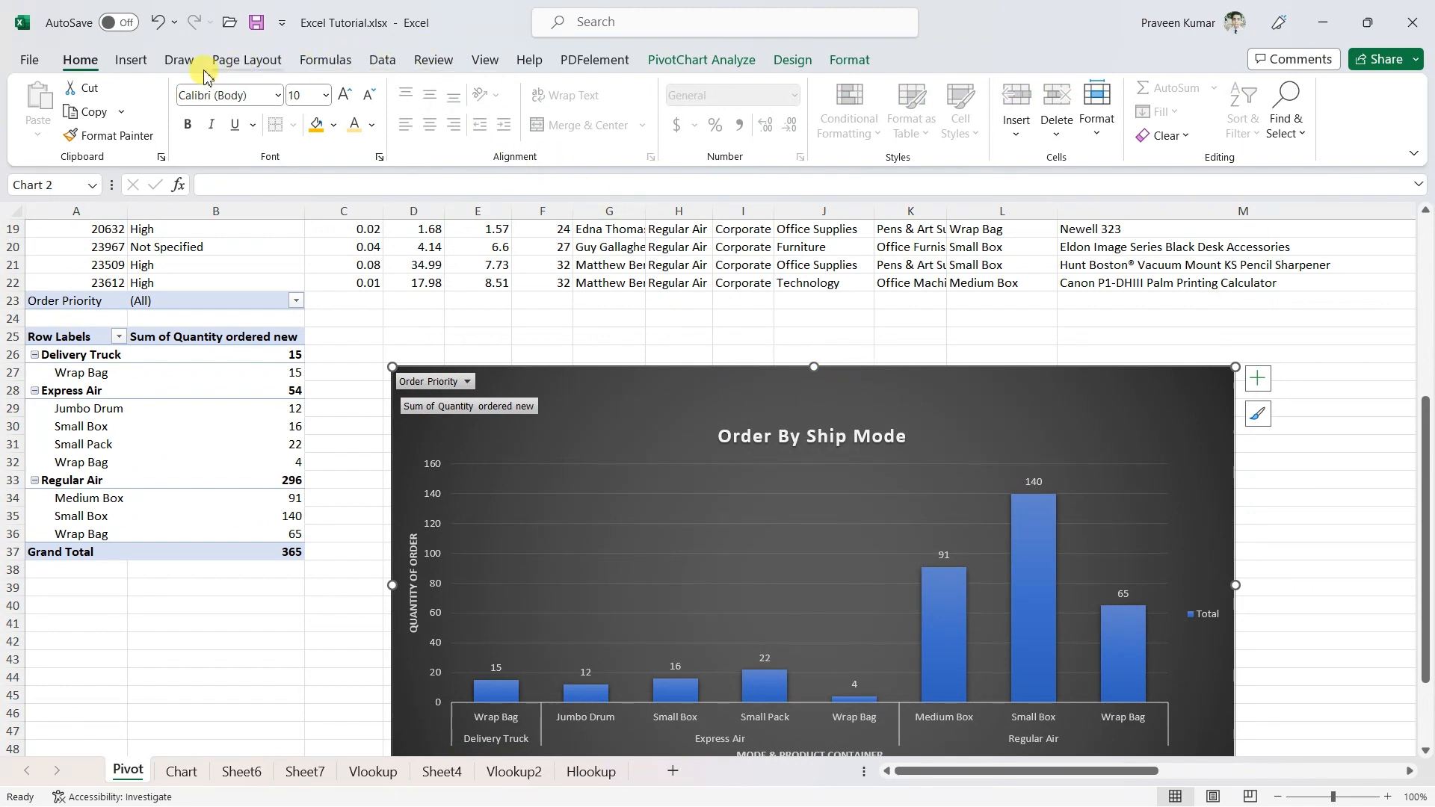
{"action": "left_click", "coordinate": [132, 61]}
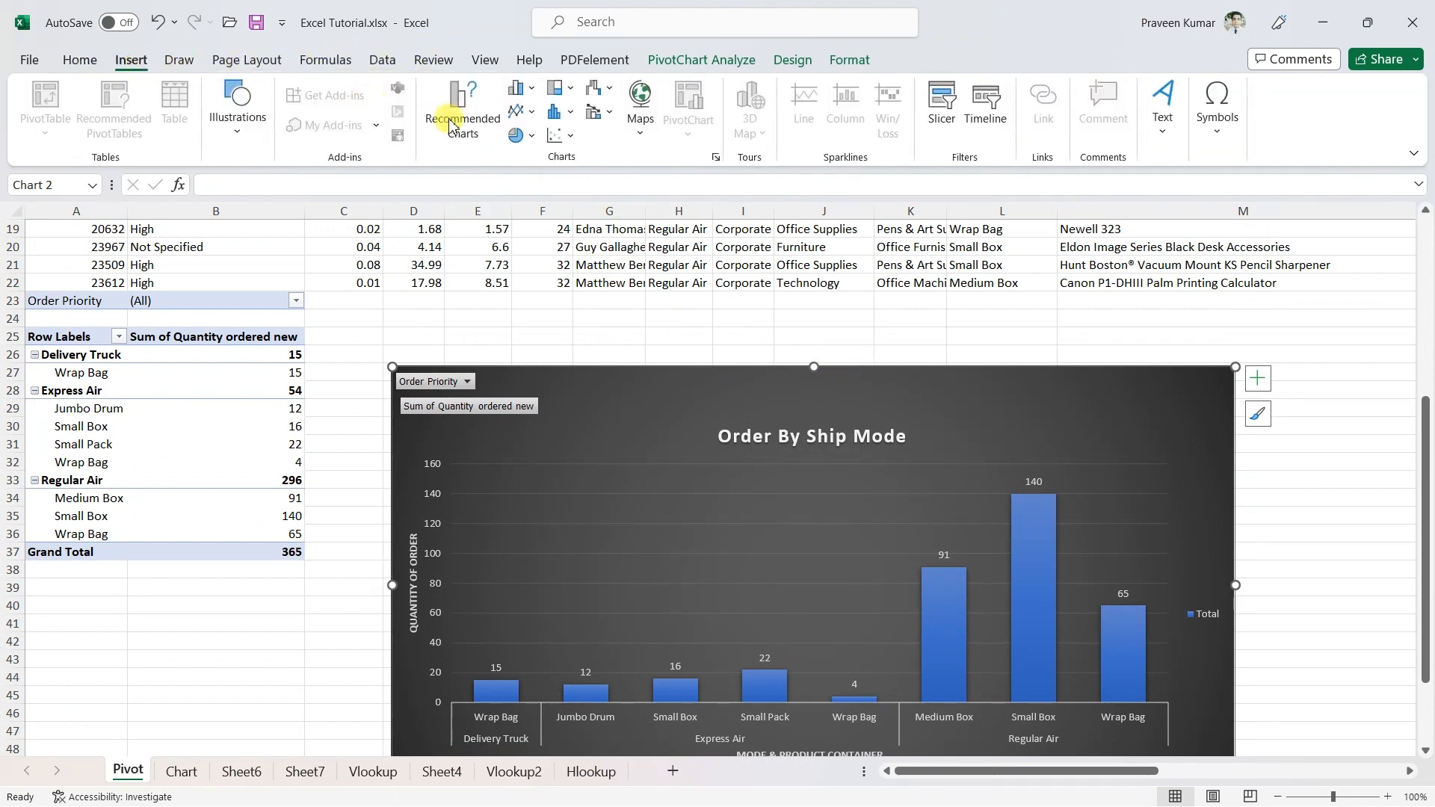
{"action": "left_click", "coordinate": [522, 112]}
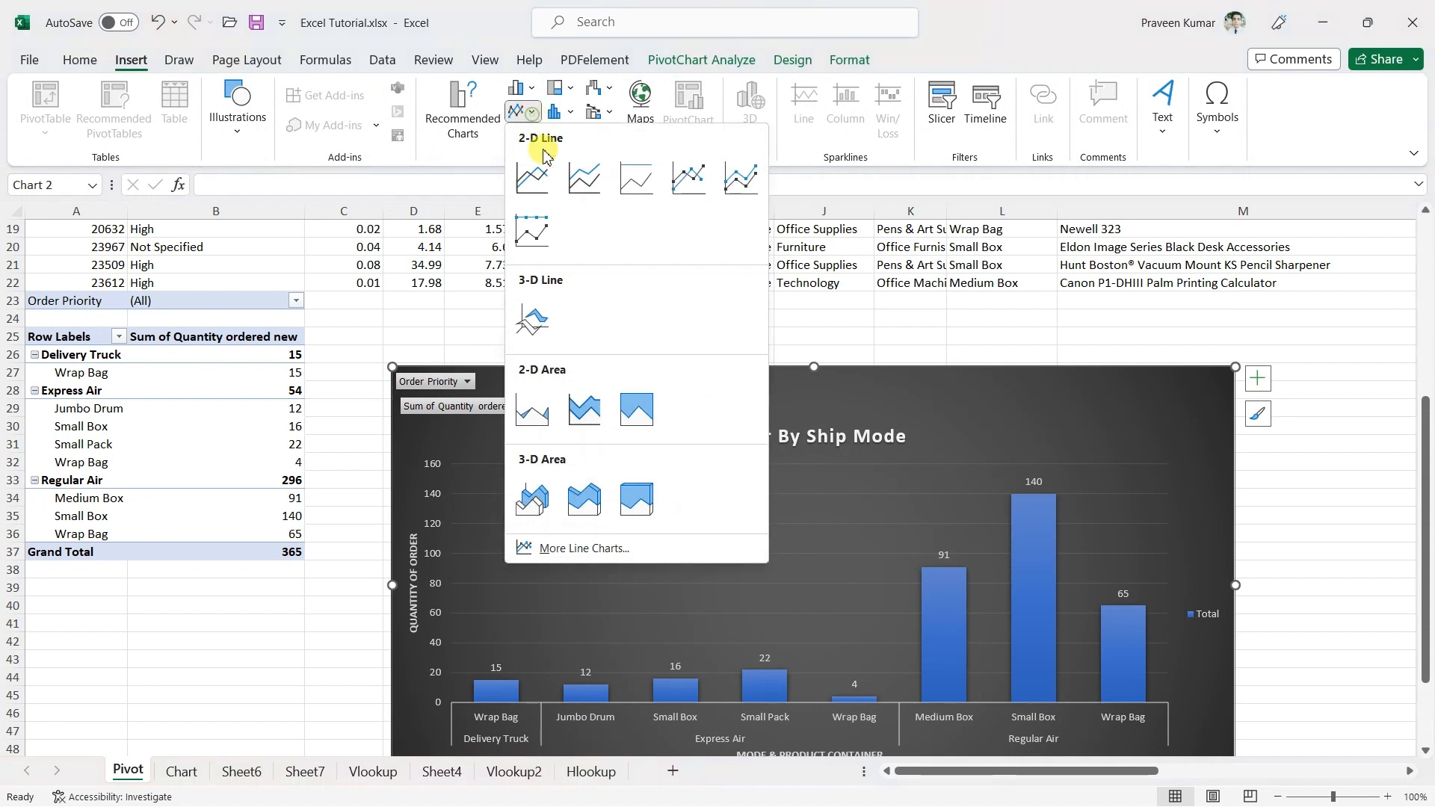
{"action": "left_click", "coordinate": [574, 195]}
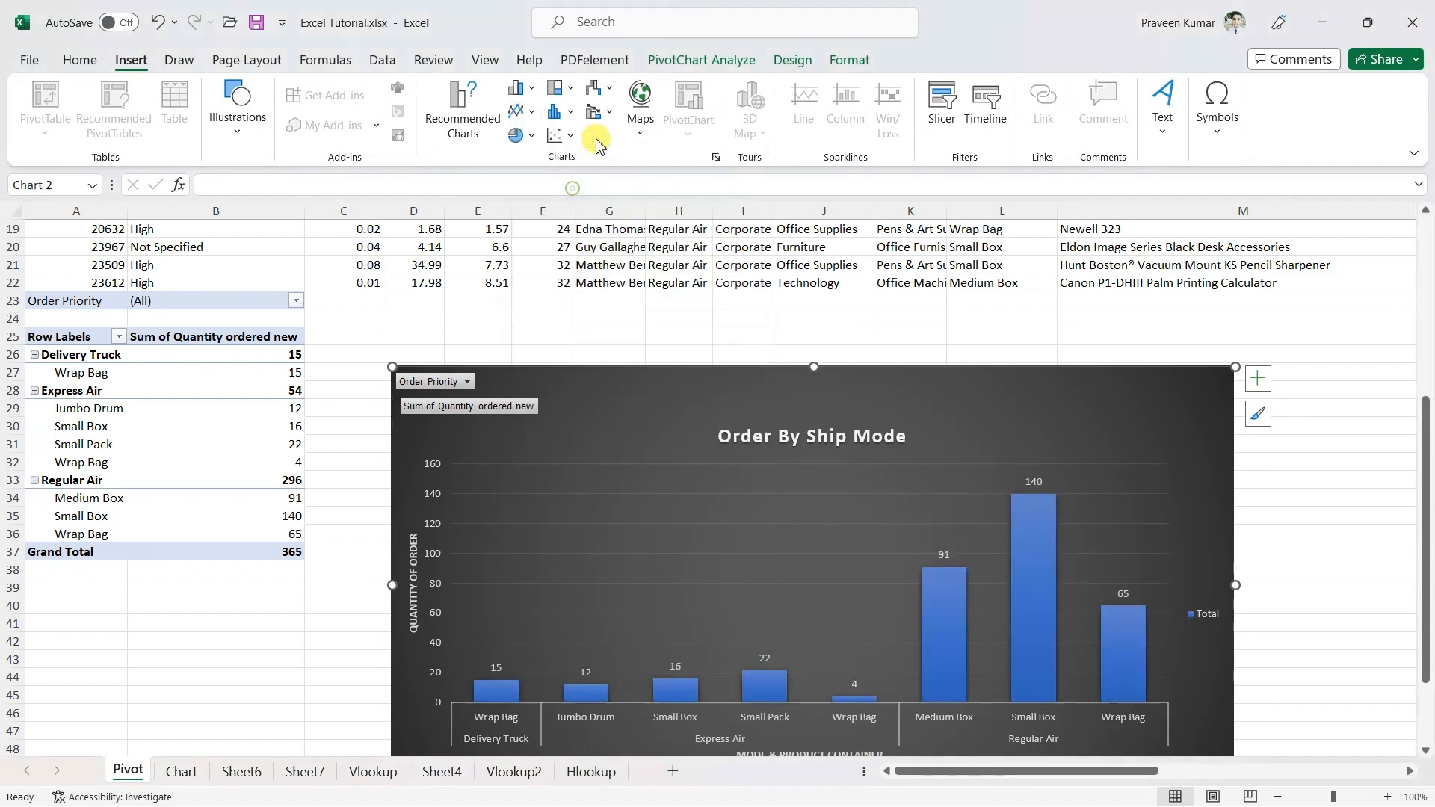
{"action": "left_click", "coordinate": [527, 139]}
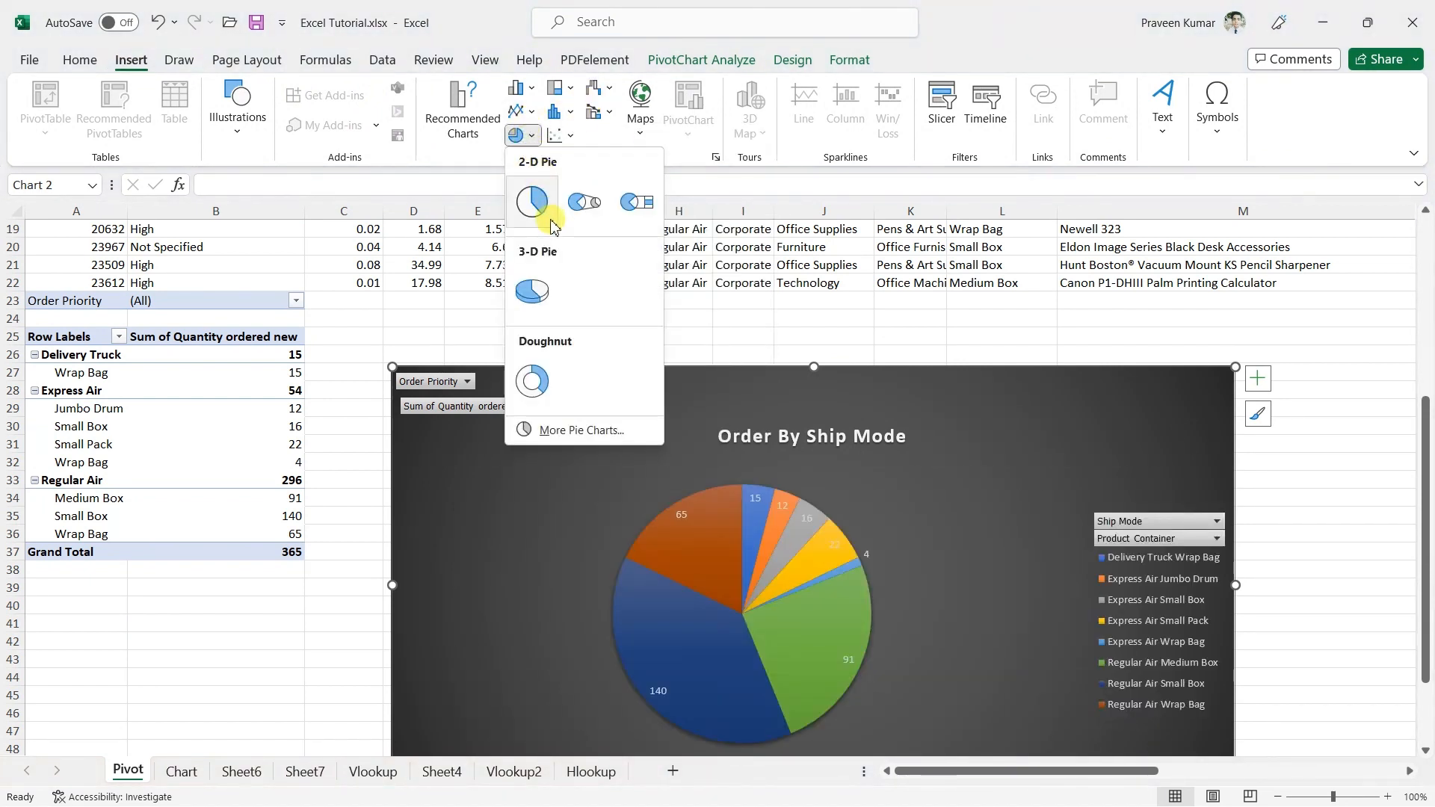
{"action": "left_click", "coordinate": [539, 293]}
Look over the 3-D pie chart and view the filter and sort options of its Ship Mode field.
{"action": "scroll", "coordinate": [972, 496], "scroll_direction": "down", "scroll_amount": 5}
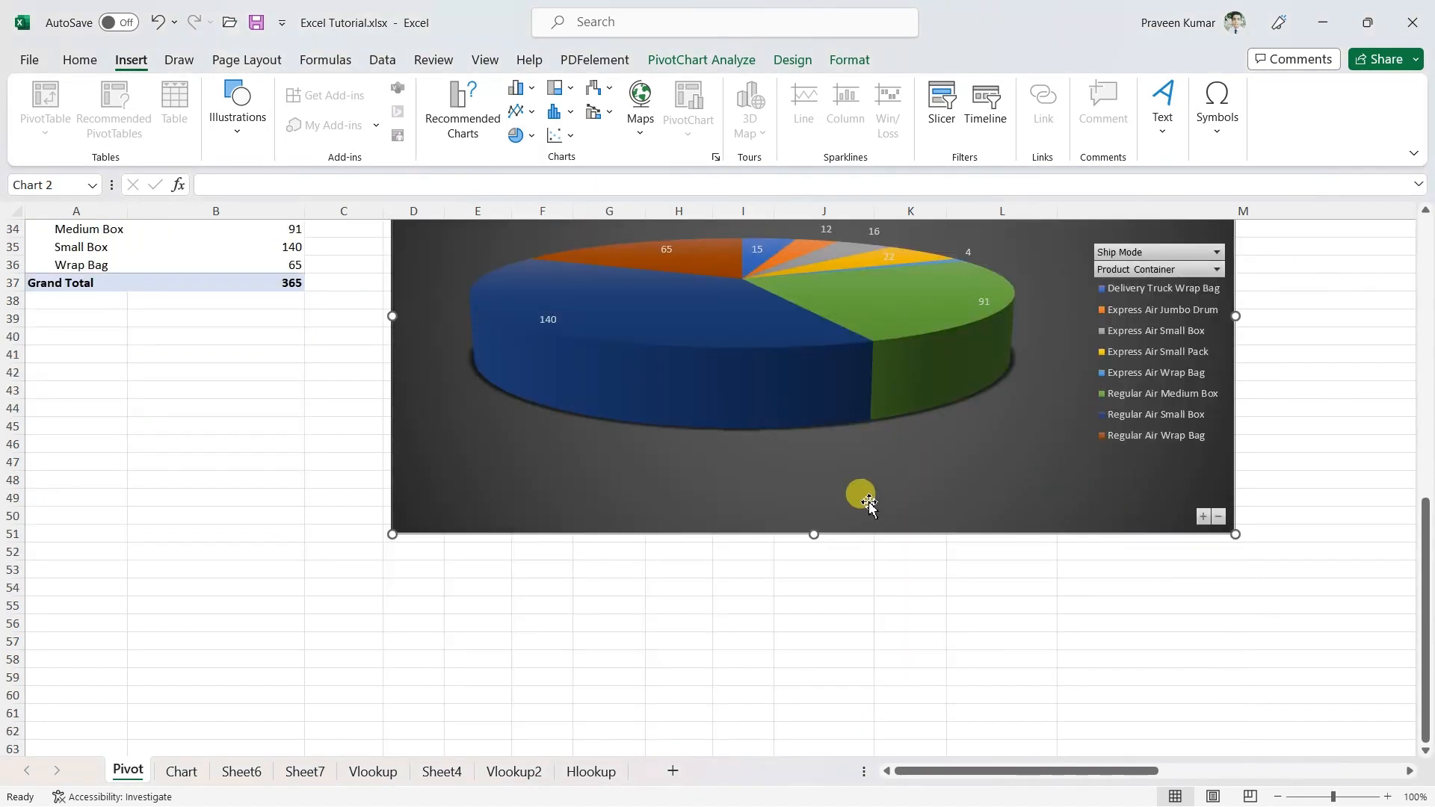
{"action": "scroll", "coordinate": [859, 497], "scroll_direction": "up", "scroll_amount": 3}
{"action": "left_click", "coordinate": [199, 641]}
{"action": "scroll", "coordinate": [448, 523], "scroll_direction": "up", "scroll_amount": 2}
{"action": "scroll", "coordinate": [1281, 512], "scroll_direction": "up", "scroll_amount": 2}
{"action": "scroll", "coordinate": [1281, 513], "scroll_direction": "down", "scroll_amount": 5}
{"action": "left_click", "coordinate": [1216, 629]}
{"action": "scroll", "coordinate": [88, 396], "scroll_direction": "up", "scroll_amount": 4}
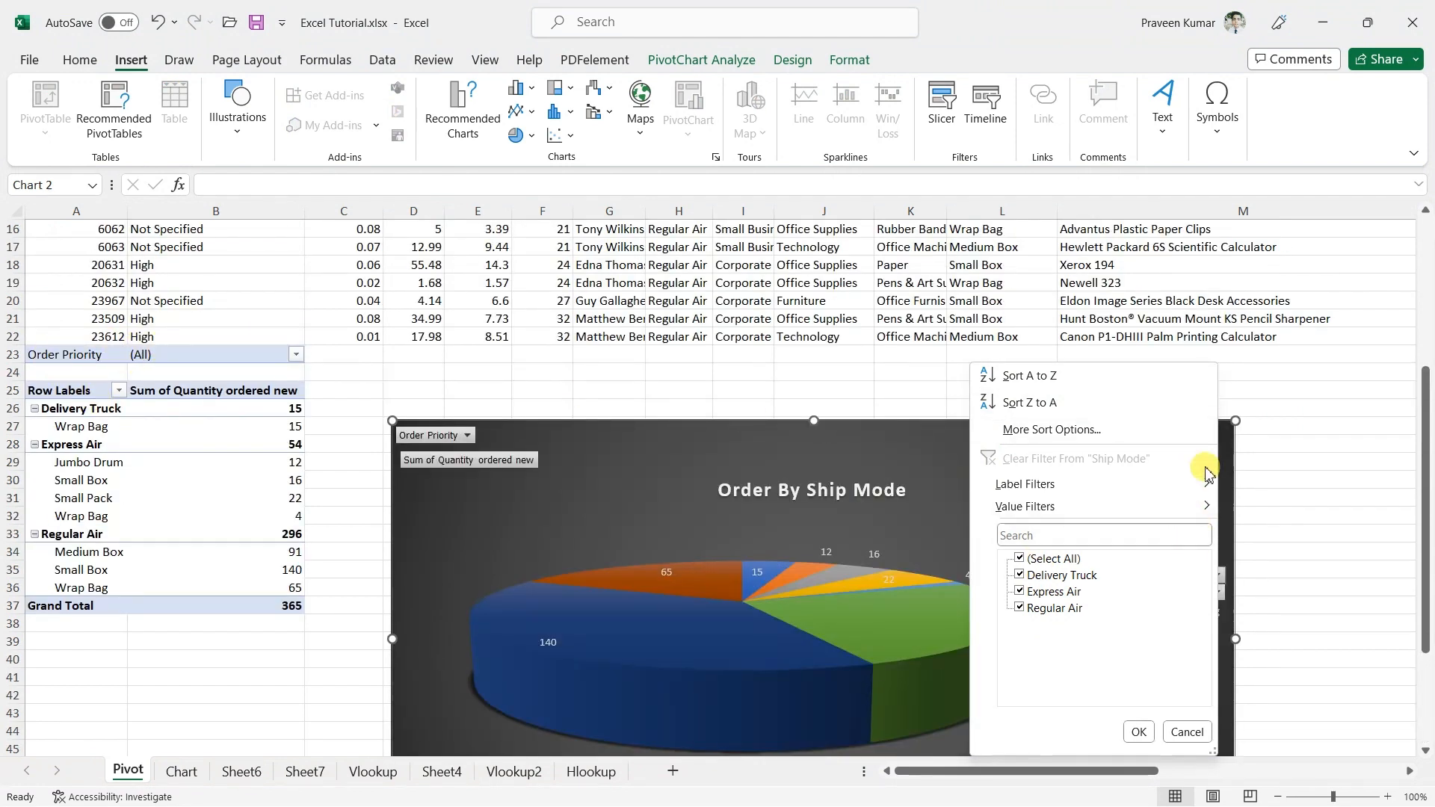
{"action": "left_click", "coordinate": [1331, 516]}
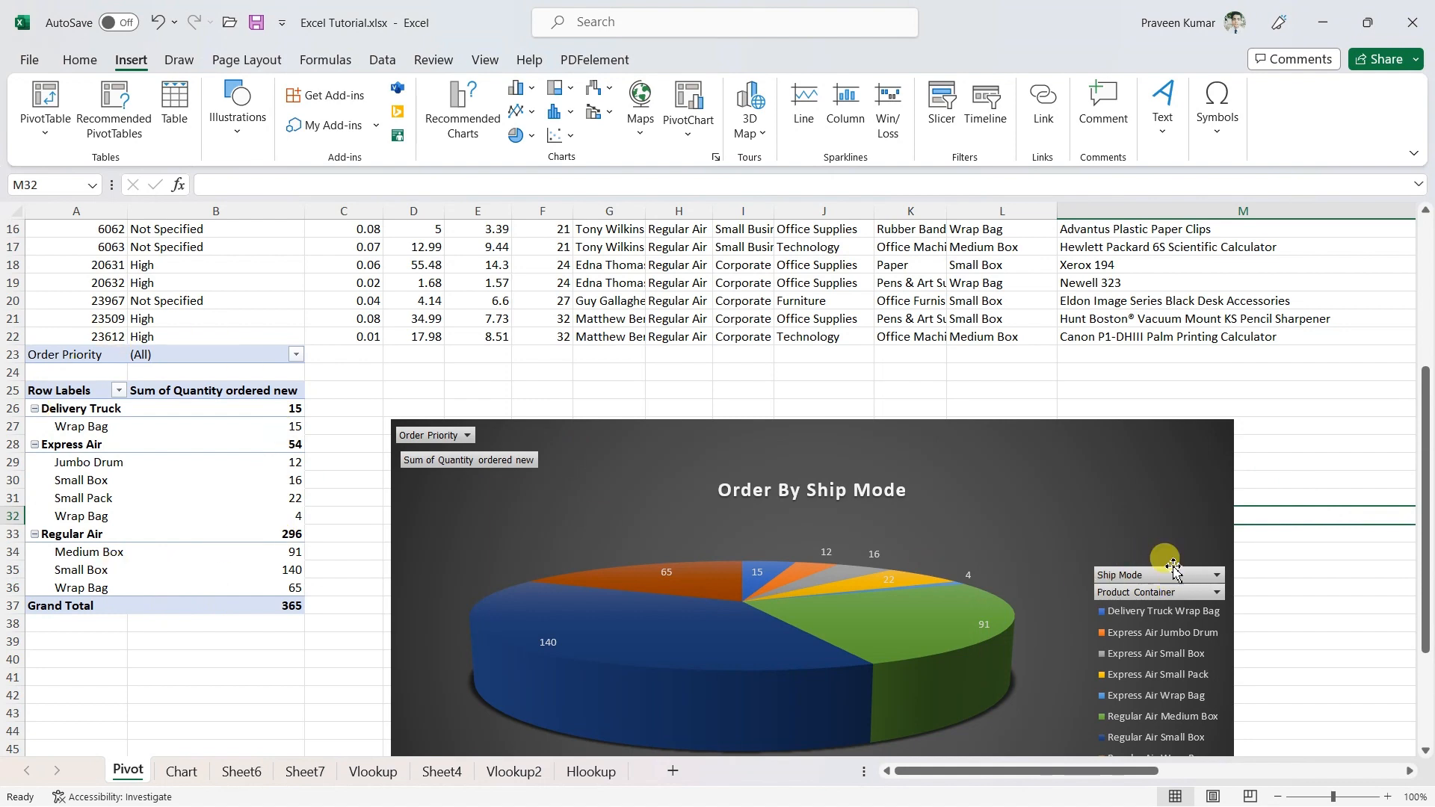
Compare the pie chart's slices, data labels and legend with the PivotTable's values.
{"action": "scroll", "coordinate": [593, 411], "scroll_direction": "down", "scroll_amount": 4}
{"action": "scroll", "coordinate": [333, 396], "scroll_direction": "up", "scroll_amount": 2}
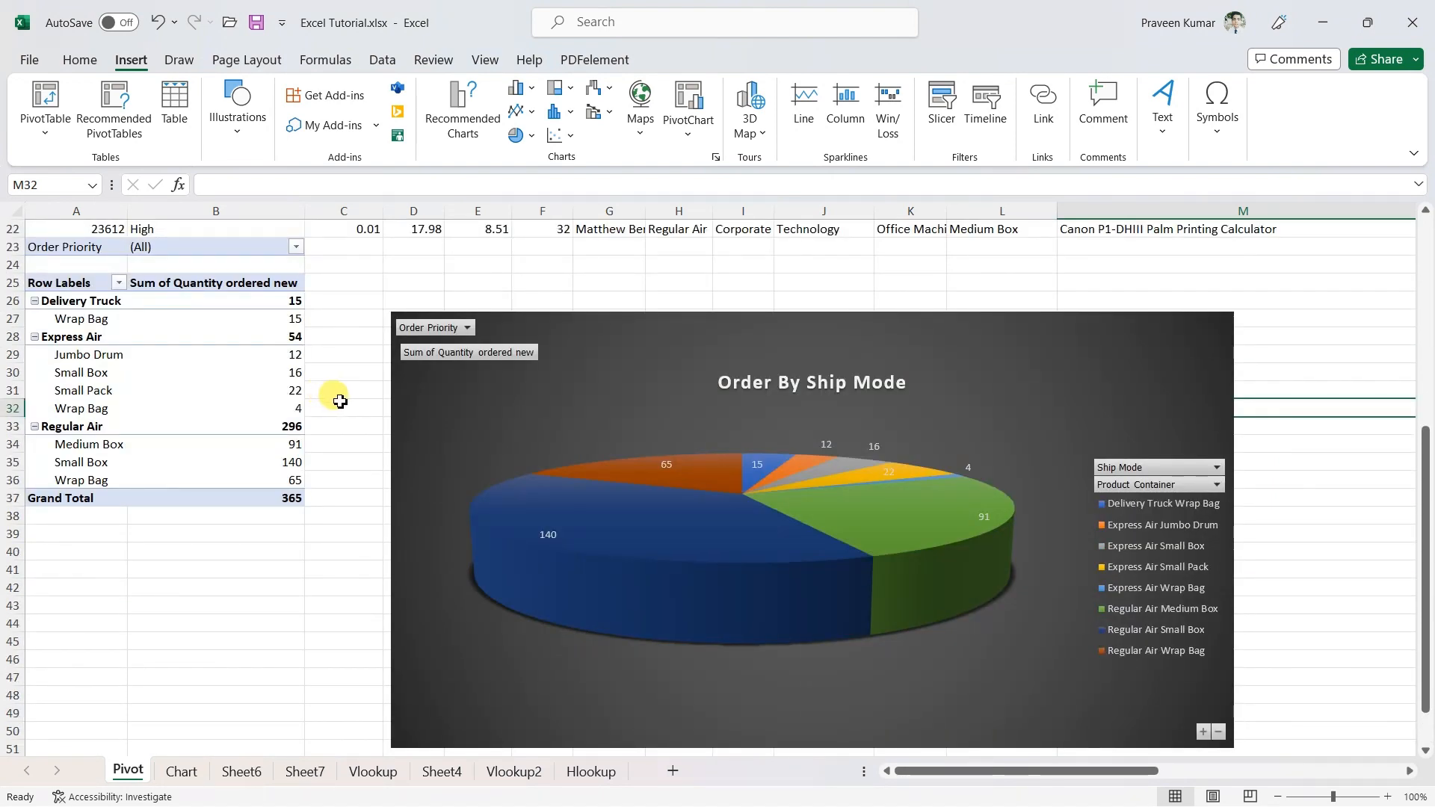
{"action": "scroll", "coordinate": [340, 402], "scroll_direction": "down", "scroll_amount": 3}
{"action": "scroll", "coordinate": [320, 414], "scroll_direction": "up", "scroll_amount": 3}
{"action": "scroll", "coordinate": [323, 410], "scroll_direction": "down", "scroll_amount": 2}
{"action": "left_click", "coordinate": [280, 499]}
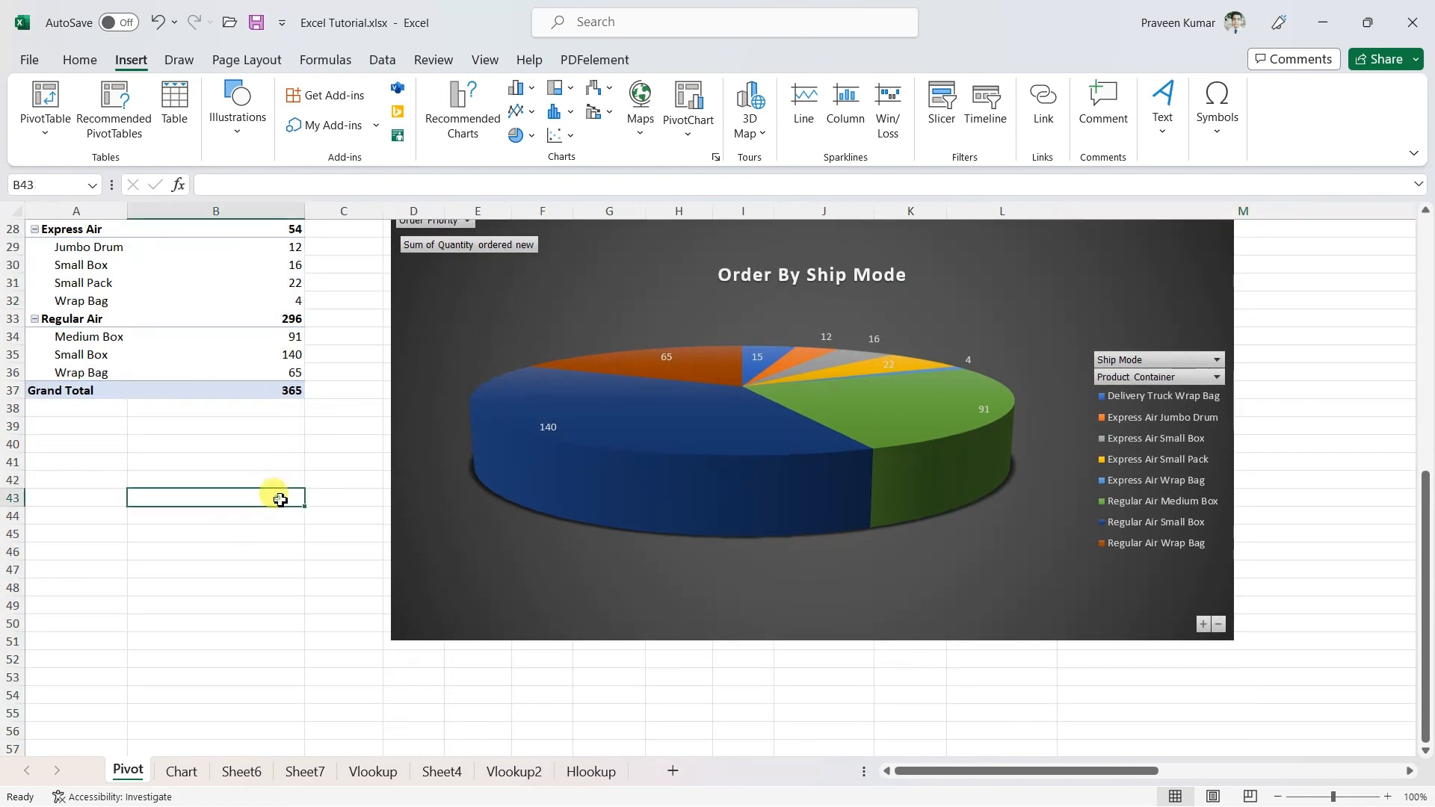
Apply the Green-Yellow-Red color scale to the Discount values in C2:C22 of the source data.
{"action": "scroll", "coordinate": [374, 388], "scroll_direction": "up", "scroll_amount": 9}
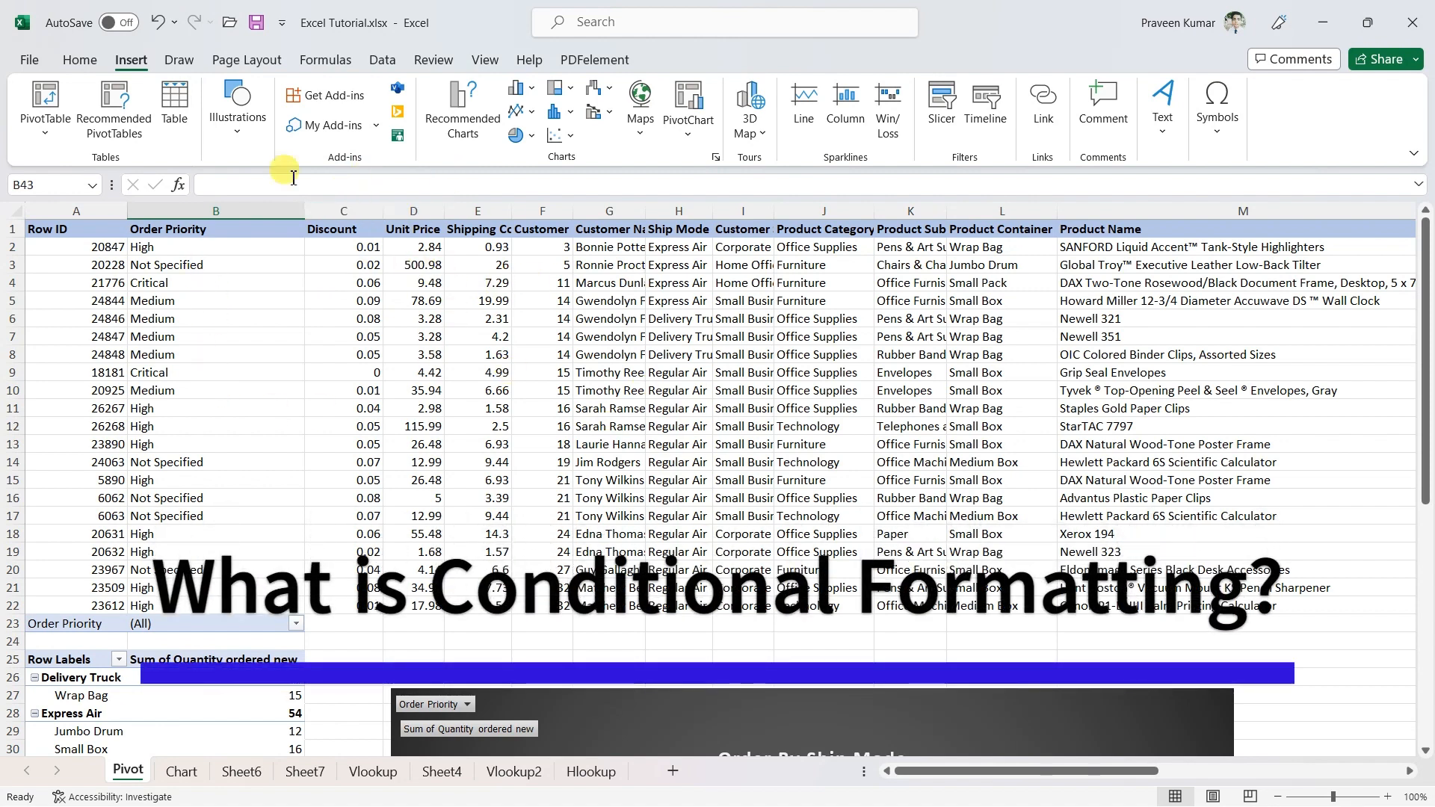
{"action": "left_click", "coordinate": [80, 60]}
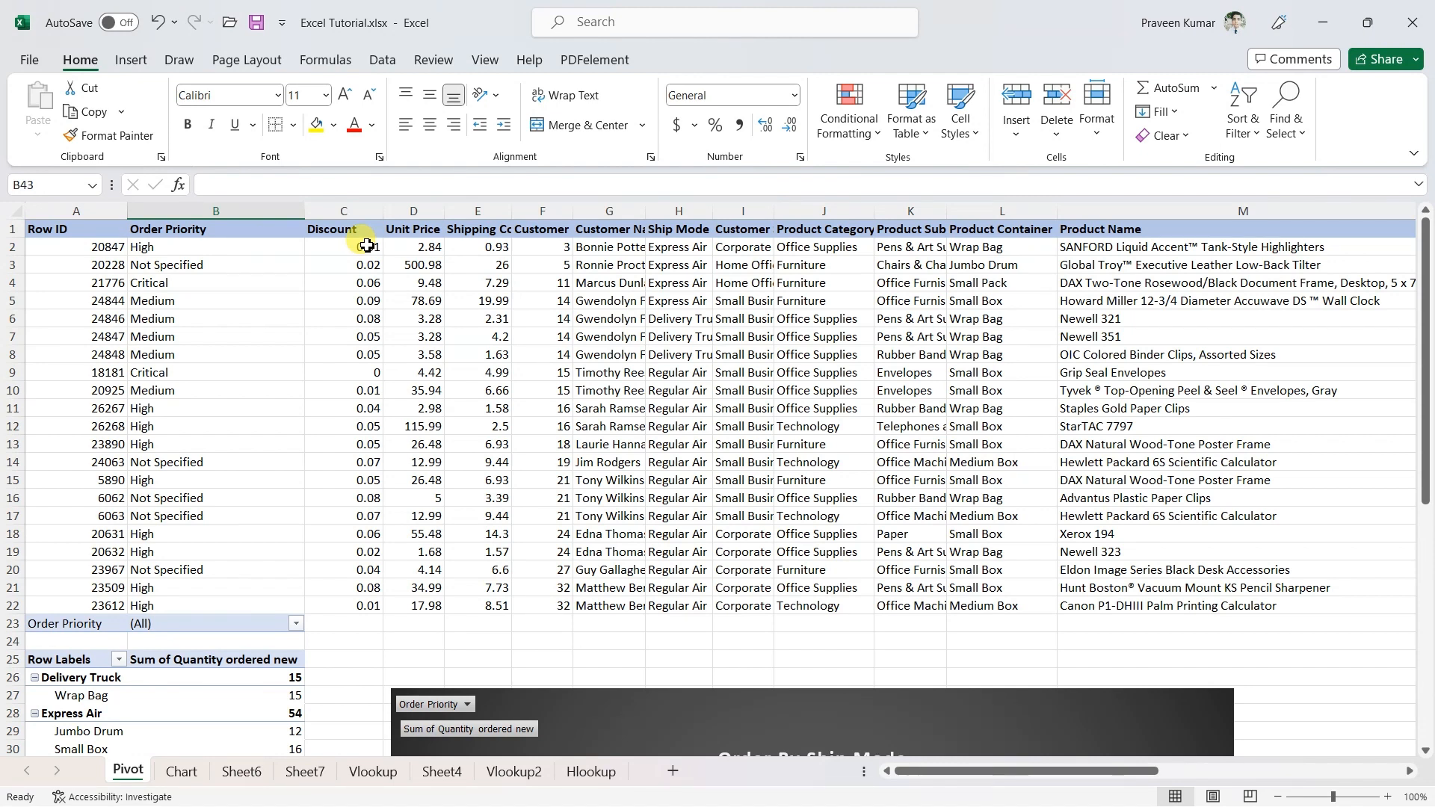
{"action": "left_click_drag", "start_coordinate": [366, 247], "coordinate": [346, 606]}
{"action": "left_click", "coordinate": [872, 142]}
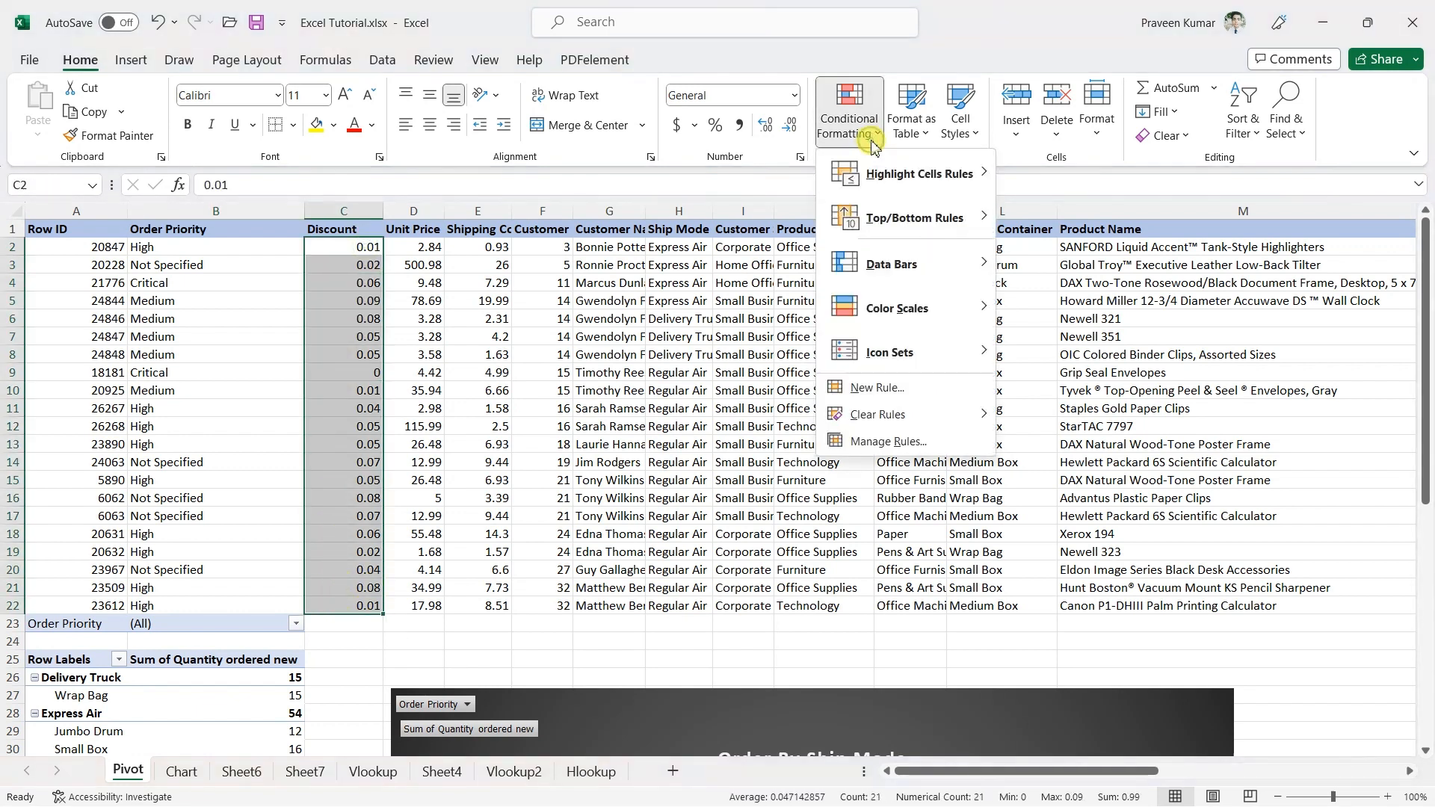
{"action": "mouse_move", "coordinate": [918, 319]}
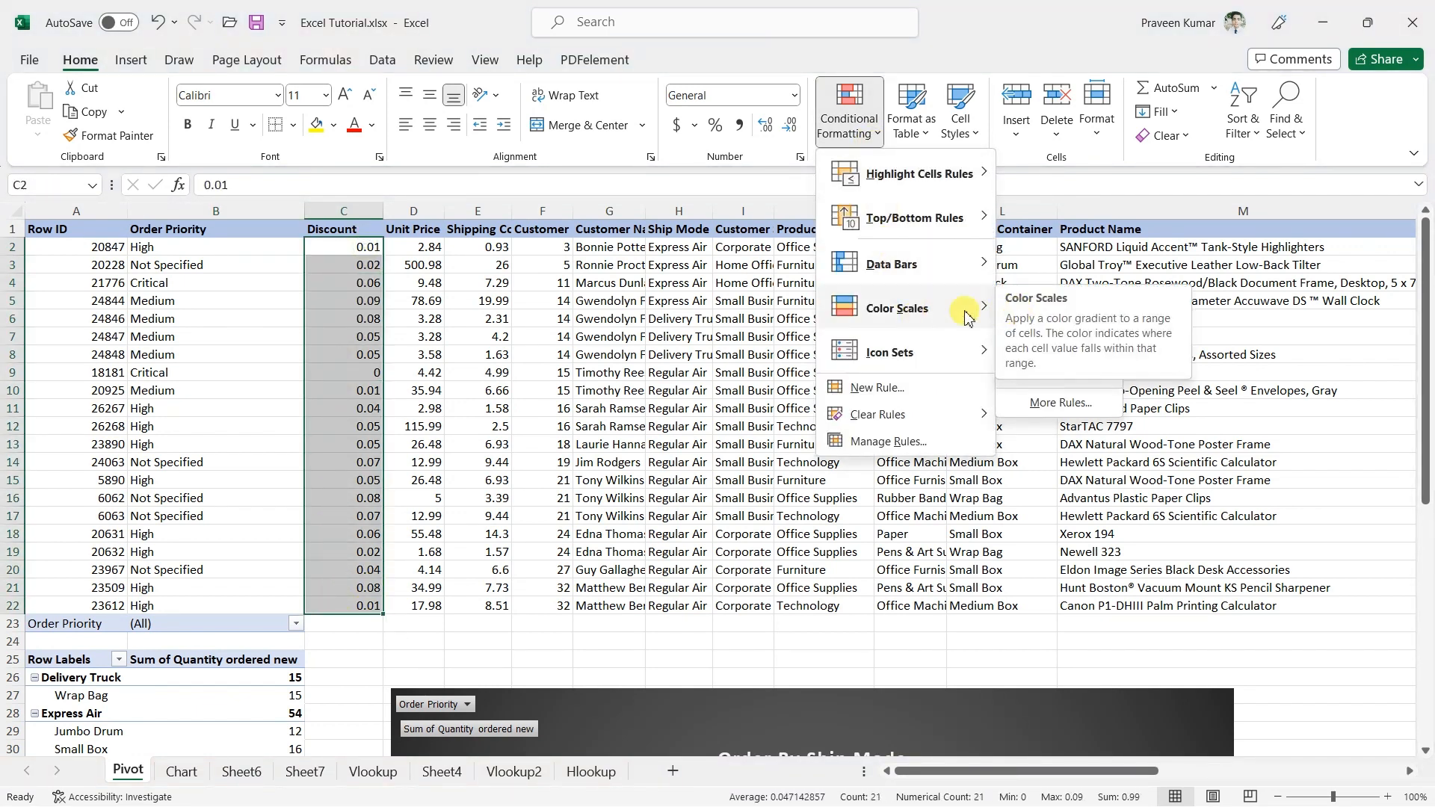
{"action": "left_click", "coordinate": [1010, 300]}
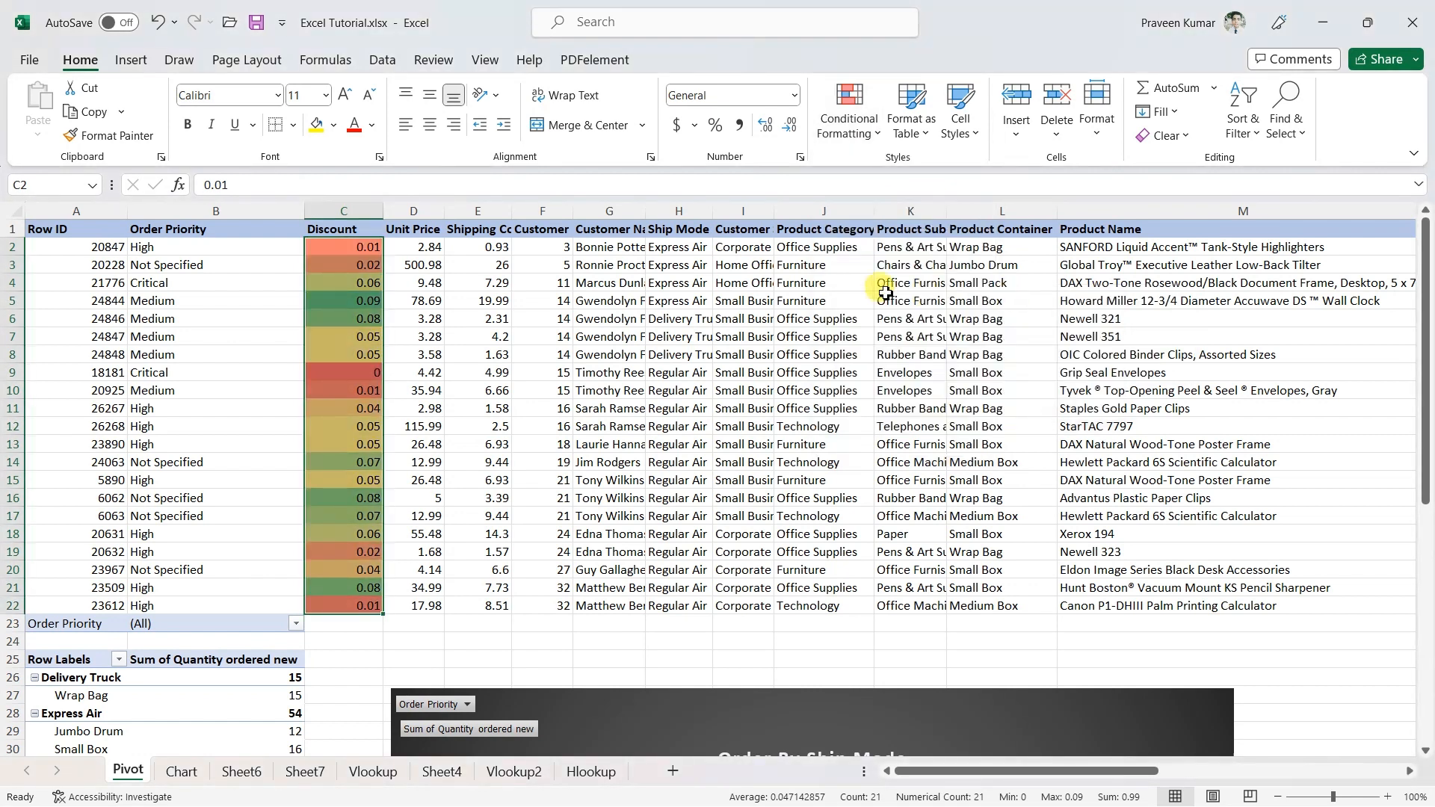
{"action": "left_click", "coordinate": [508, 319]}
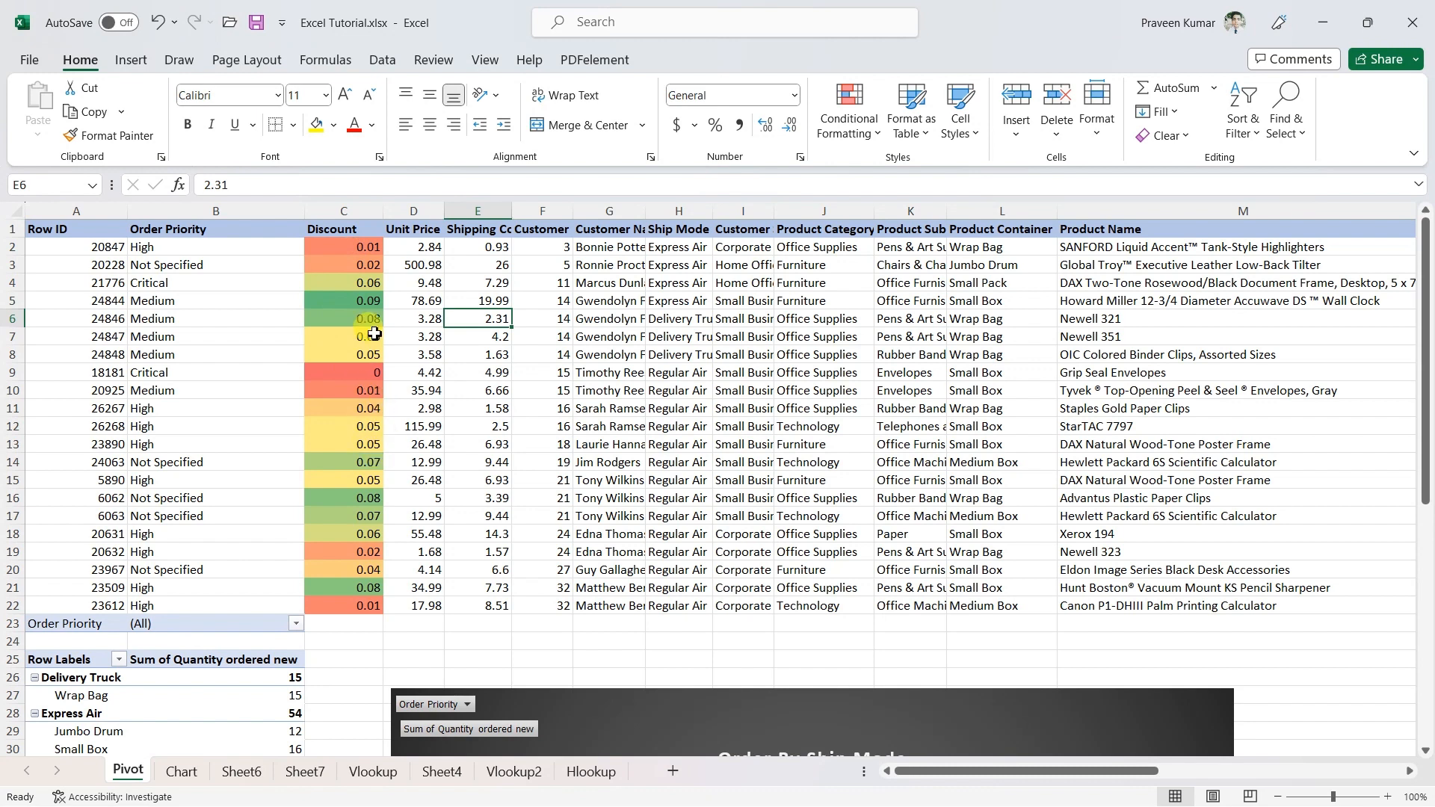
Look at the available color scale presets and inspect how the Discount values are shaded.
{"action": "left_click", "coordinate": [860, 135]}
{"action": "mouse_move", "coordinate": [933, 329]}
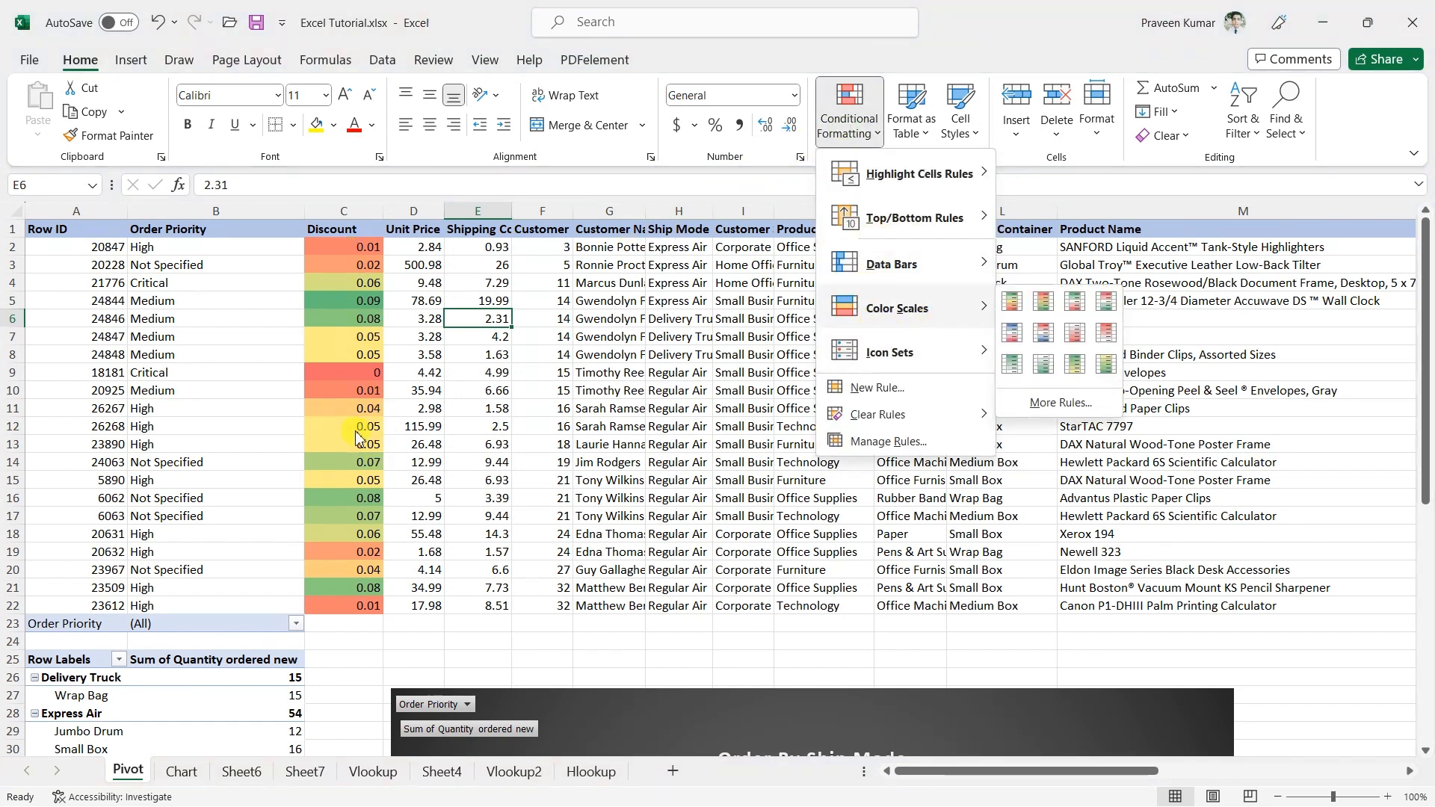
{"action": "left_click", "coordinate": [329, 320]}
{"action": "left_click", "coordinate": [354, 305]}
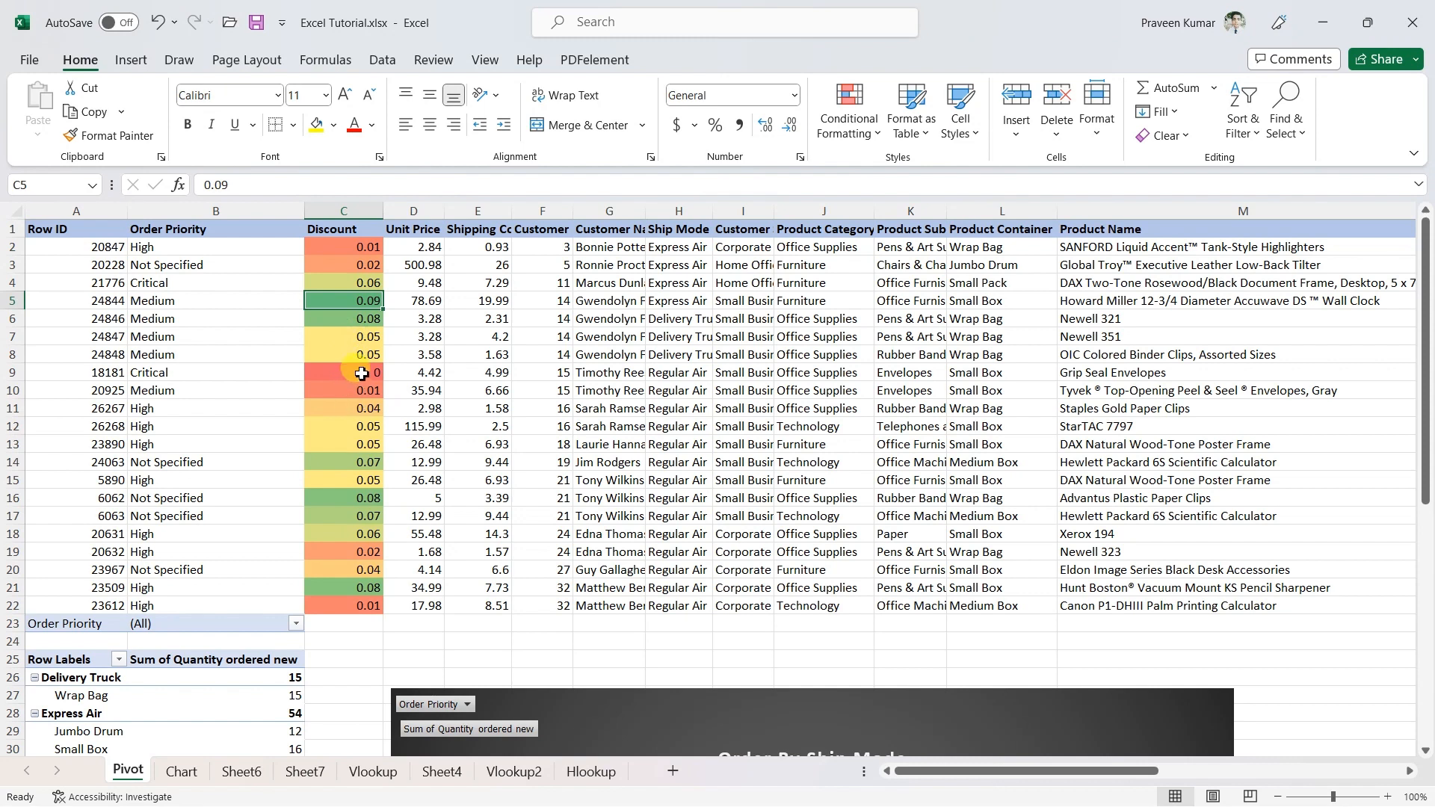
Try the colored three-arrow icon set on the Discount values in C2:C22 and replace it with a bar-style ratings icon set.
{"action": "left_click_drag", "start_coordinate": [364, 246], "coordinate": [348, 607]}
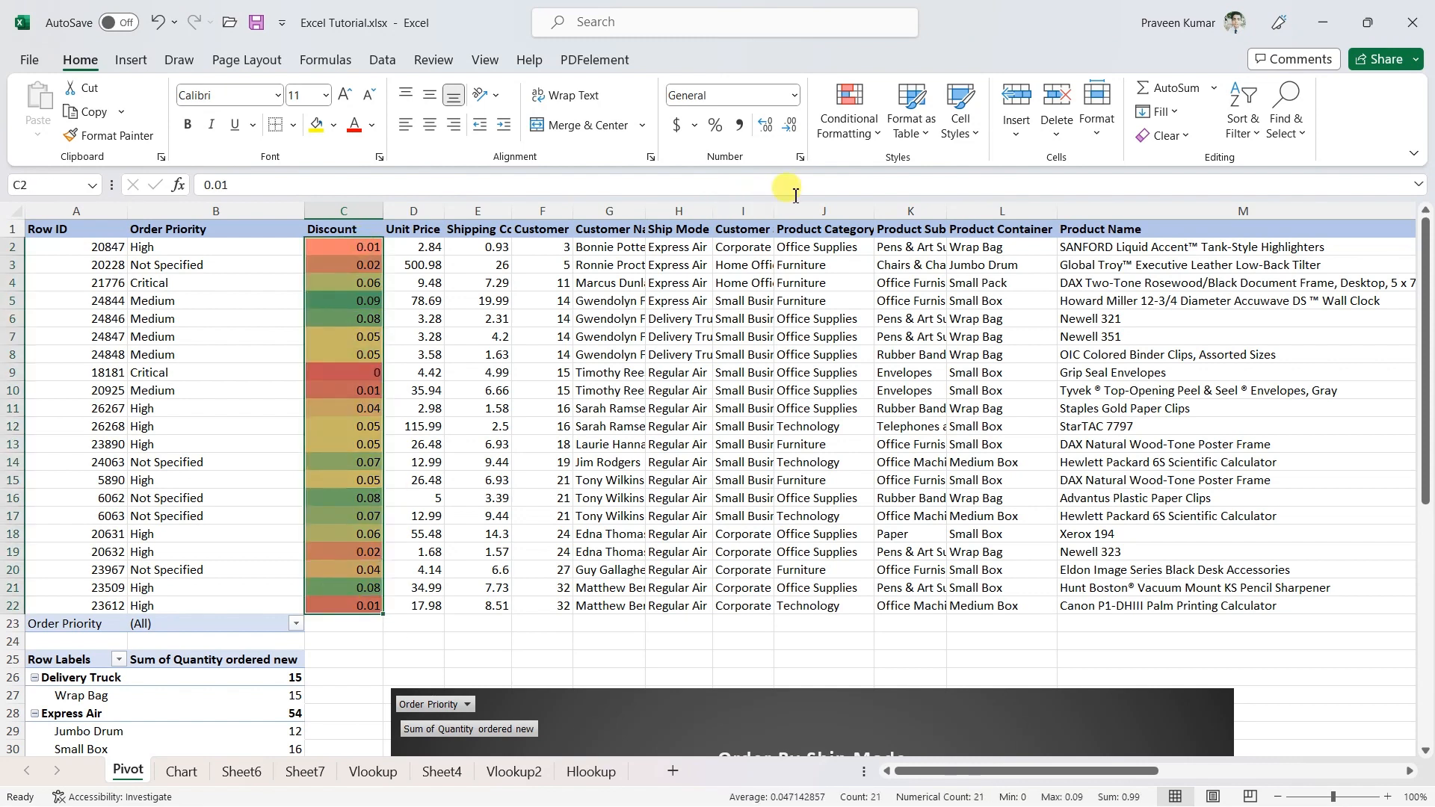
{"action": "left_click", "coordinate": [859, 135]}
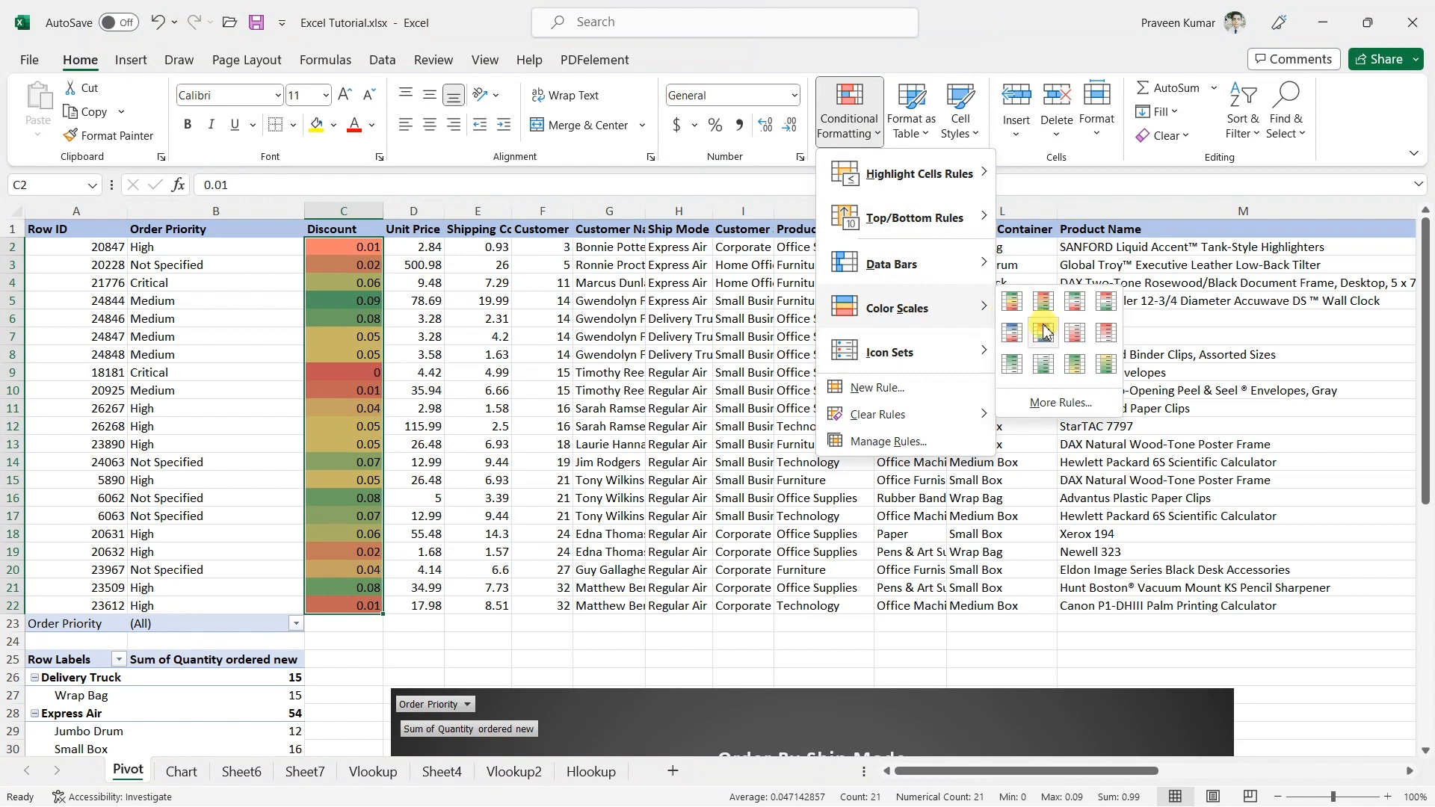
{"action": "mouse_move", "coordinate": [927, 352]}
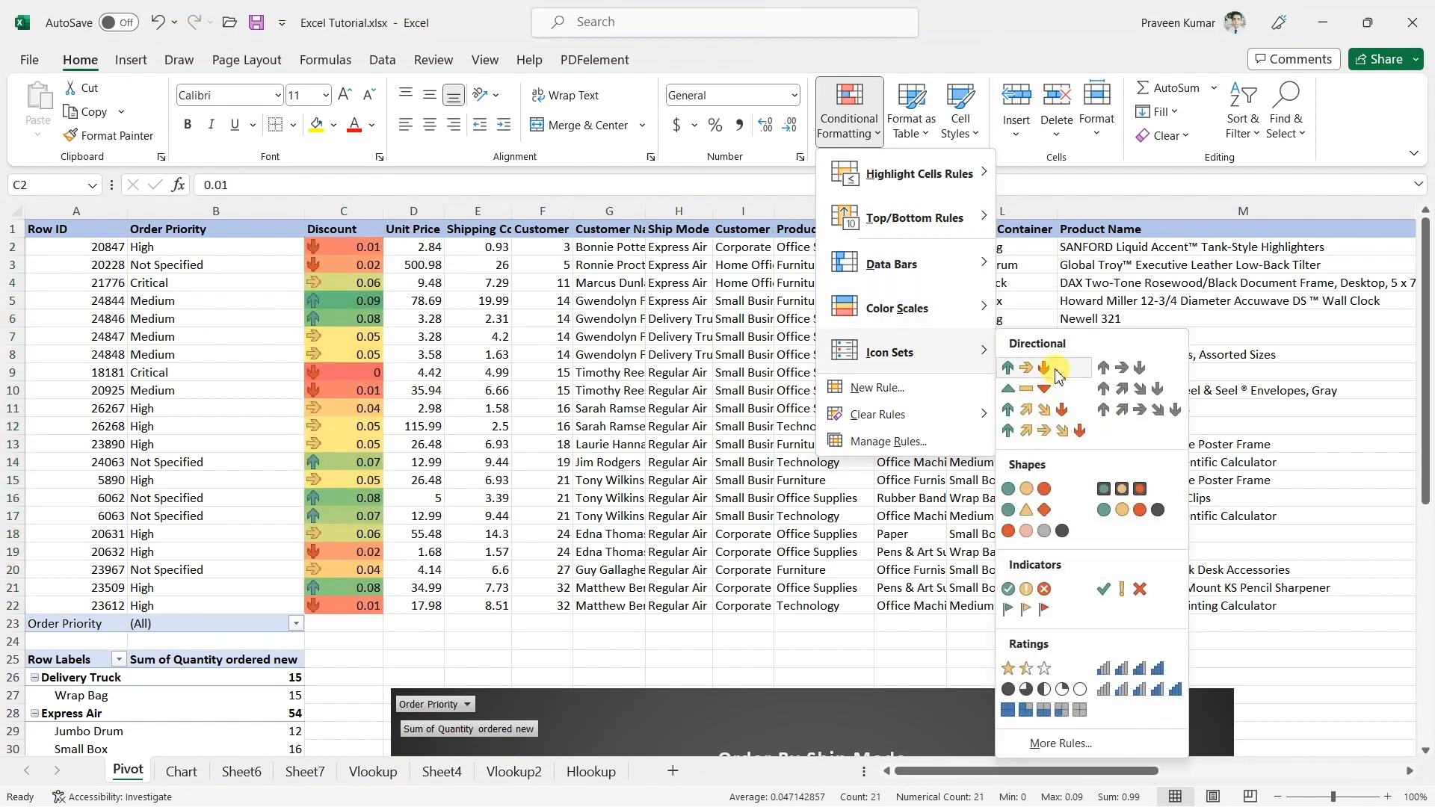
{"action": "left_click", "coordinate": [1059, 375]}
{"action": "left_click", "coordinate": [849, 112]}
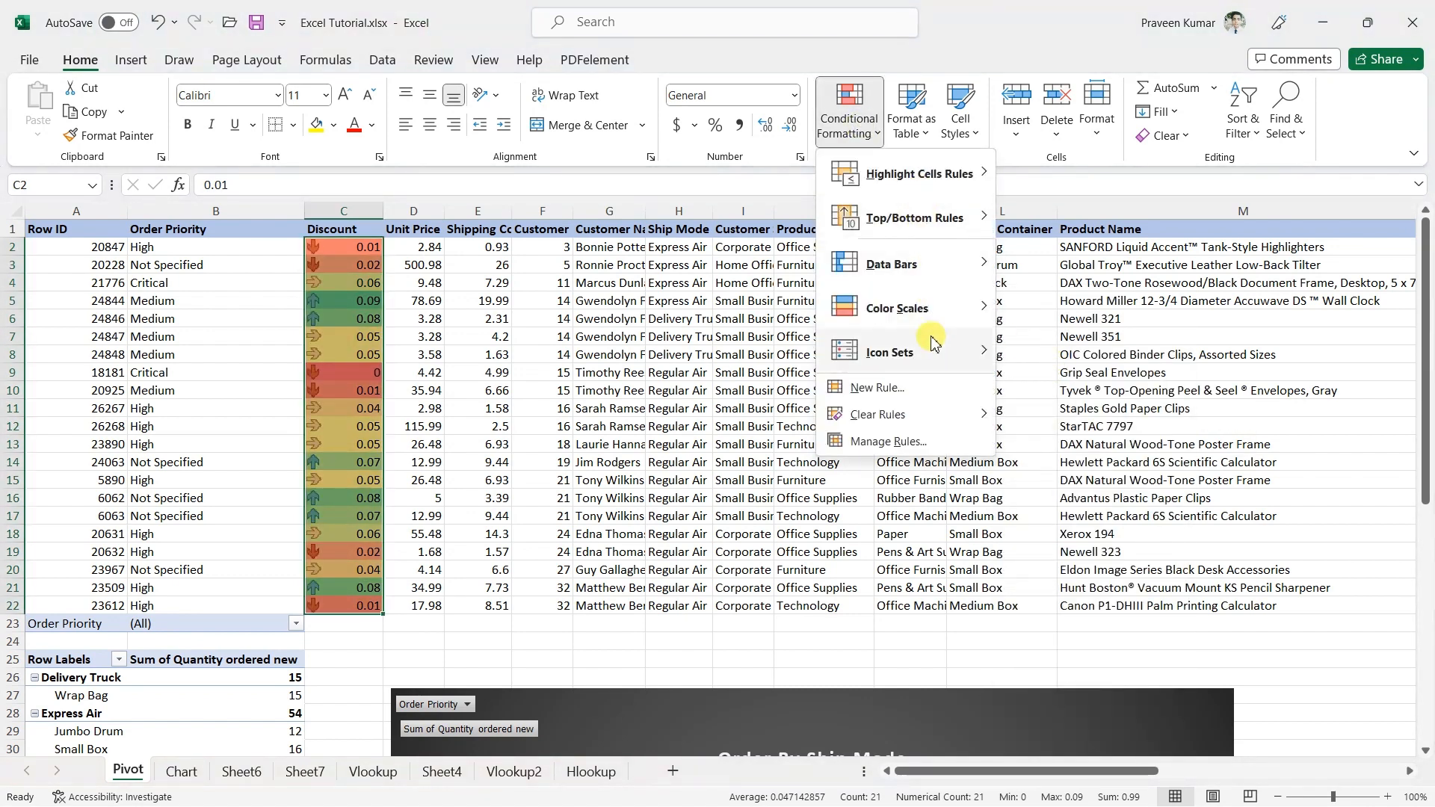
{"action": "mouse_move", "coordinate": [932, 348]}
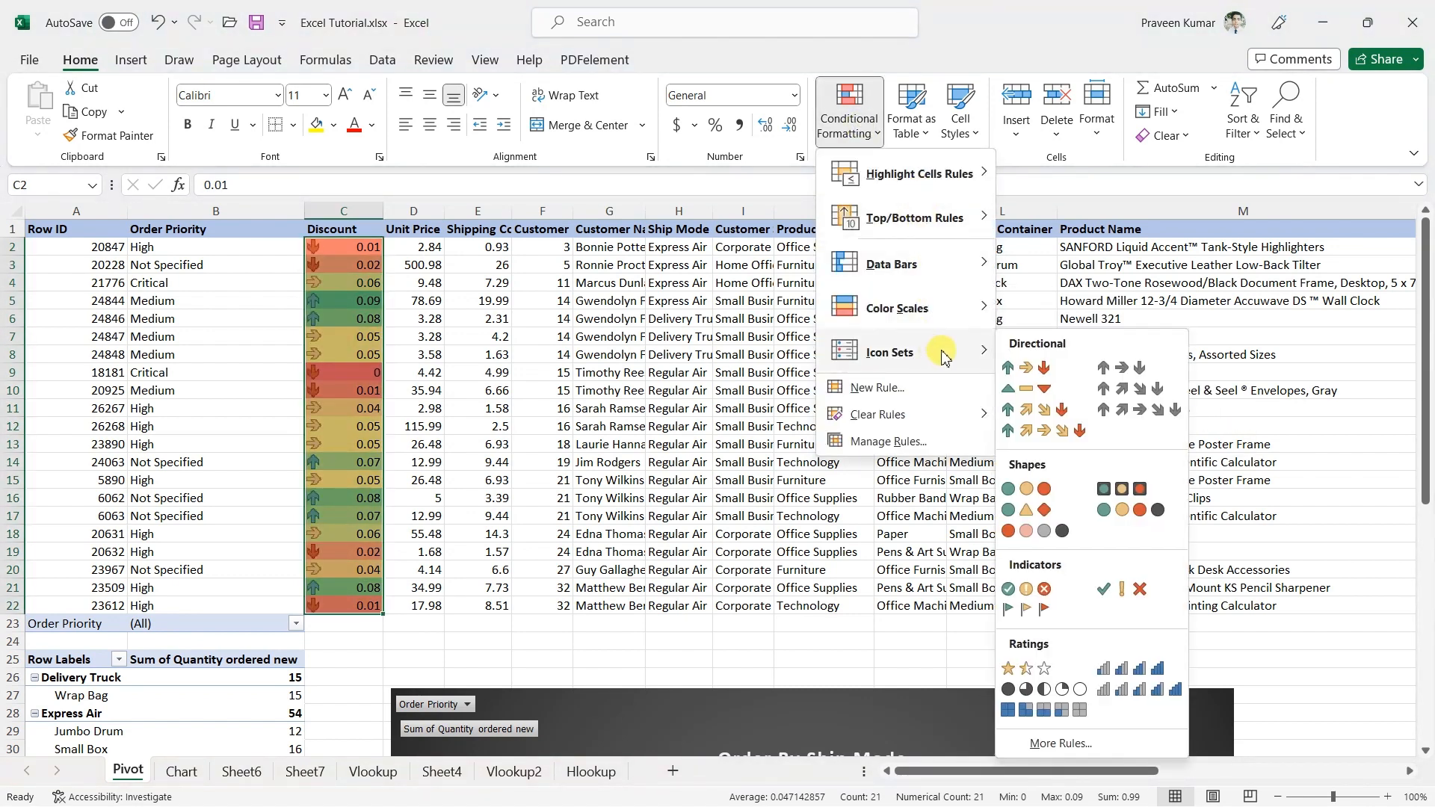
{"action": "left_click", "coordinate": [1124, 679]}
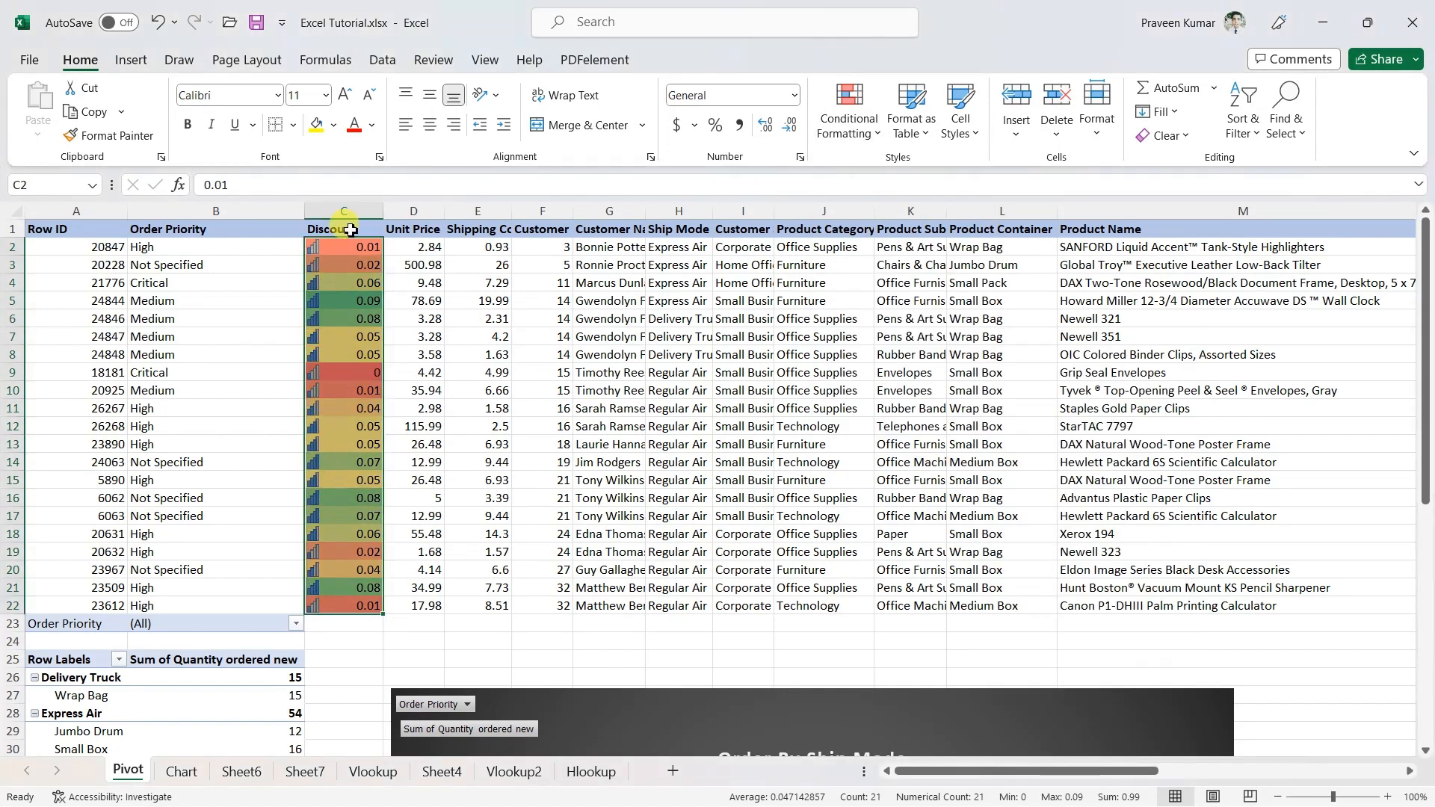
Add blue gradient-fill data bars to the Discount values in C2:C22.
{"action": "left_click", "coordinate": [848, 112]}
{"action": "mouse_move", "coordinate": [937, 255]}
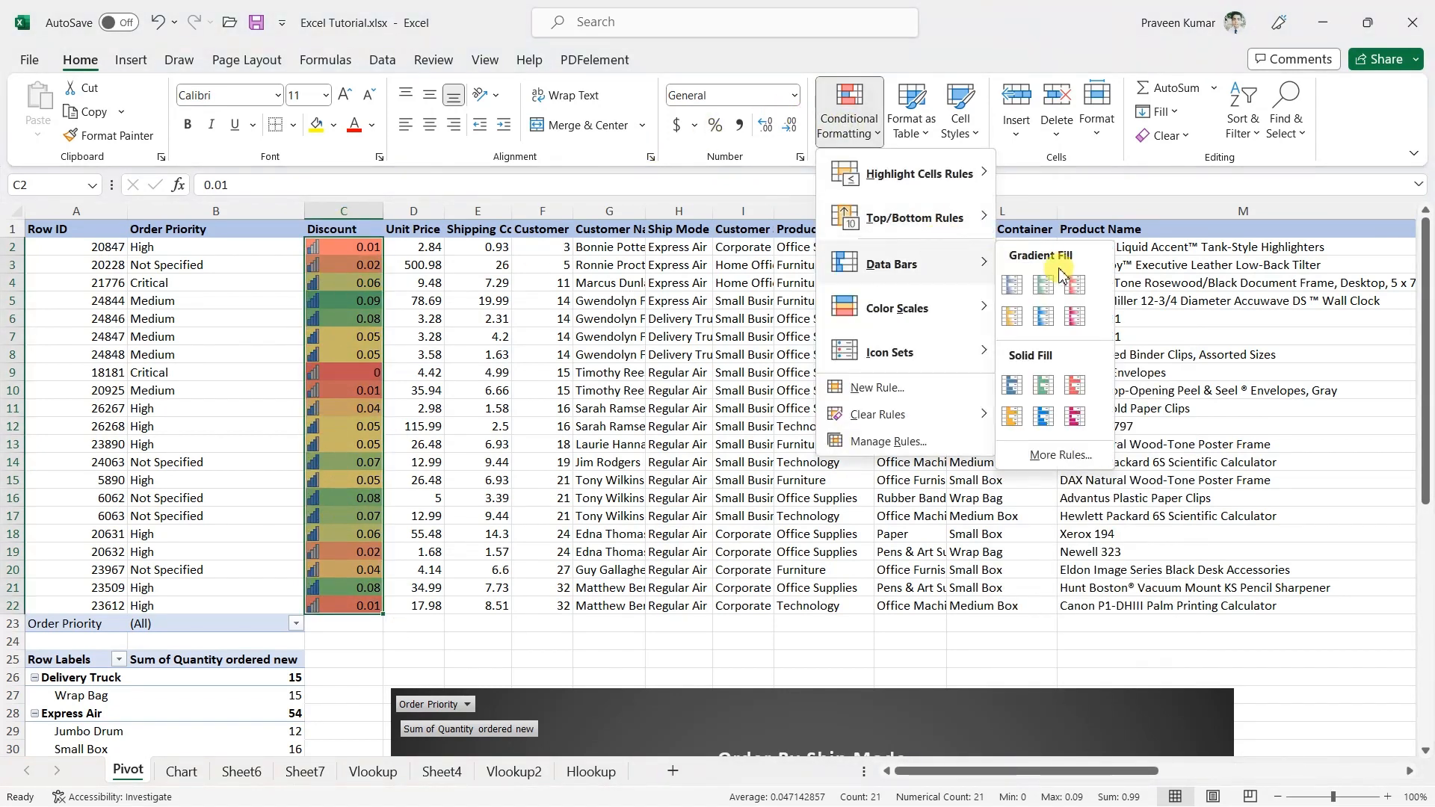
{"action": "left_click", "coordinate": [1012, 284]}
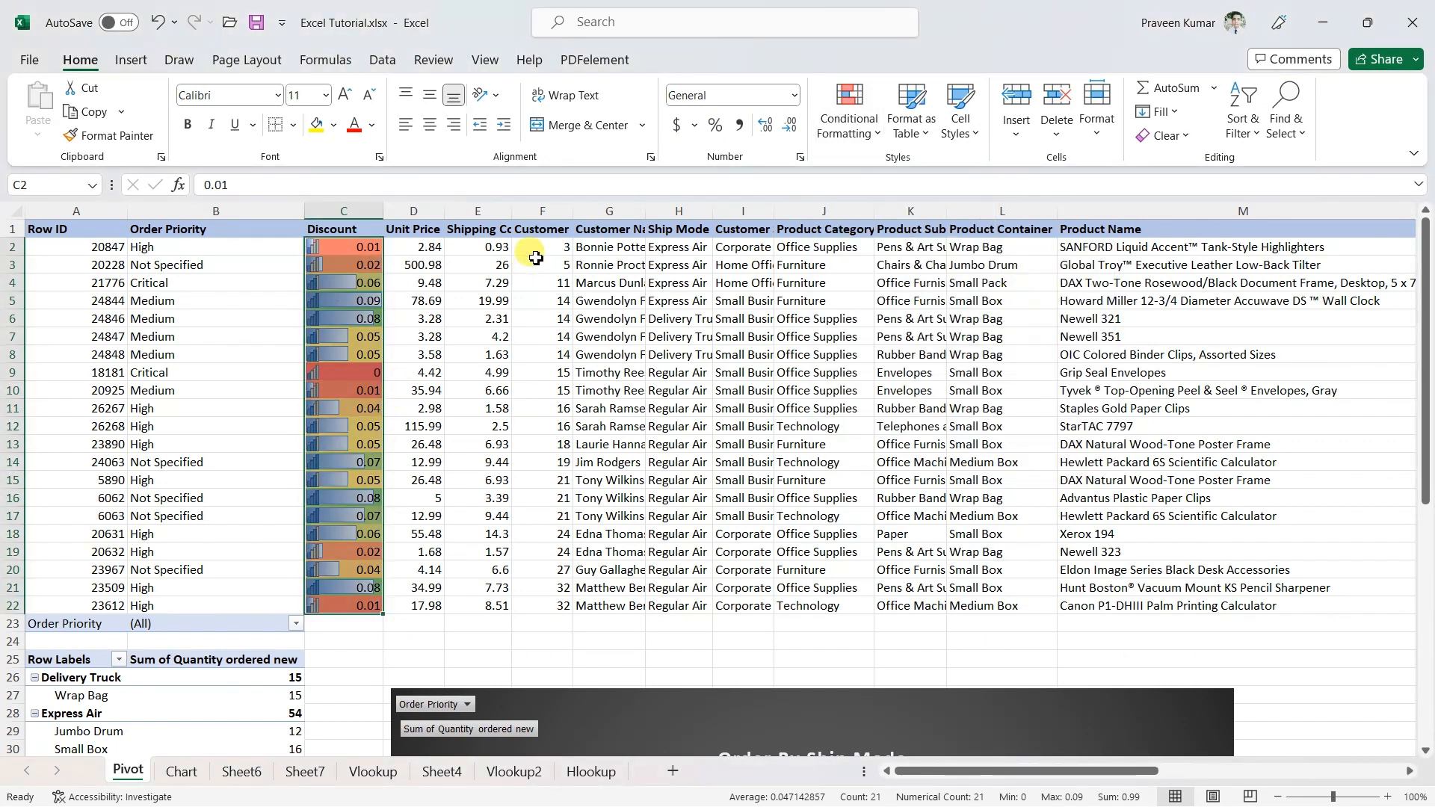
View the Highlight Cells Rules options for the Discount values without applying a rule.
{"action": "left_click", "coordinate": [849, 112]}
{"action": "mouse_move", "coordinate": [960, 175]}
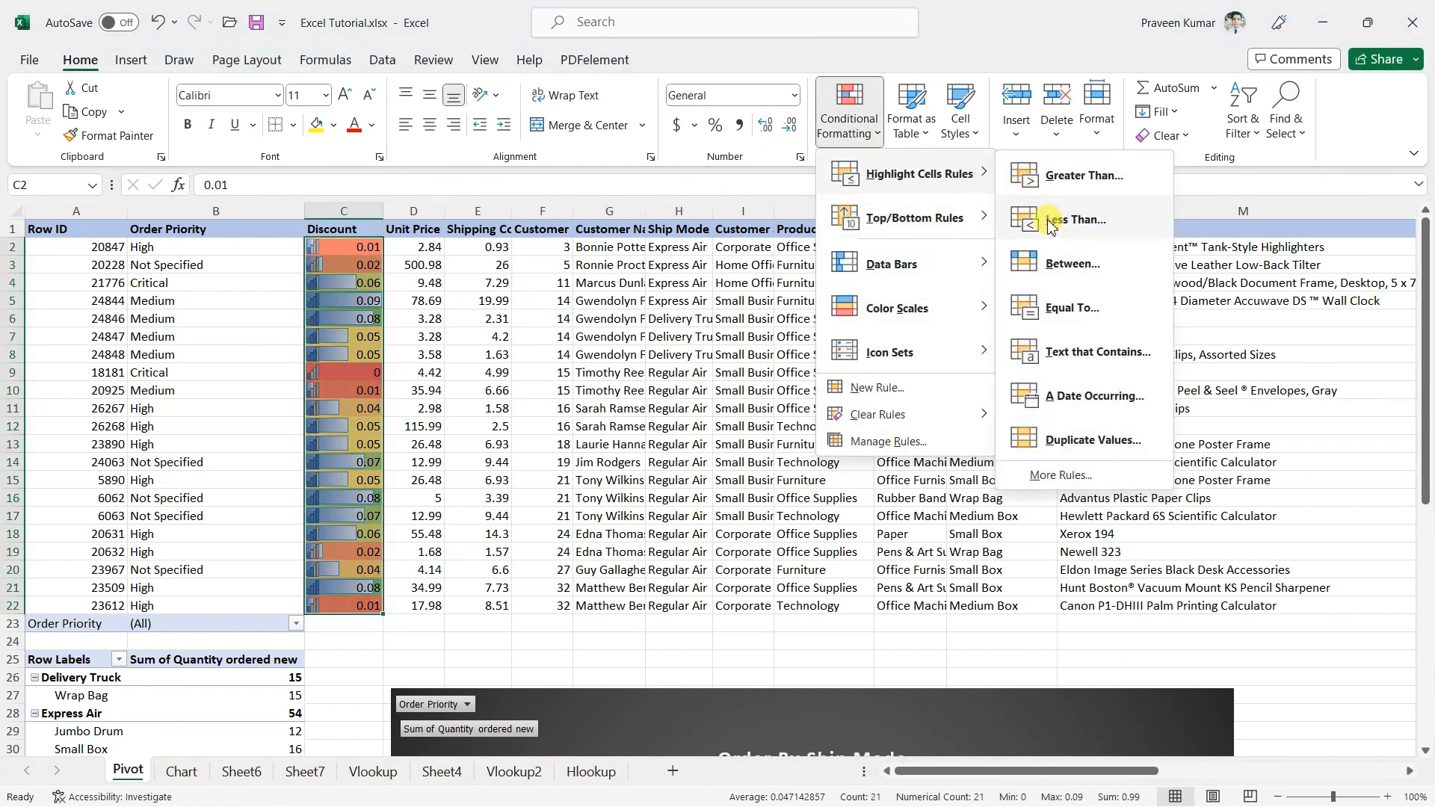
{"action": "left_click", "coordinate": [775, 189]}
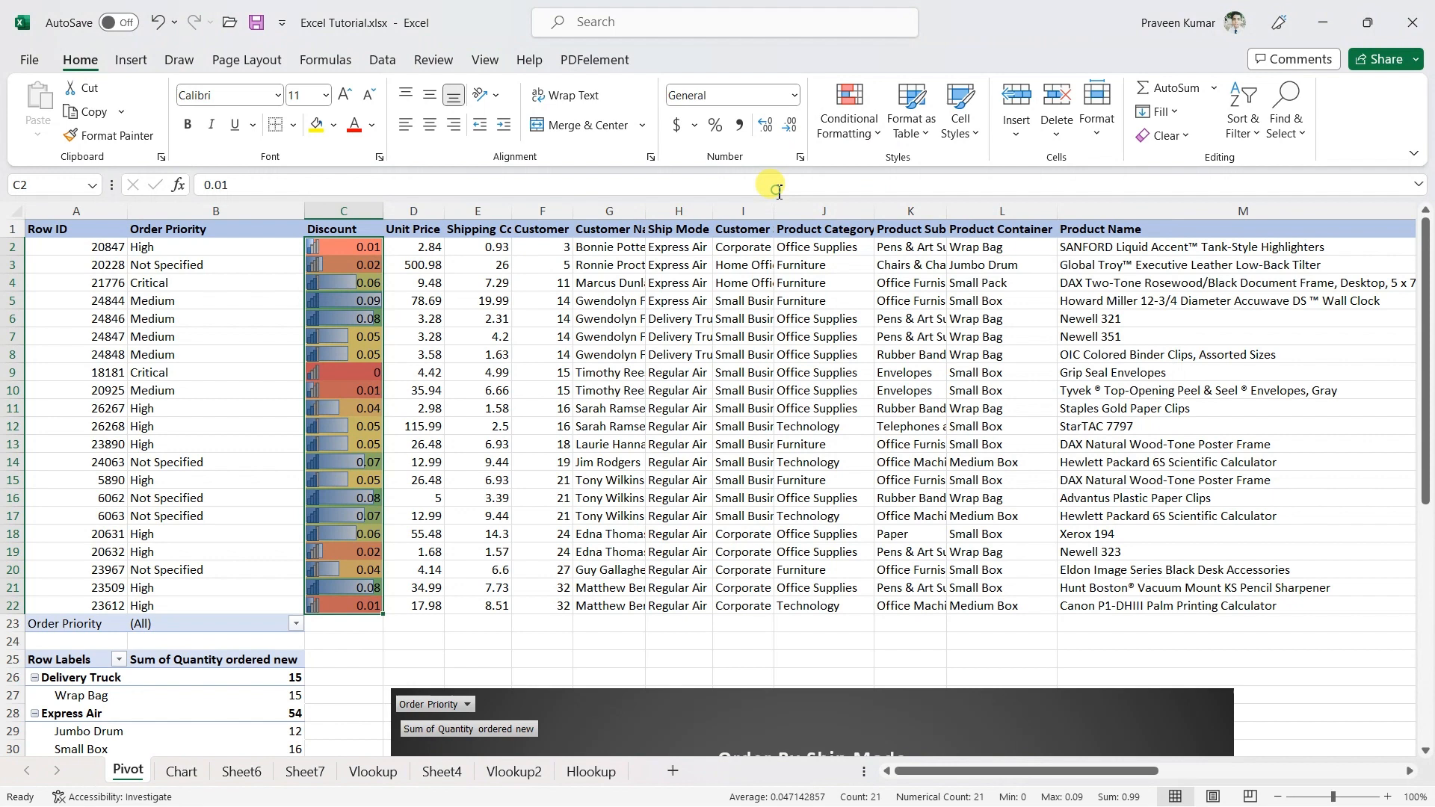
{"action": "left_click", "coordinate": [332, 192]}
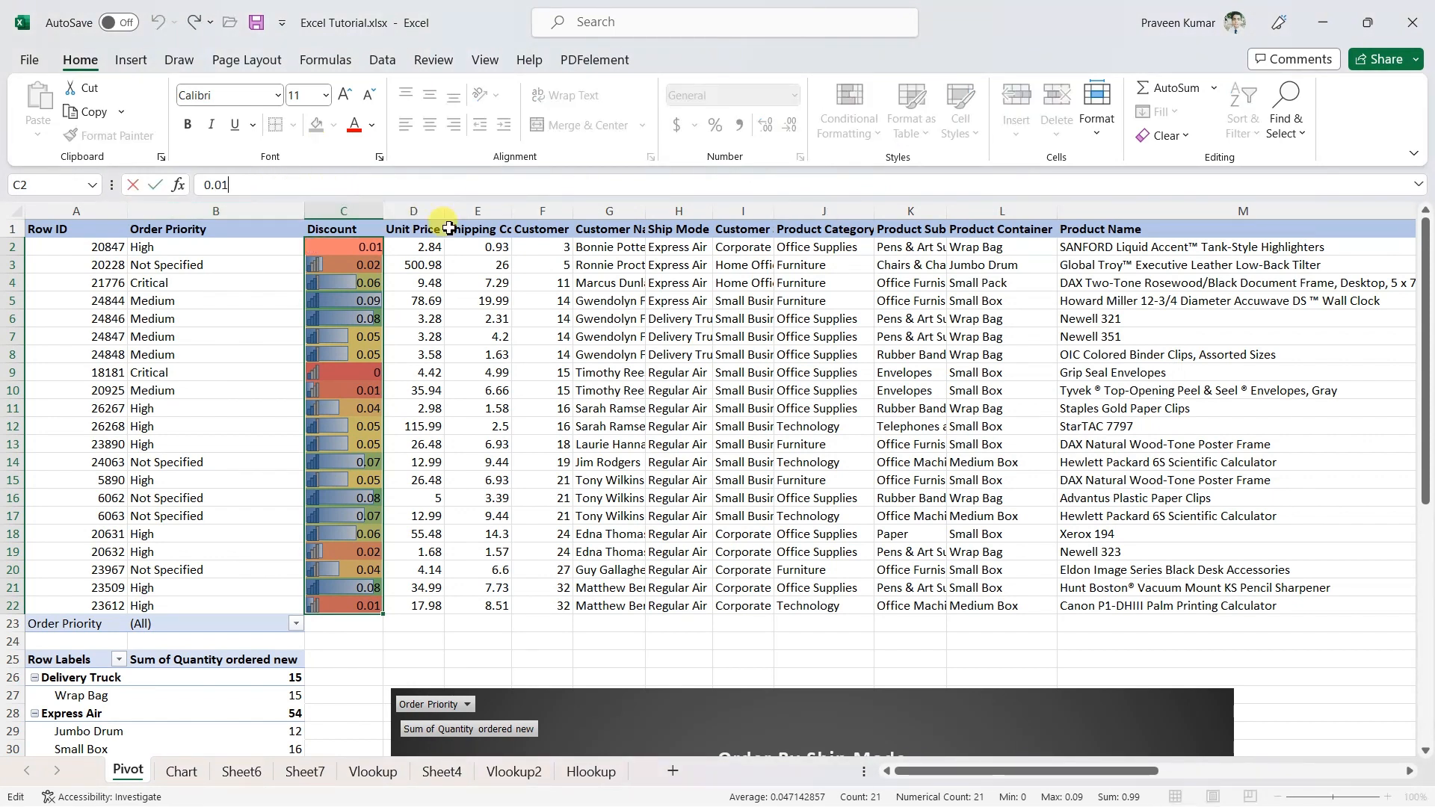